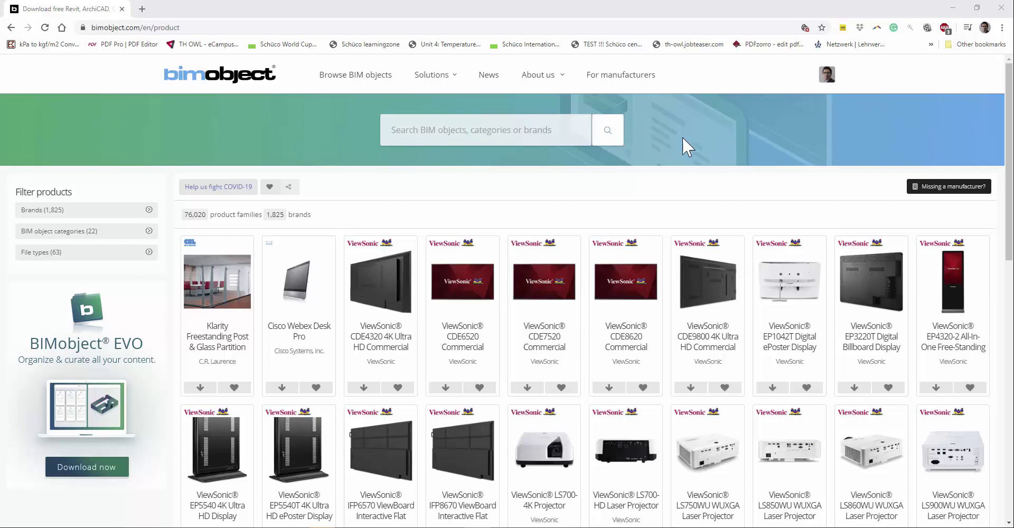
Search the BIM object library for "schueco"
click(512, 136)
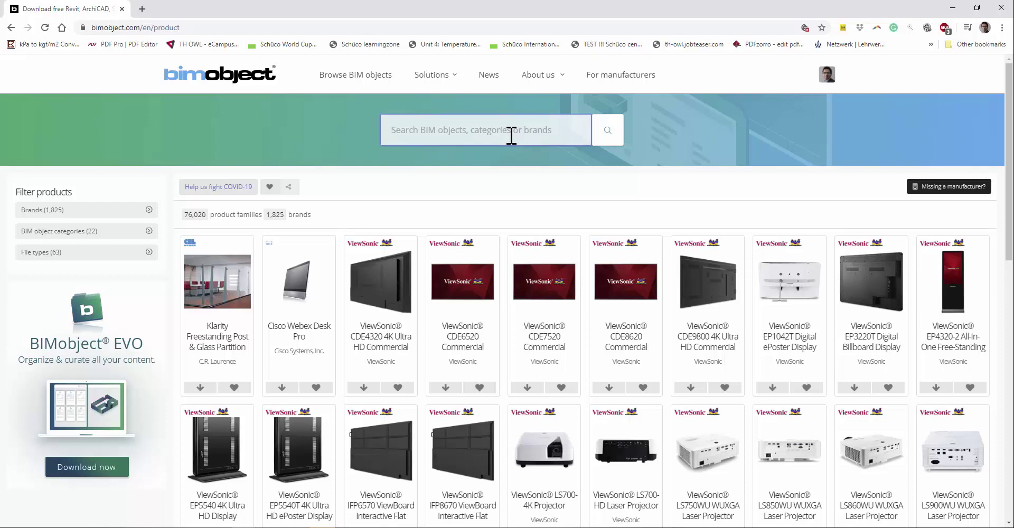
text(schuec)
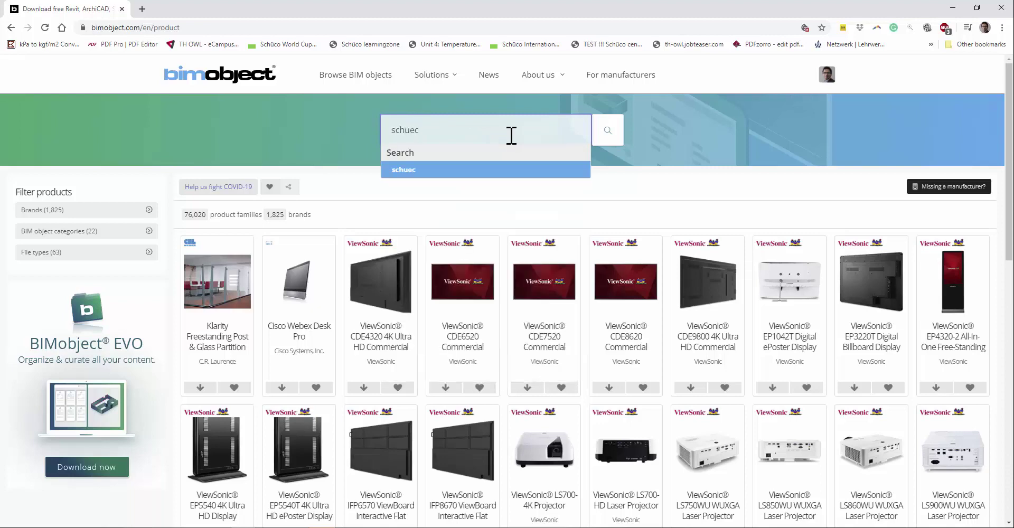
text(o)
key(Return)
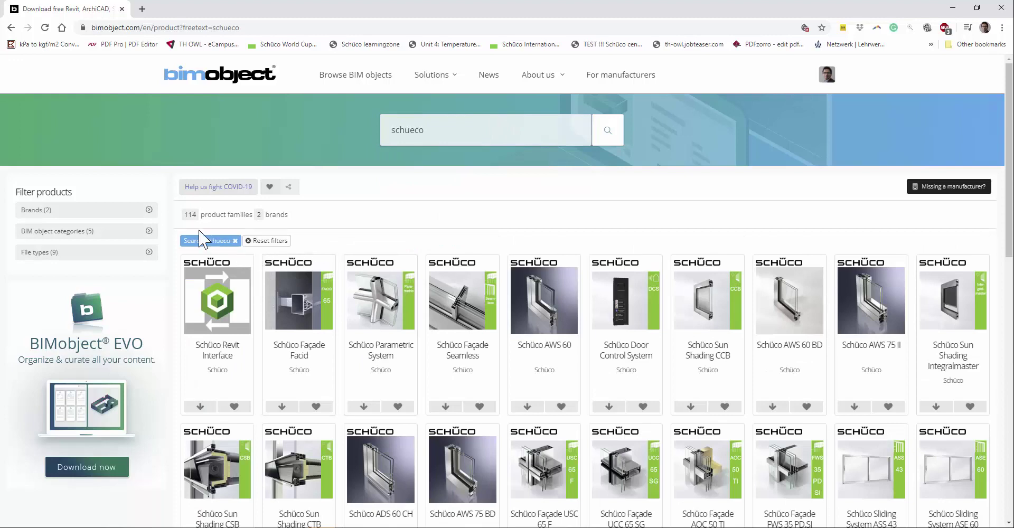
Browse the Schüco search results to examine the available façade, window, door and sliding systems
scroll(370, 280, down, 2)
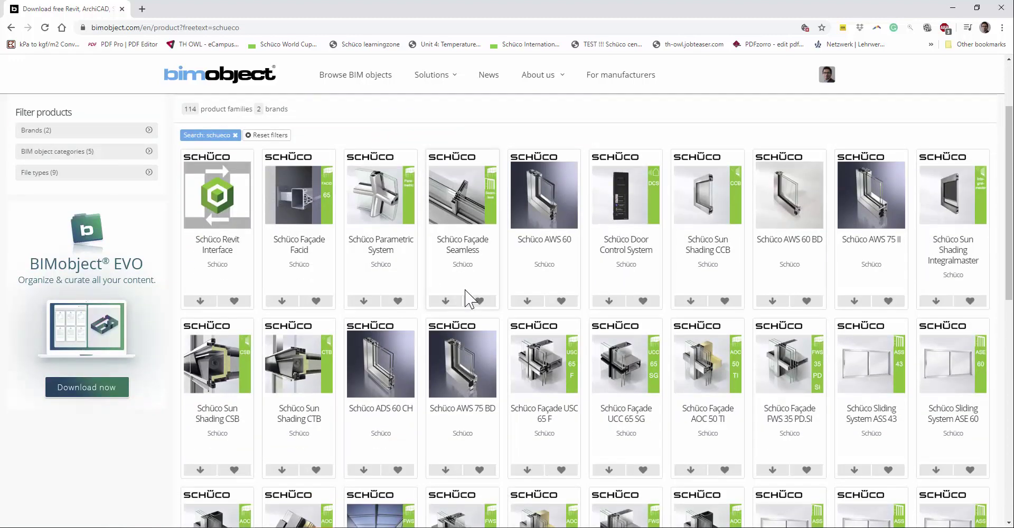
scroll(476, 299, down, 1)
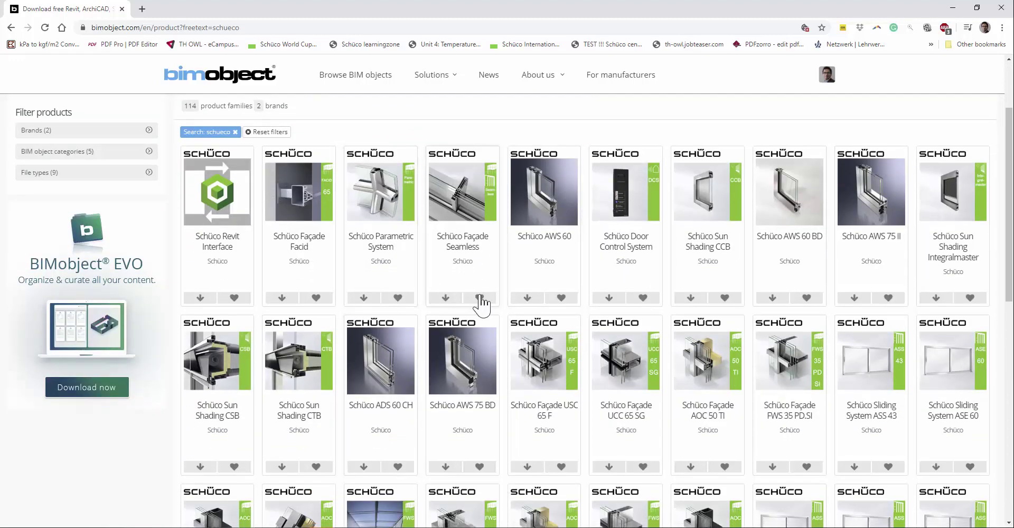
scroll(435, 291, down, 9)
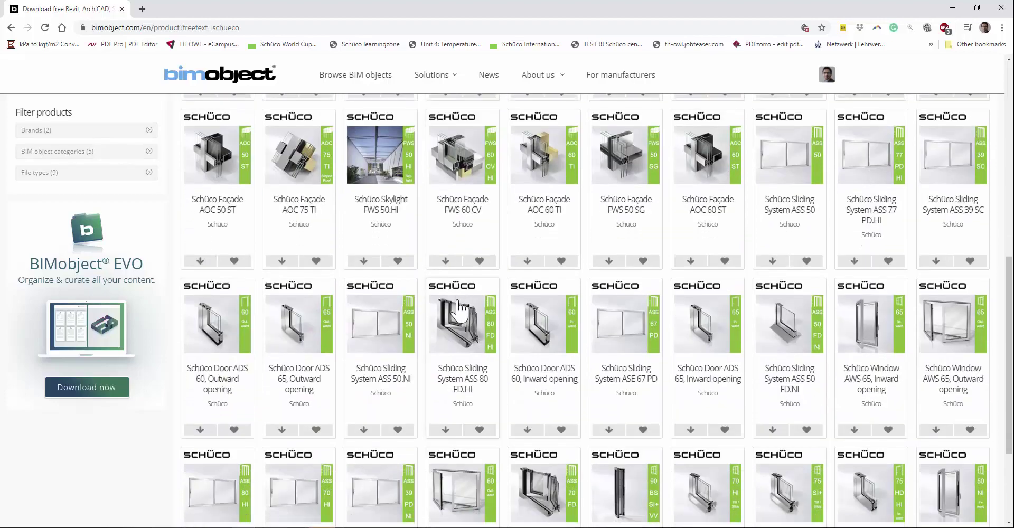
scroll(465, 309, up, 8)
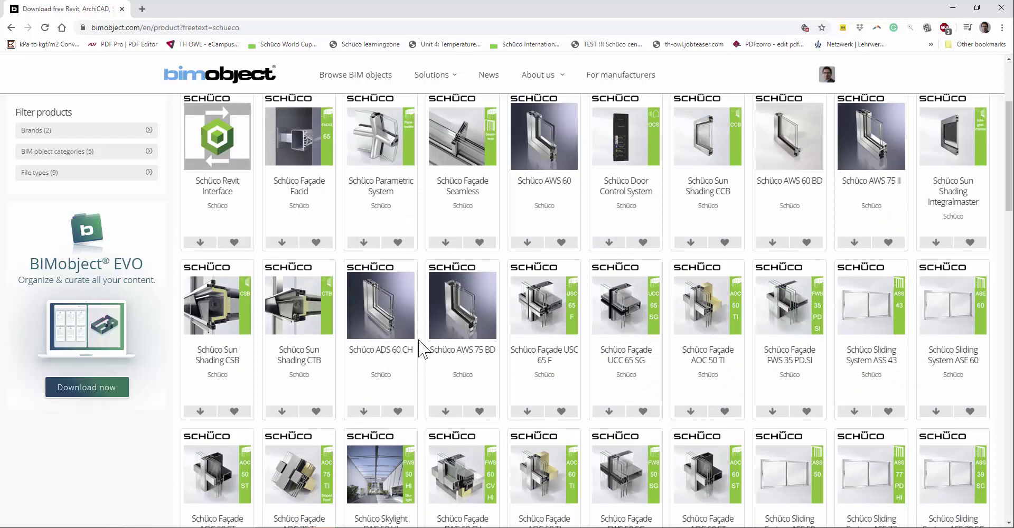
scroll(517, 322, up, 3)
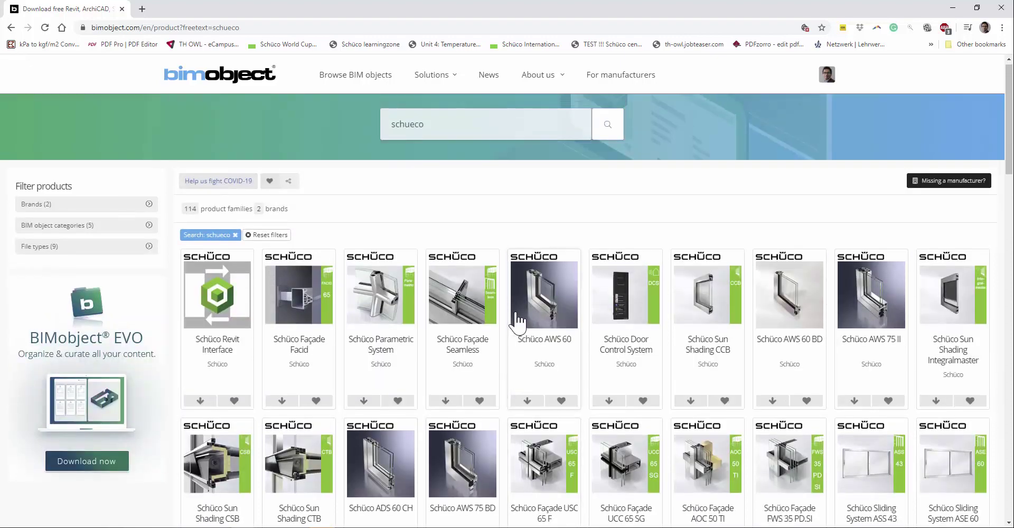
scroll(566, 333, down, 6)
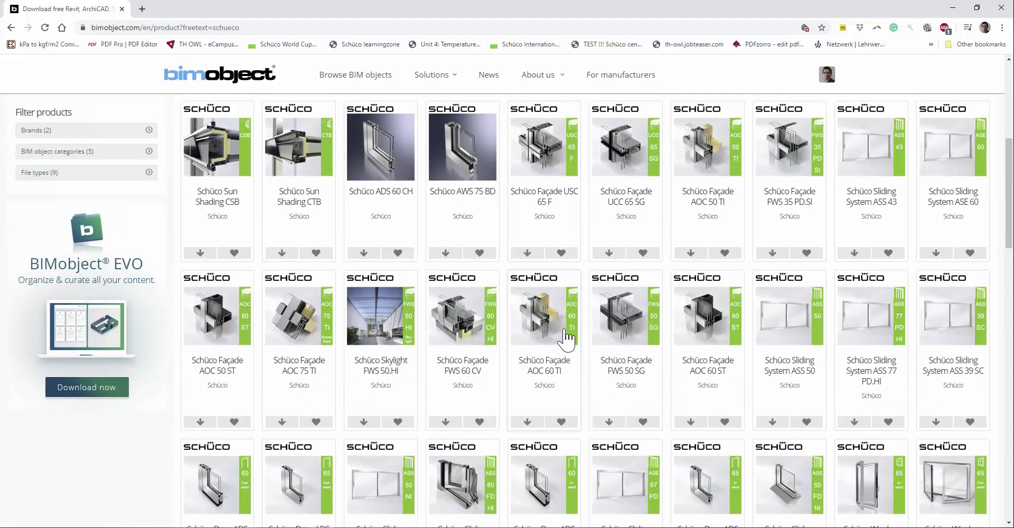
scroll(507, 372, down, 2)
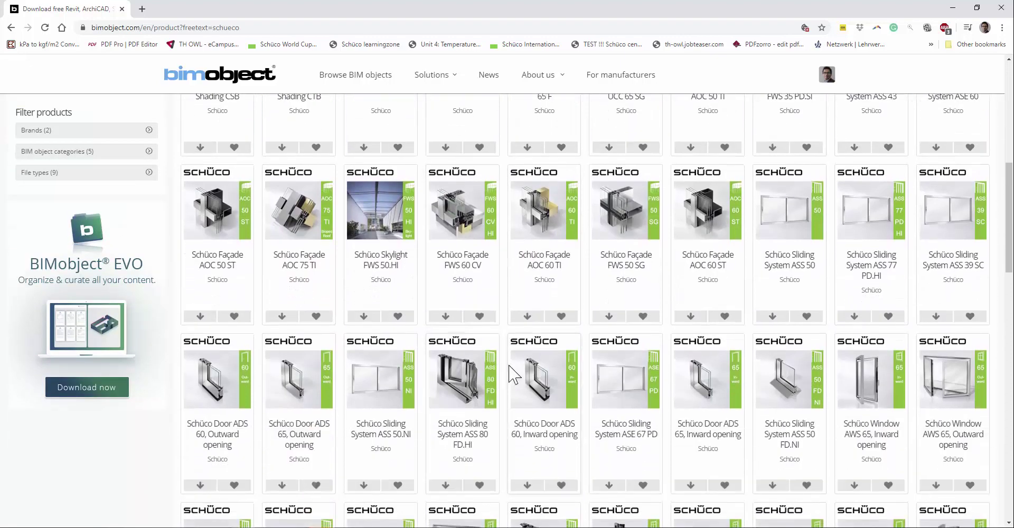
scroll(510, 374, up, 8)
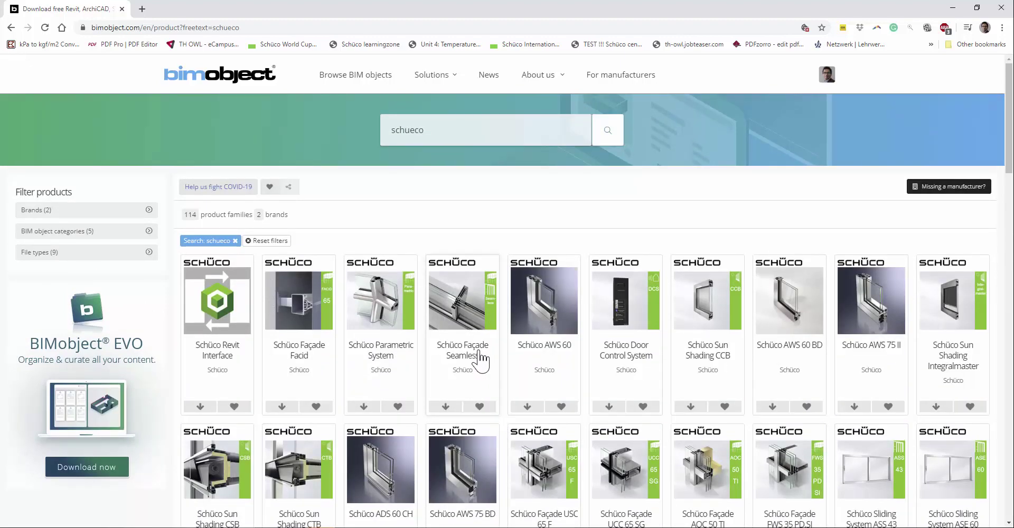
scroll(517, 365, down, 2)
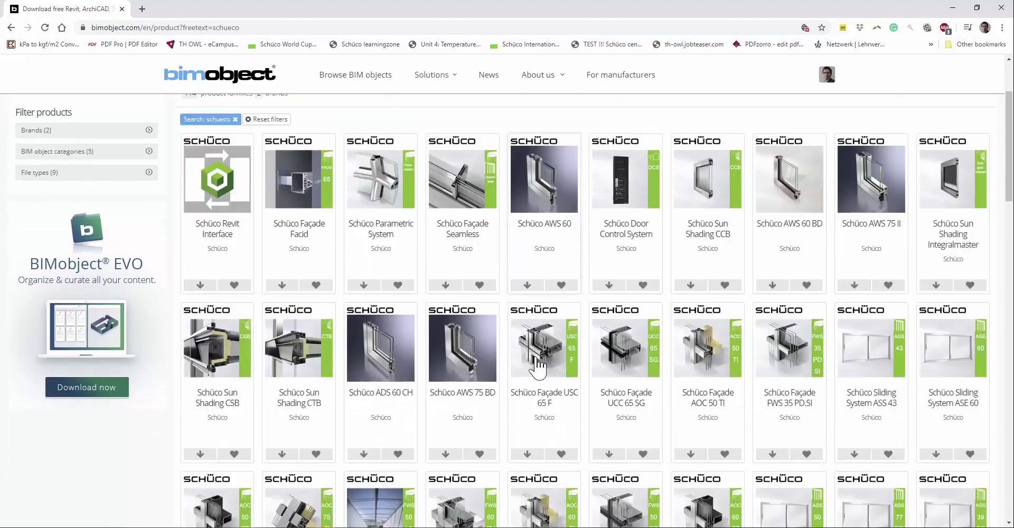
scroll(549, 359, down, 2)
scroll(646, 335, down, 3)
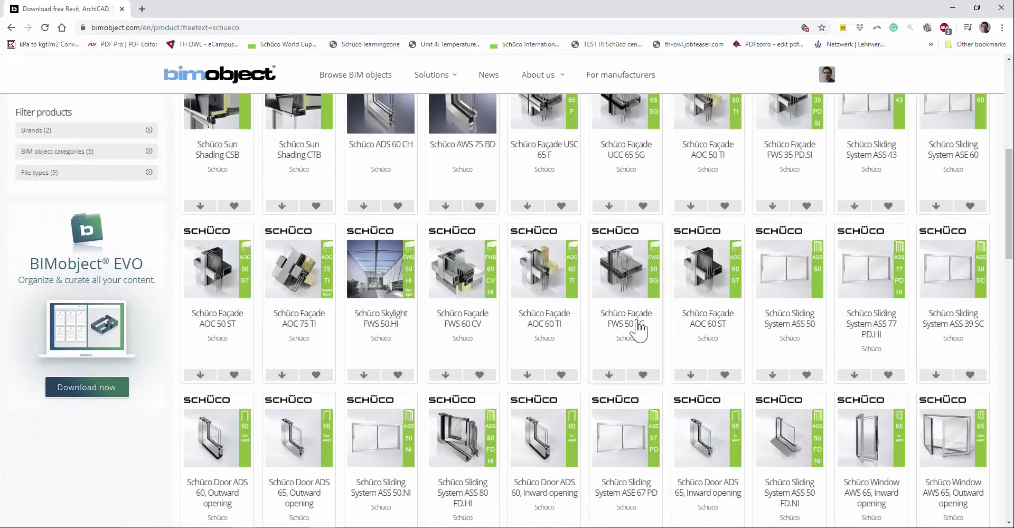
scroll(639, 330, down, 4)
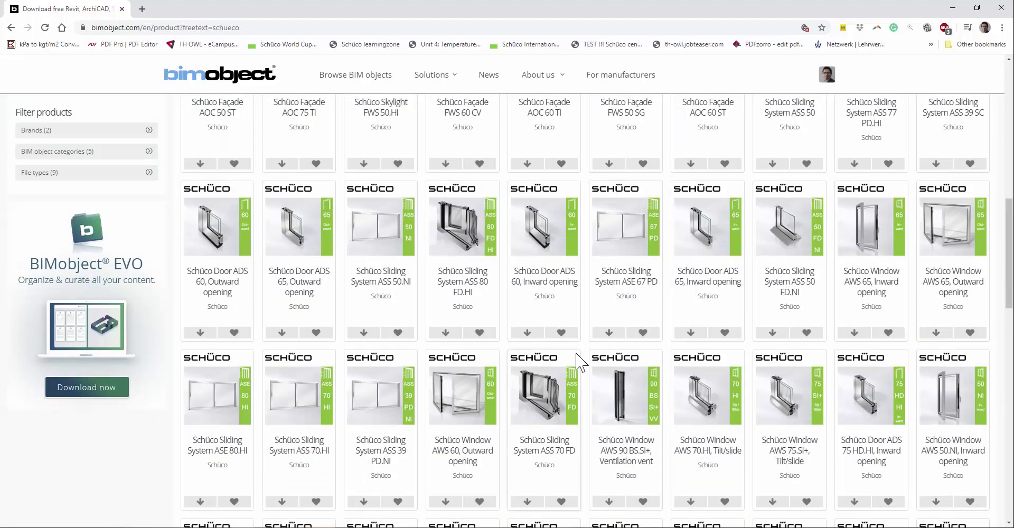
Refine the library search to "schueco fws 50"
scroll(582, 364, up, 10)
click(444, 130)
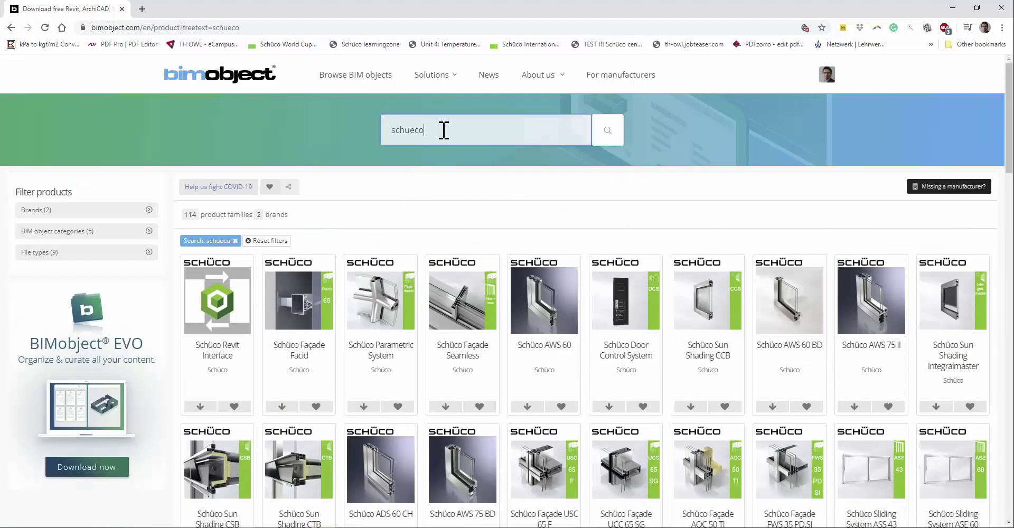
text(fe=)
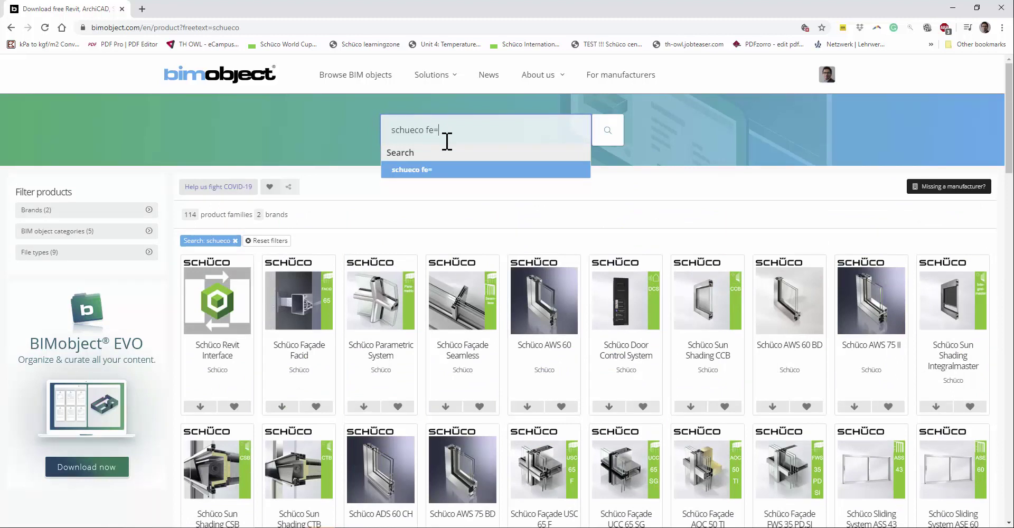
key(BackSpace)
key(BackSpace)
text(wsc)
text(50)
key(BackSpace)
key(Return)
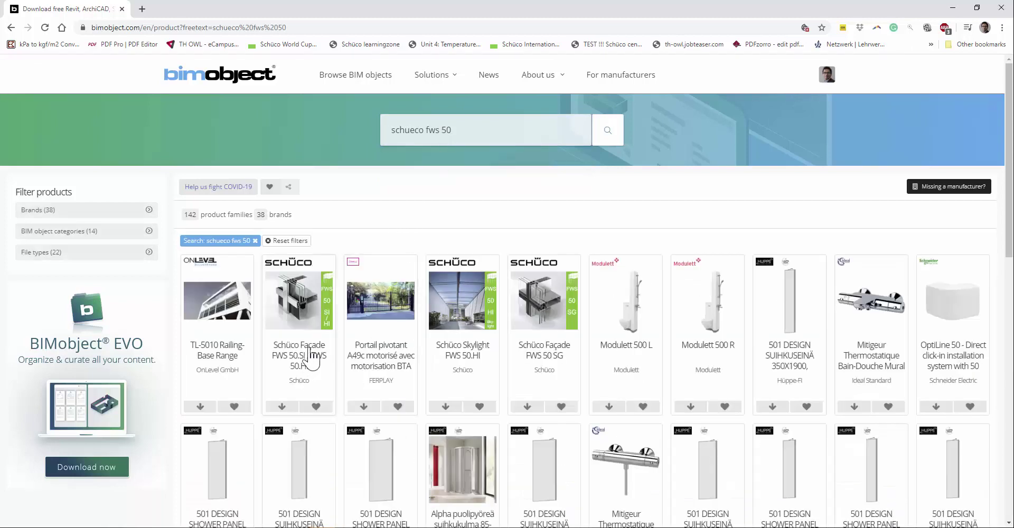
Download Walls_Curtain-Walls_Schueco_Facade-FWS-50.rvt from the Schüco Façade FWS 50 SI/HI product and save it in the Revit folder
click(282, 406)
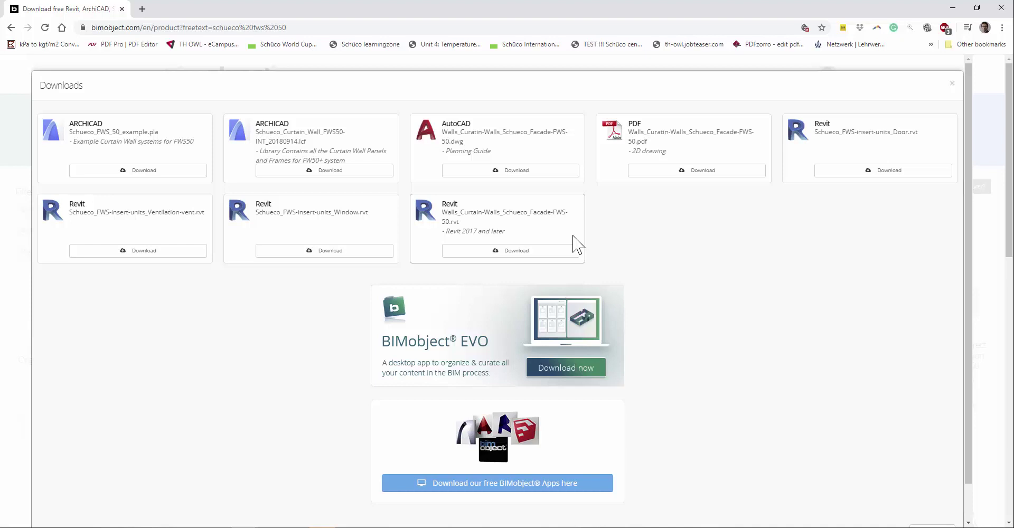
click(532, 253)
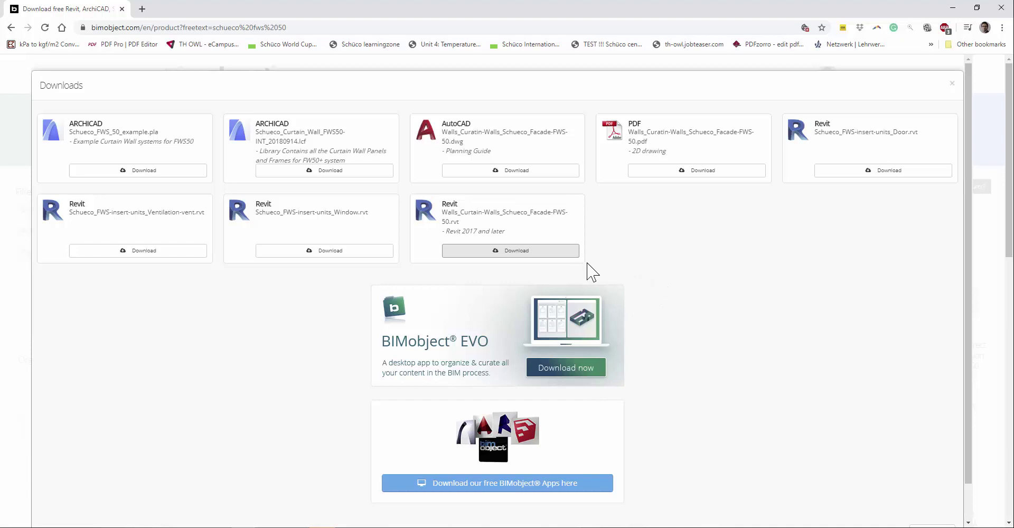
click(550, 256)
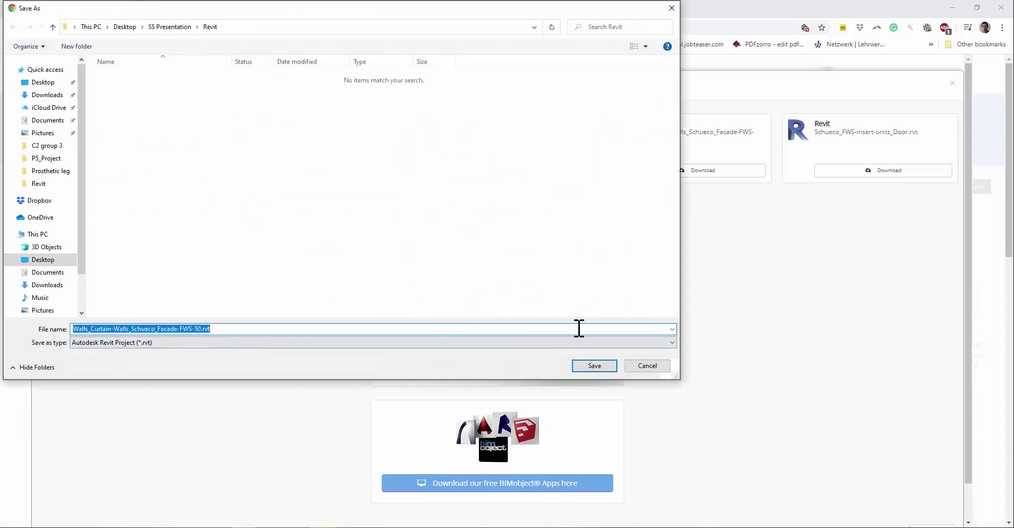
click(594, 366)
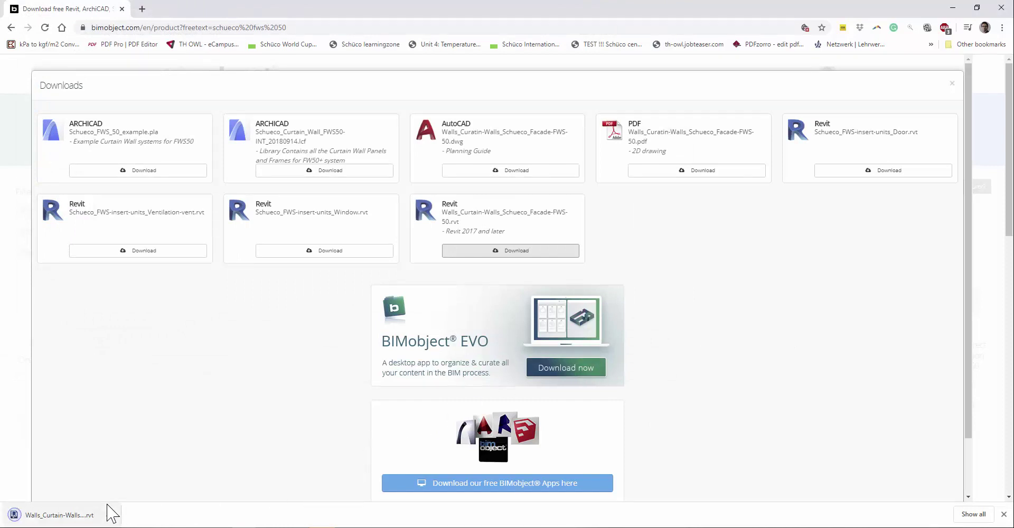
Open the downloaded FWS-50 project in Revit, upgrading the model, and display its default 3D view
click(73, 521)
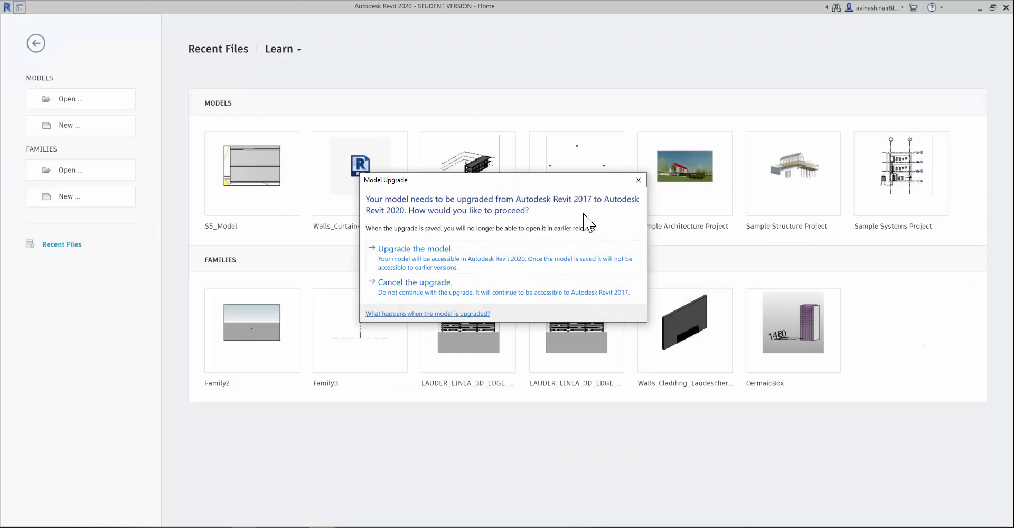
click(515, 260)
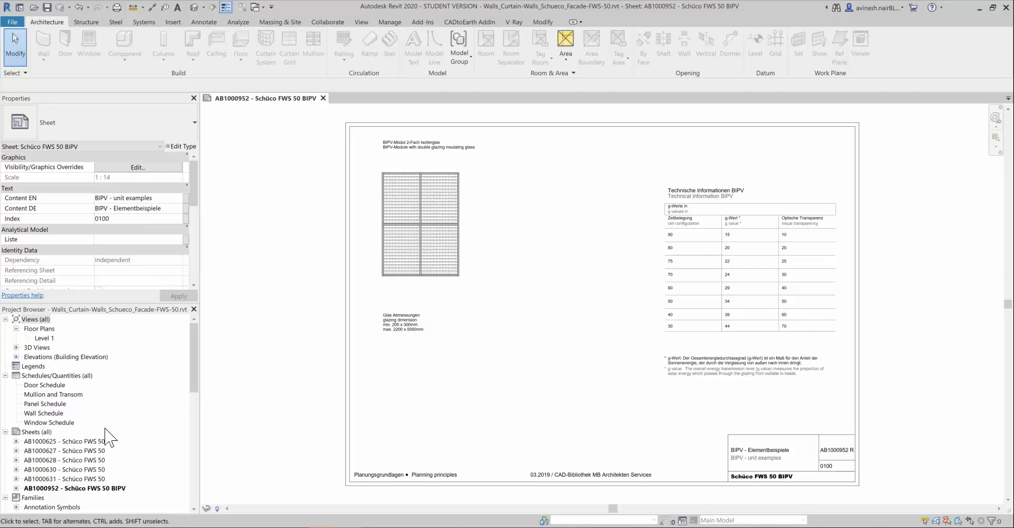
scroll(71, 441, down, 3)
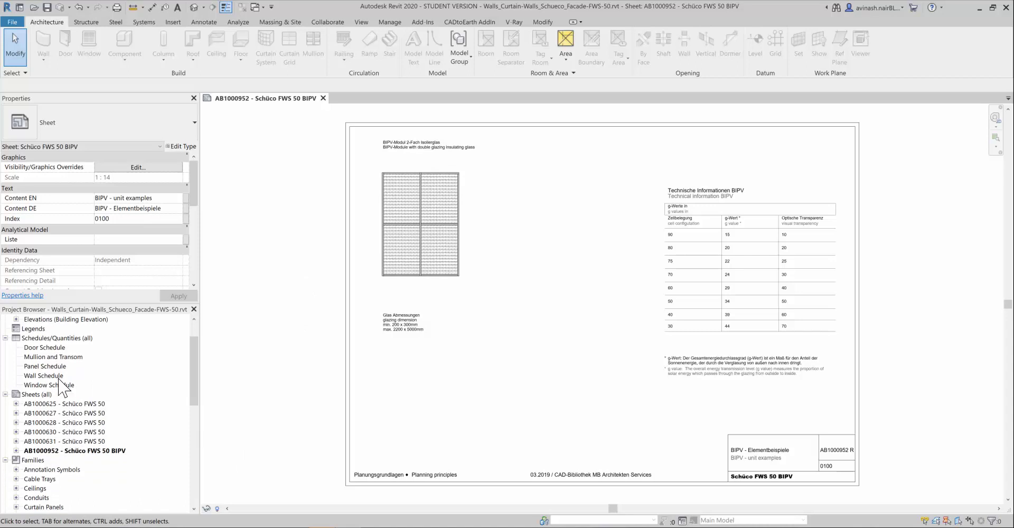
scroll(60, 385, up, 3)
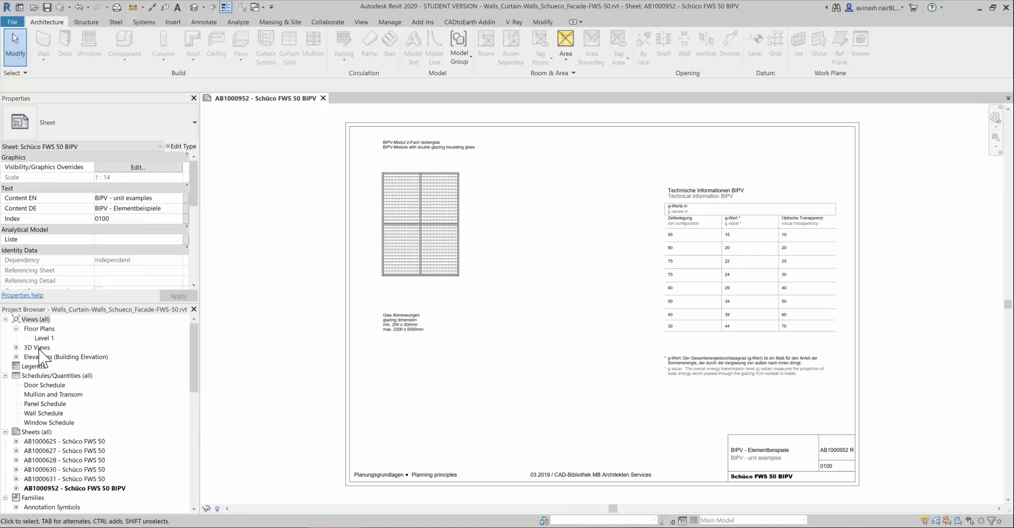
double_click(41, 348)
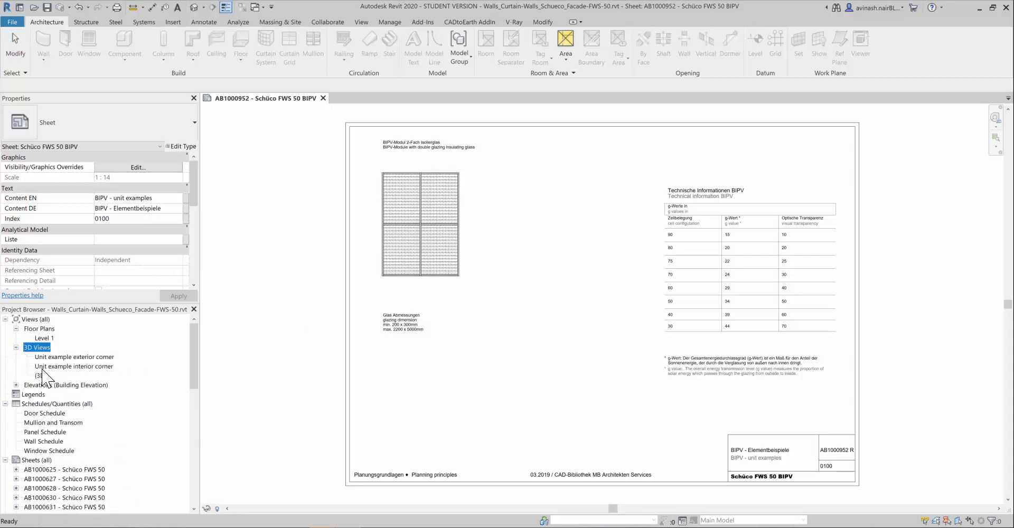
double_click(40, 376)
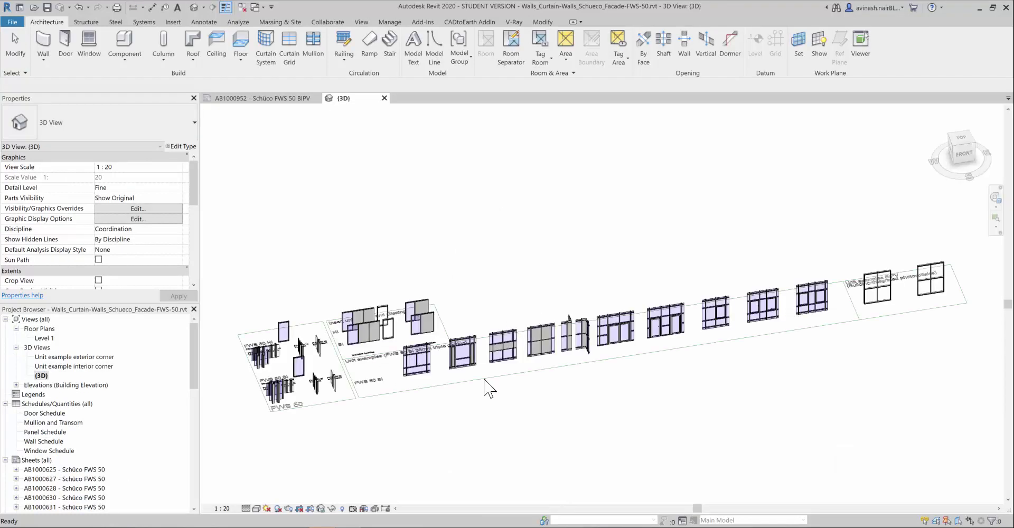
Examine the FWS 50 mullion and transom samples, the insert units and glazing, and the row of curtain wall unit examples in 3D
scroll(259, 396, up, 2)
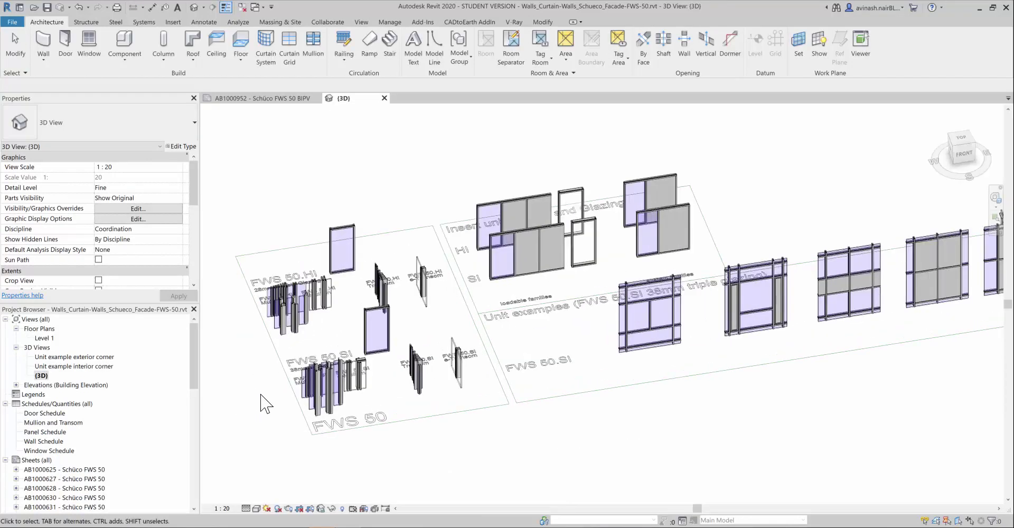
scroll(258, 326, up, 2)
scroll(257, 326, up, 2)
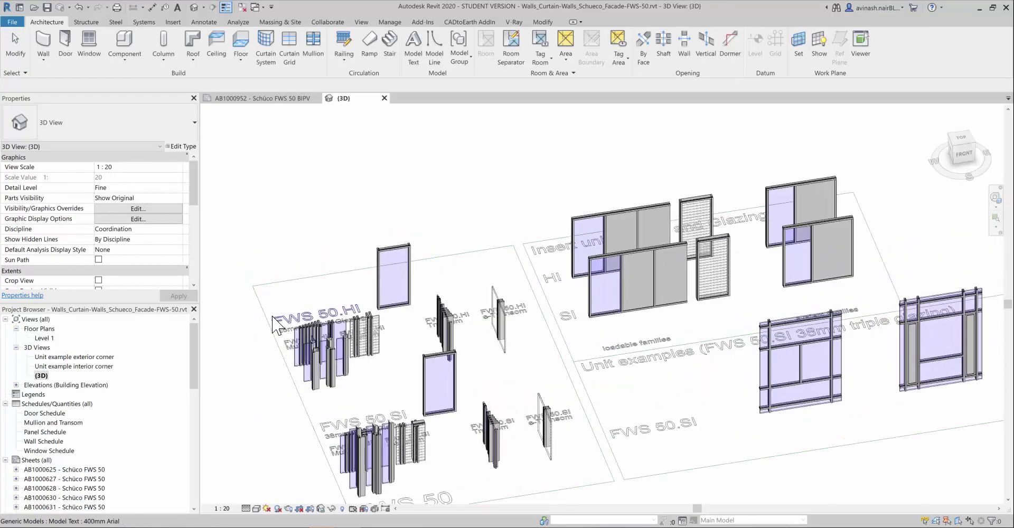
scroll(576, 373, down, 1)
scroll(507, 368, up, 2)
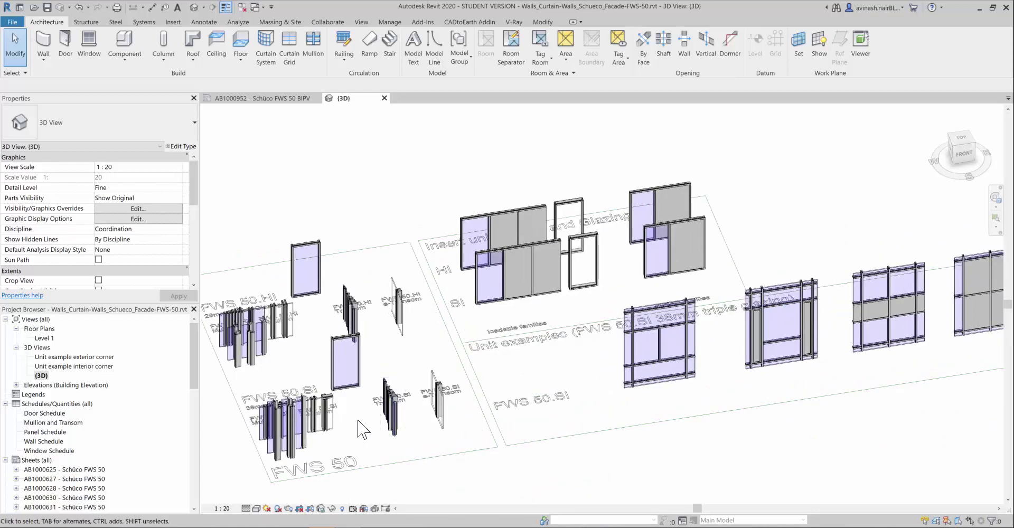
scroll(359, 420, down, 3)
scroll(285, 471, up, 3)
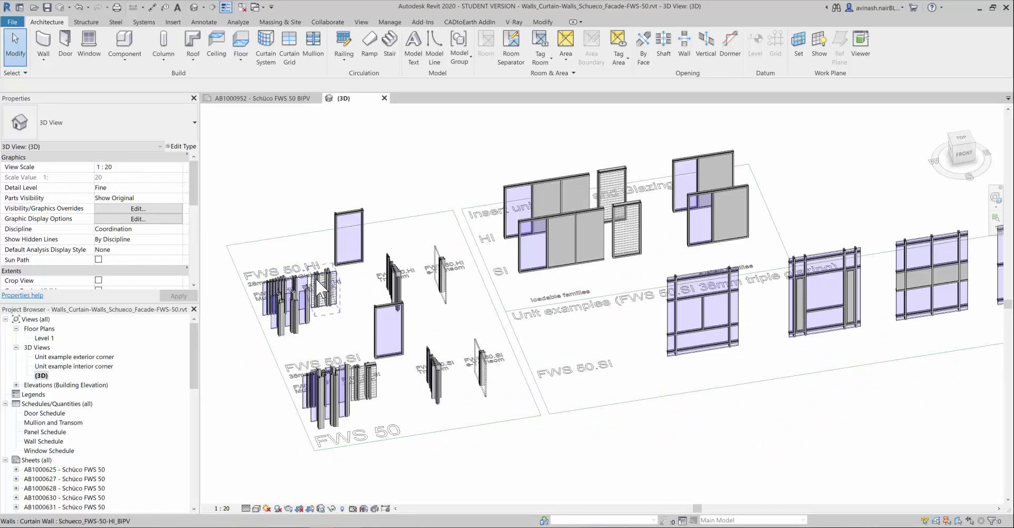
scroll(317, 356, down, 1)
scroll(478, 343, down, 1)
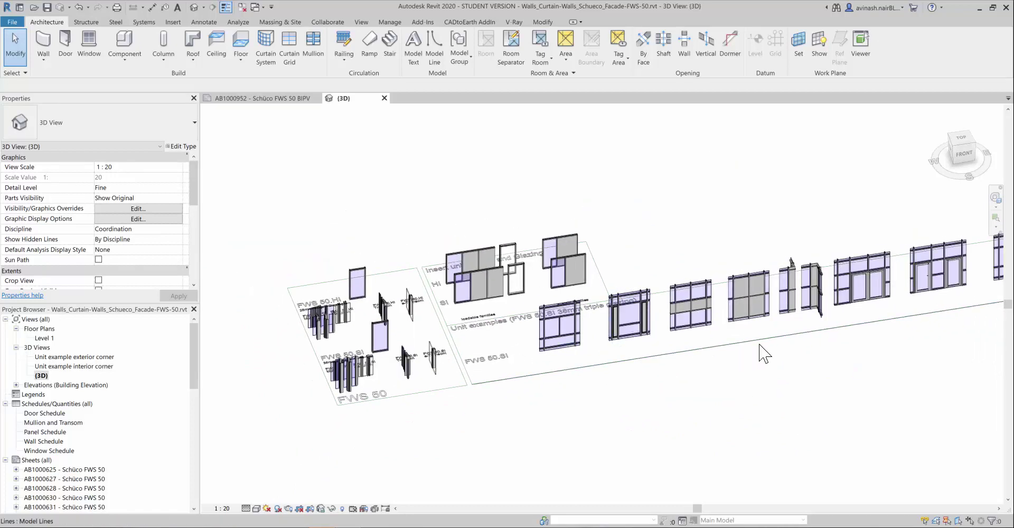
scroll(756, 338, up, 2)
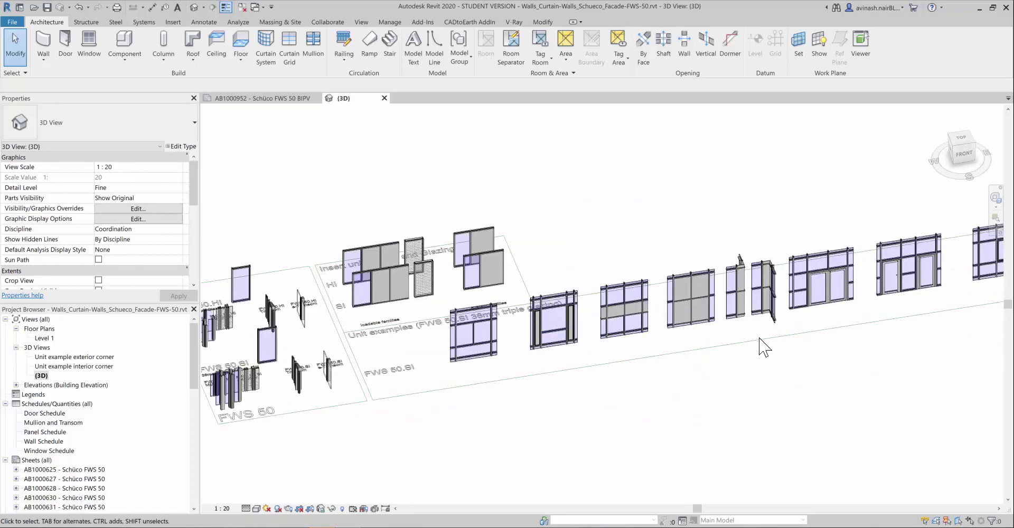
scroll(834, 296, up, 2)
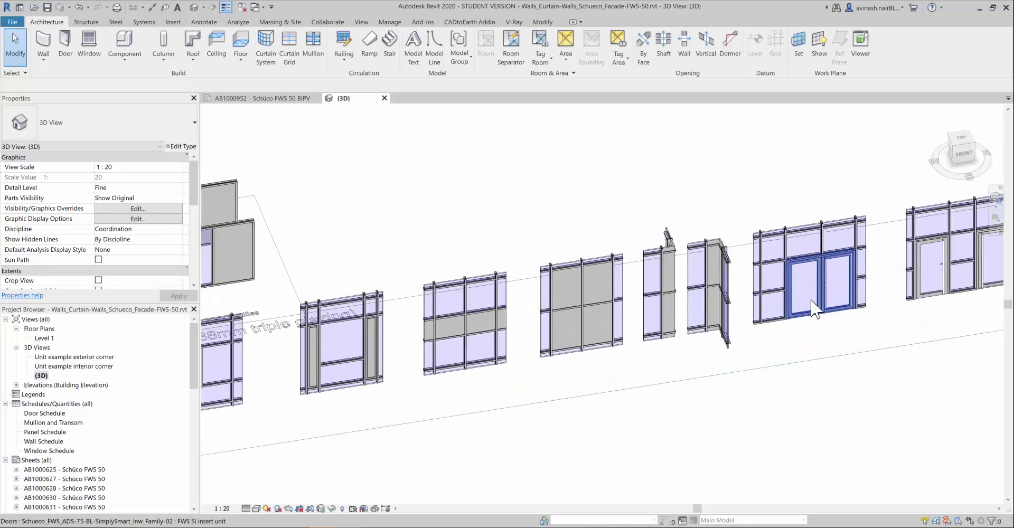
scroll(703, 315, down, 2)
scroll(645, 377, up, 2)
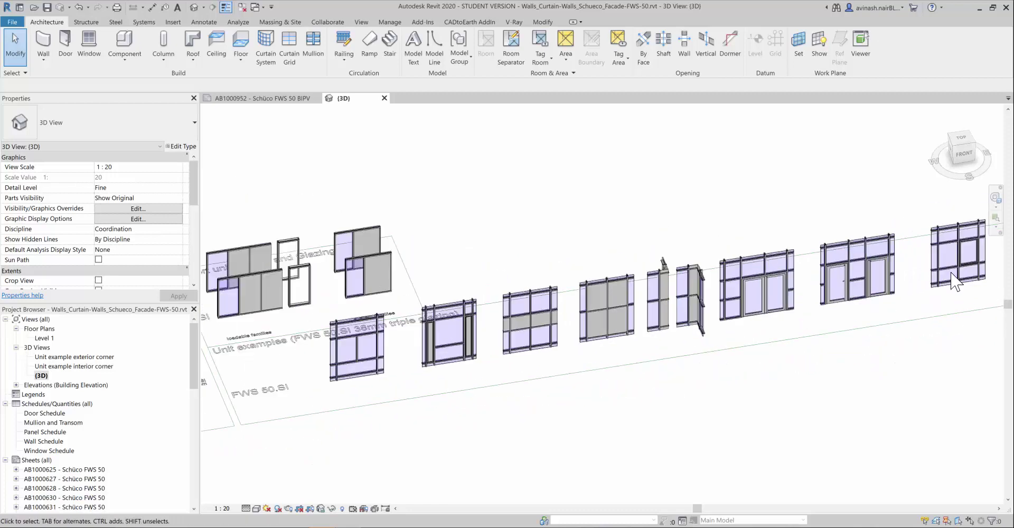
Look over the remaining curtain wall unit examples, including the BIPV units, and the overall FWS 50 sample layout
scroll(645, 376, down, 3)
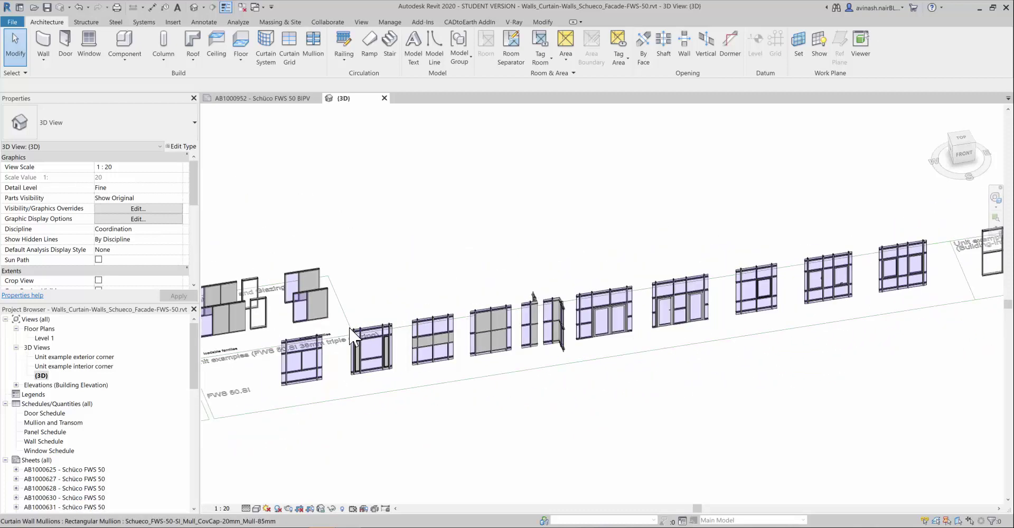
scroll(450, 458, down, 1)
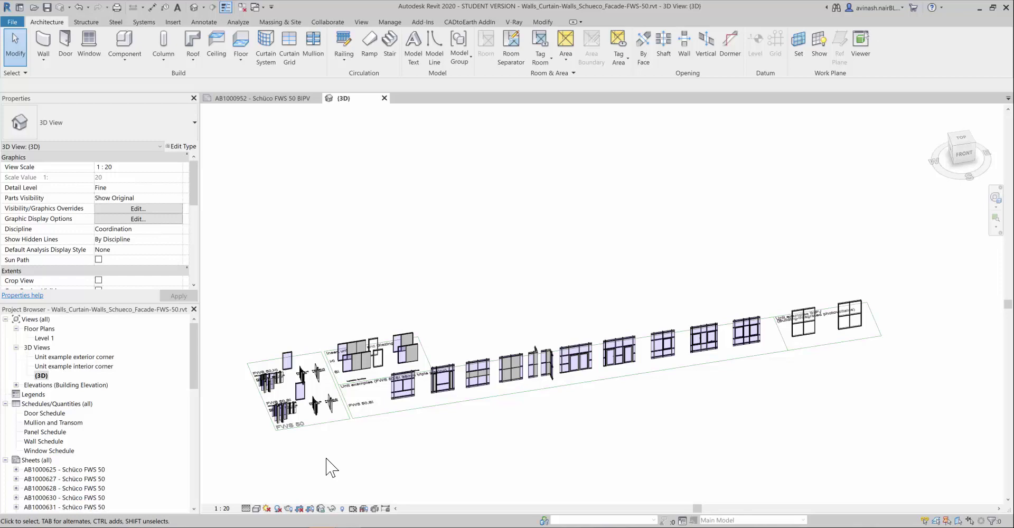
scroll(275, 449, up, 2)
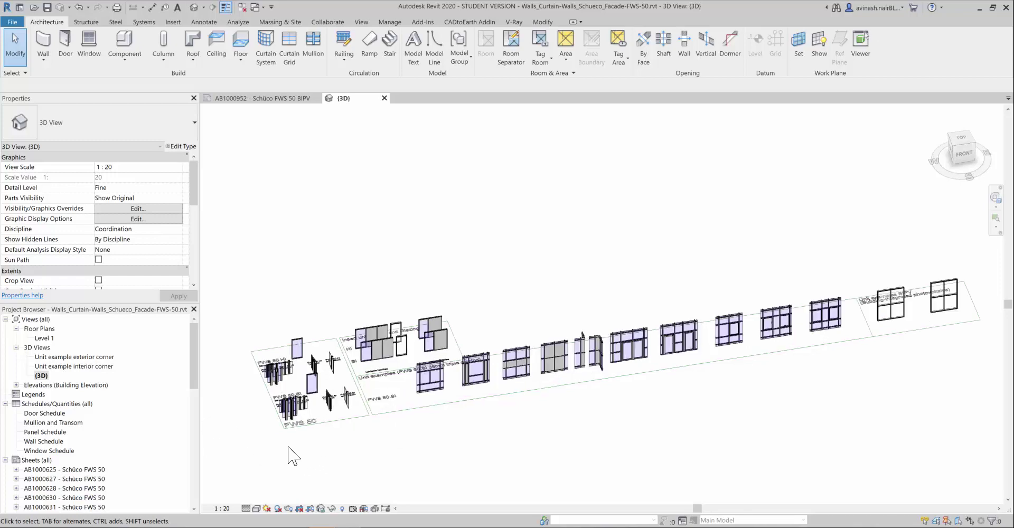
scroll(680, 380, down, 2)
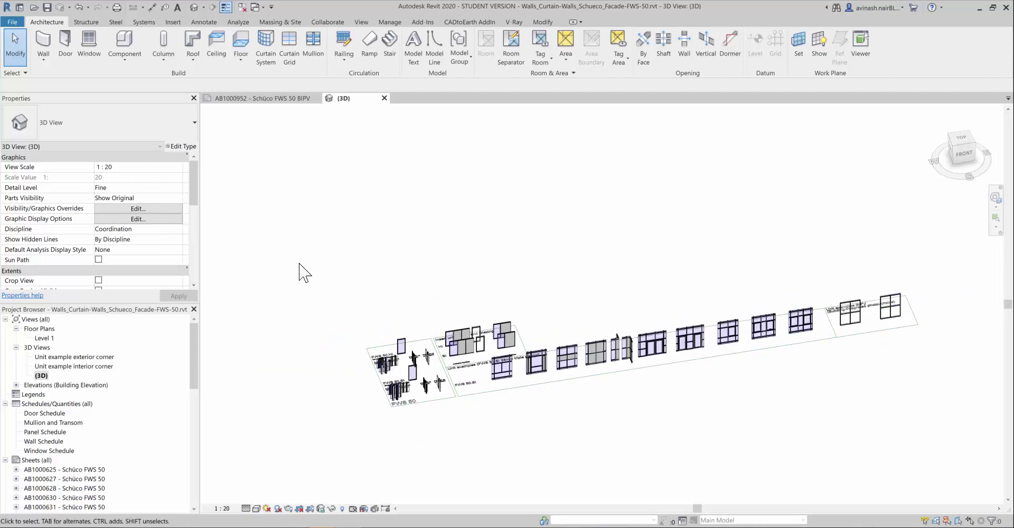
Create a new project from the Architectural Template
click(12, 22)
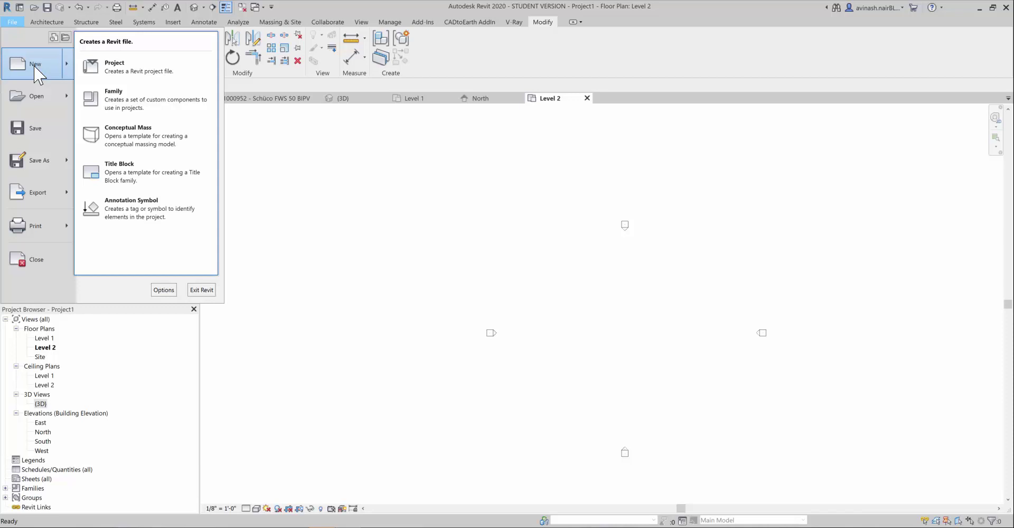
click(35, 67)
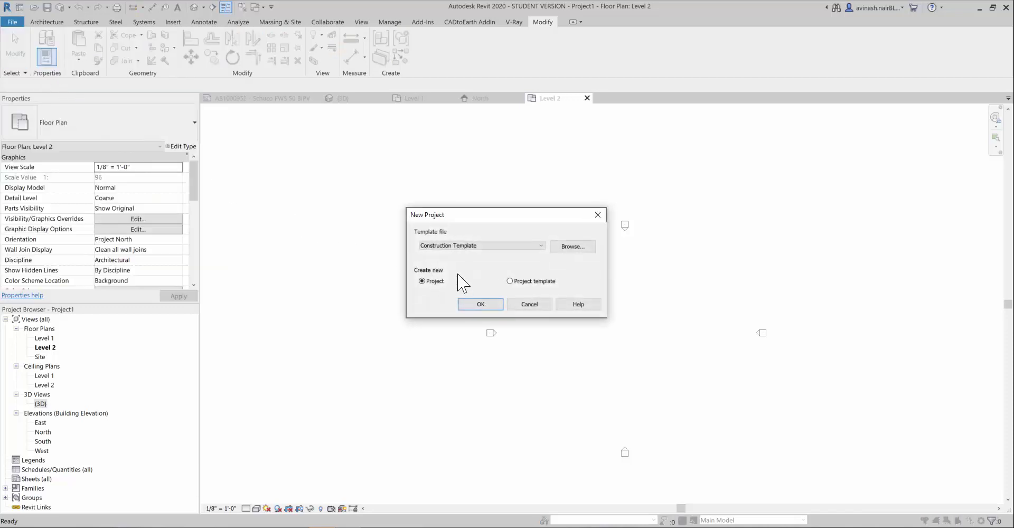
click(475, 246)
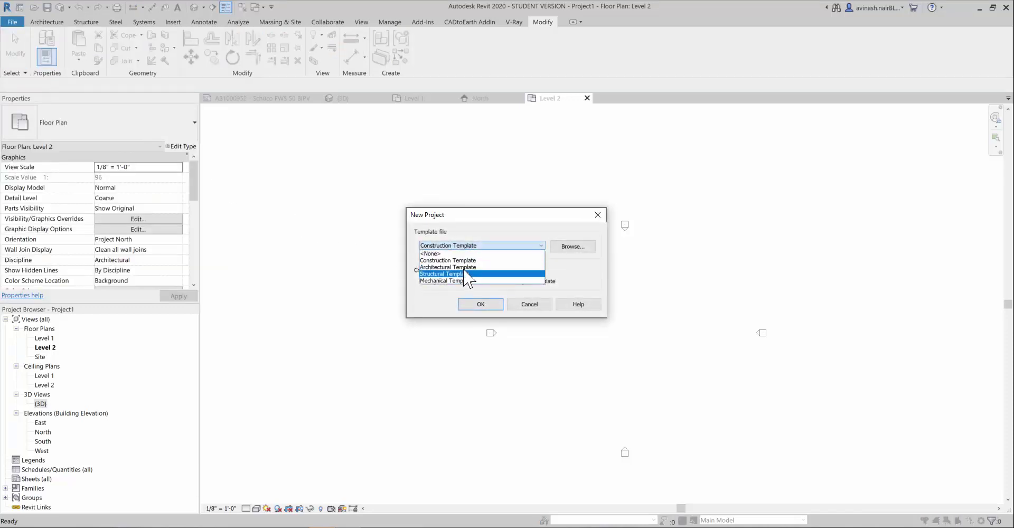
click(467, 267)
click(476, 307)
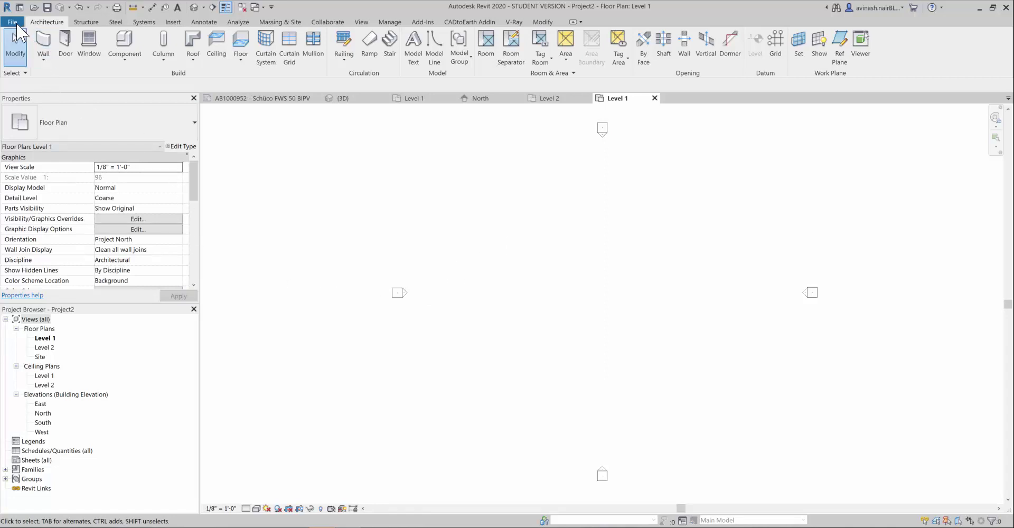
Create a rectangular Generic - 12" floor on Level 1, about 120' by 40', with its long sides at 45°
click(45, 339)
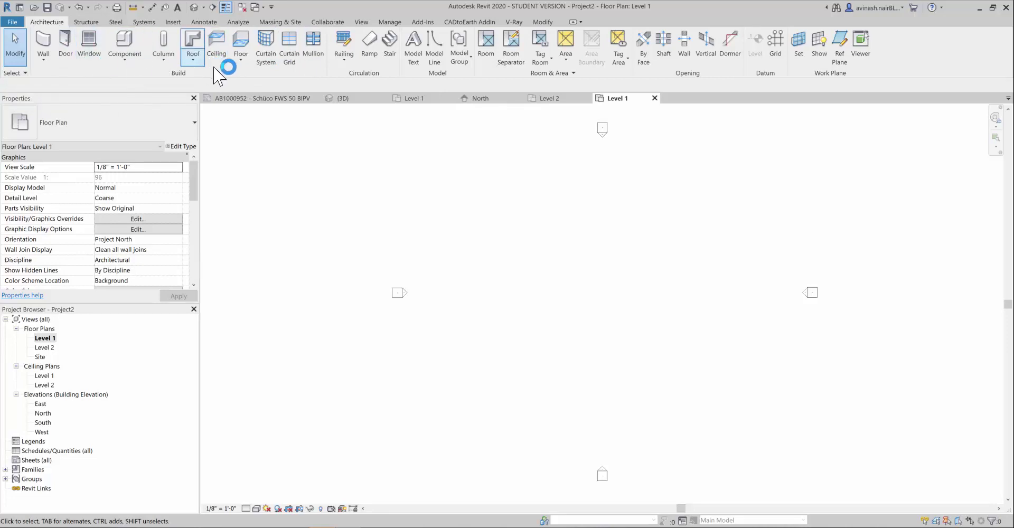
click(241, 59)
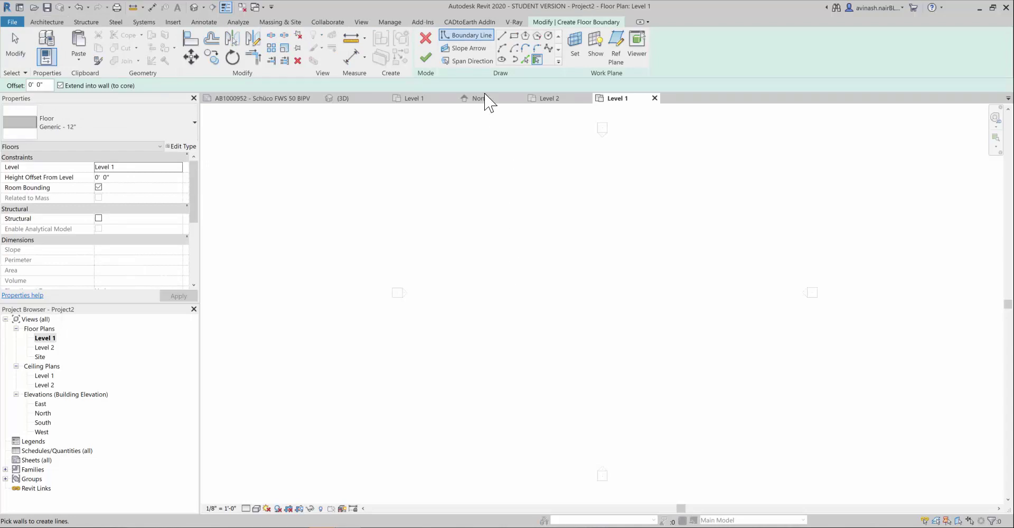
click(503, 36)
click(480, 409)
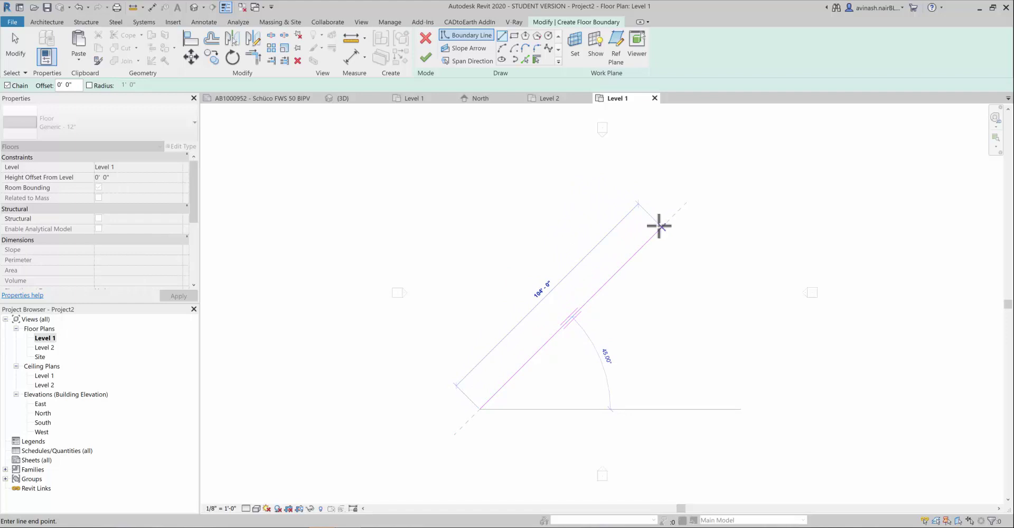
click(697, 200)
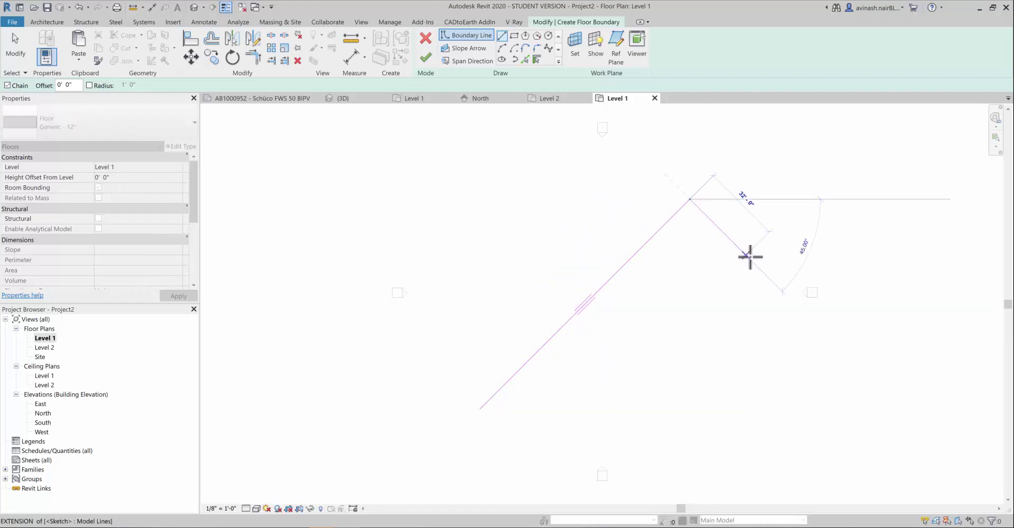
click(759, 269)
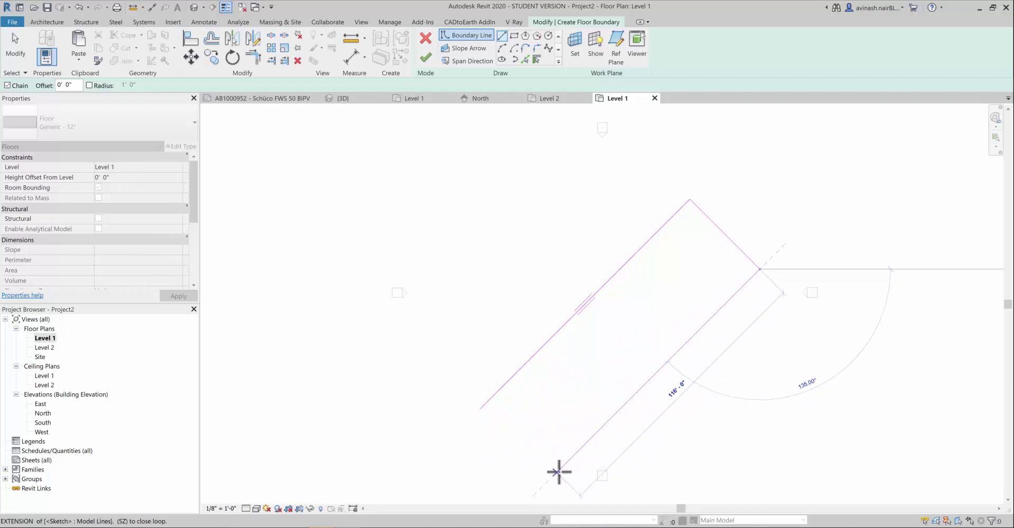
click(546, 480)
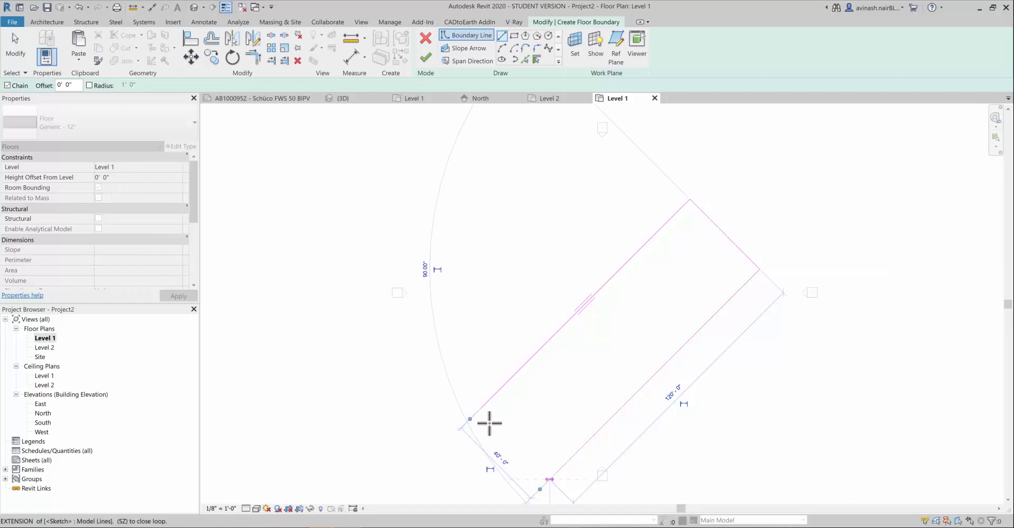
click(481, 410)
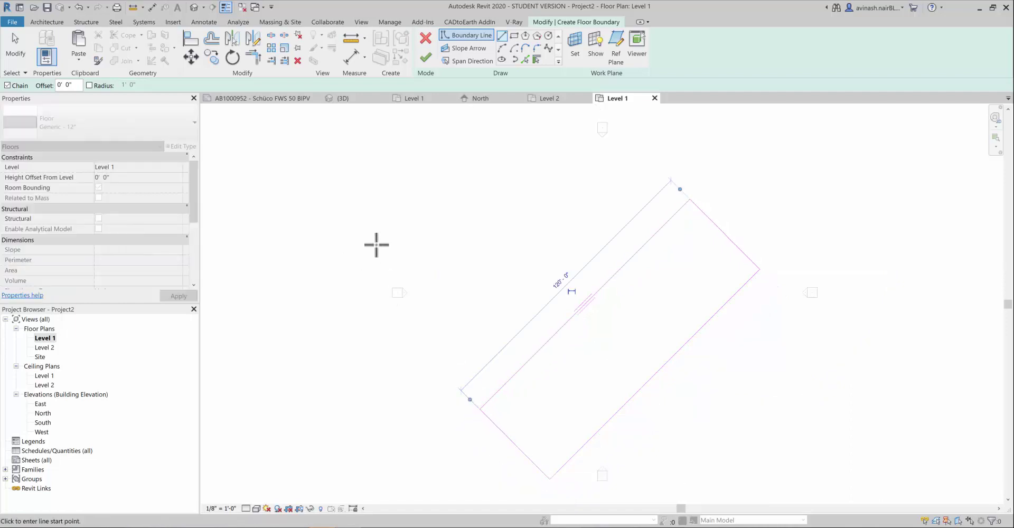
scroll(376, 243, down, 1)
click(426, 57)
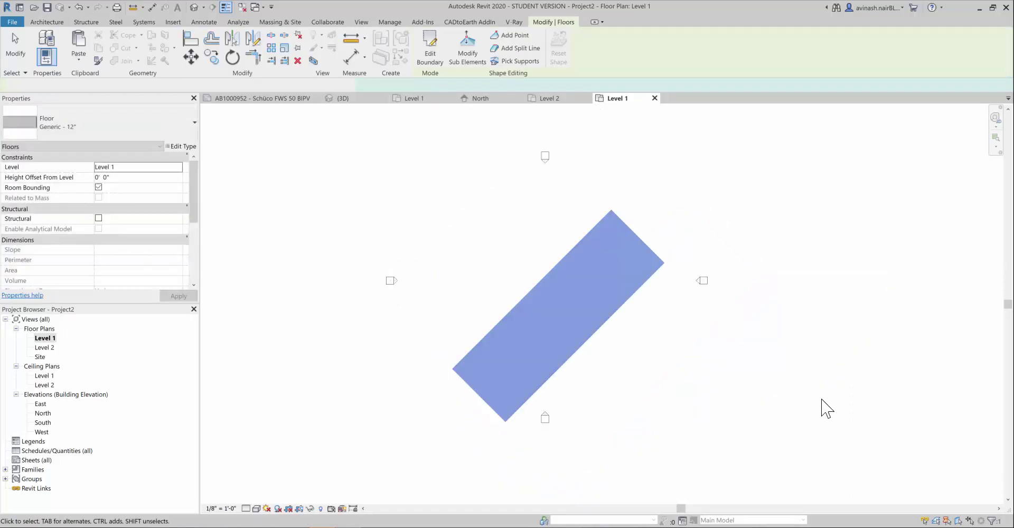
click(755, 419)
Create the project's default 3D view and show it in the view list
scroll(662, 396, down, 1)
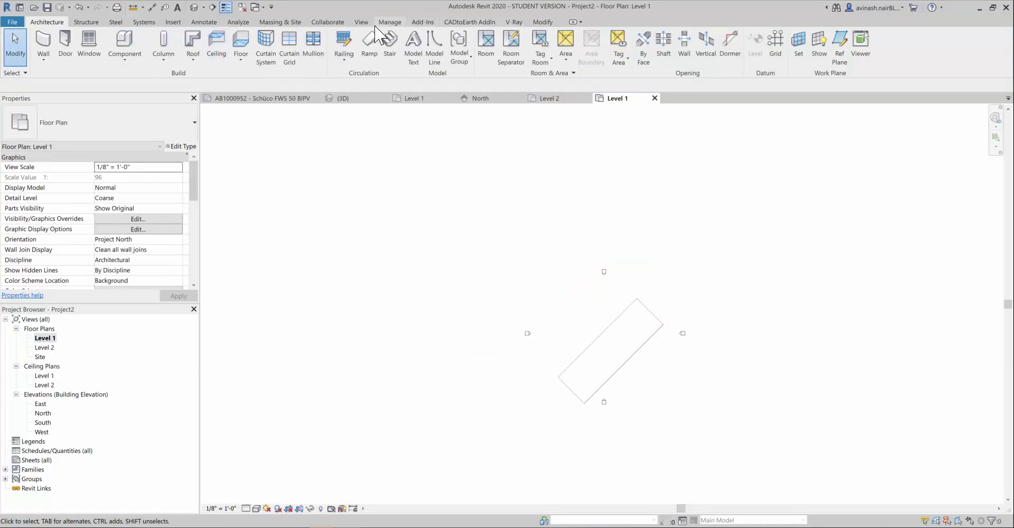
click(363, 23)
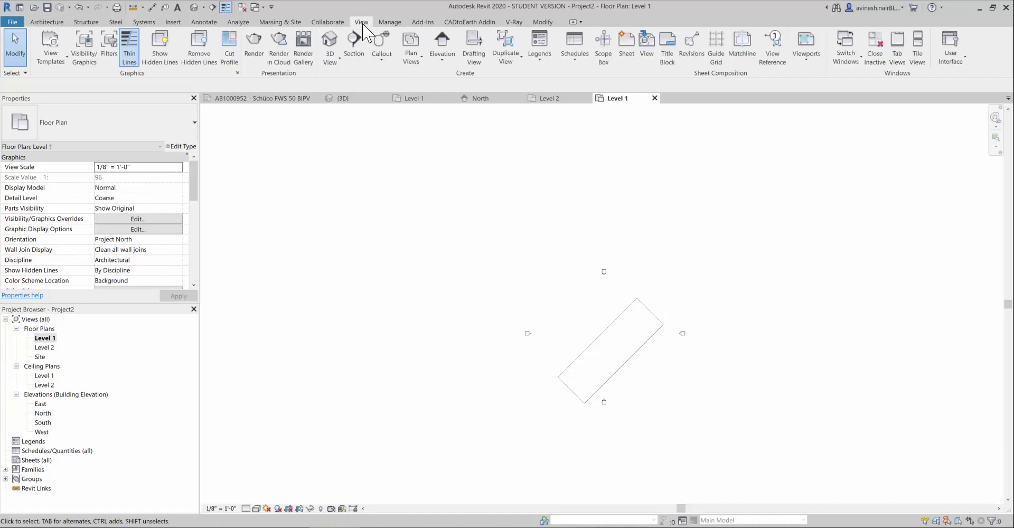
click(336, 60)
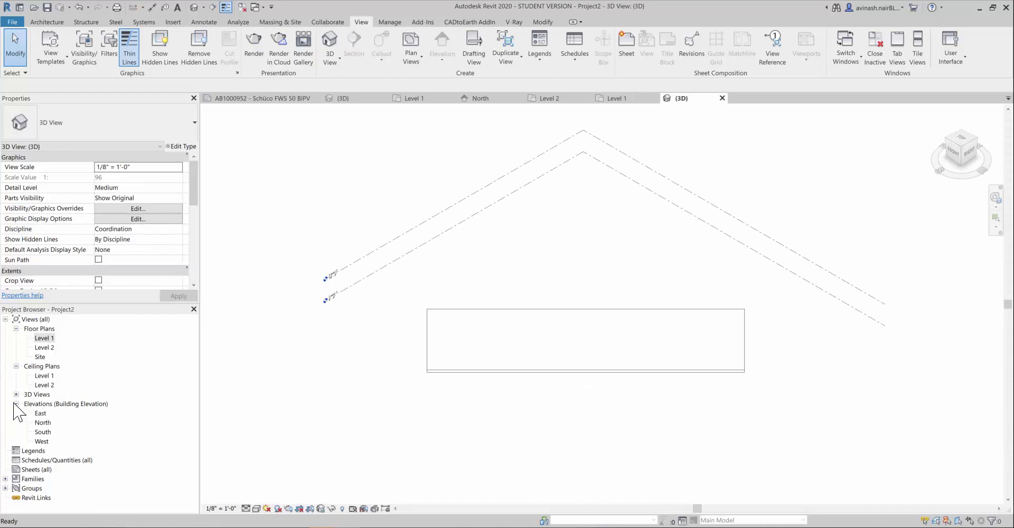
click(17, 395)
click(41, 404)
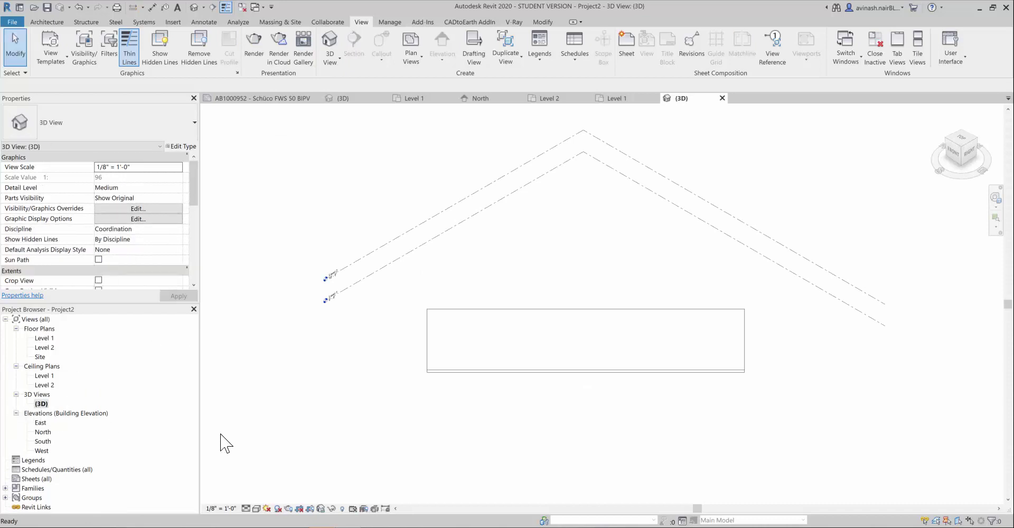
Copy the rectangular floor in the Level 1 plan to the clipboard
double_click(45, 348)
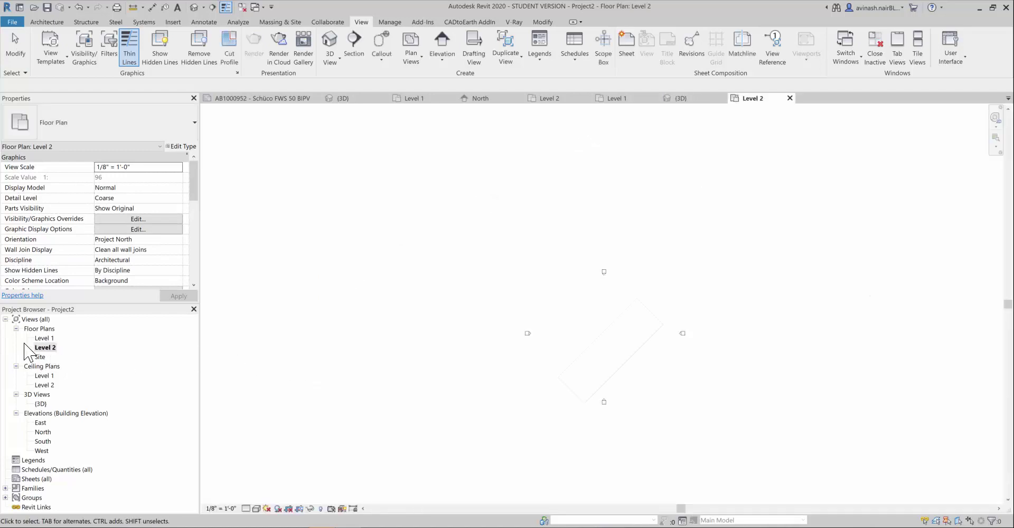
double_click(44, 339)
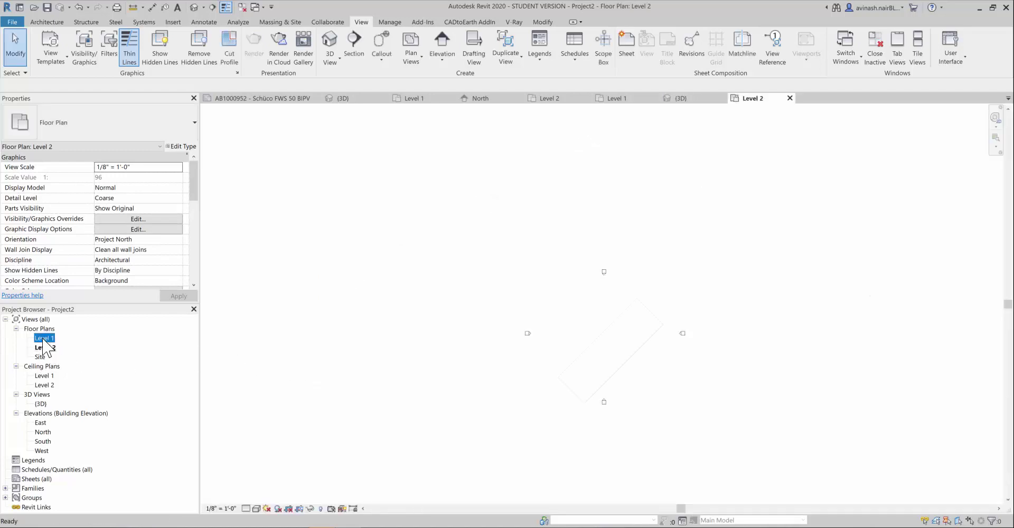
click(616, 364)
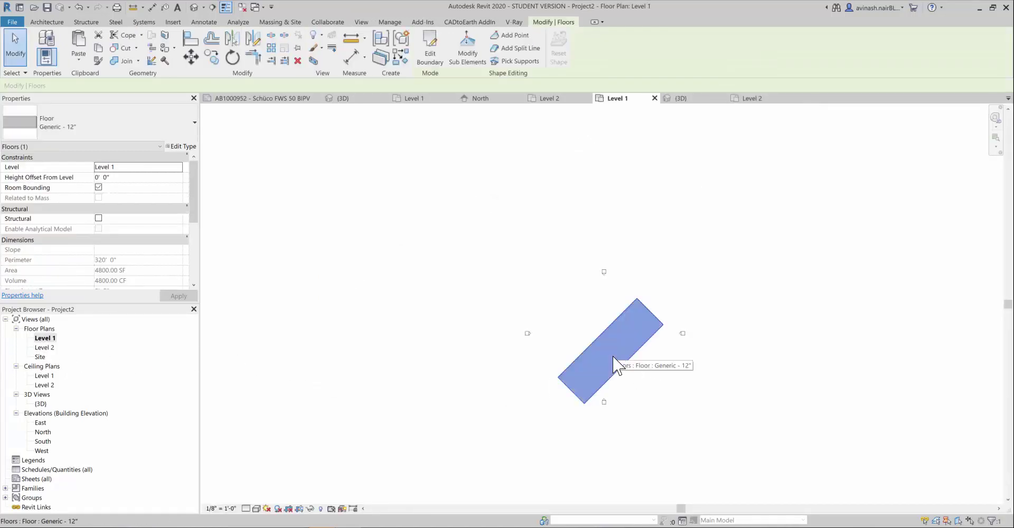
click(679, 402)
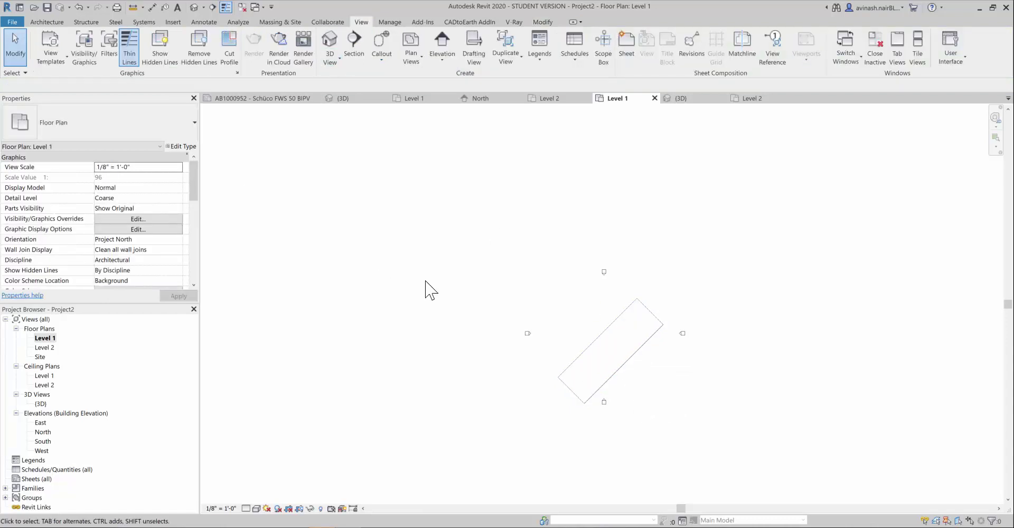
Paste the copied floor aligned to Level 2
double_click(44, 347)
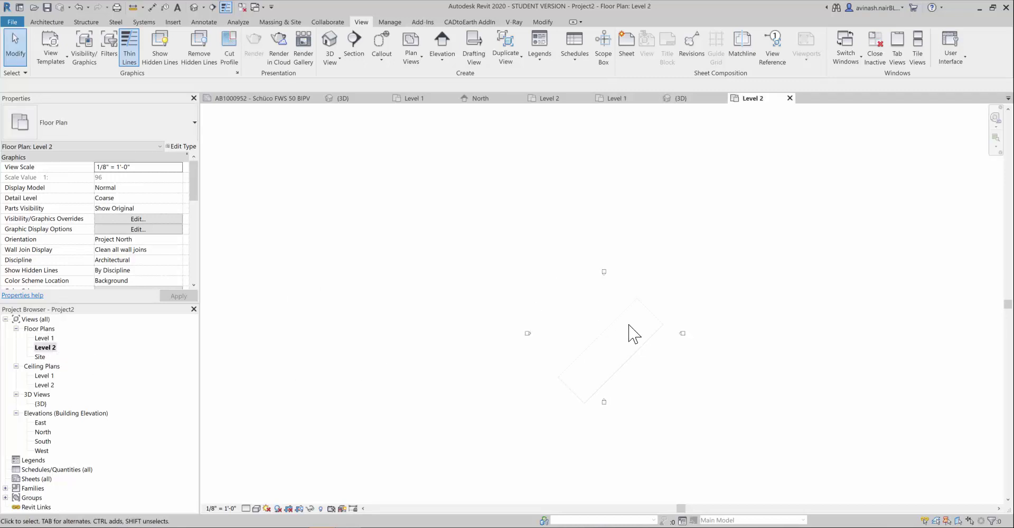
key(ctrl+v)
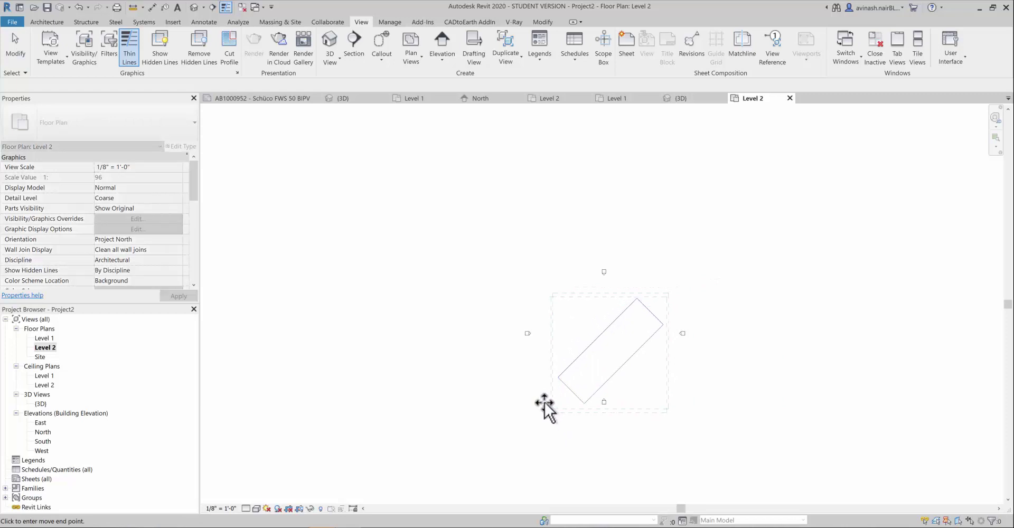
click(543, 22)
click(79, 59)
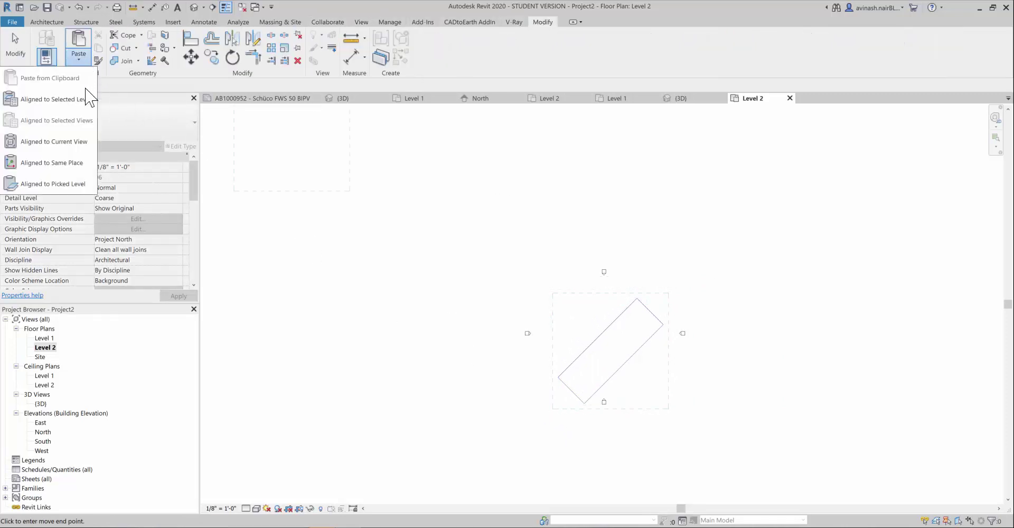
click(84, 101)
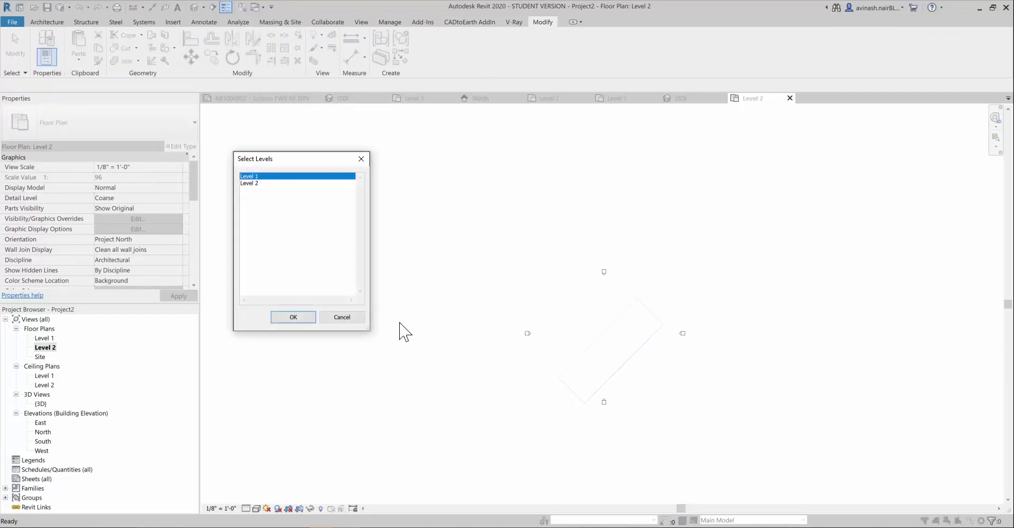
click(253, 184)
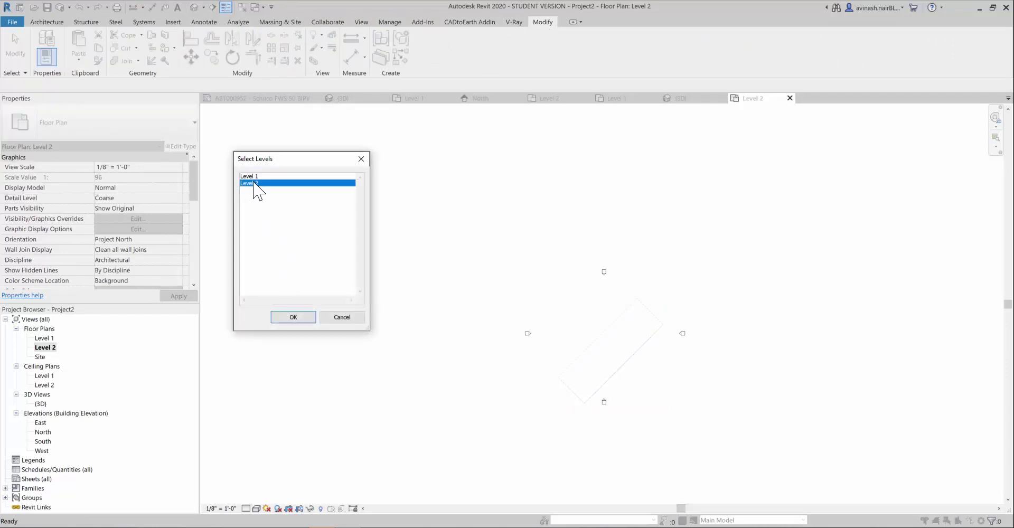
click(292, 319)
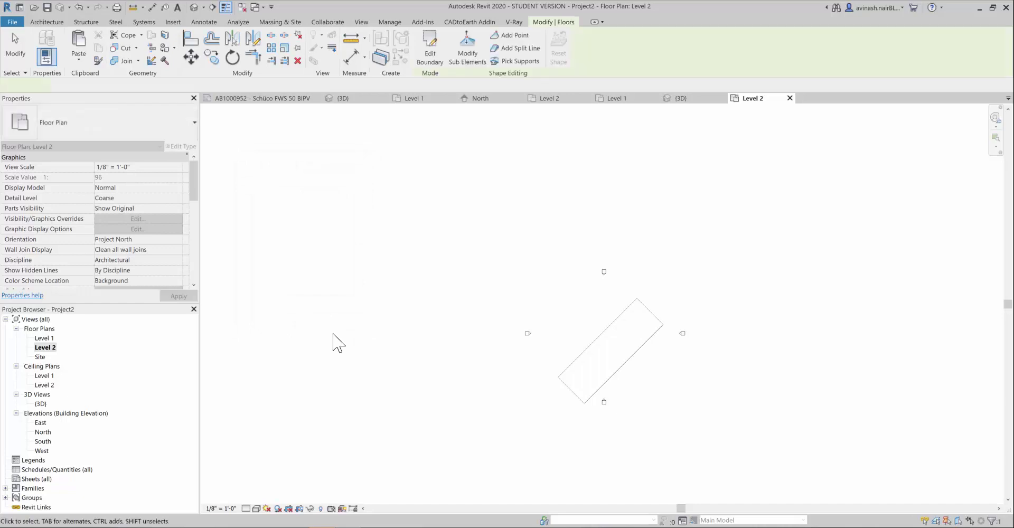
click(372, 354)
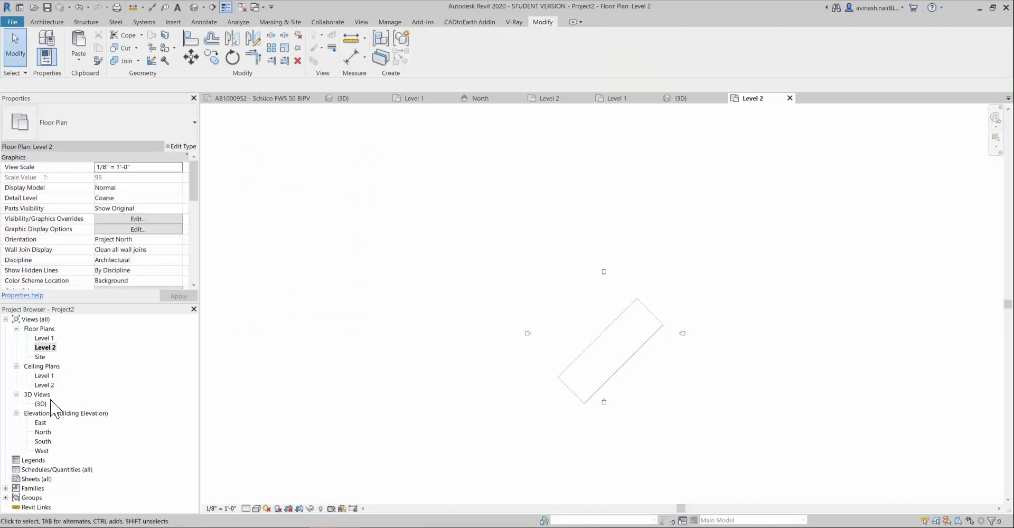
In the 3D view, change the Level 1 floor's type to Wood Joist 10" - Wood Finish
double_click(42, 404)
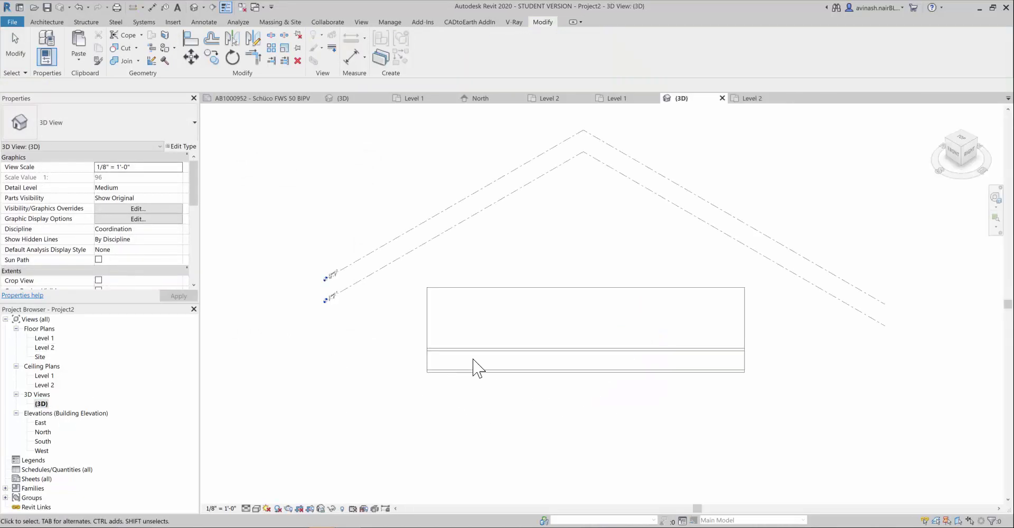
scroll(478, 368, up, 1)
click(479, 370)
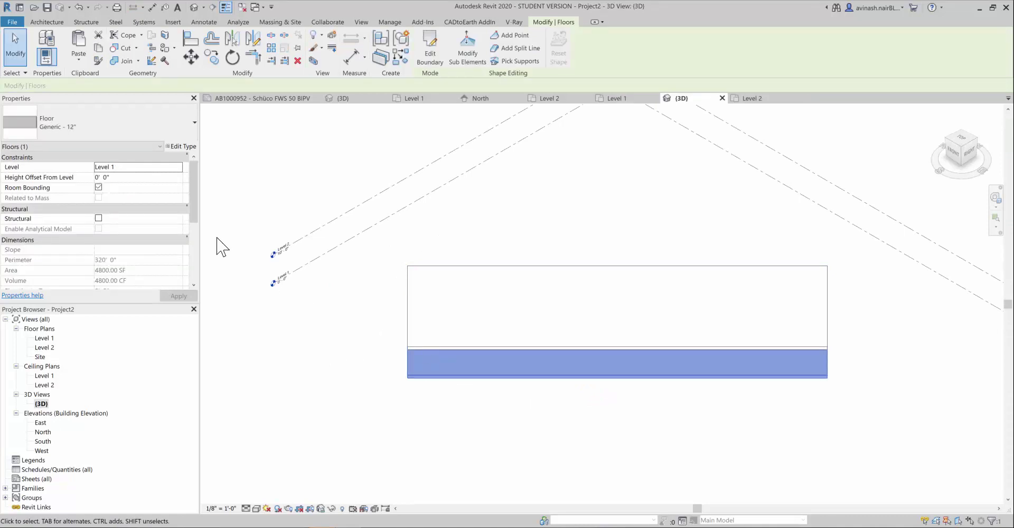
click(148, 133)
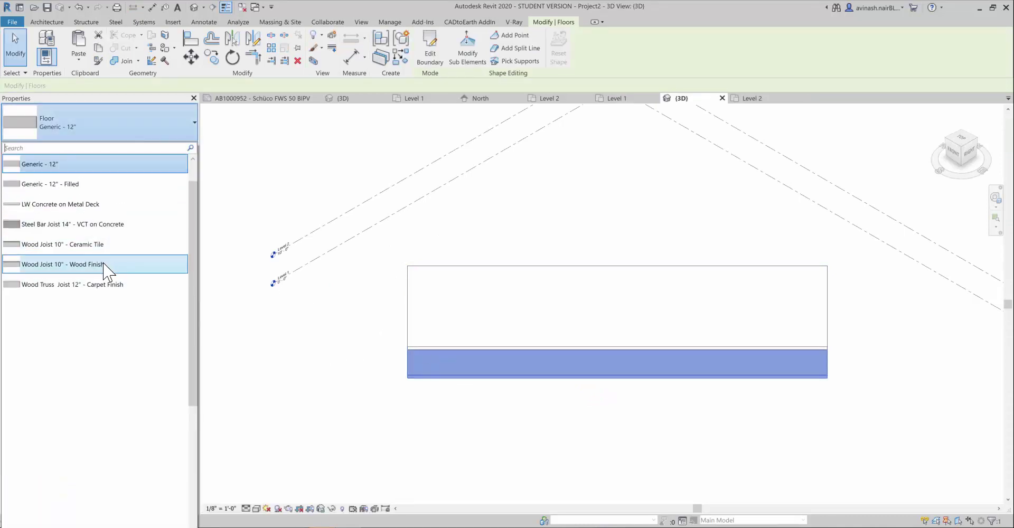
click(136, 264)
click(478, 442)
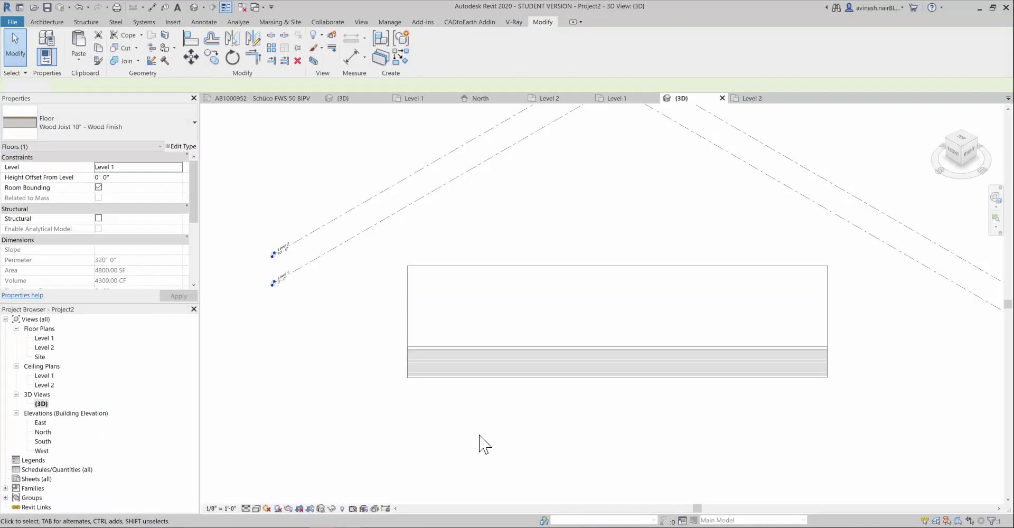
Change the Level 2 floor's type to Wood Joist 10" - Wood Finish
click(508, 340)
click(132, 136)
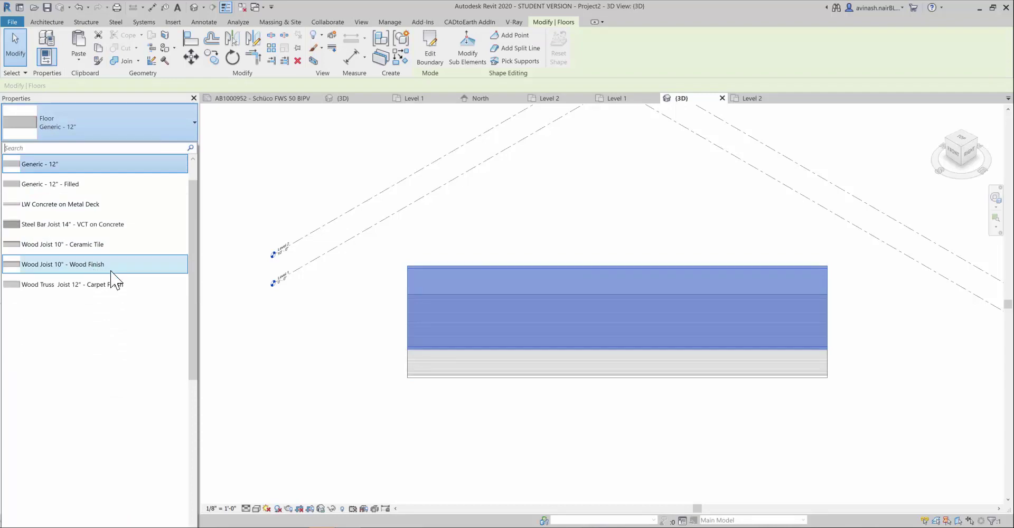
click(100, 264)
key(Escape)
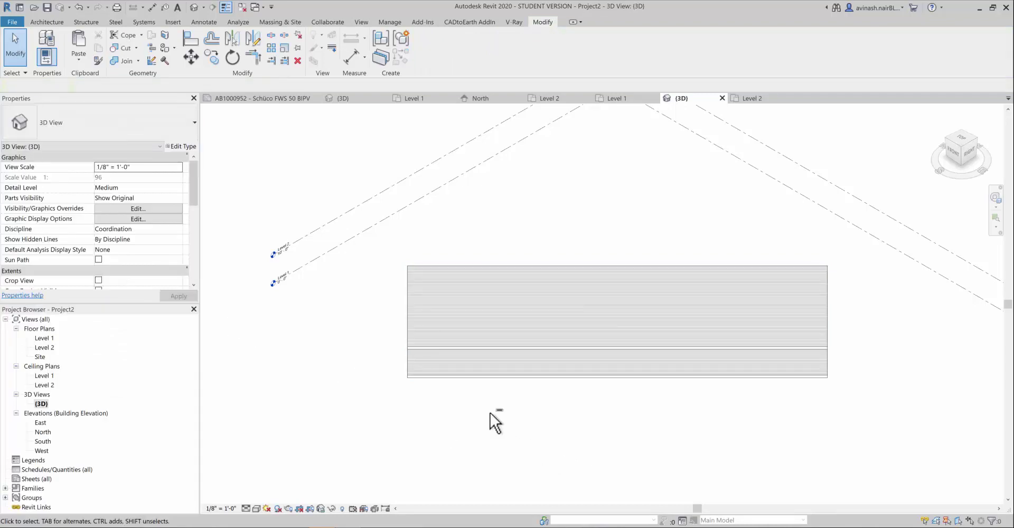
Open the Level 2 floor's boundary sketch for editing
mouse_move(494, 421)
shift+middle_down()
mouse_move(591, 398)
mouse_move(543, 405)
mouse_move(549, 424)
shift+middle_up()
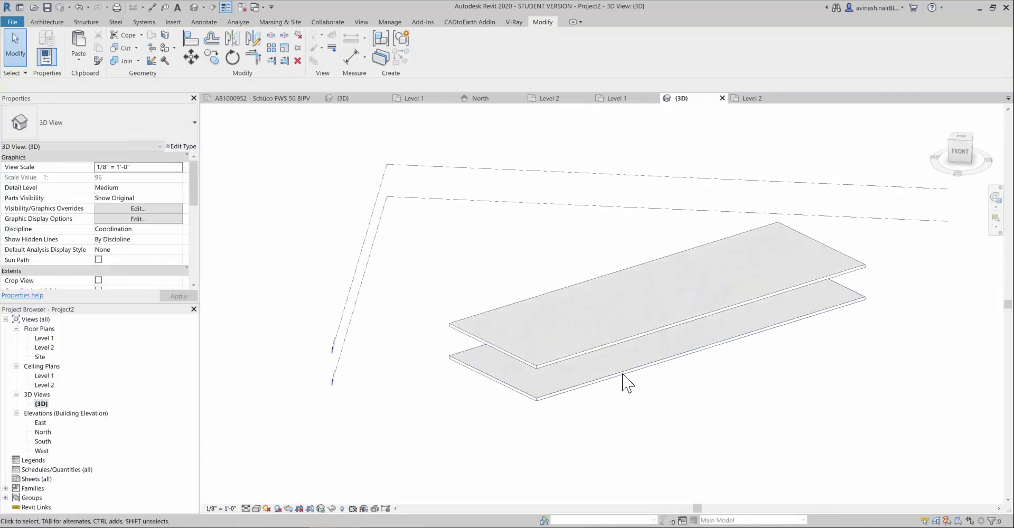
scroll(627, 383, down, 2)
click(681, 309)
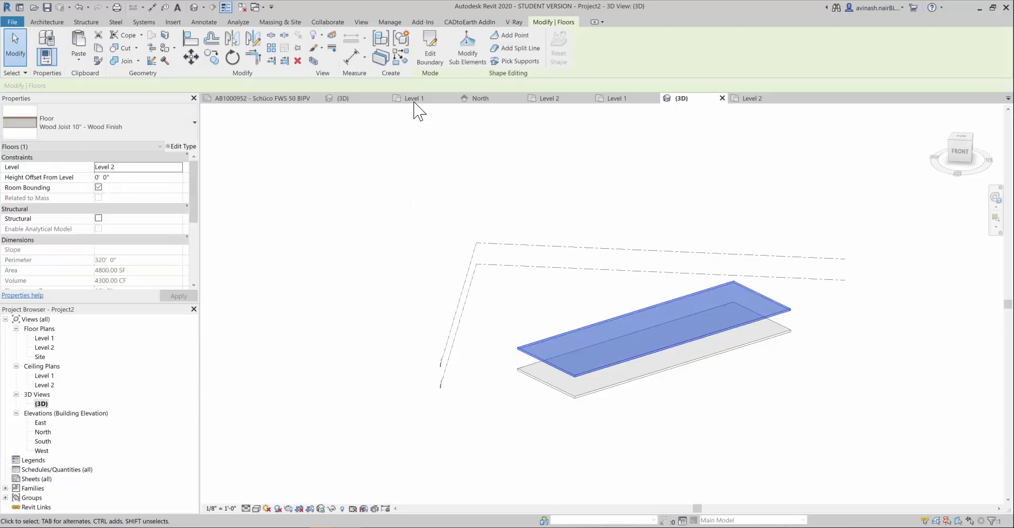
click(430, 53)
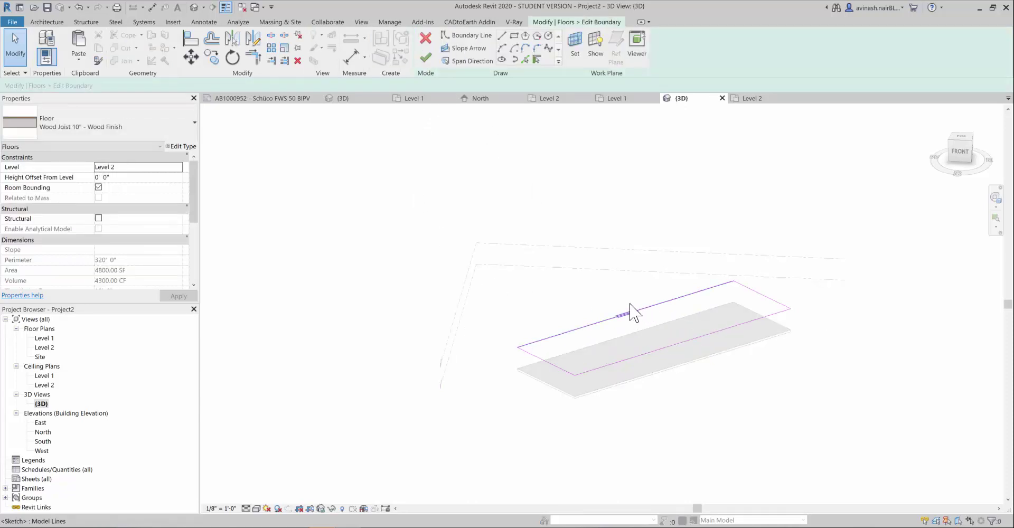
Examine the Level 2 floor's boundary sketch in 3D from several angles, in relation to the floor below
scroll(632, 312, down, 2)
shift+middle_drag(658, 352, 674, 452)
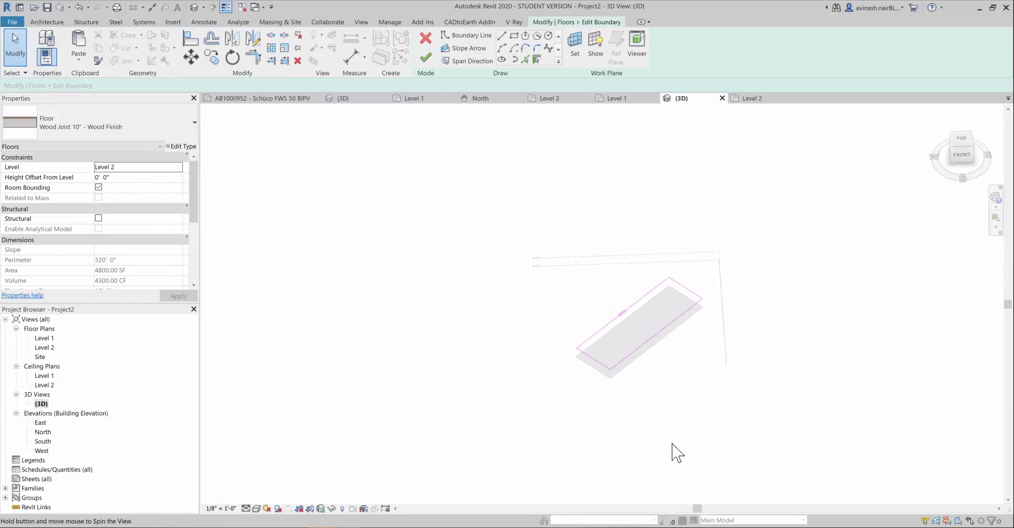
scroll(663, 292, up, 2)
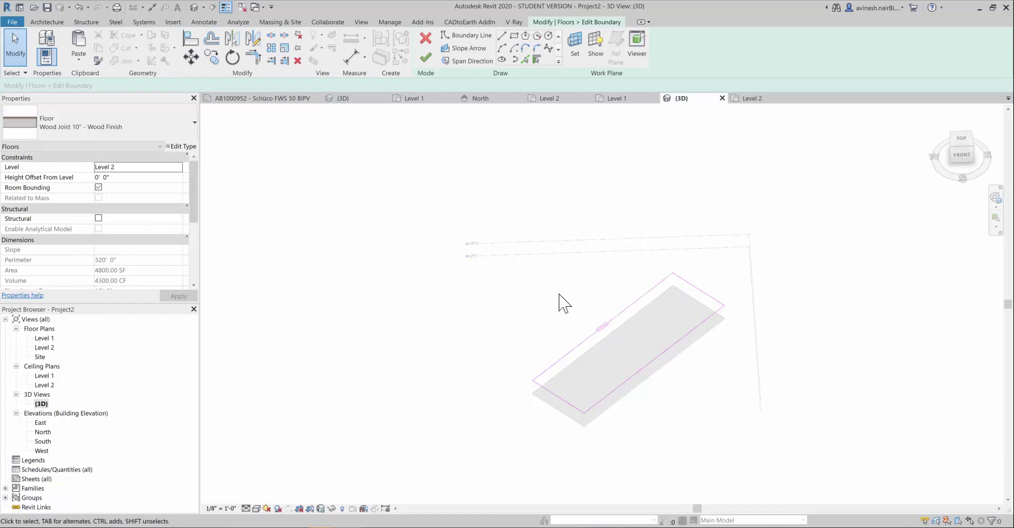
shift+middle_drag(736, 375, 679, 385)
scroll(663, 328, up, 2)
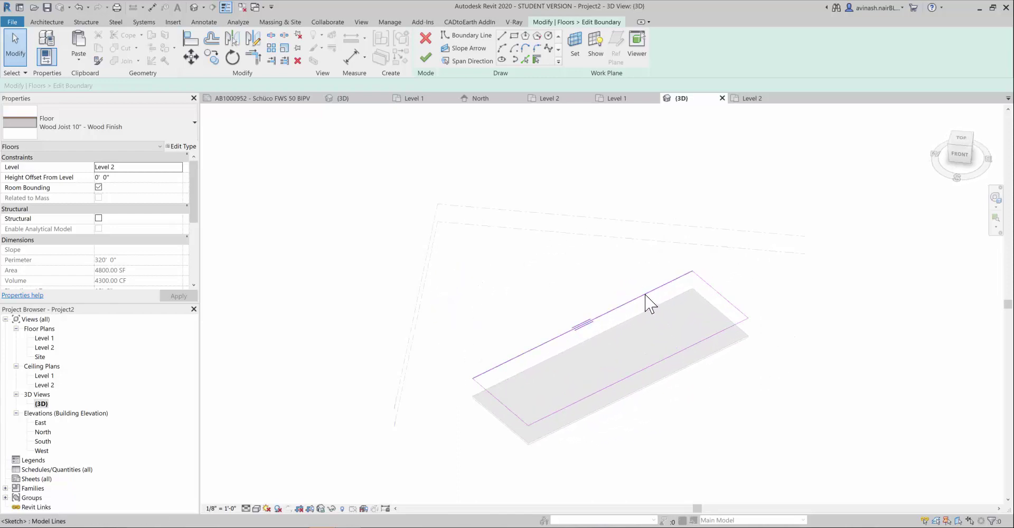
click(649, 301)
key(Escape)
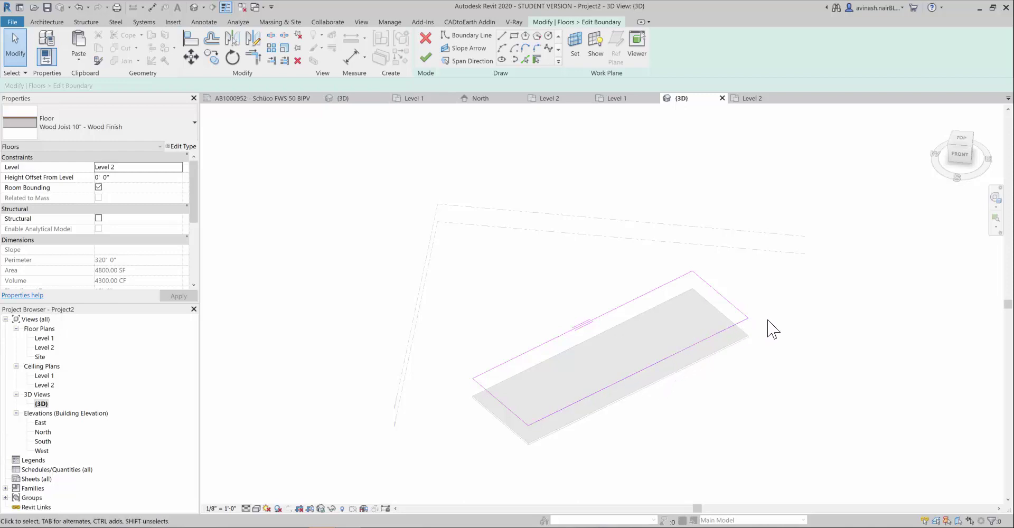
mouse_move(786, 343)
shift+middle_down()
mouse_move(881, 310)
mouse_move(708, 338)
shift+middle_up()
mouse_move(536, 184)
mouse_down()
mouse_move(741, 474)
mouse_move(718, 470)
mouse_up()
mouse_move(747, 445)
shift+middle_down()
mouse_move(740, 437)
mouse_move(694, 457)
shift+middle_up()
click(685, 442)
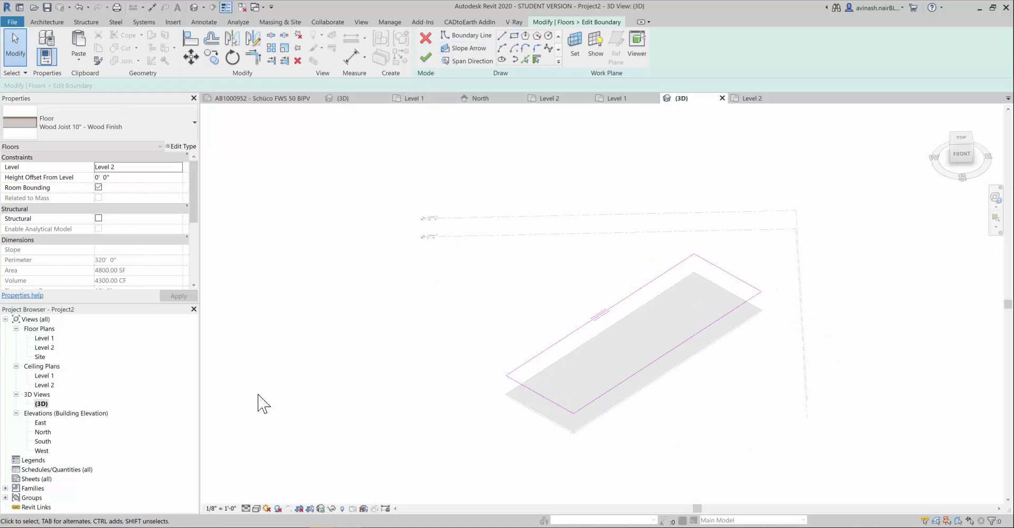
In the Level 2 plan, draw a 36' vertical boundary line upward from the rectangle's upper long edge, about 40' from its top corner
double_click(46, 348)
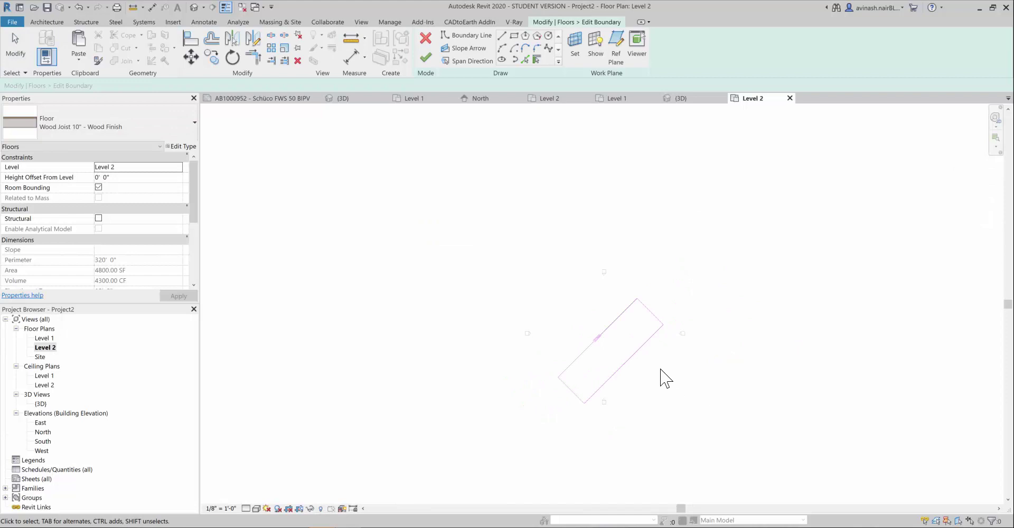
scroll(671, 374, up, 3)
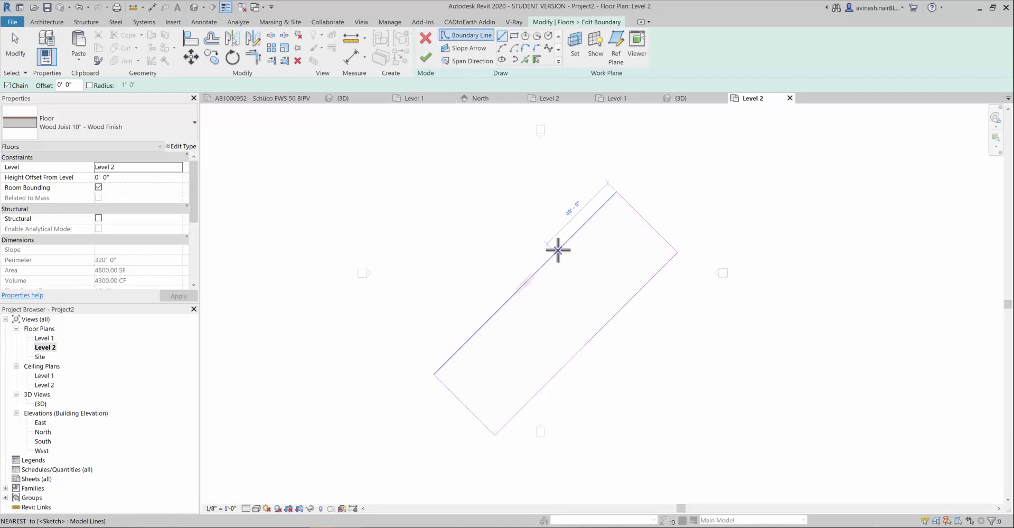
click(559, 251)
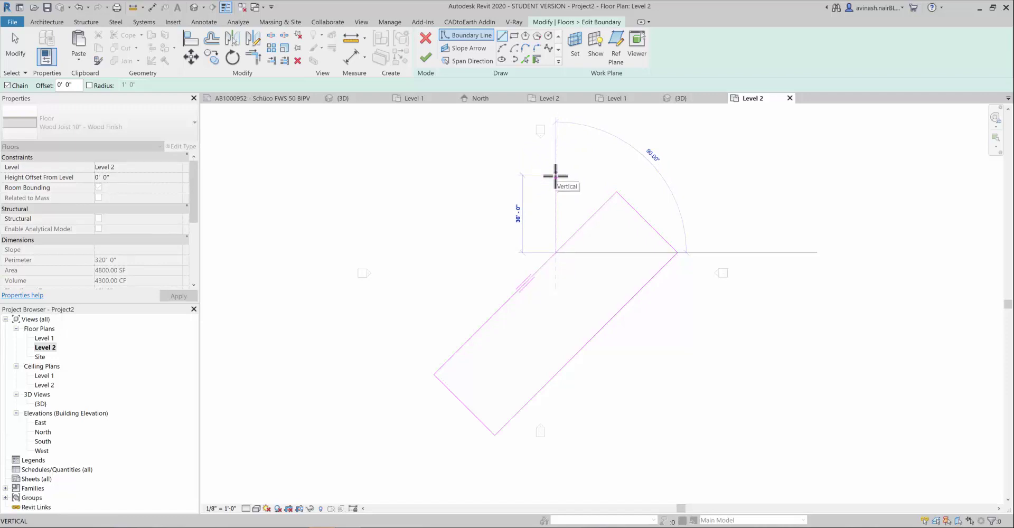
click(556, 176)
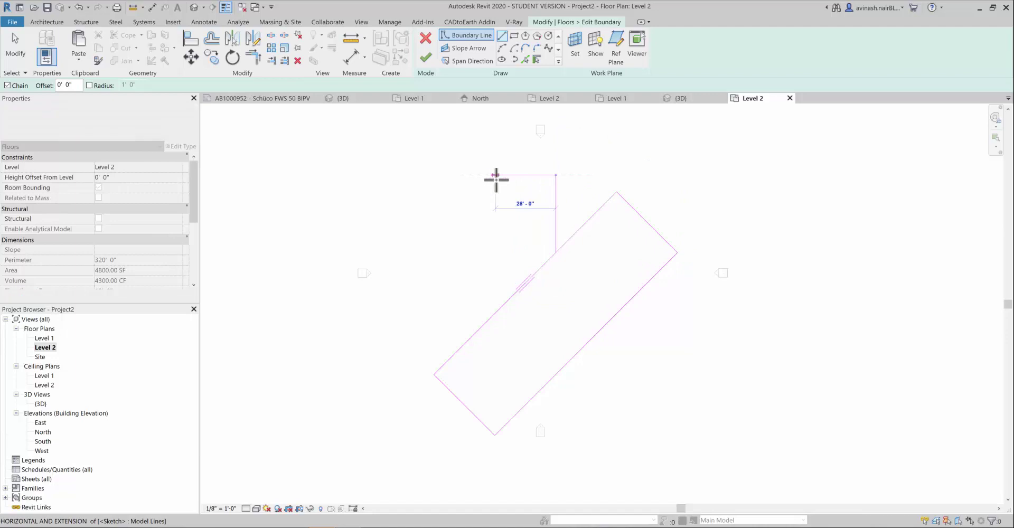
key(Escape)
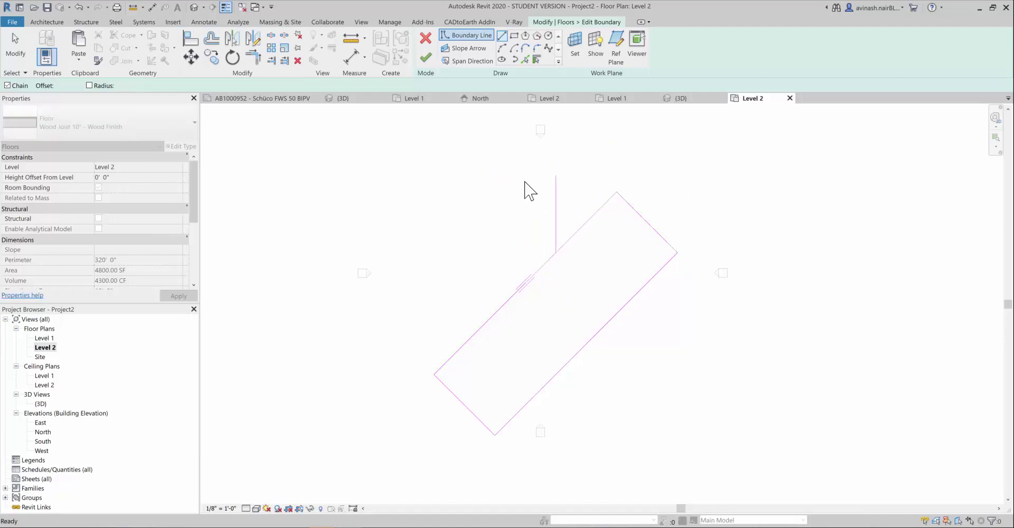
Check the dimensions of the existing boundary rectangle by selecting its short and long edges
click(635, 212)
key(Escape)
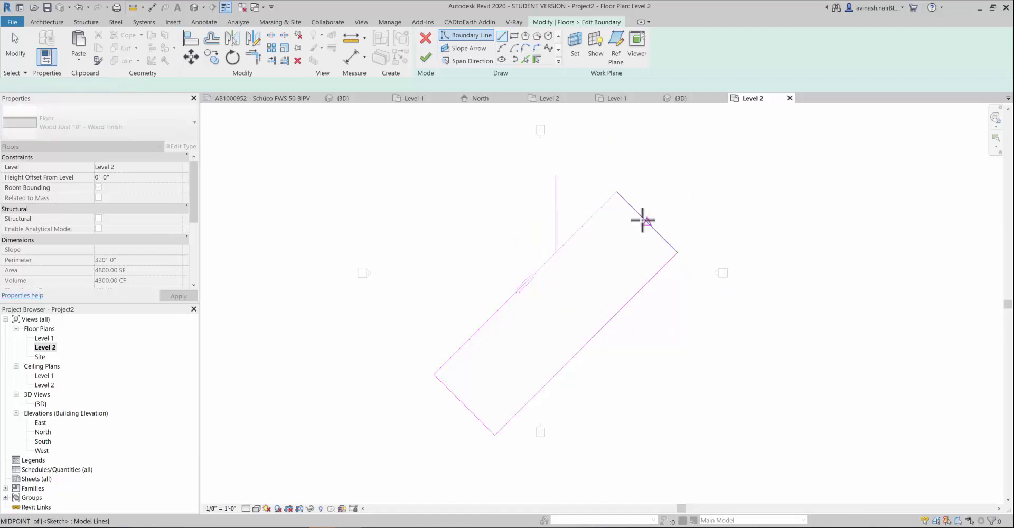
key(Escape)
click(644, 223)
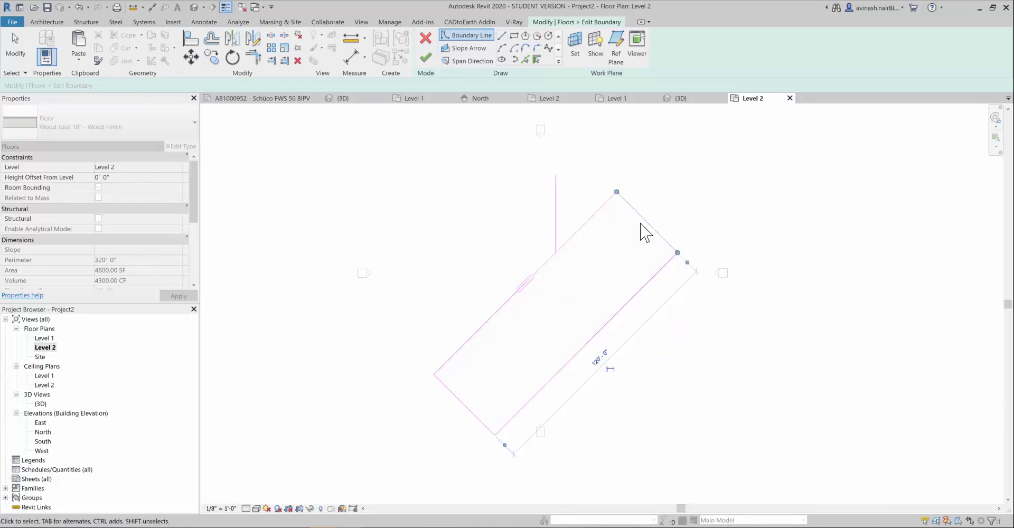
click(527, 402)
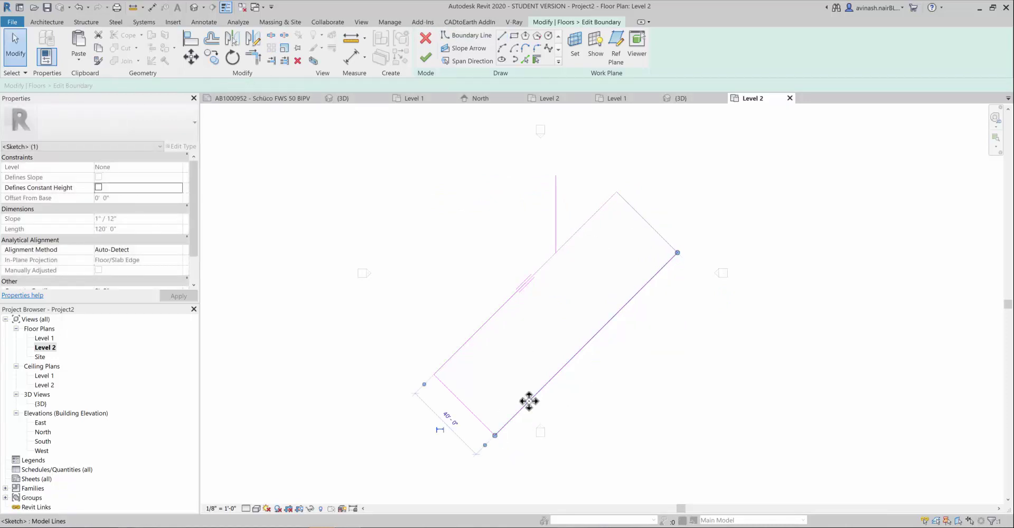
click(558, 217)
key(Escape)
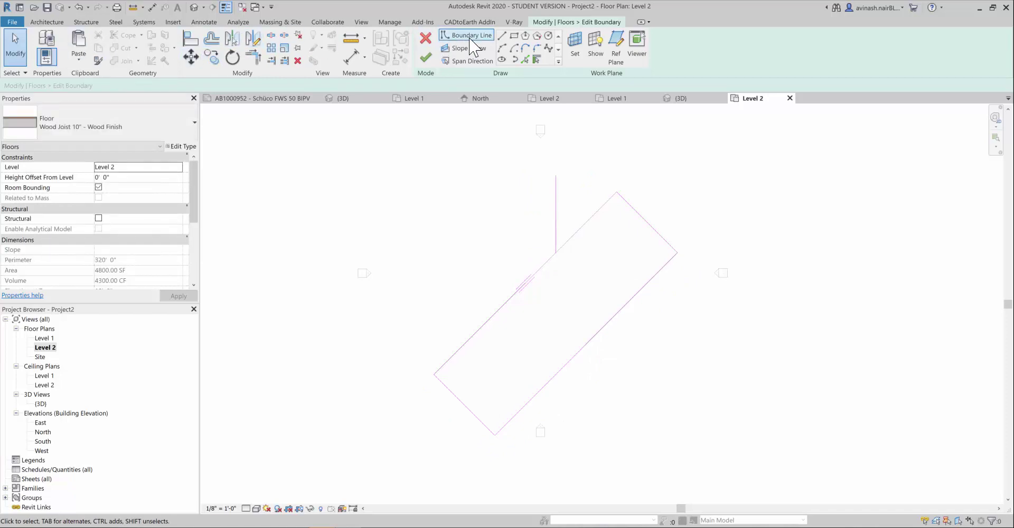
Draw a 40' horizontal boundary line to the left from the vertical line's upper end
click(499, 36)
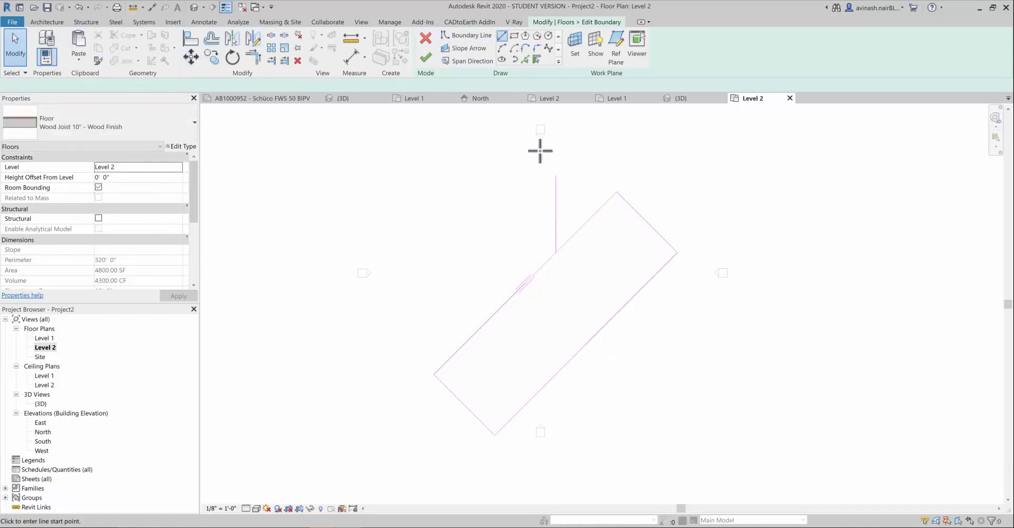
click(556, 176)
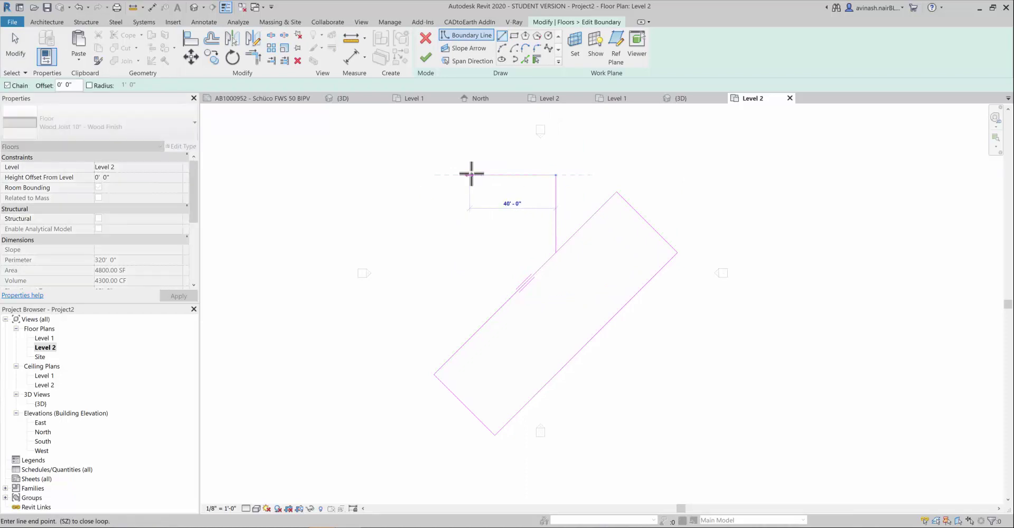
click(470, 175)
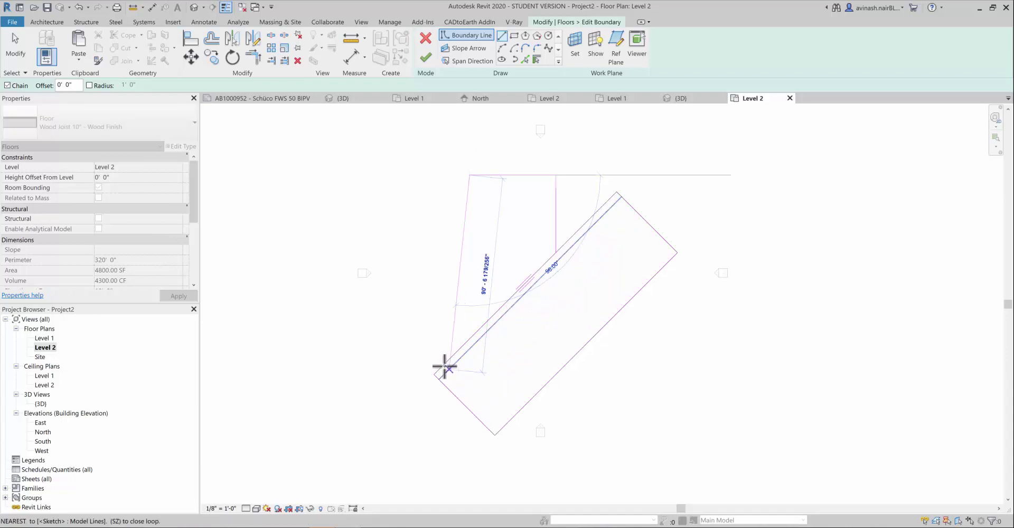
scroll(445, 366, down, 2)
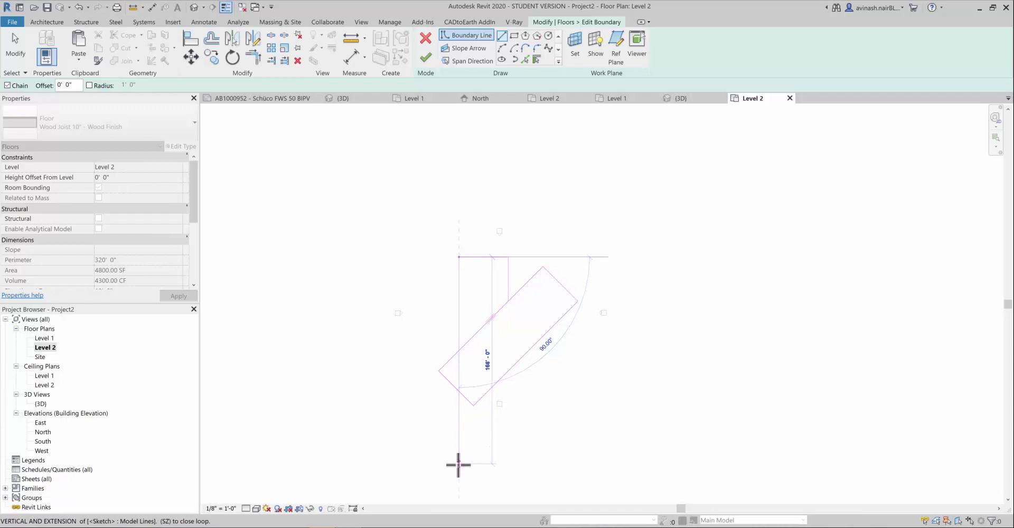
key(Escape)
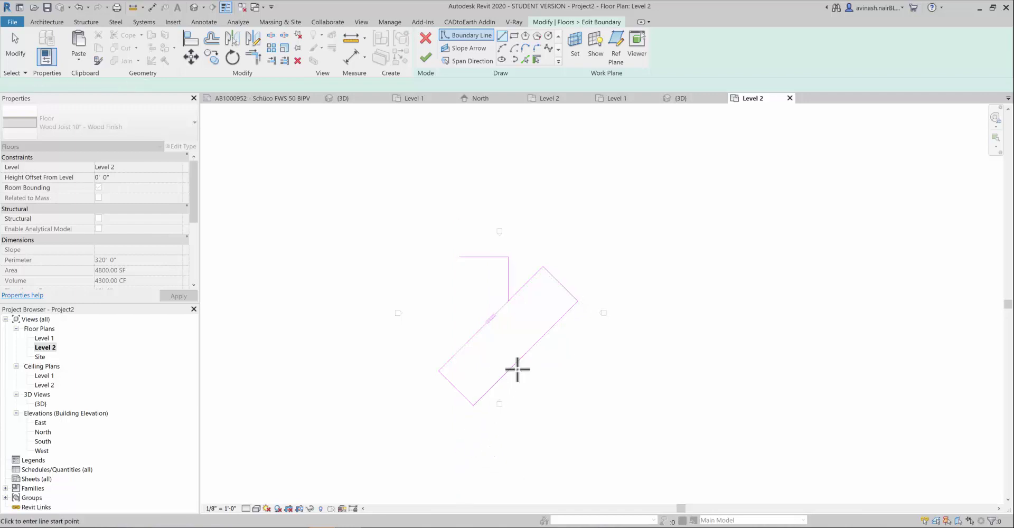
key(Escape)
Check the angled rectangle's width and length again as reference for the new wing
click(517, 362)
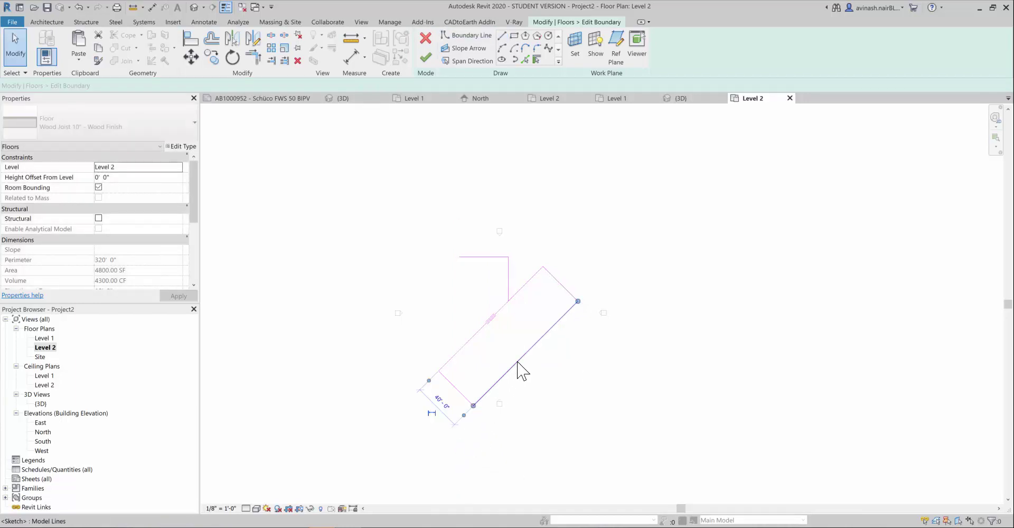
click(470, 391)
click(452, 387)
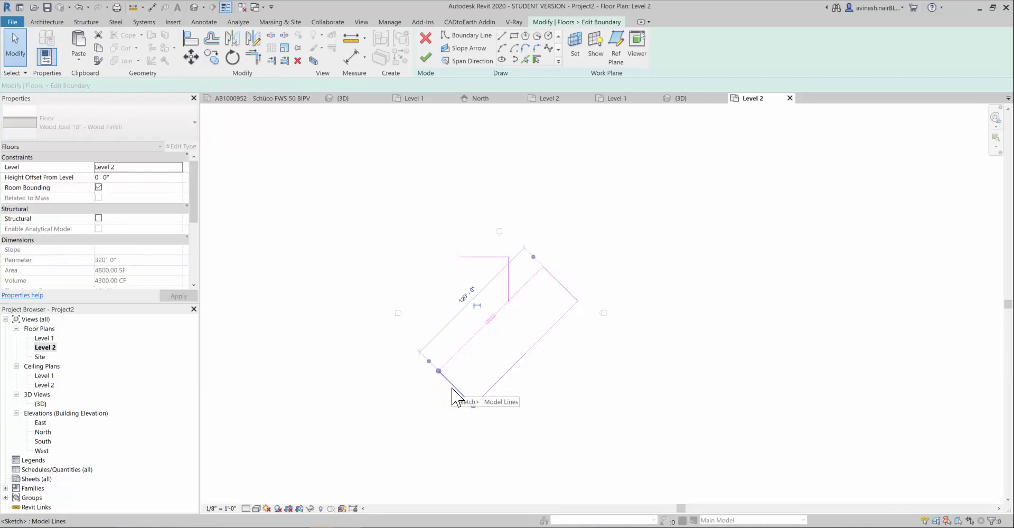
click(335, 187)
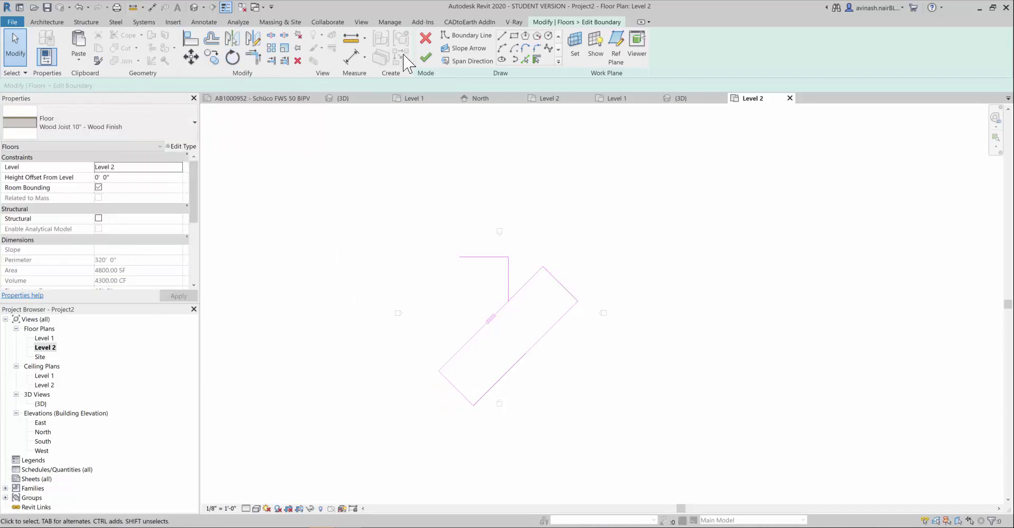
Continue the new wing's outline with a 120' vertical line down from the free end and a 40' horizontal line to the right
click(467, 35)
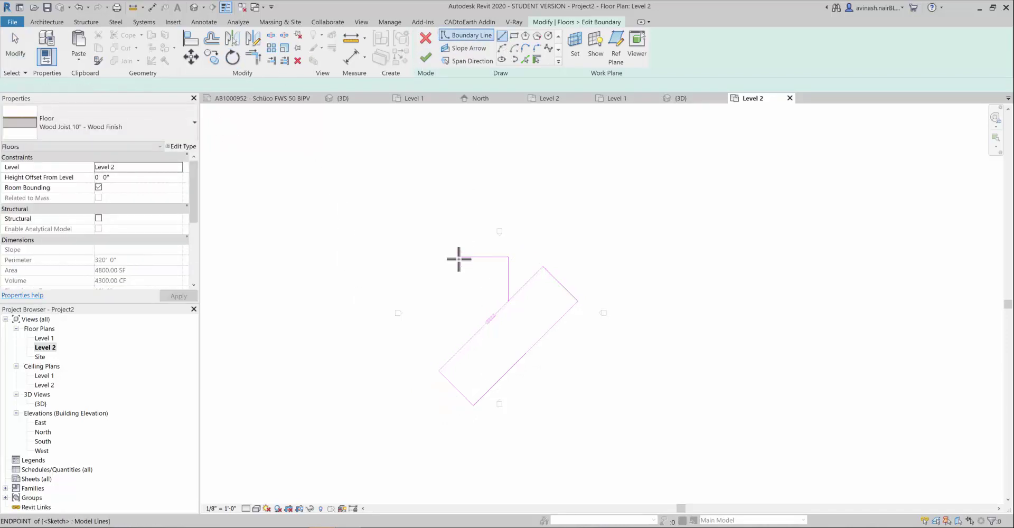
click(459, 258)
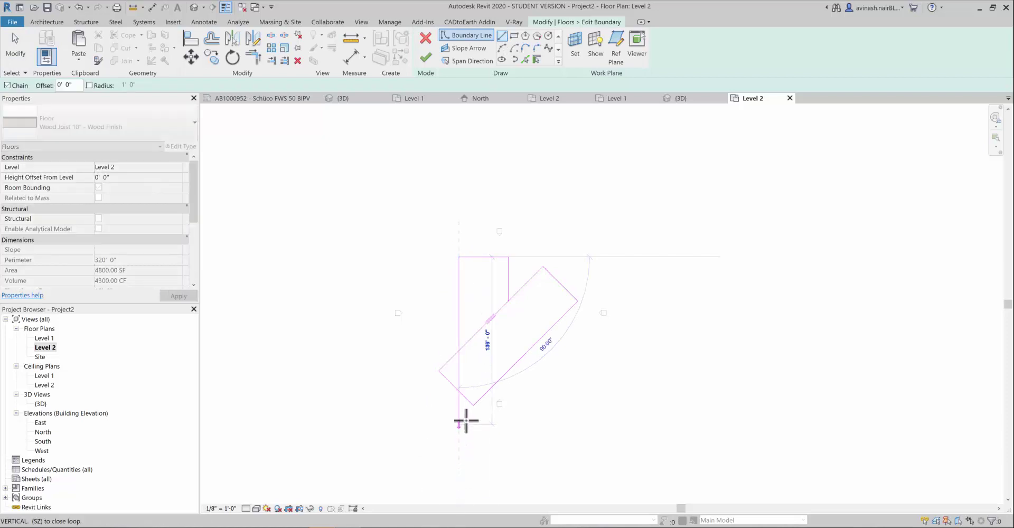
scroll(458, 410, up, 2)
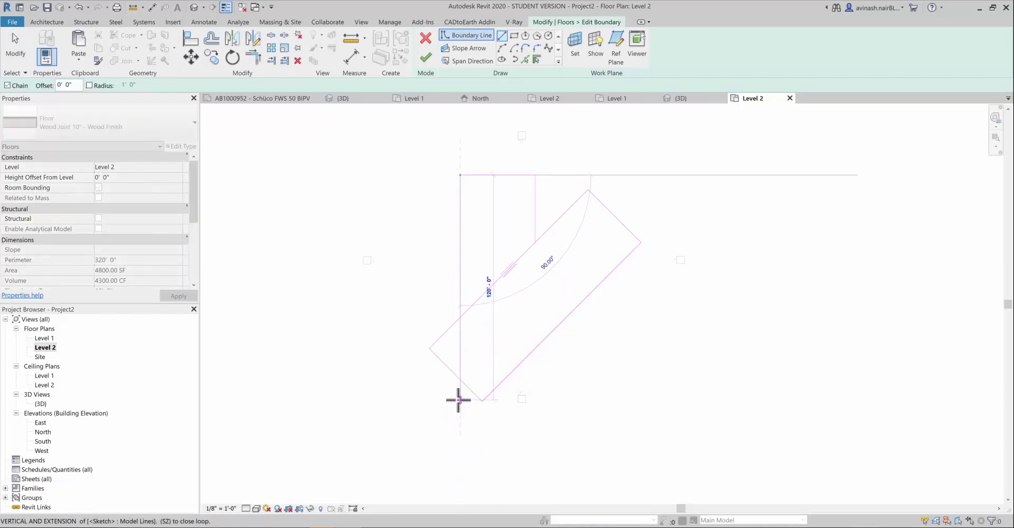
click(460, 400)
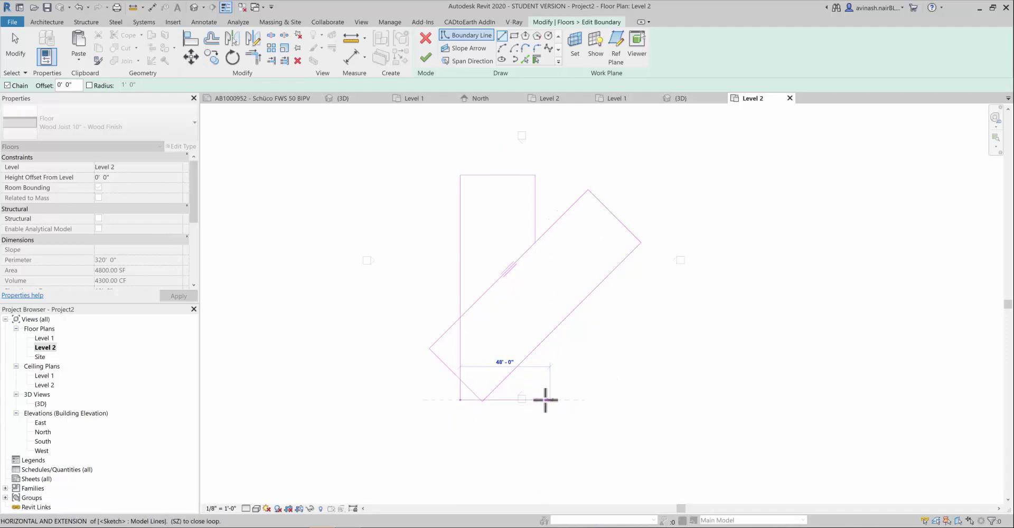
click(536, 400)
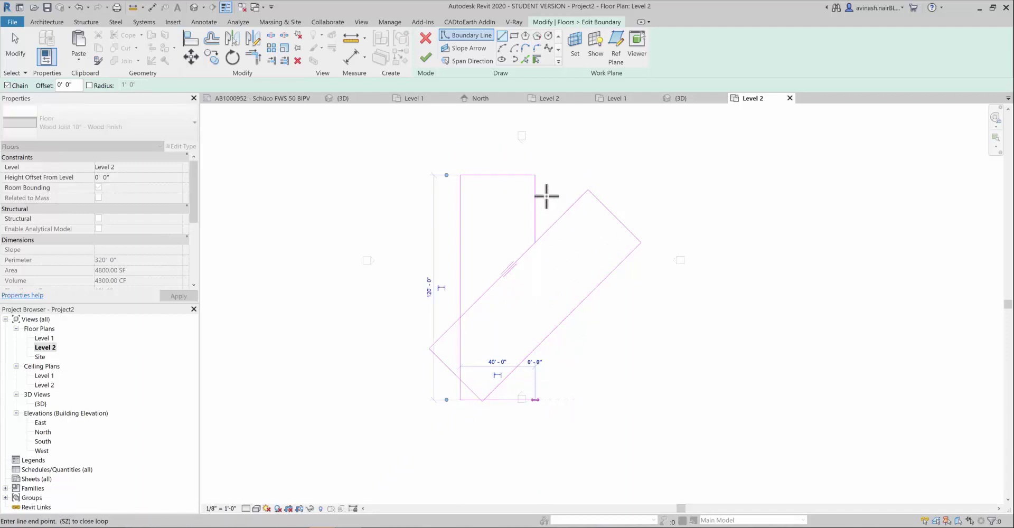
key(Escape)
key(Escape)
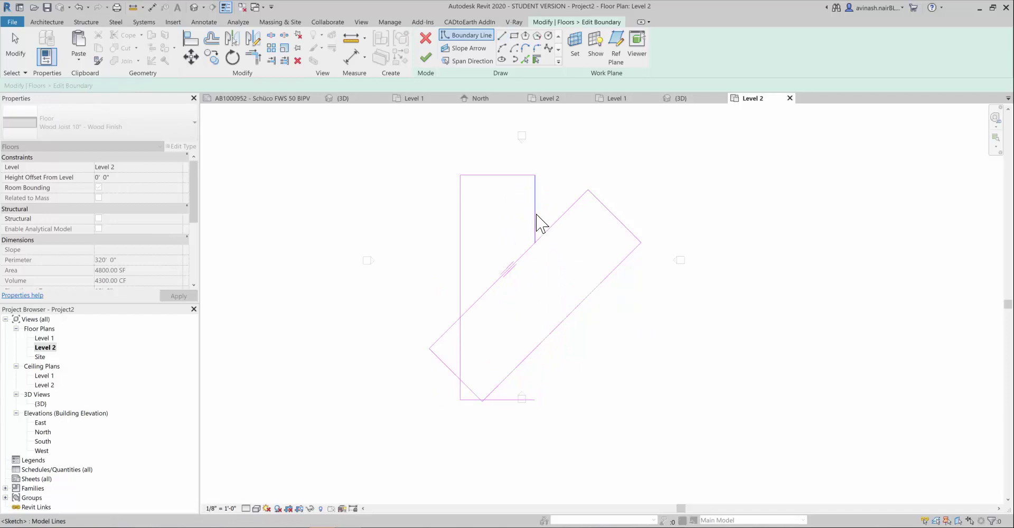
Replace the new wing's partial right edge with a full-length 120' vertical boundary line between its lower and upper corners
click(536, 215)
key(Delete)
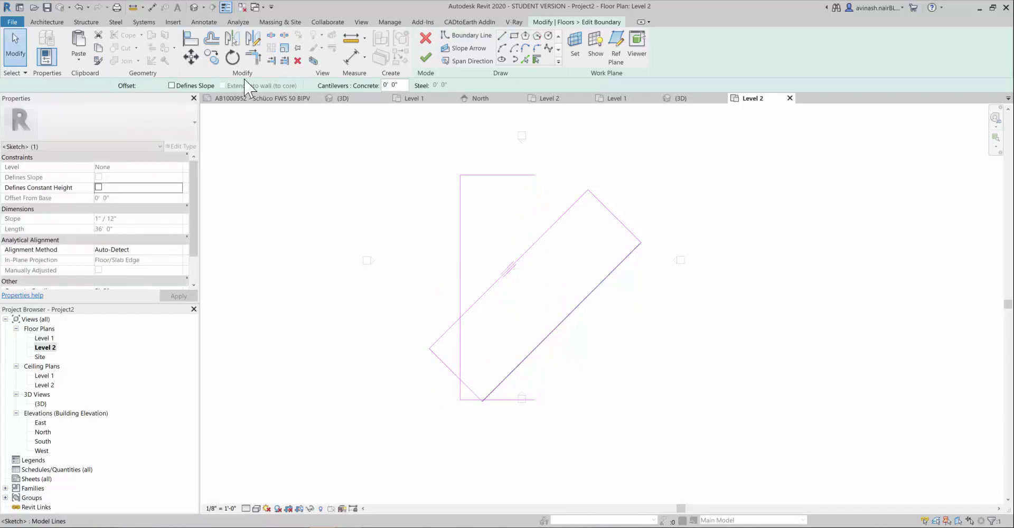
click(502, 36)
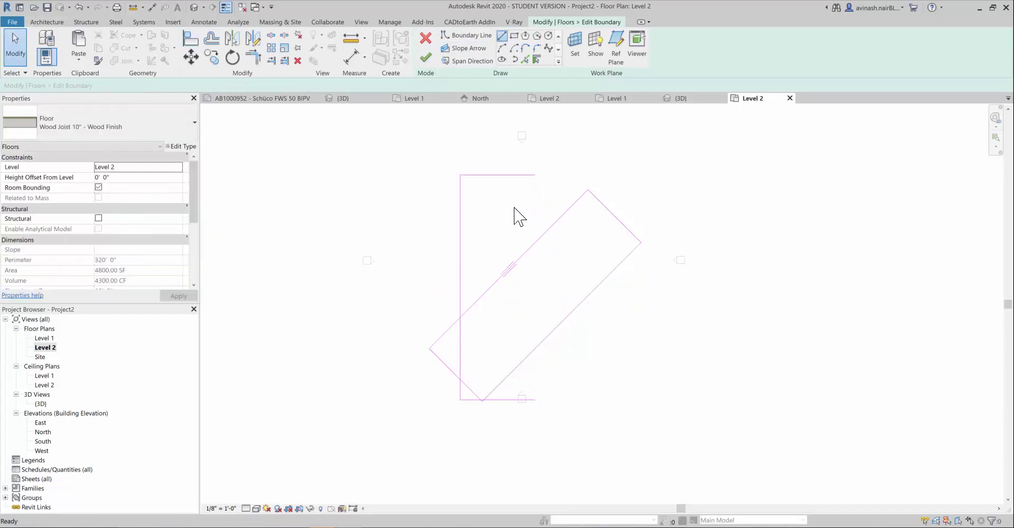
click(536, 404)
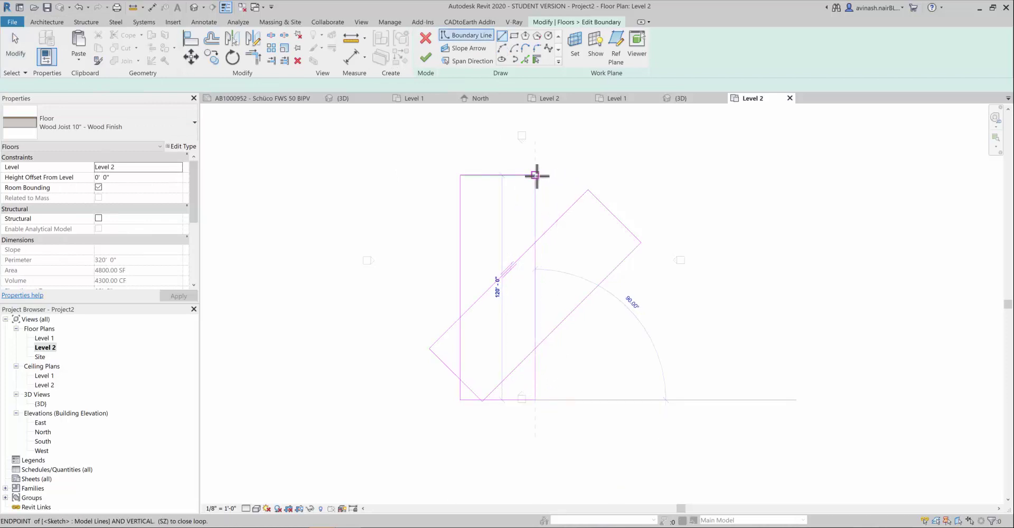
click(536, 175)
key(Escape)
key(Escape)
scroll(530, 276, up, 3)
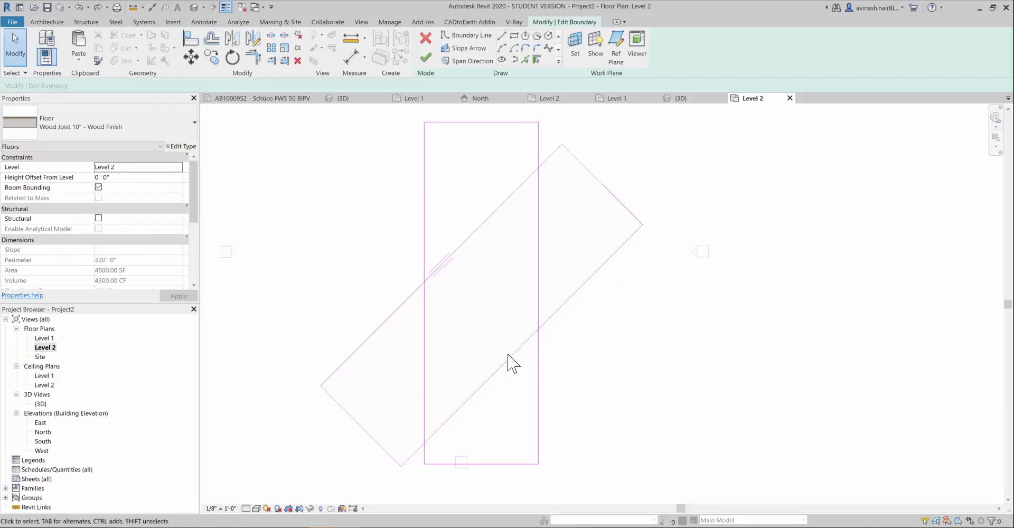
Shorten the angled wing's upper long edge and the vertical wing's right edge to meet at their upper intersection
click(368, 340)
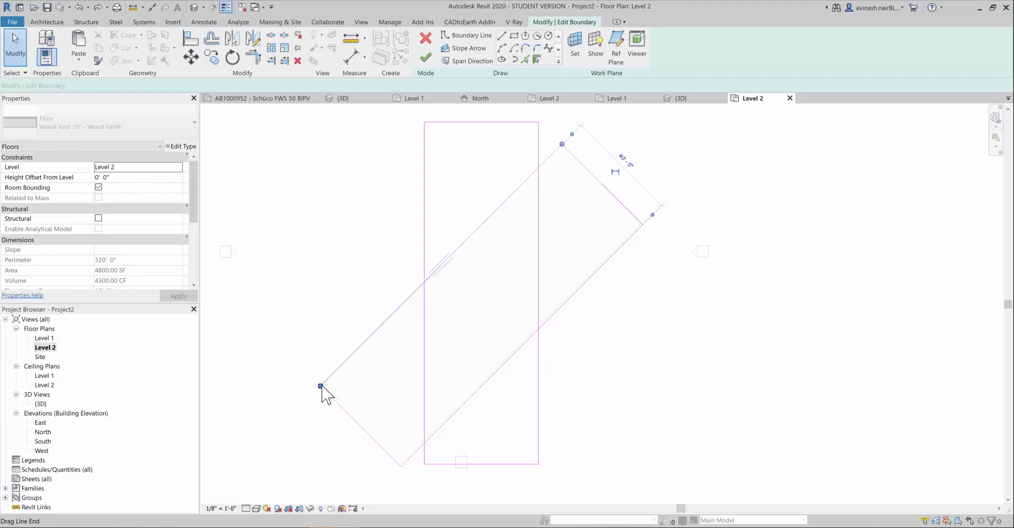
drag(509, 210, 539, 167)
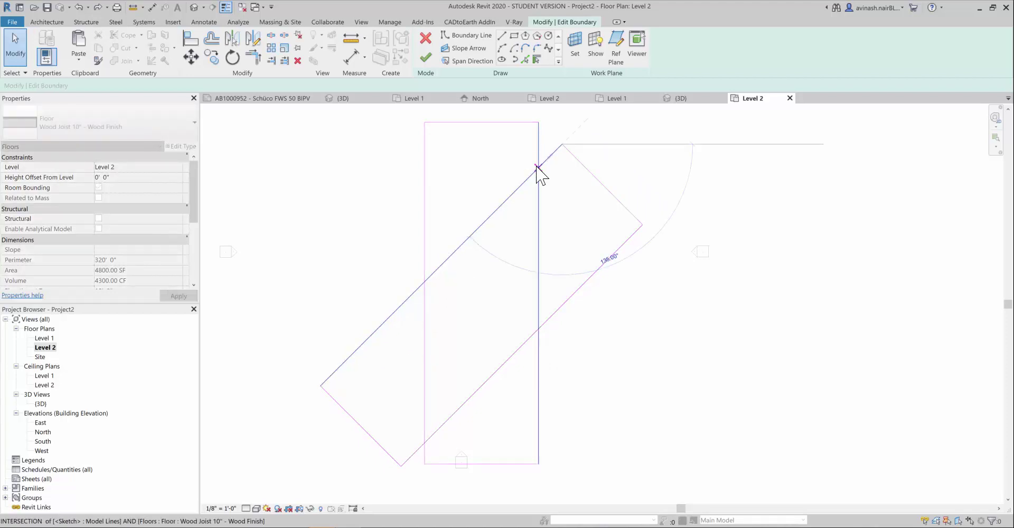
click(537, 433)
drag(539, 178, 539, 168)
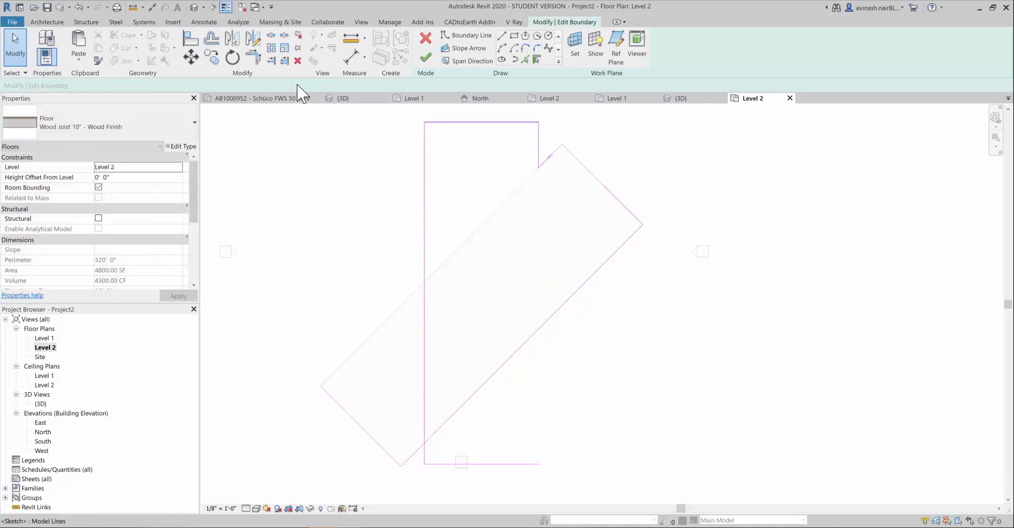
Draw a vertical boundary line between the angled wing's lower long edge and the vertical wing's lower right corner
key(l)
key(i)
click(538, 167)
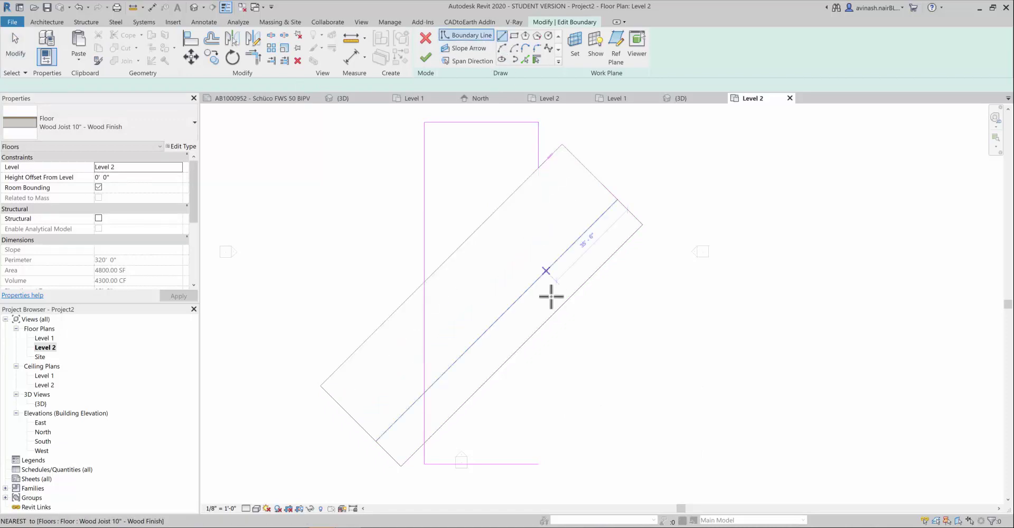
click(539, 465)
key(Escape)
click(706, 340)
key(Escape)
key(Escape)
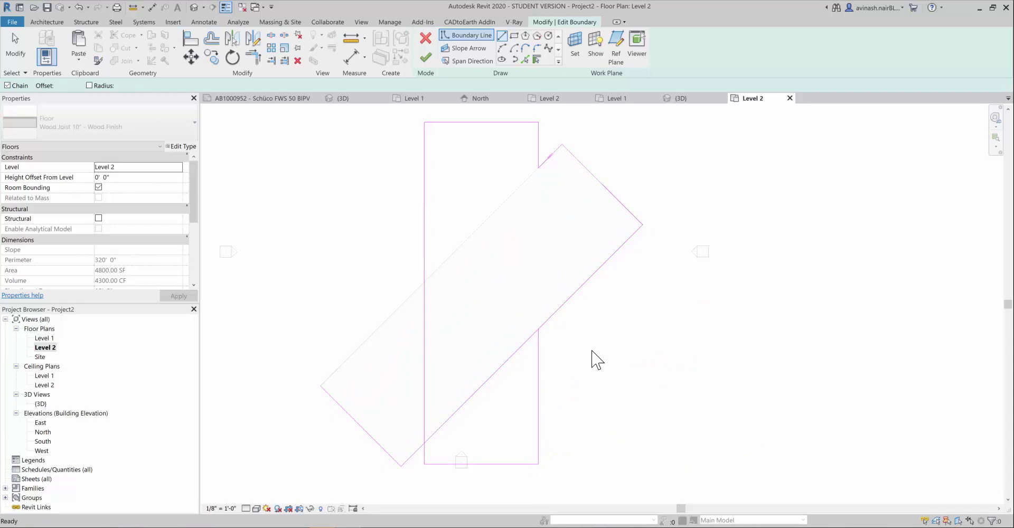
key(Escape)
Shorten the angled wing's lower long edge so it ends at the vertical wing's right edge
click(478, 391)
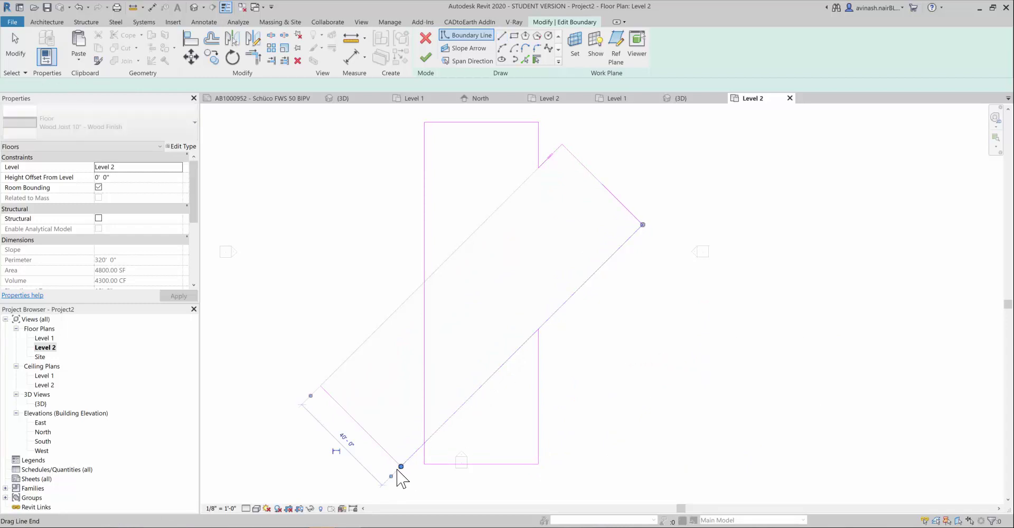
drag(402, 466, 552, 340)
click(612, 444)
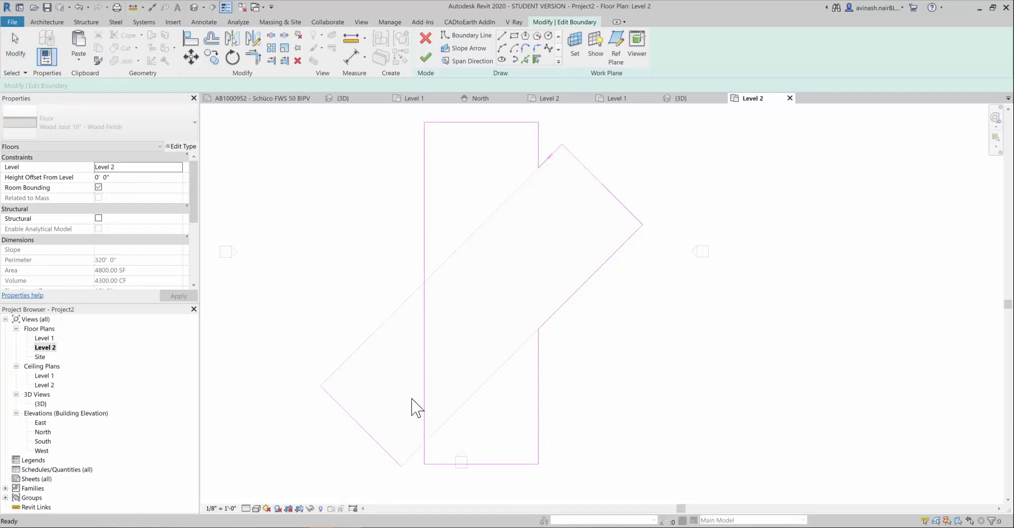
Draw a short angled boundary line from the angled wing's lowest corner to the vertical wing's left edge
click(502, 36)
click(402, 466)
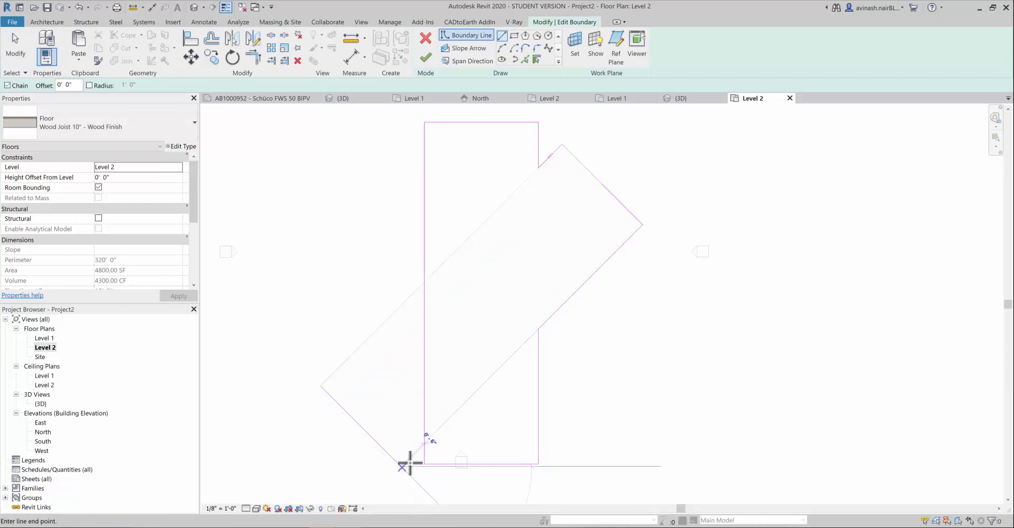
click(426, 443)
key(Escape)
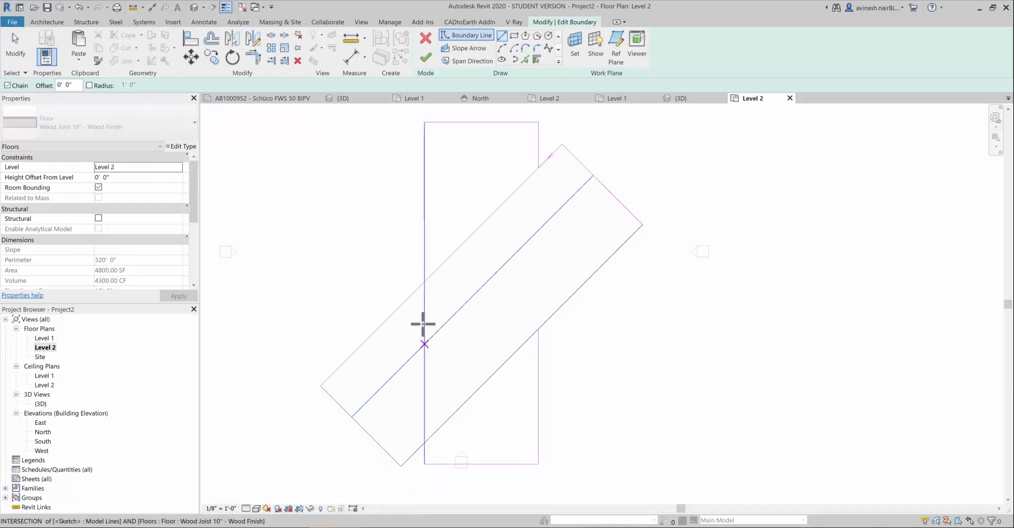
key(Escape)
click(426, 312)
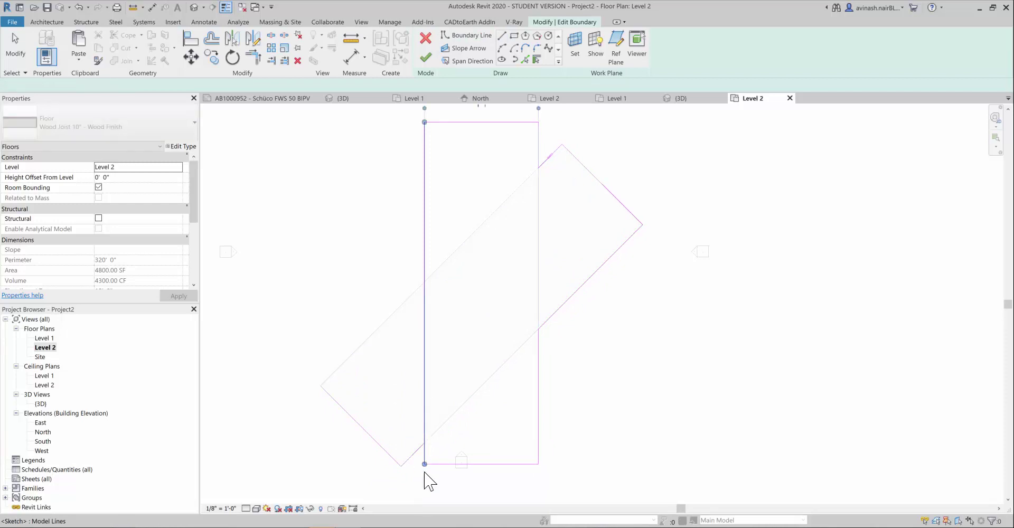
drag(424, 464, 424, 281)
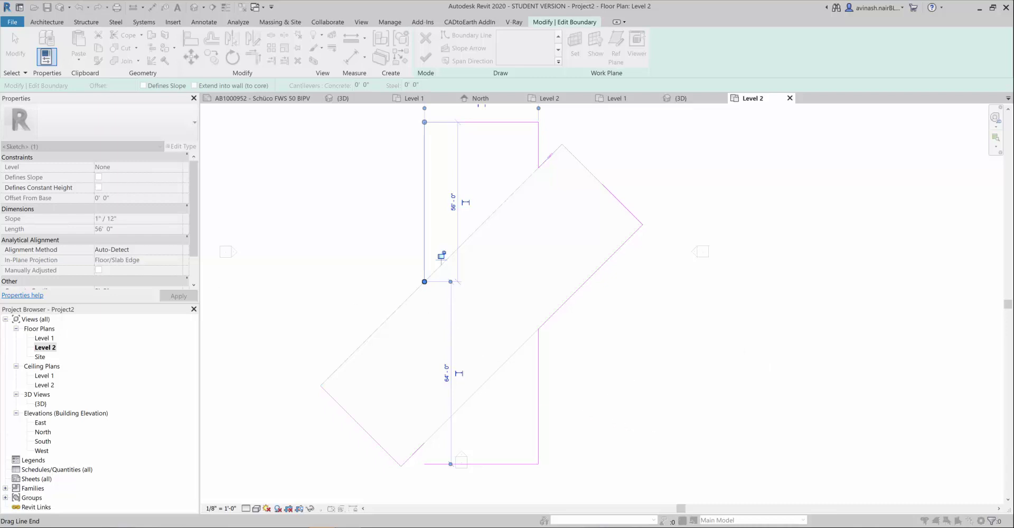
key(Escape)
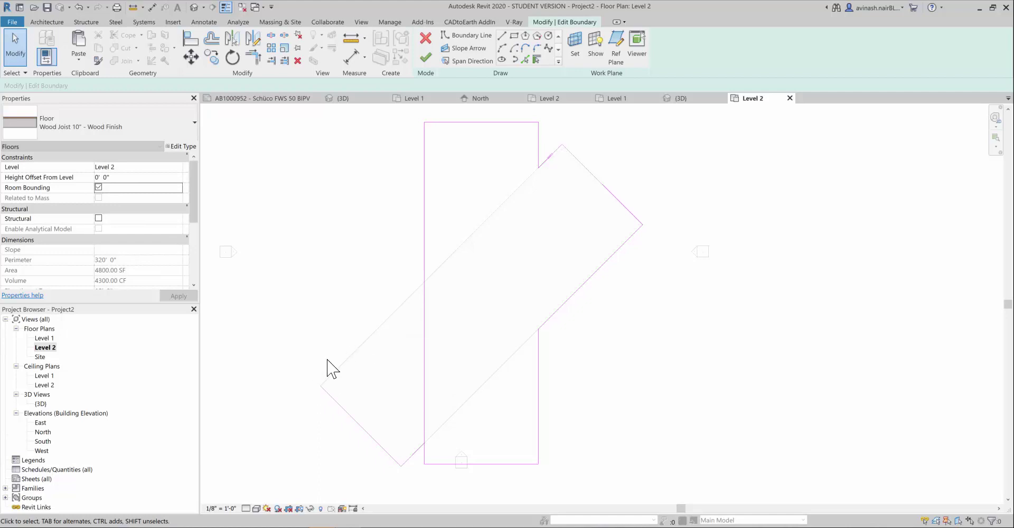
Draw an angled boundary line from the angled wing's leftmost corner up to the vertical wing's left edge
click(502, 36)
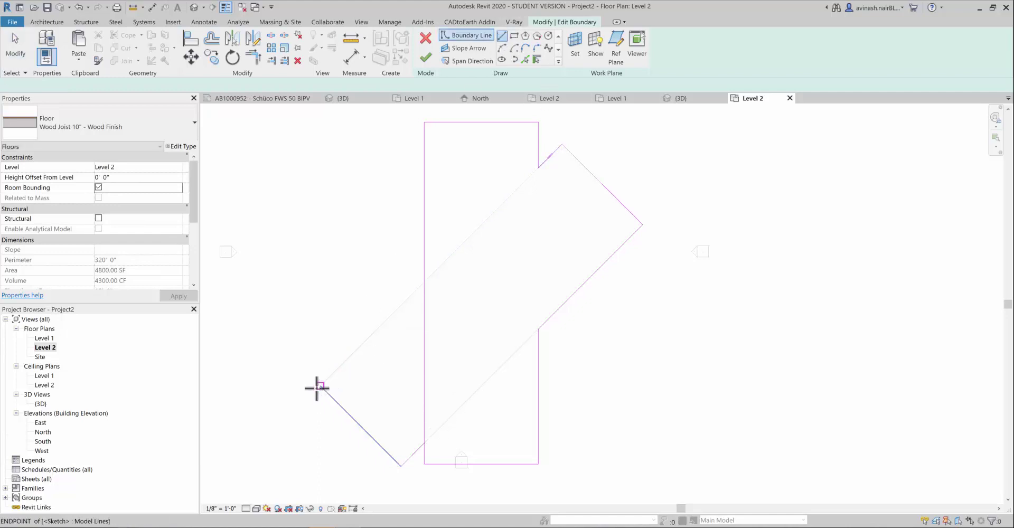
click(321, 385)
click(426, 283)
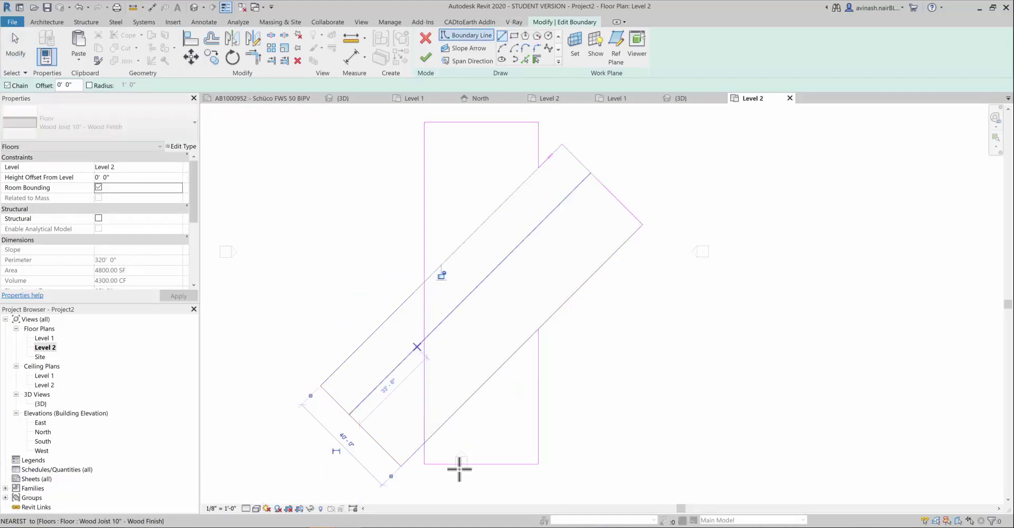
key(Escape)
key(Escape)
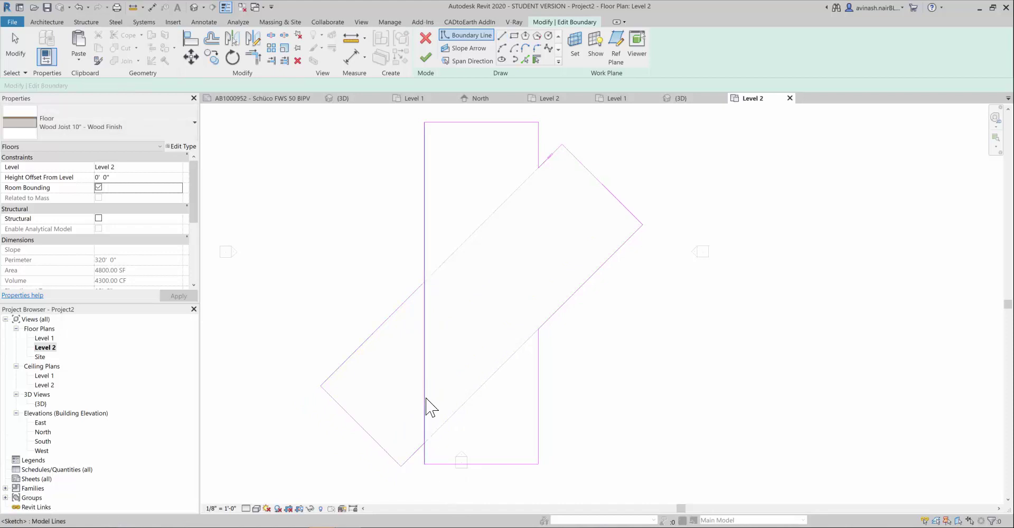
Shorten the vertical wing's left edge up to its upper intersection with the angled wing, unjoining the elements
click(426, 405)
drag(425, 464, 425, 281)
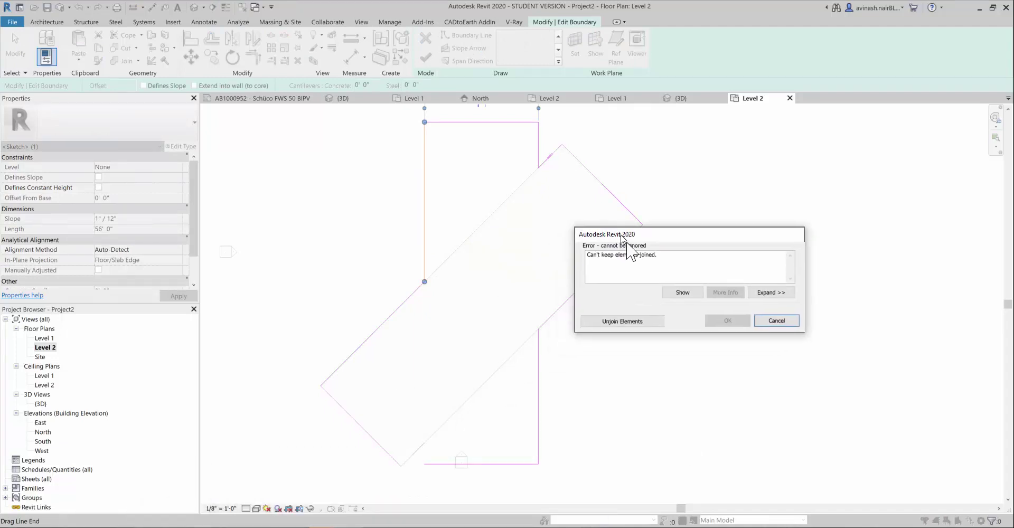
click(630, 330)
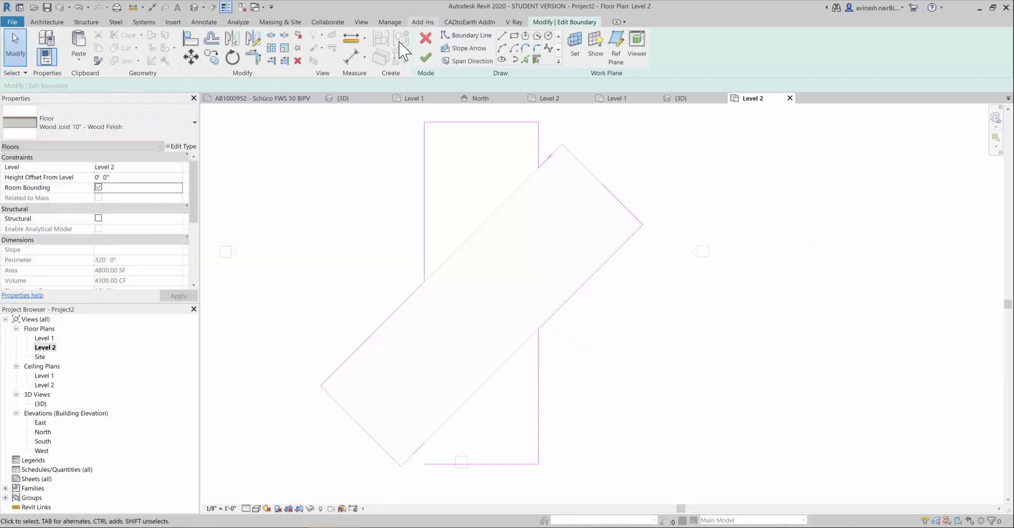
Draw a short vertical boundary line from the vertical wing's lower left corner up to the angled wing's edge
click(425, 465)
click(425, 446)
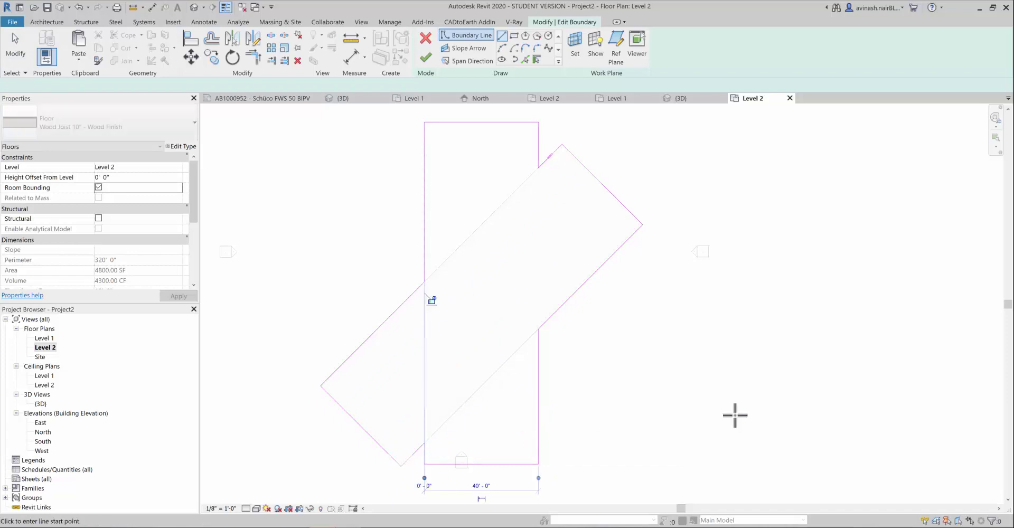
click(731, 407)
key(Escape)
key(Escape)
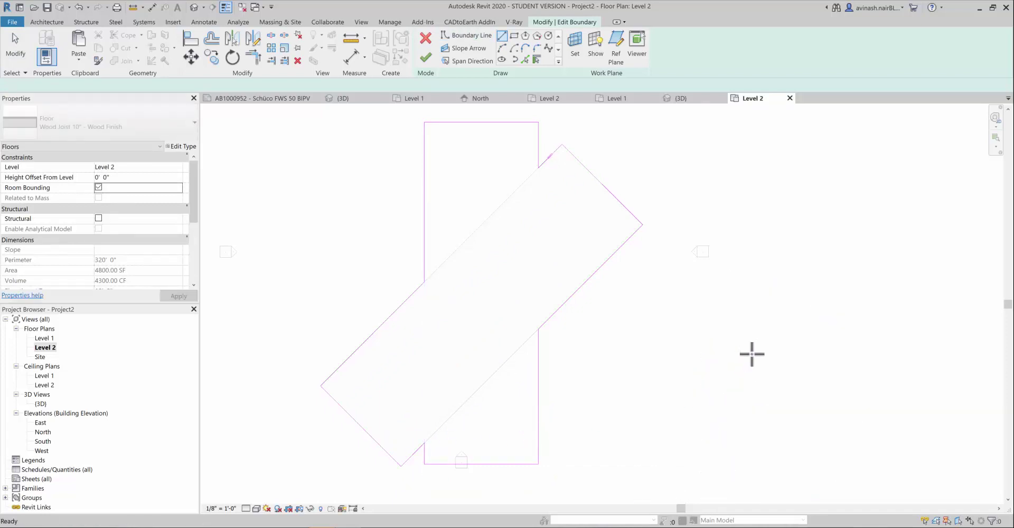
Check the closed outline of the crossing wings and finish the Level 2 floor's boundary sketch
scroll(583, 204, down, 1)
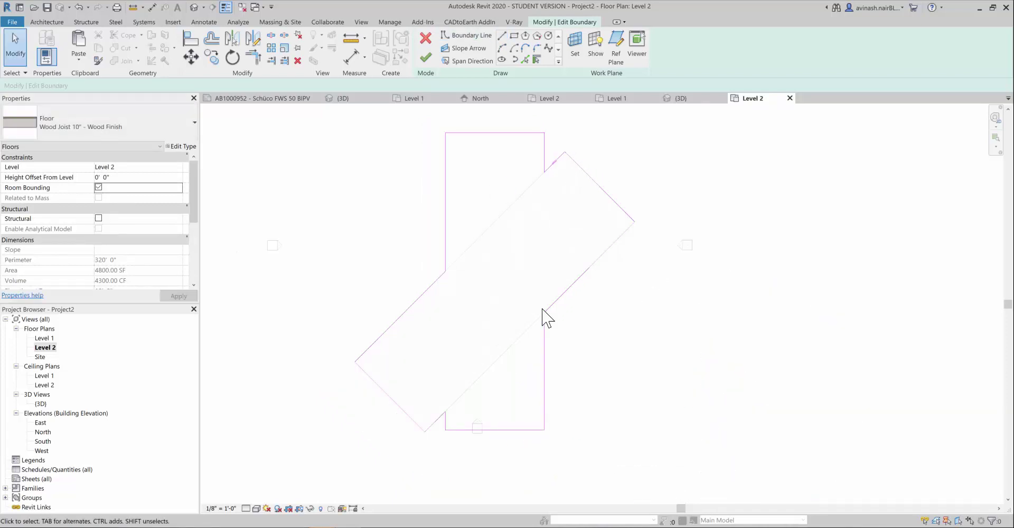
scroll(604, 272, up, 1)
click(604, 282)
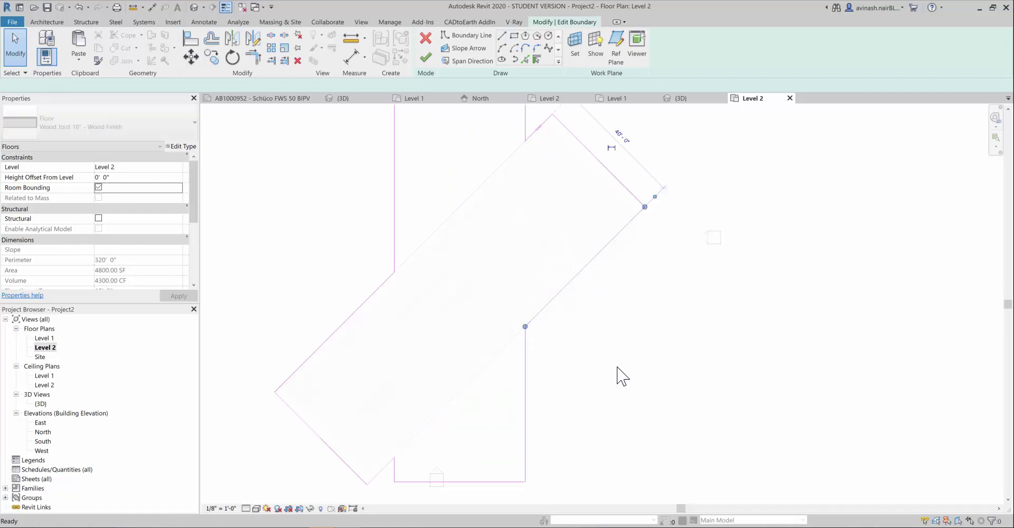
click(425, 57)
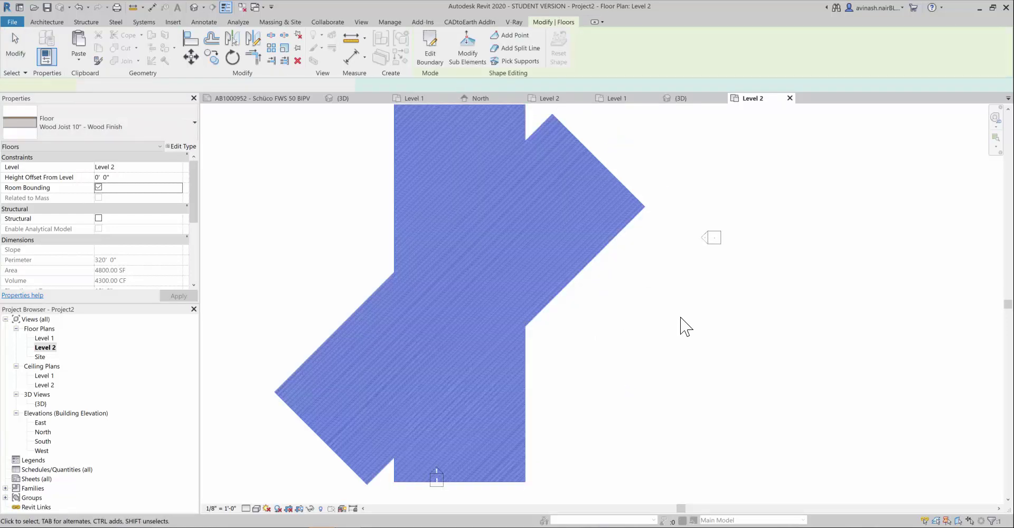
click(680, 324)
scroll(543, 310, down, 3)
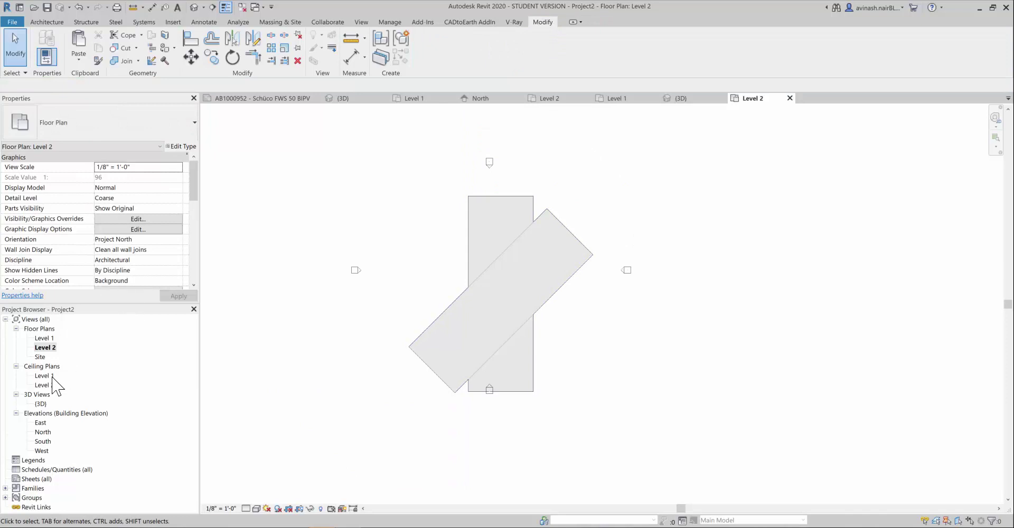
Open the 3D view and inspect the reshaped Level 2 floor by selecting it
click(43, 414)
double_click(41, 404)
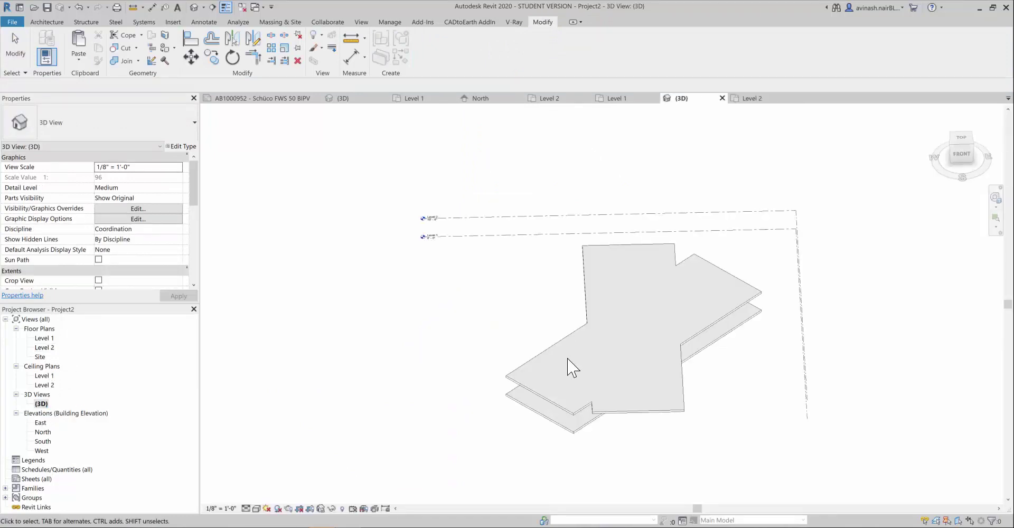
mouse_move(755, 437)
shift+middle_down()
mouse_move(754, 313)
mouse_move(759, 436)
shift+middle_up()
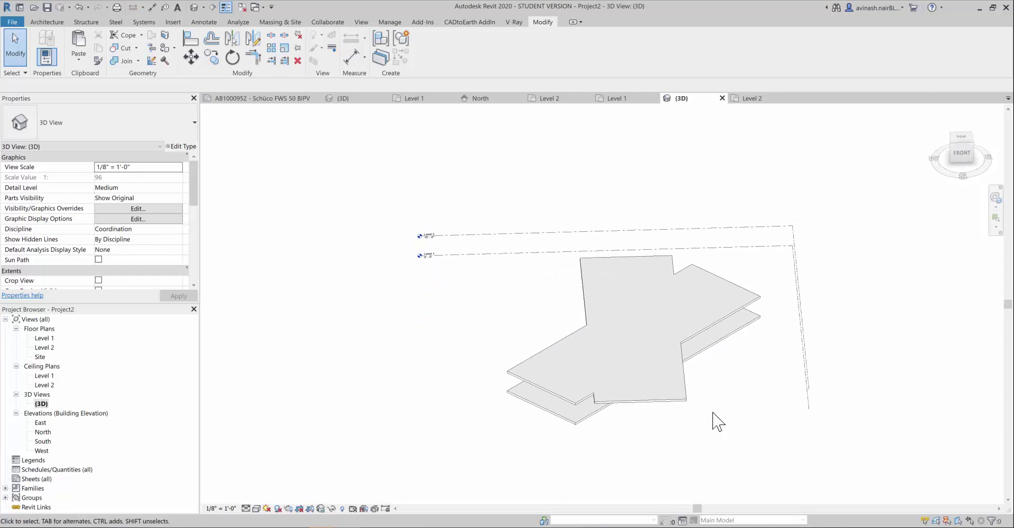
click(677, 394)
click(676, 393)
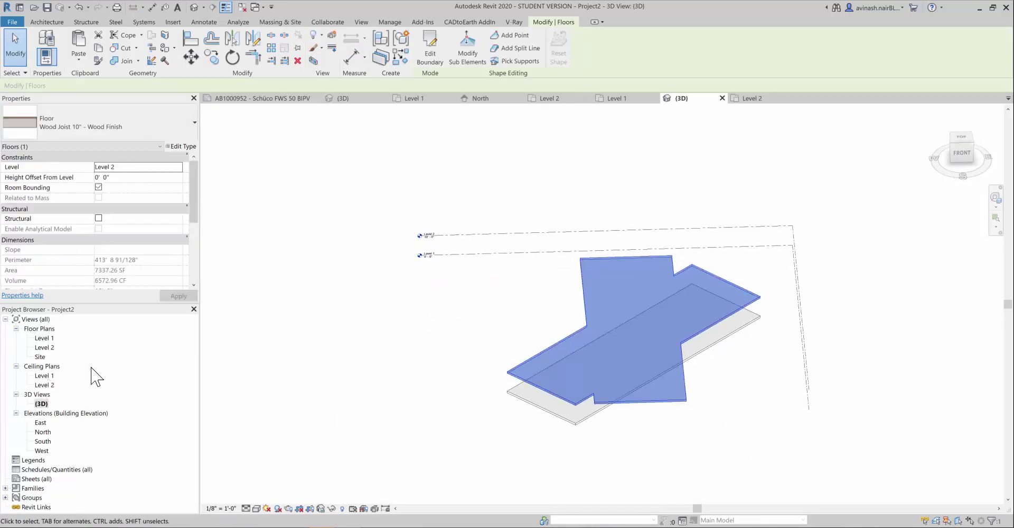
key(Escape)
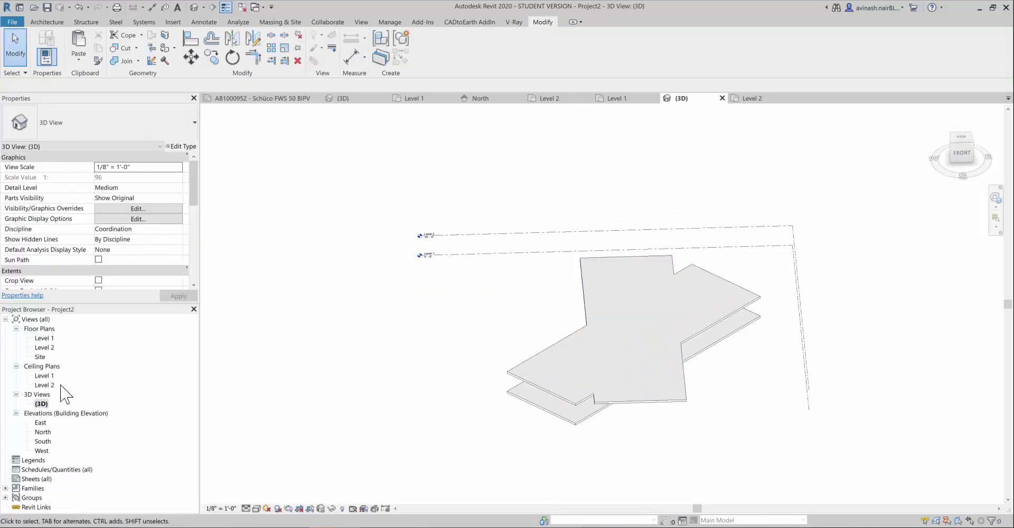
Open the South elevation and place a short level line 10' above Level 2
double_click(41, 441)
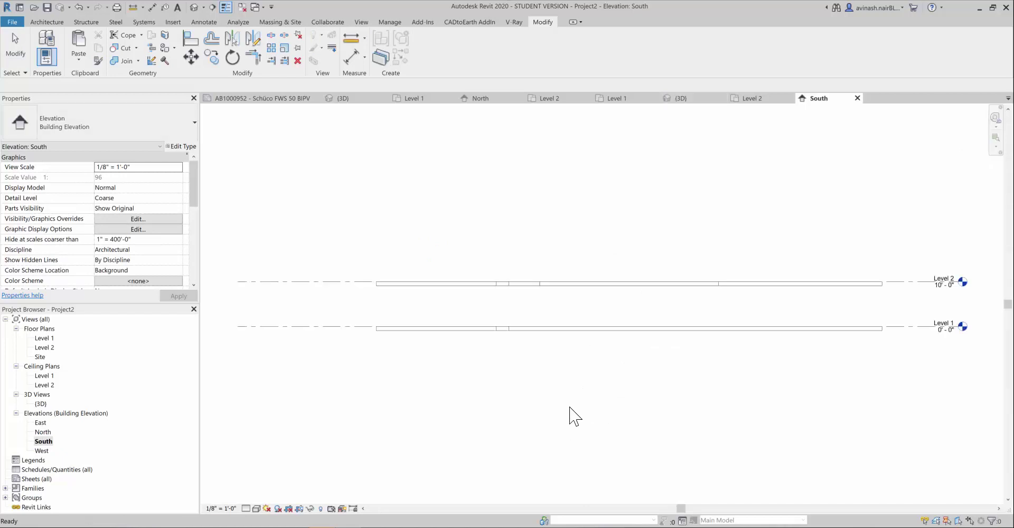
scroll(552, 351, down, 1)
scroll(883, 282, up, 1)
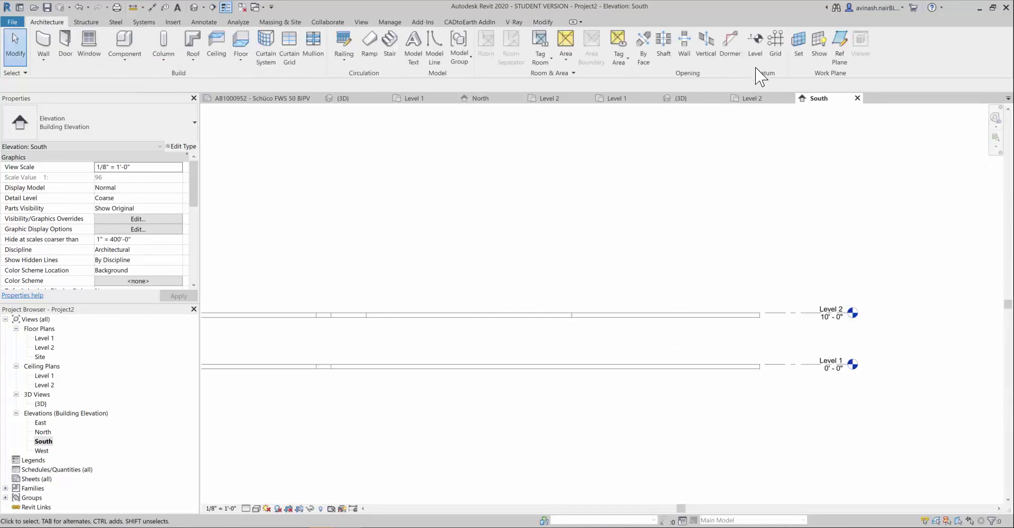
click(757, 42)
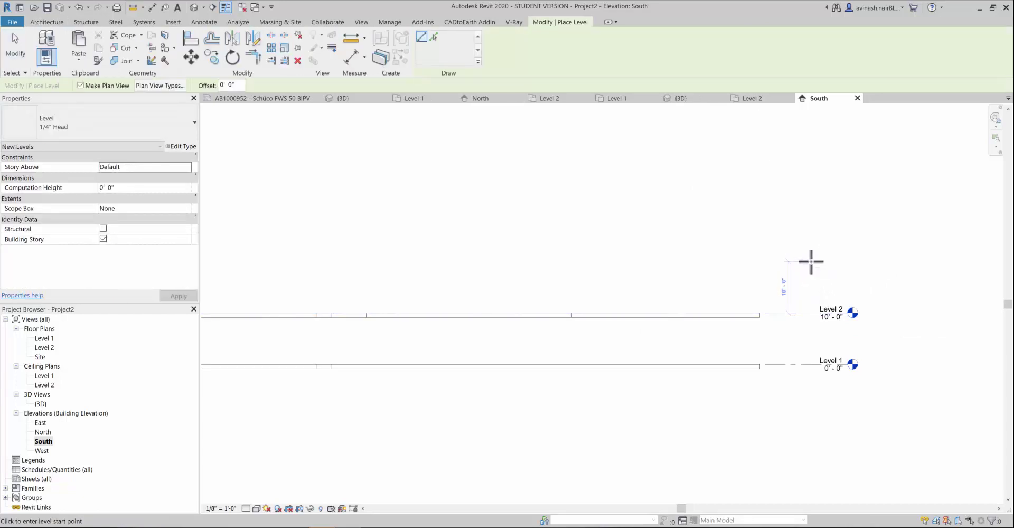
click(811, 262)
click(853, 262)
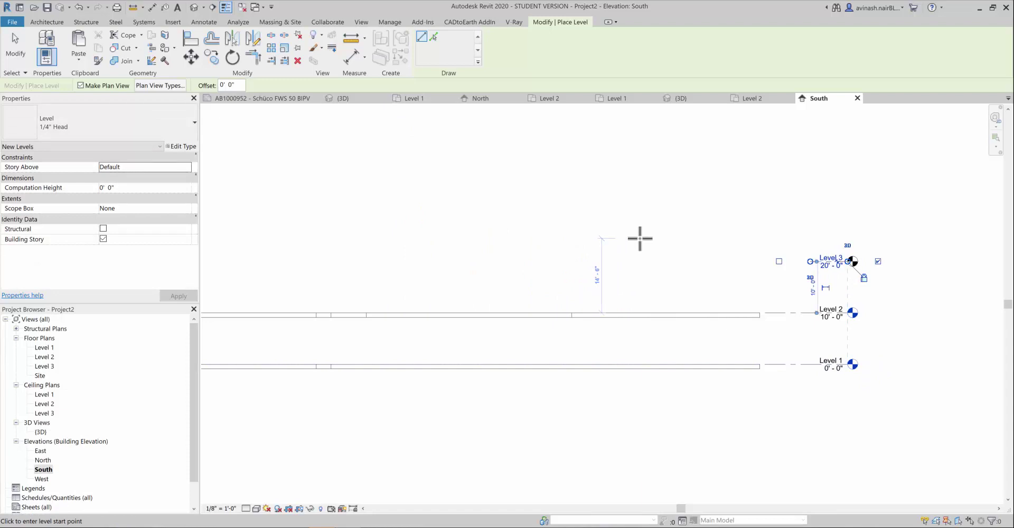
End level placement and copy the crossing-wing floor from the Level 2 floor plan to the clipboard
key(Escape)
key(Escape)
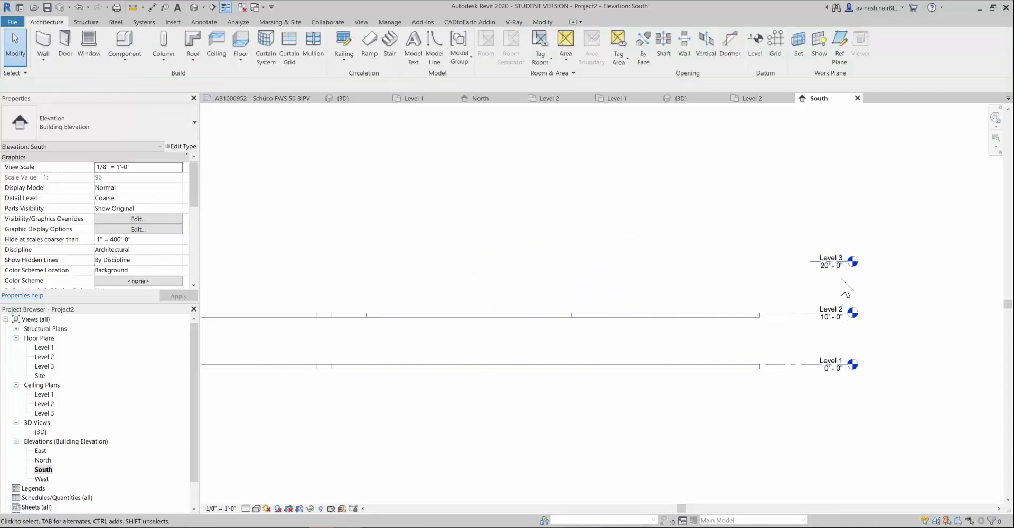
scroll(844, 288, down, 3)
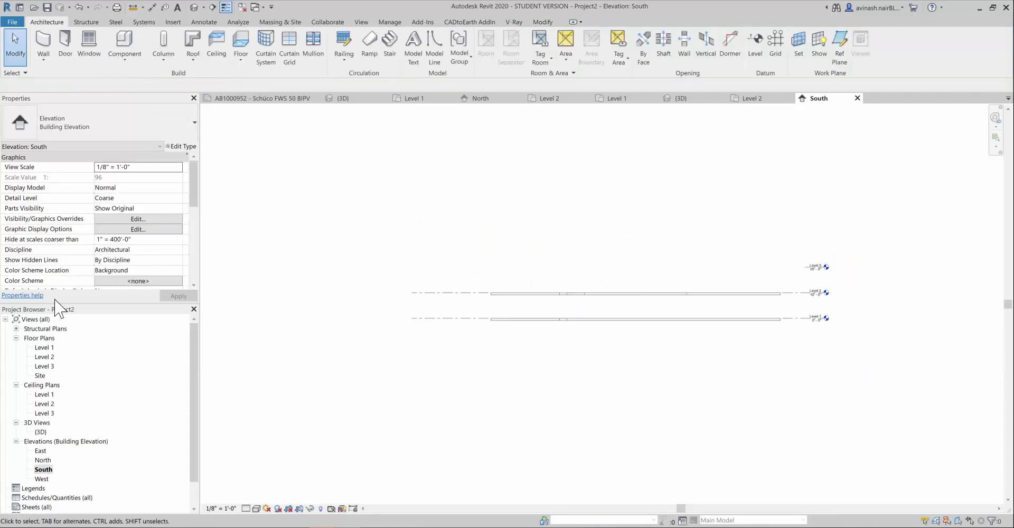
double_click(44, 357)
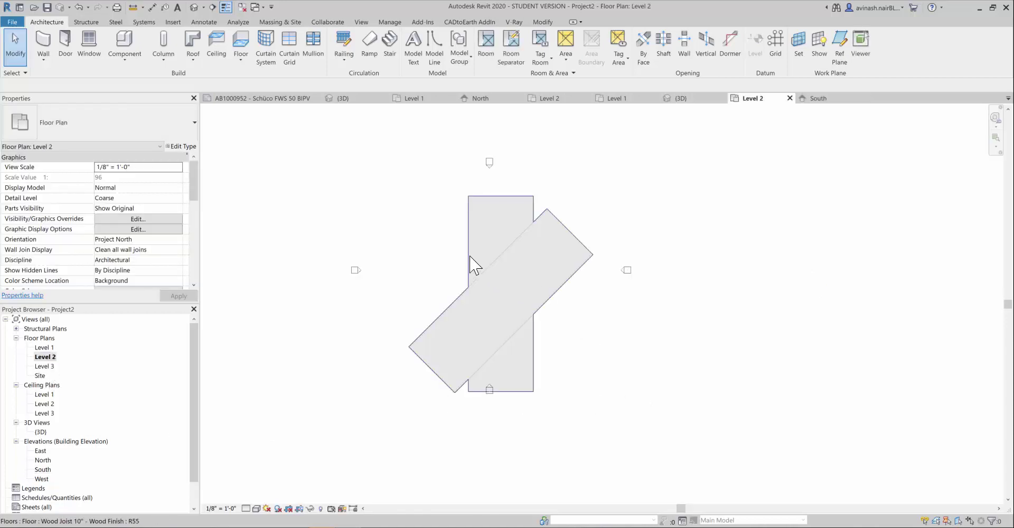
click(470, 256)
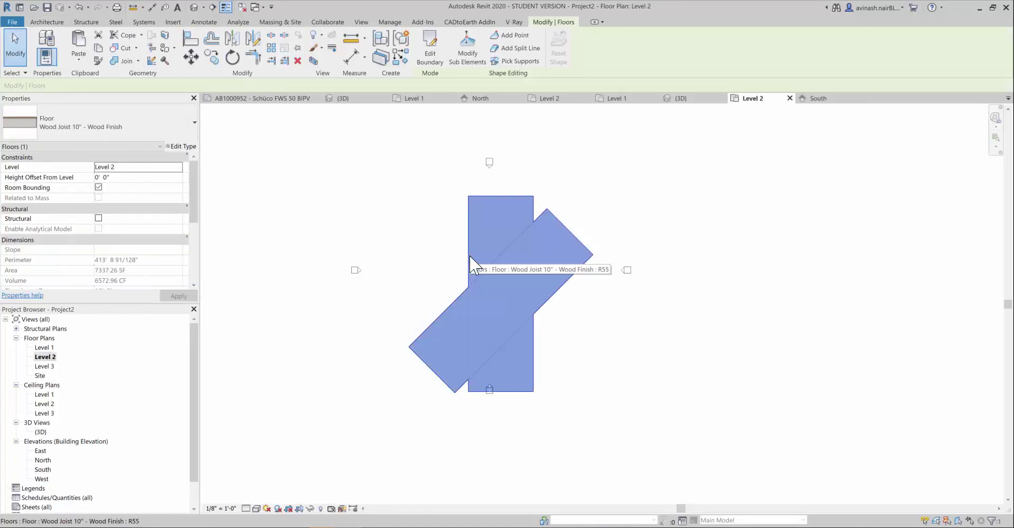
click(702, 412)
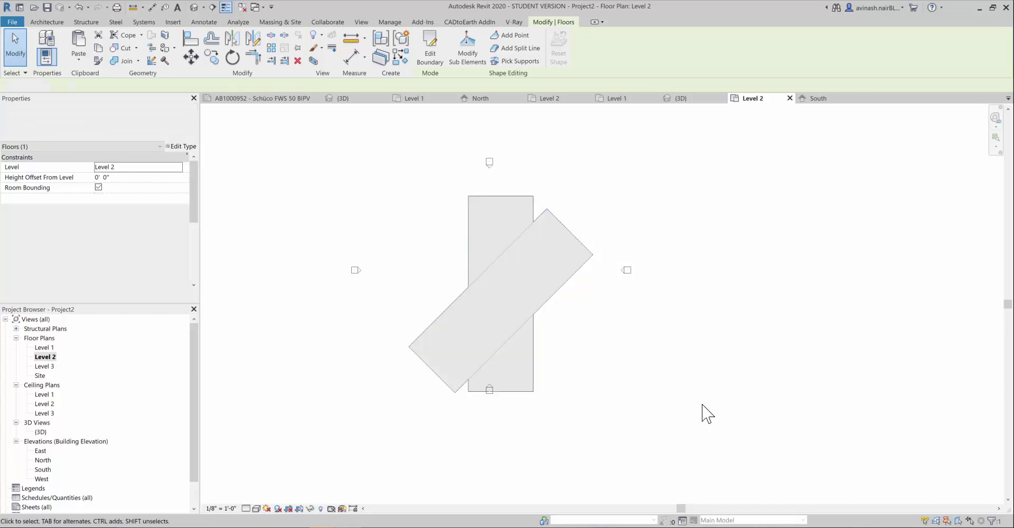
Open the Level 3 floor plan and paste the copied floor aligned to selected levels, choosing Level 3
click(53, 367)
double_click(61, 365)
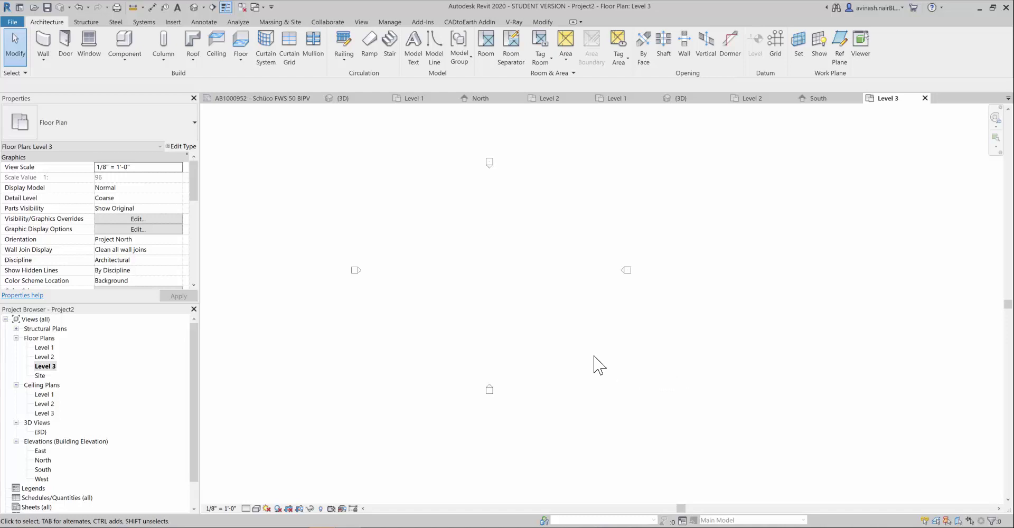
key(ctrl+v)
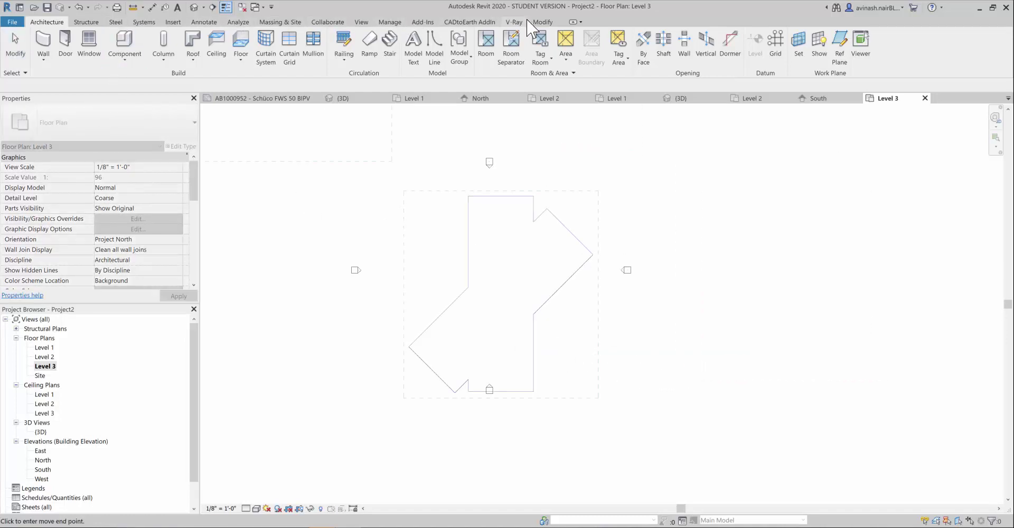
click(541, 23)
click(78, 58)
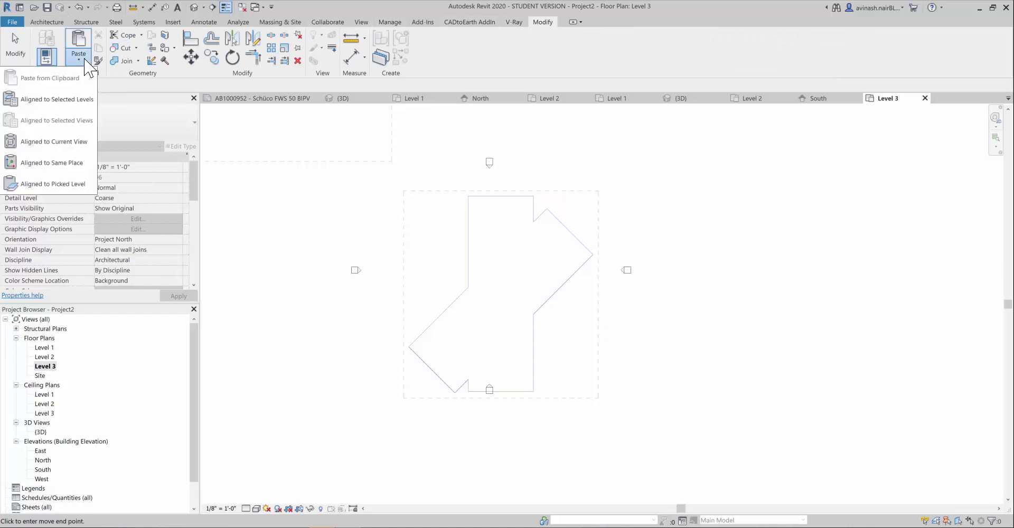
click(69, 109)
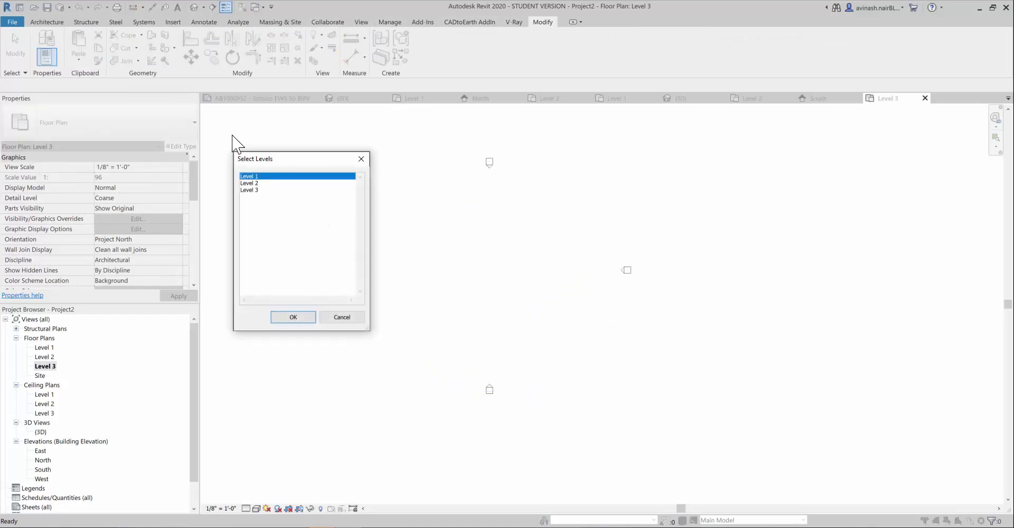
click(253, 190)
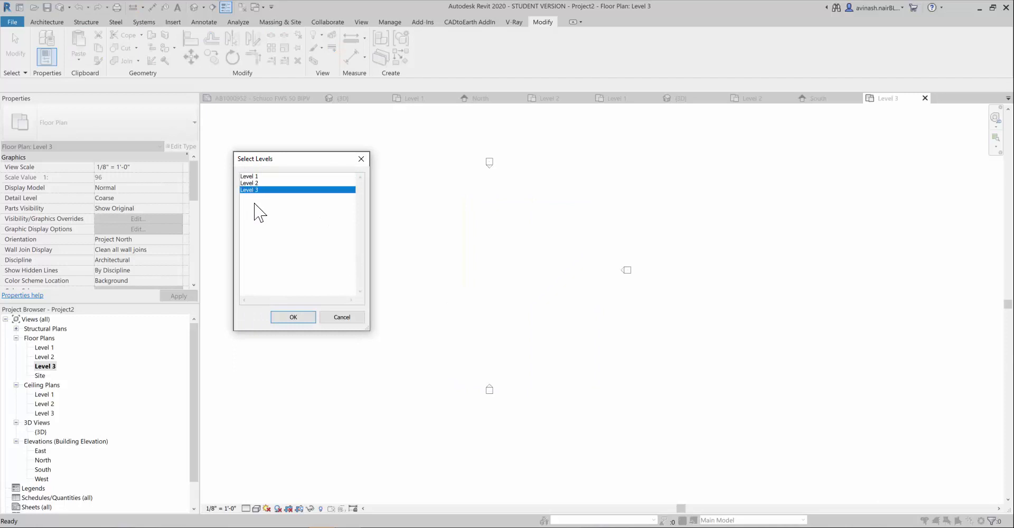
click(288, 319)
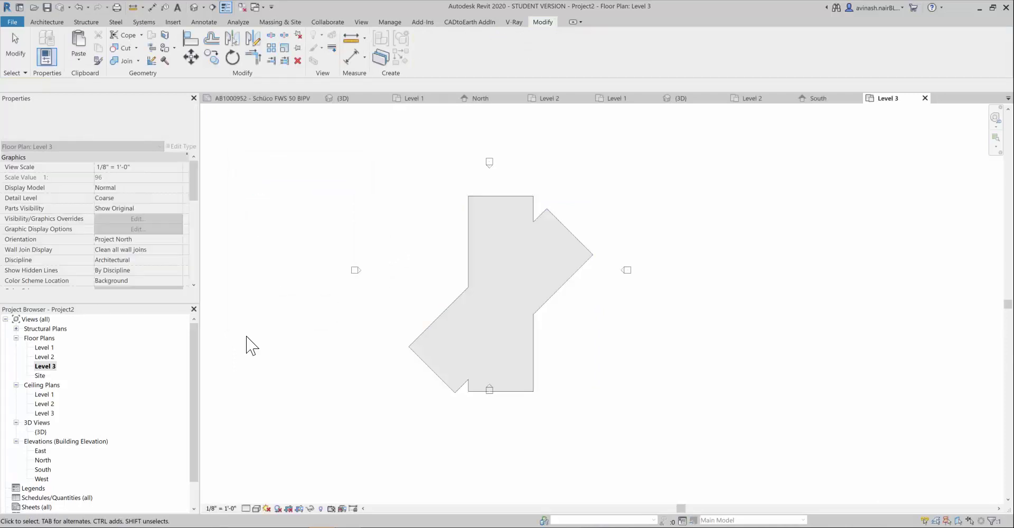
Open the 3D view and examine the three stacked floors from a low front angle
double_click(41, 432)
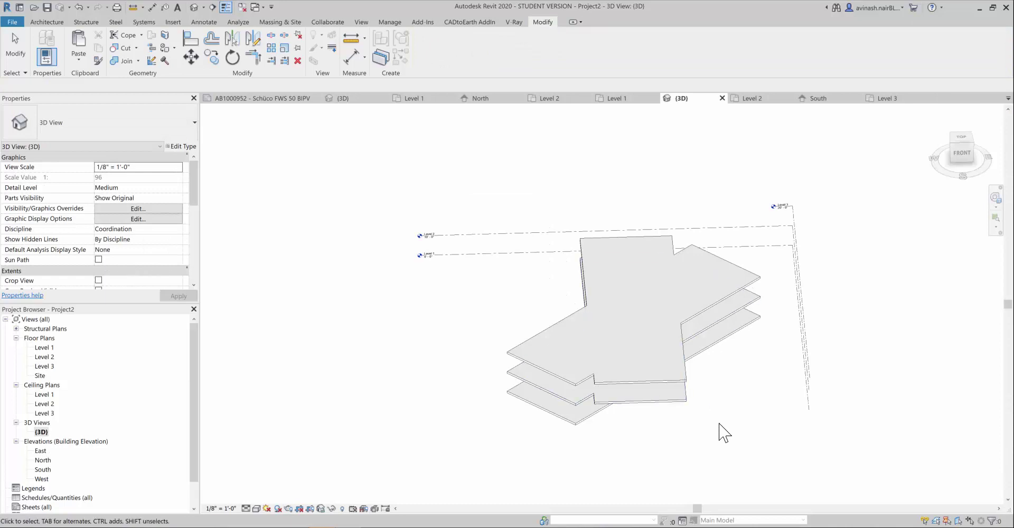
scroll(731, 437, up, 3)
shift+middle_drag(732, 437, 680, 391)
scroll(595, 397, down, 2)
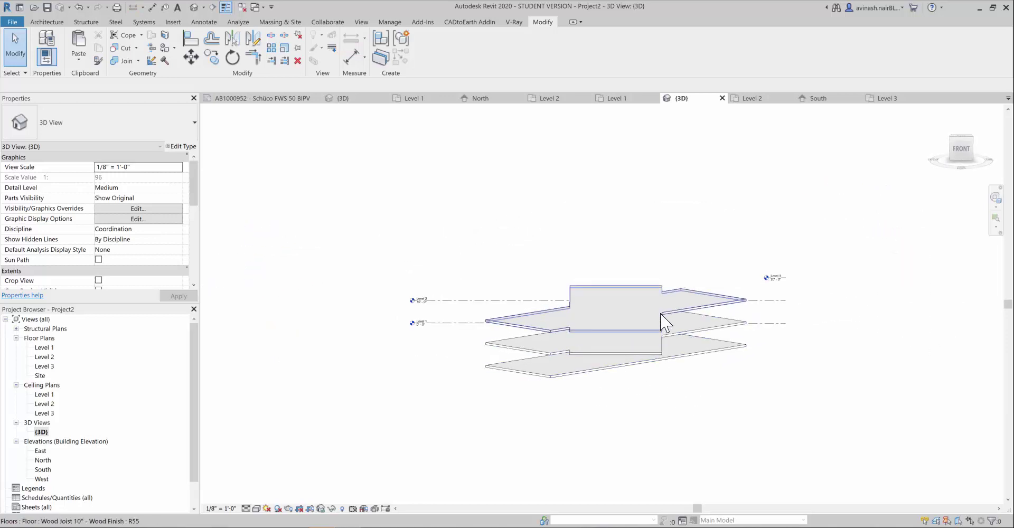
scroll(660, 314, up, 2)
scroll(585, 316, down, 1)
scroll(591, 328, up, 2)
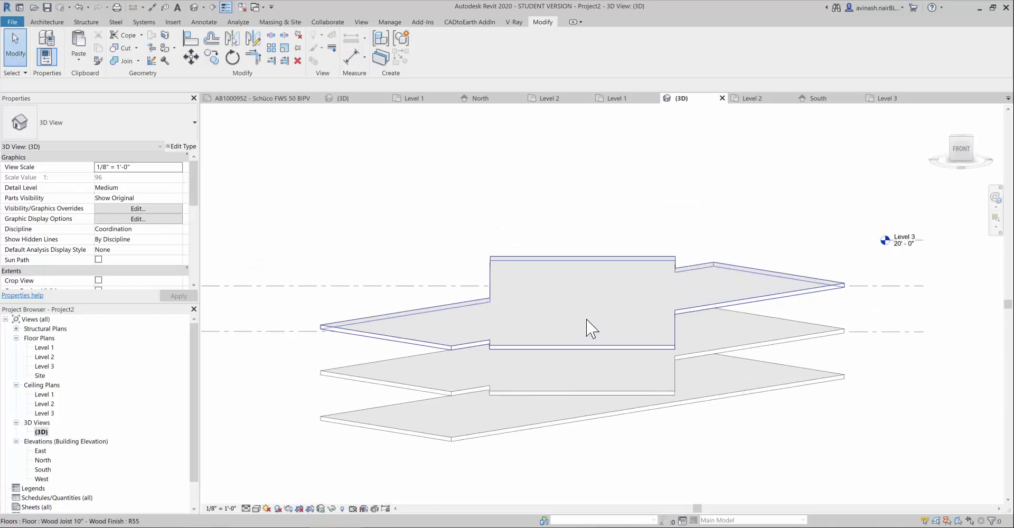
scroll(550, 430, down, 1)
scroll(531, 342, up, 1)
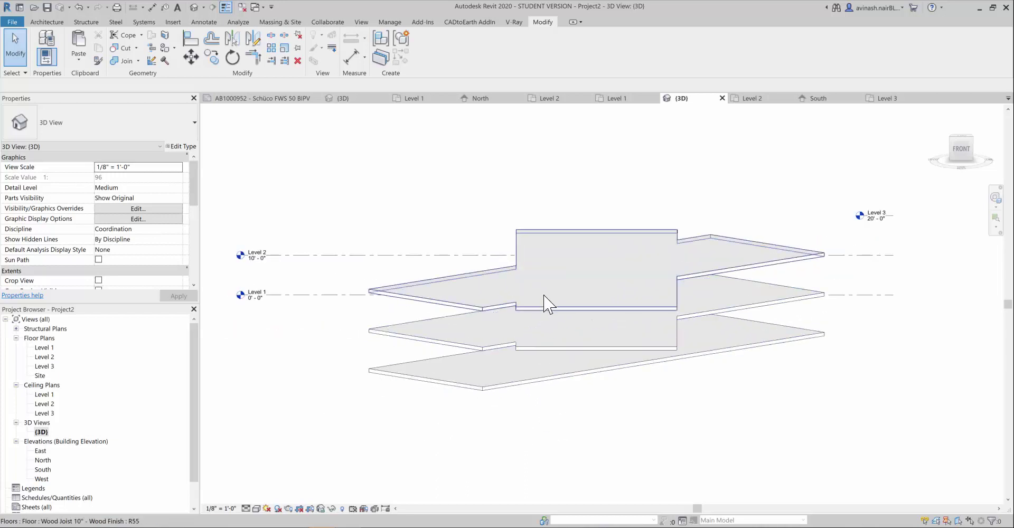
scroll(549, 312, down, 2)
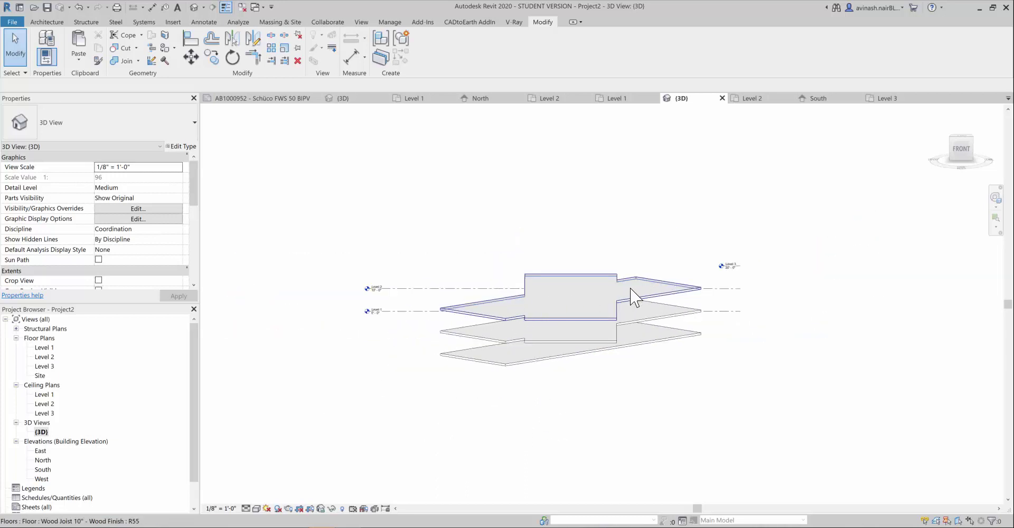
Open the Level 3 floor plan and start editing the pasted floor's boundary
double_click(44, 413)
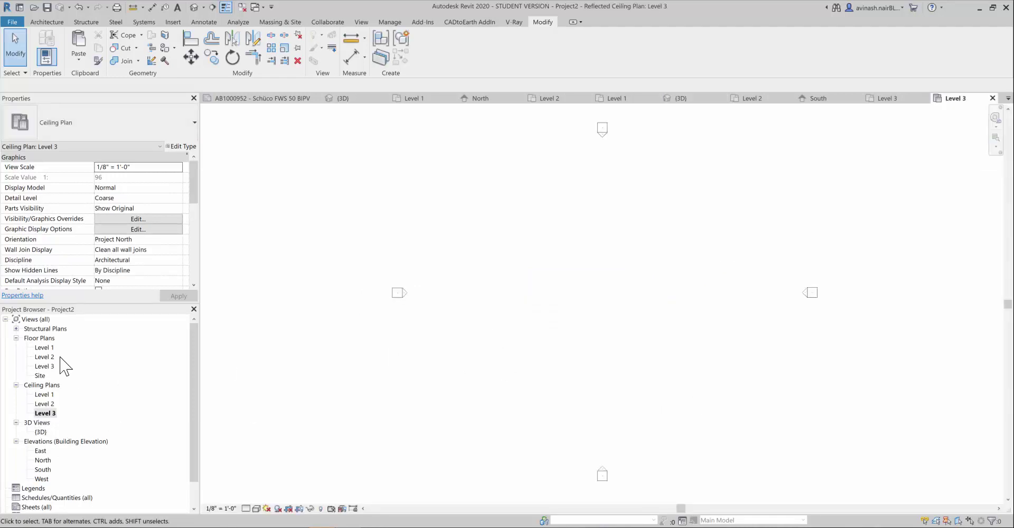
click(39, 367)
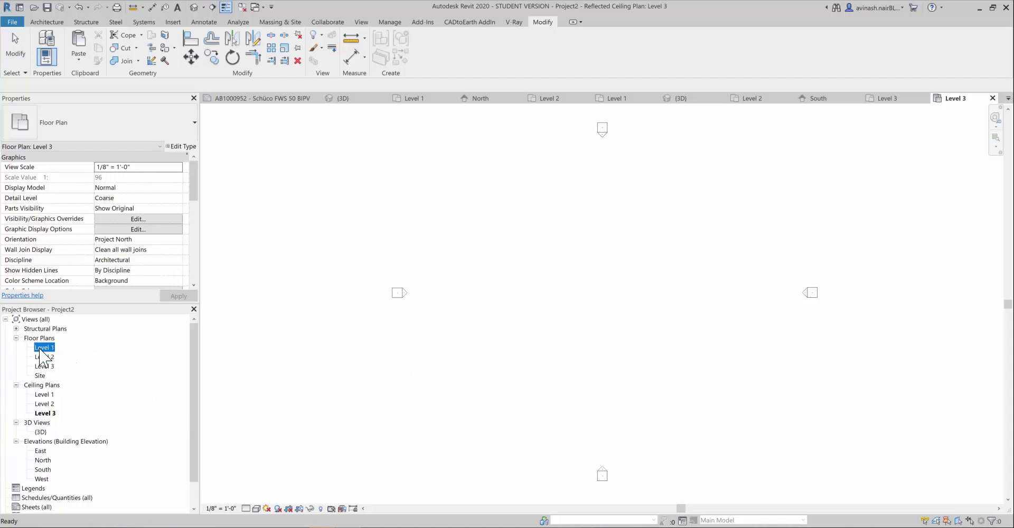
double_click(45, 357)
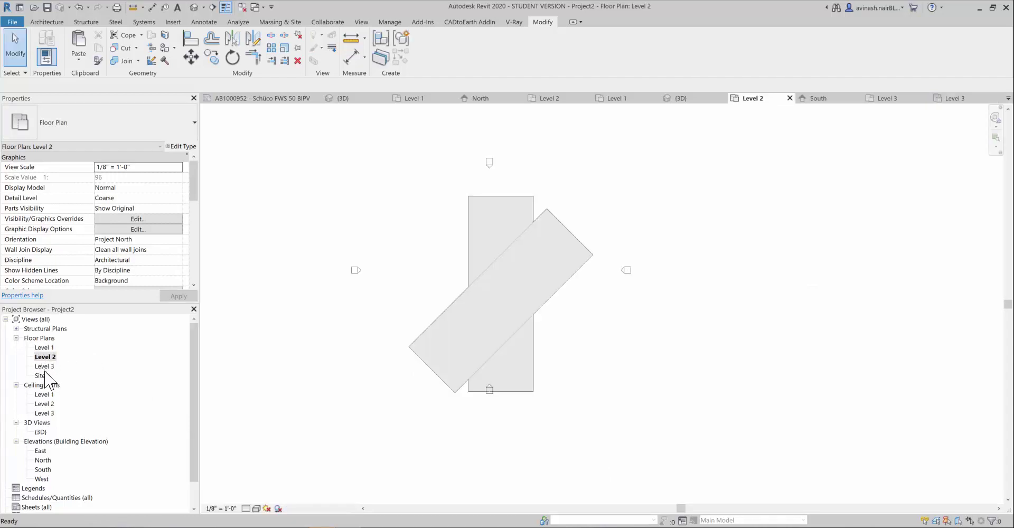
click(46, 374)
double_click(44, 366)
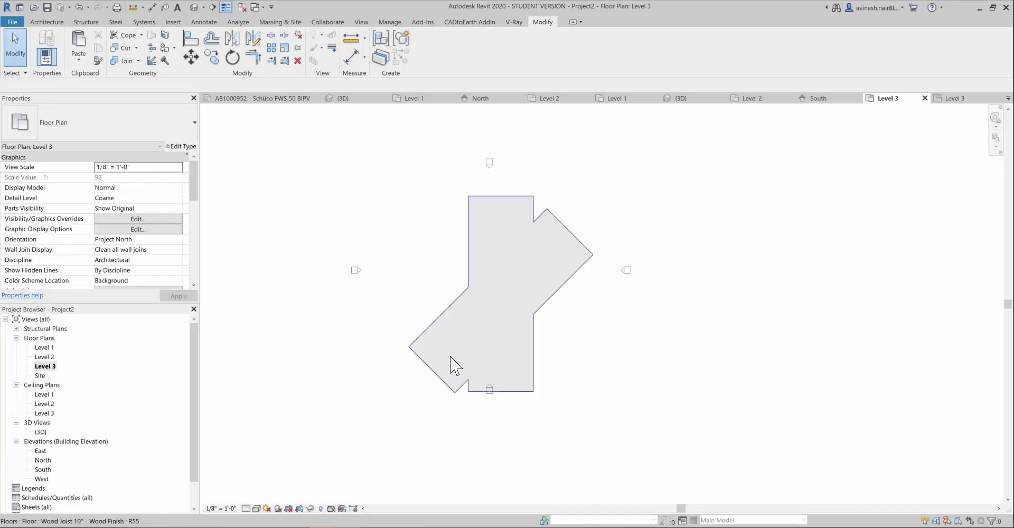
click(470, 356)
double_click(458, 325)
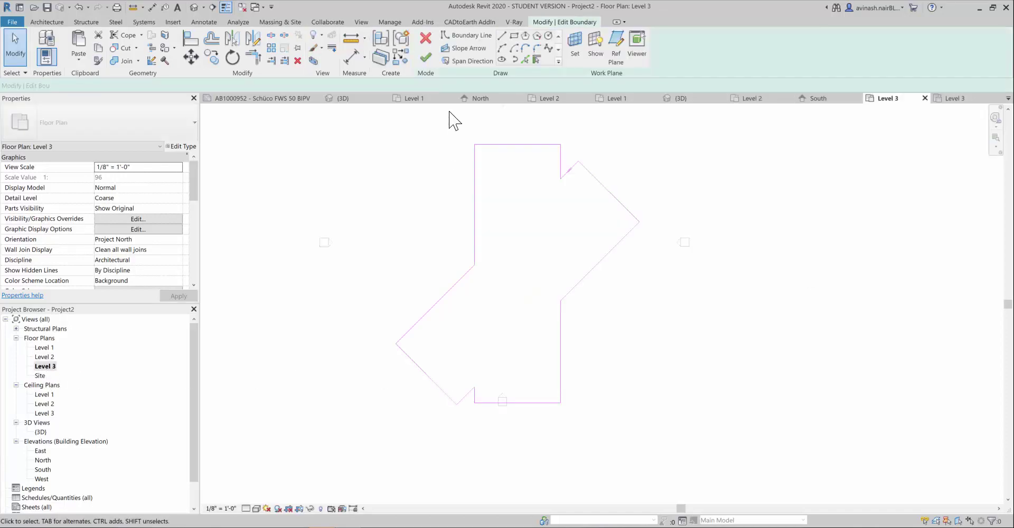
Delete the angled wing's boundary lines on both sides of the vertical wing in the Level 3 floor sketch
click(460, 281)
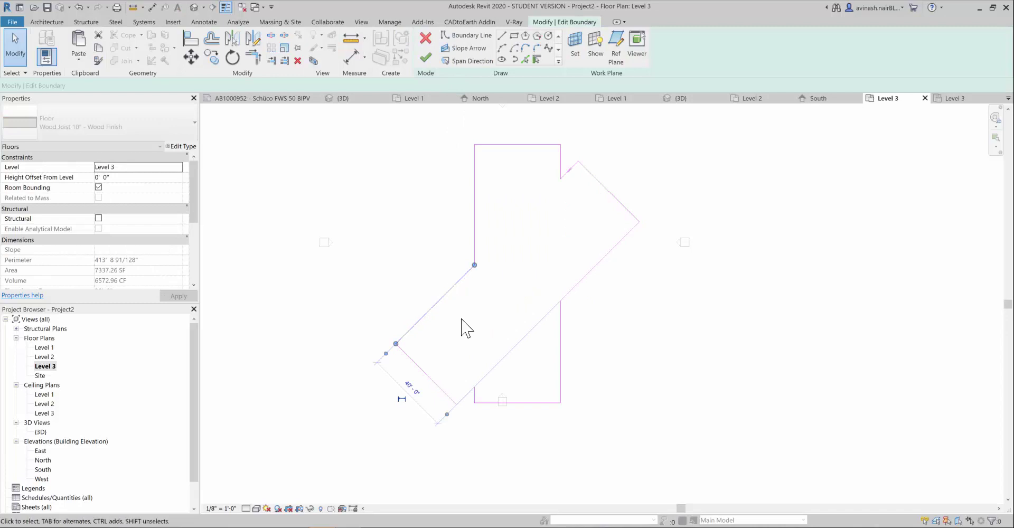
key(Delete)
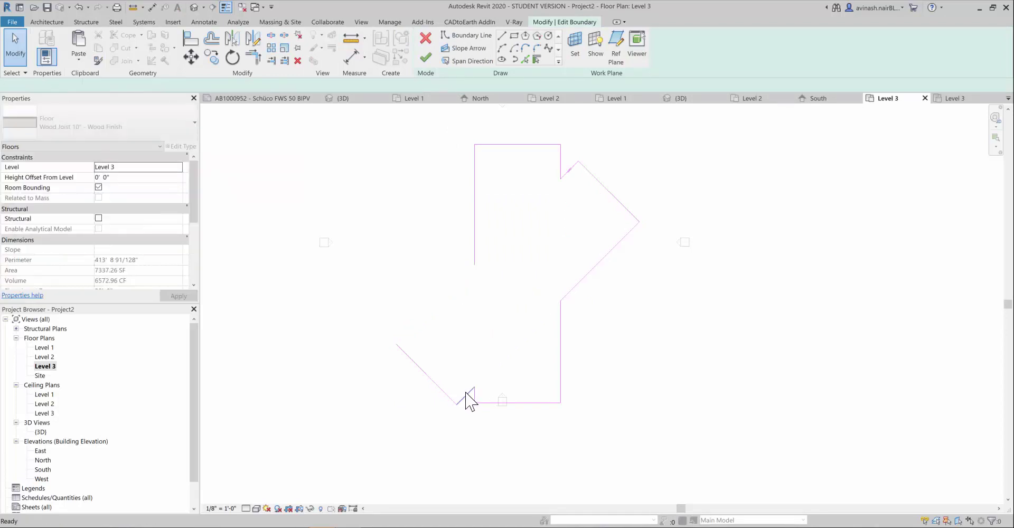
click(438, 390)
key(Delete)
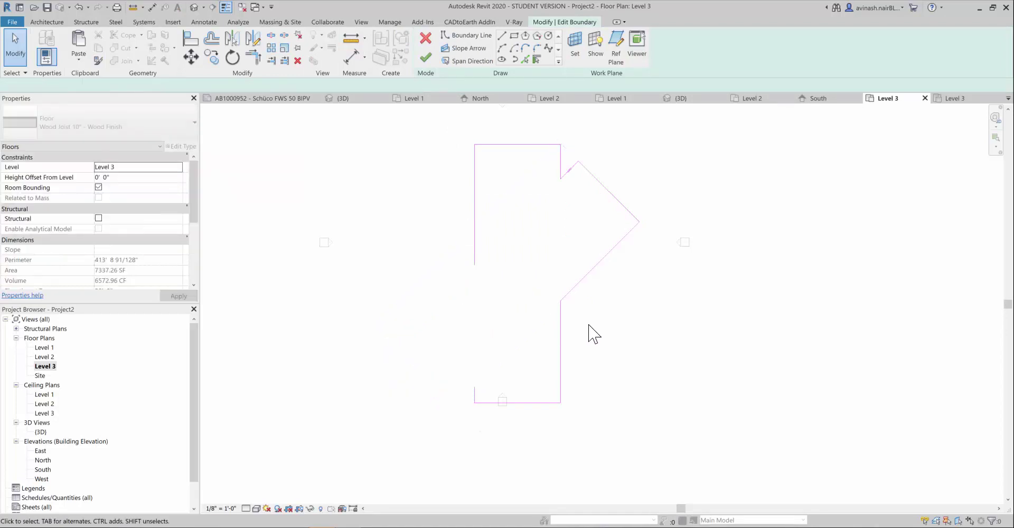
click(585, 279)
key(Delete)
click(615, 199)
key(Delete)
Remove the leftover lower segments of the vertical wing's two long sides
click(472, 270)
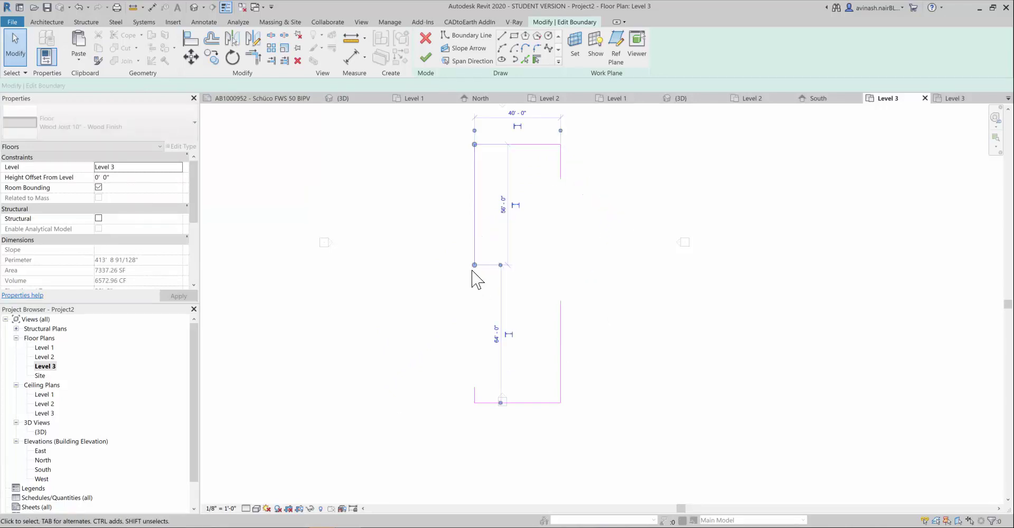
drag(474, 266, 474, 394)
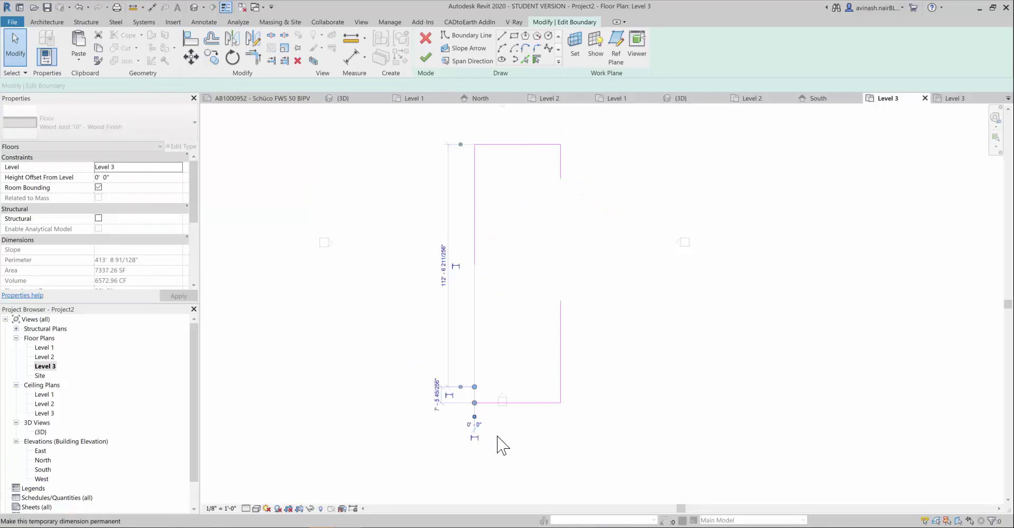
click(561, 365)
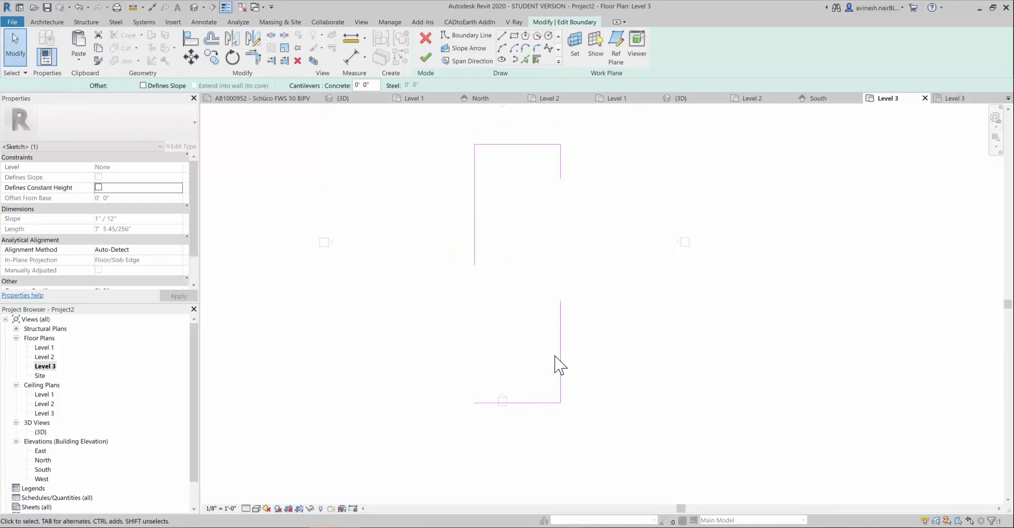
Extend both upper long-side lines down to the bottom edge to close the rectangle, and finish the Level 3 floor boundary
click(476, 271)
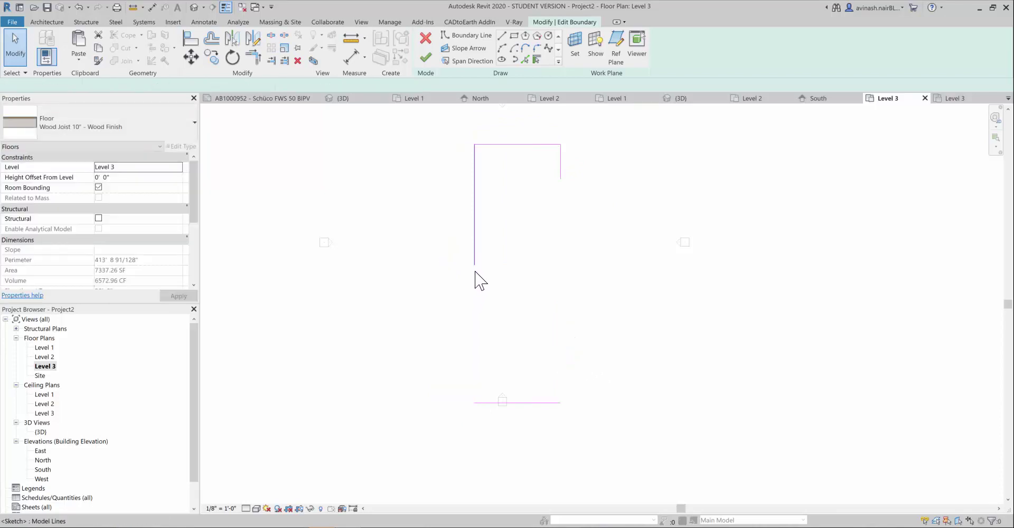
drag(475, 264, 474, 403)
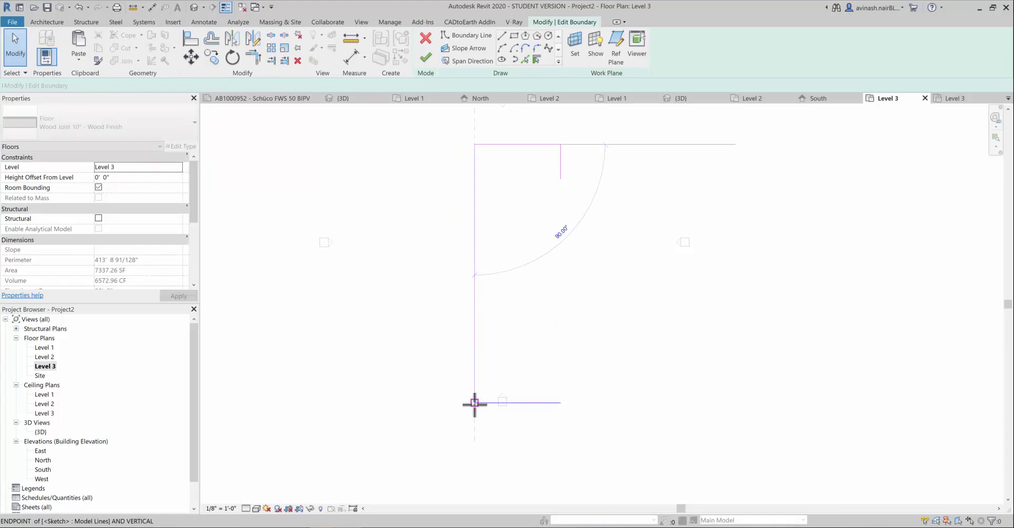
click(560, 169)
drag(561, 179, 577, 409)
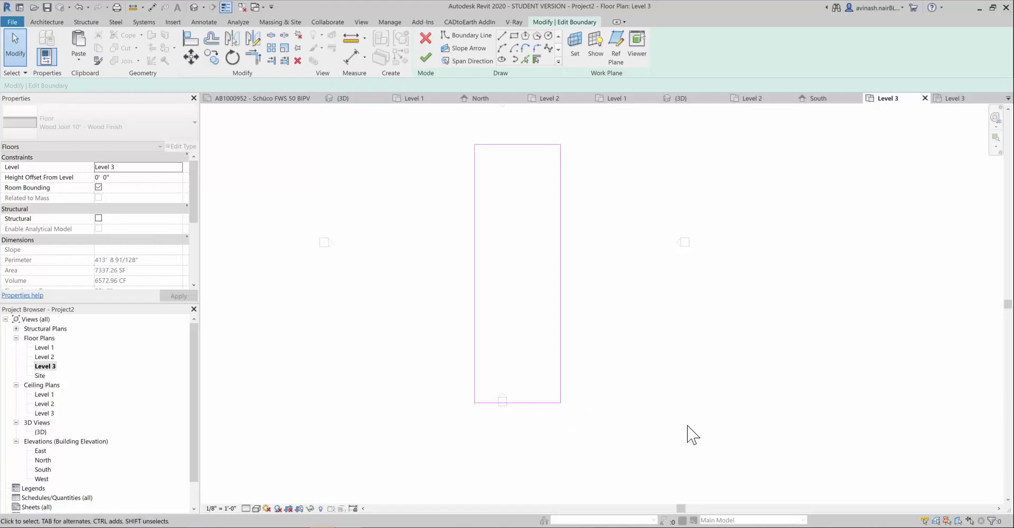
click(425, 58)
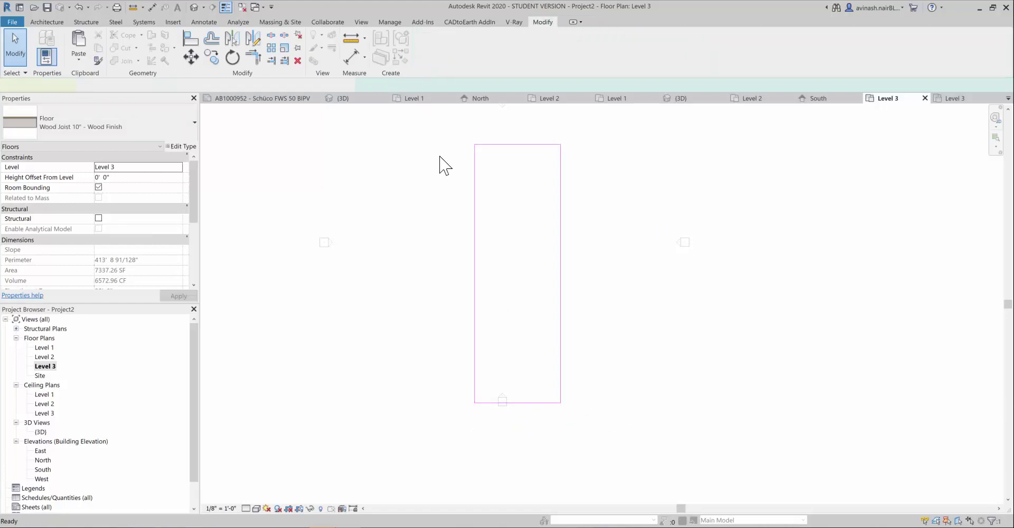
click(760, 374)
Open the 3D view and orbit around the building to examine the rectangular Level 3 floor above the lower floors
double_click(40, 433)
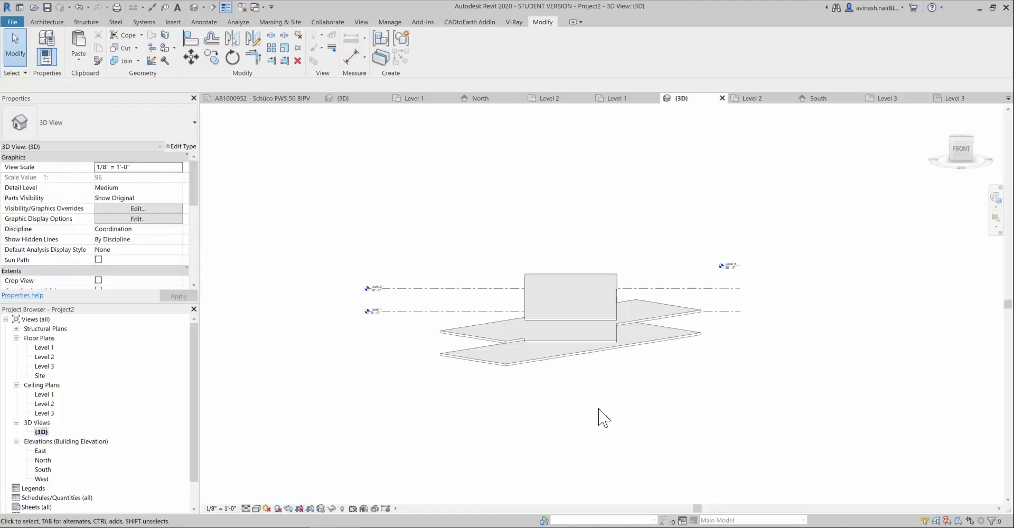
shift+middle_drag(637, 376, 646, 453)
shift+middle_drag(605, 340, 623, 465)
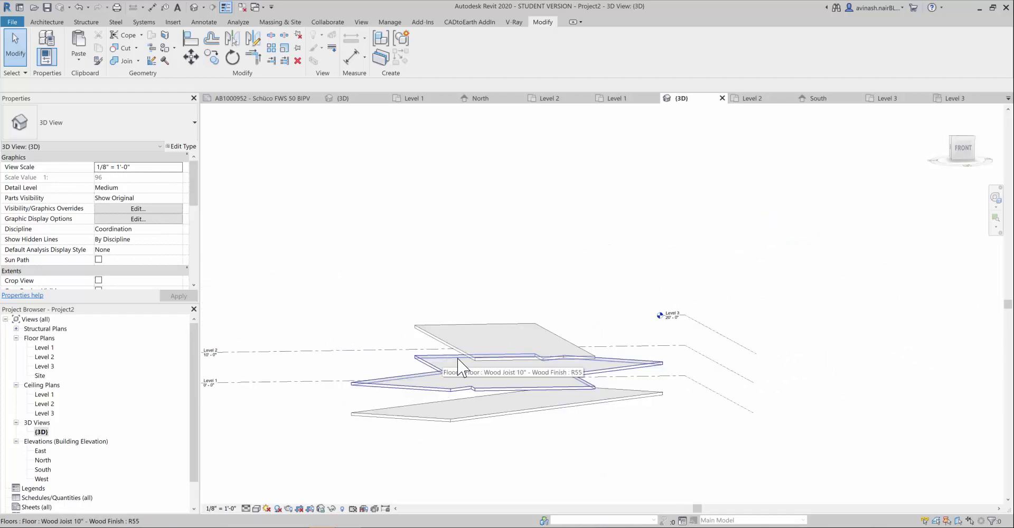
scroll(550, 407, down, 3)
scroll(523, 379, up, 4)
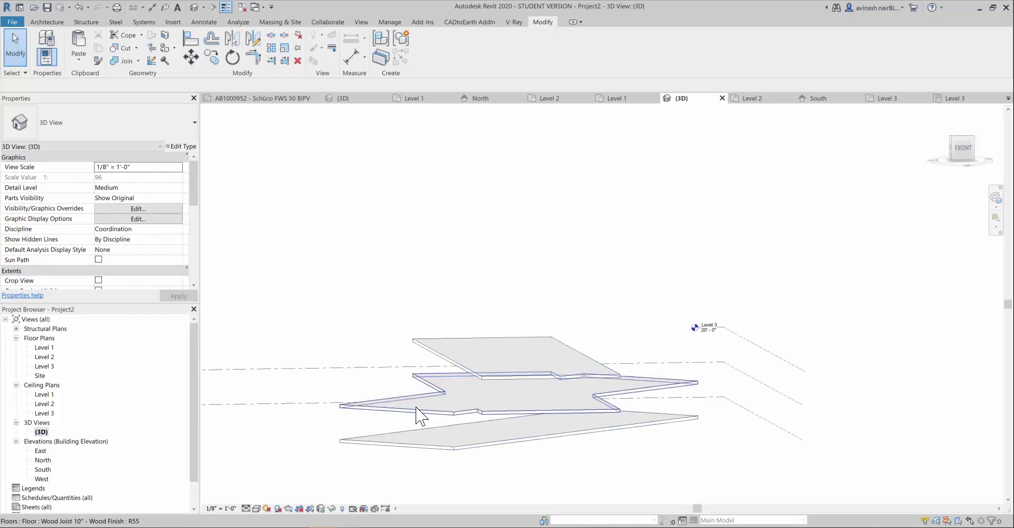
scroll(418, 415, down, 2)
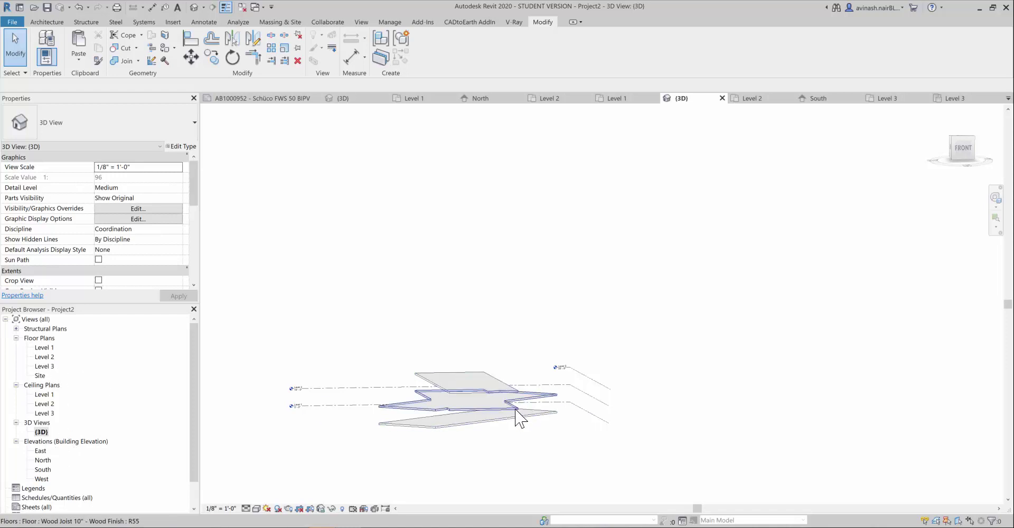
scroll(444, 402, up, 3)
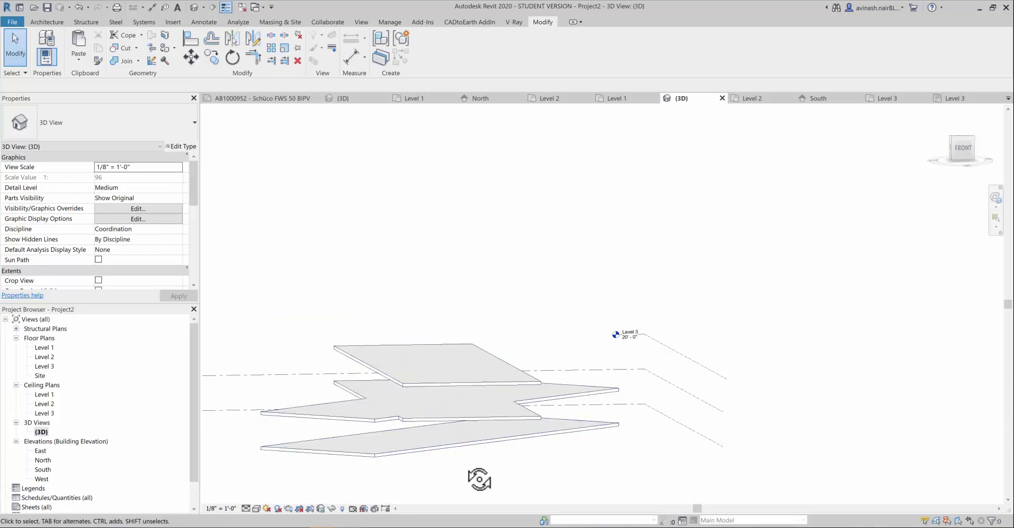
shift+middle_drag(479, 479, 526, 484)
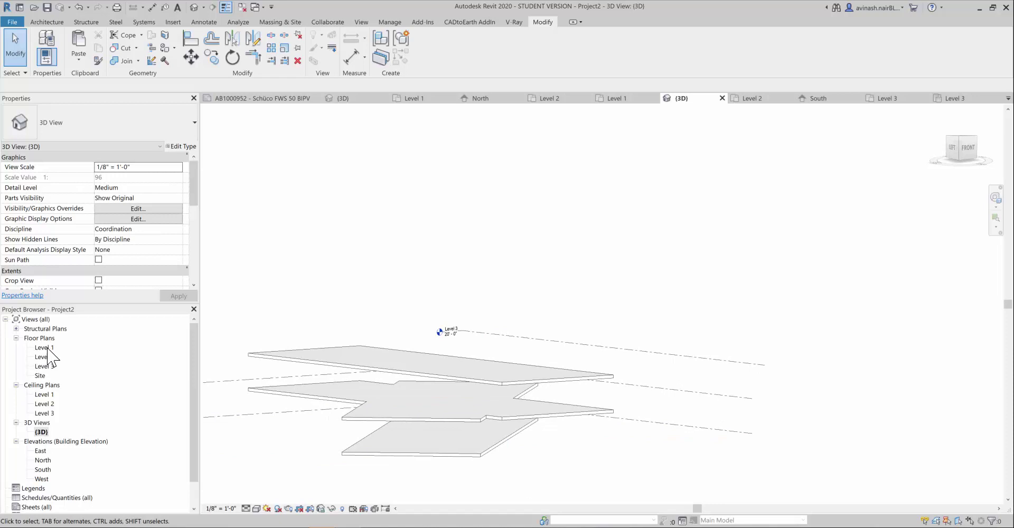
scroll(391, 292, down, 4)
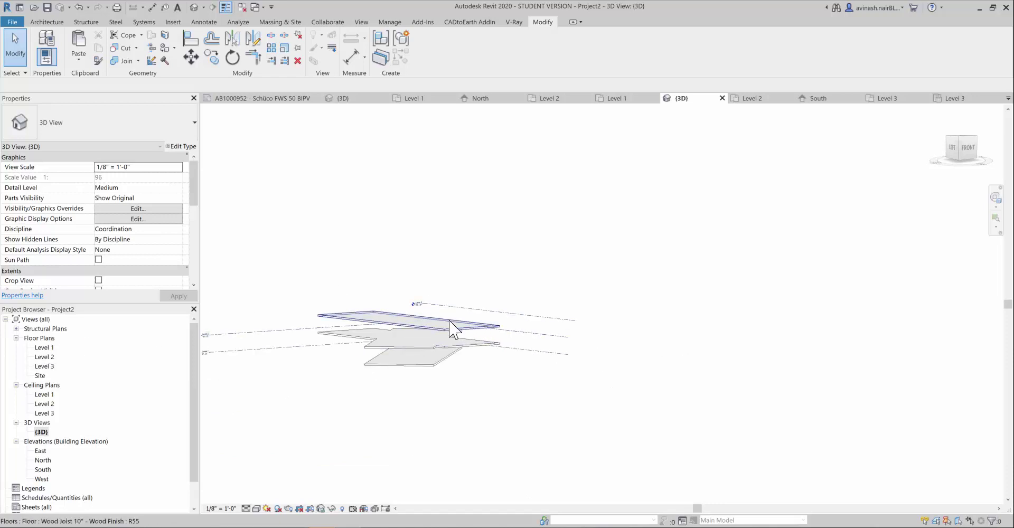
scroll(465, 333, up, 3)
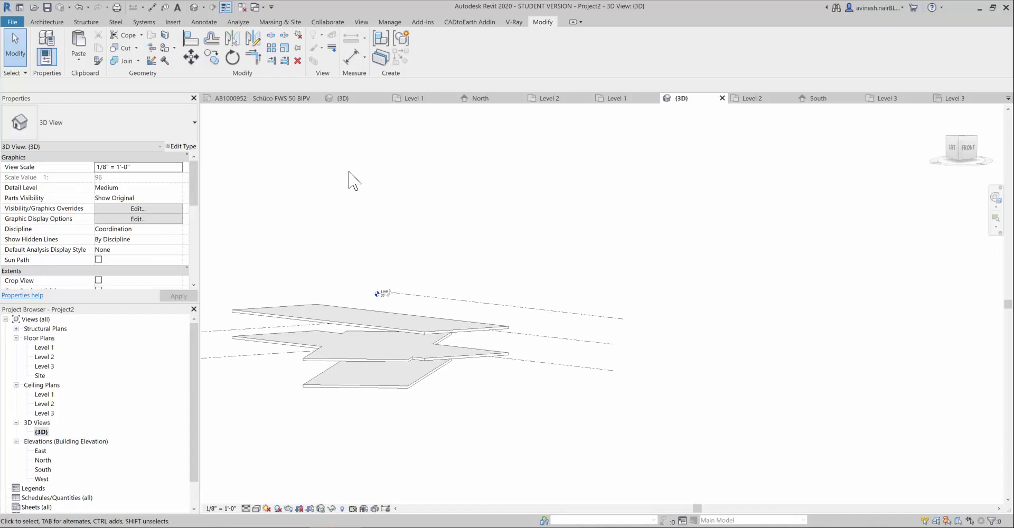
Switch to the Schüco FWS 50 façade file and browse the views placed on sheets AB1000631 and AB1000625
click(274, 99)
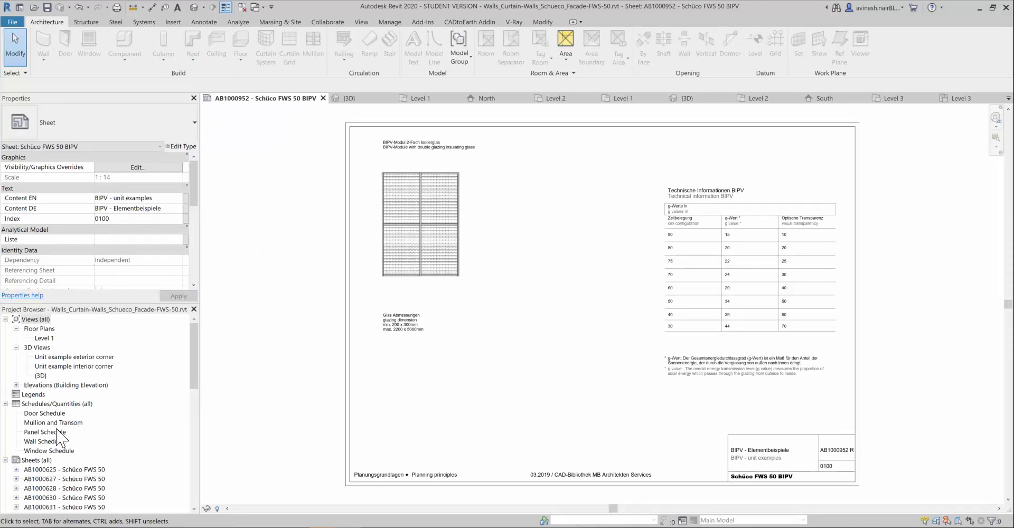
scroll(58, 436, down, 2)
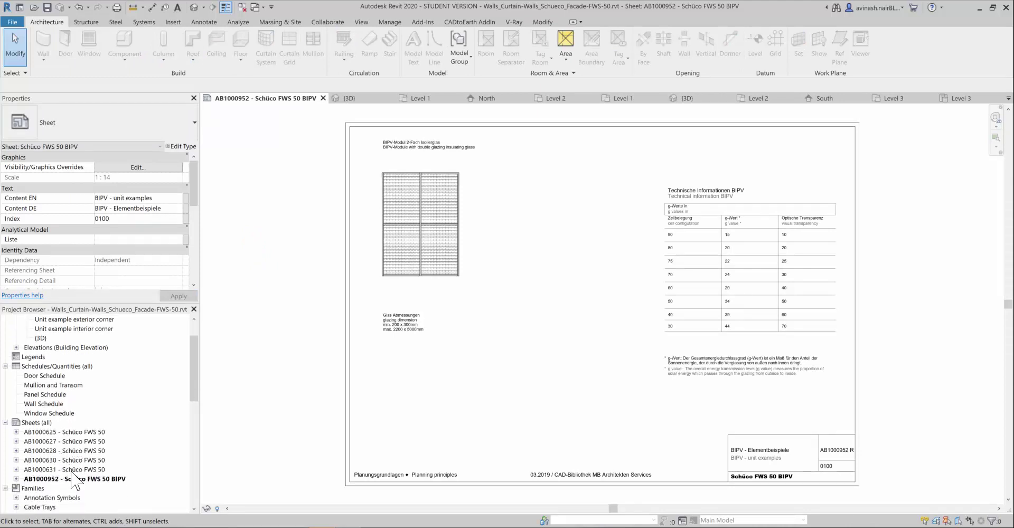
click(15, 469)
scroll(79, 449, down, 2)
click(84, 450)
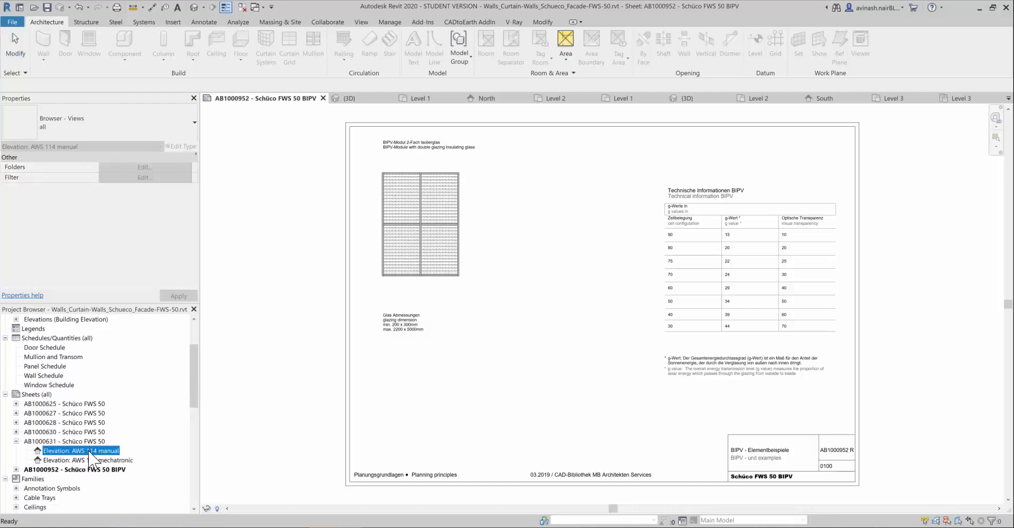
click(16, 404)
scroll(80, 426, down, 1)
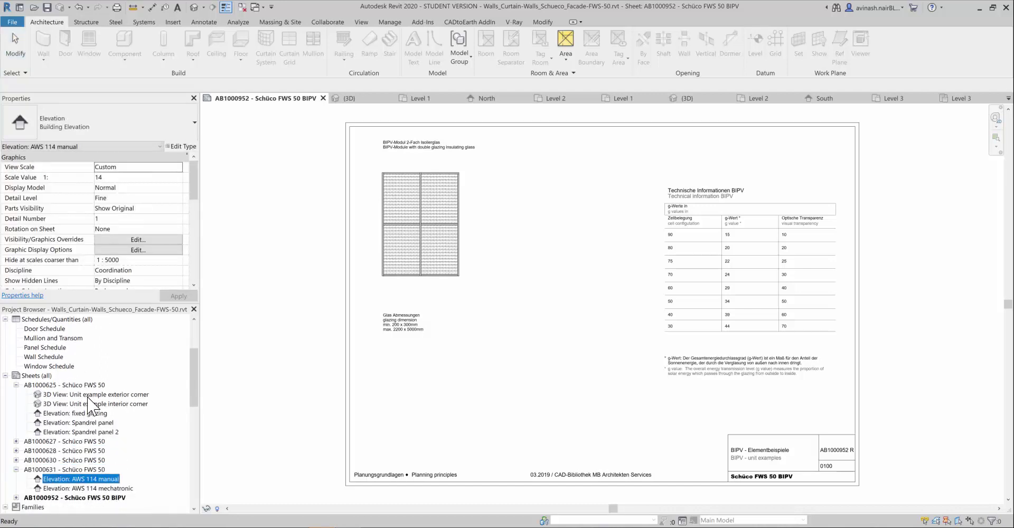
scroll(90, 407, down, 2)
scroll(29, 459, up, 5)
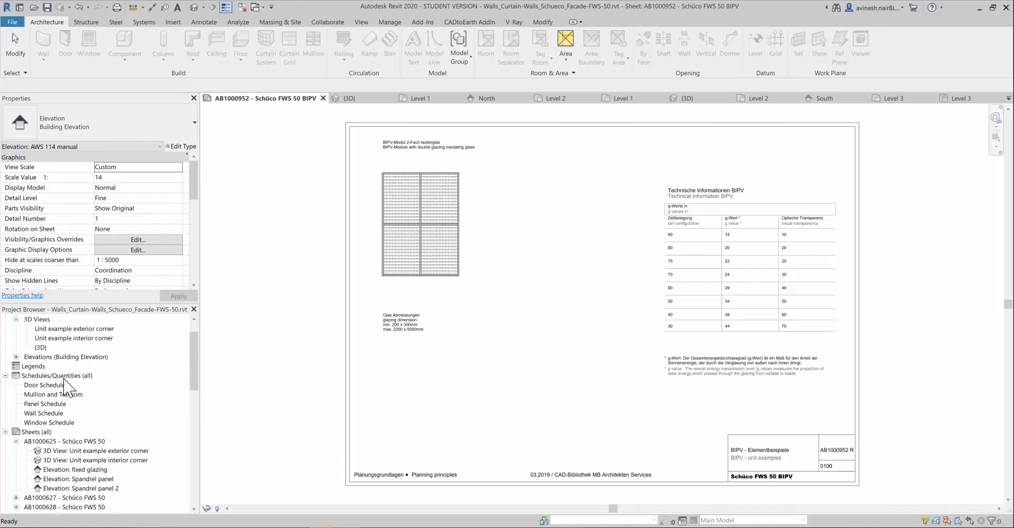
Open the Schüco file's default 3D view and inspect the wall types of the sample insert-unit curtain walls
click(41, 375)
double_click(41, 376)
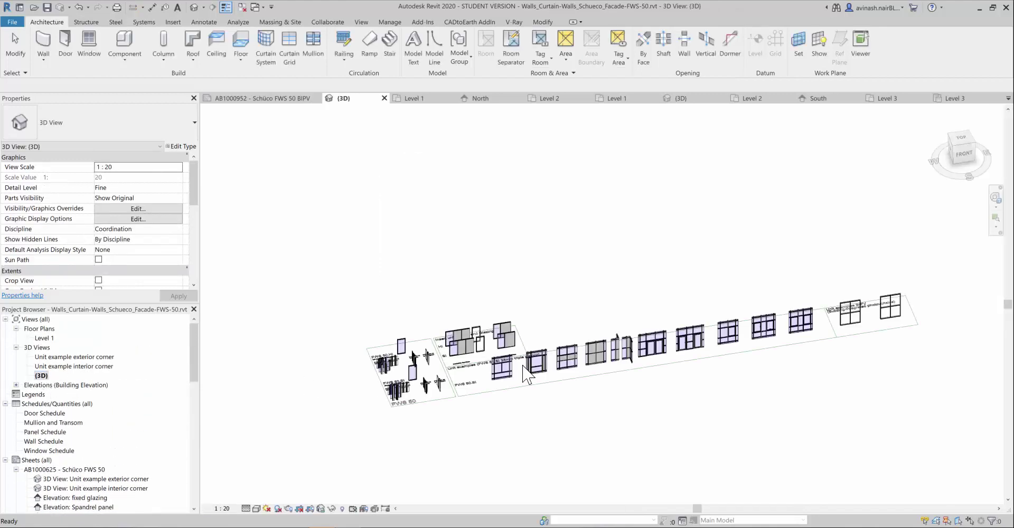
click(461, 359)
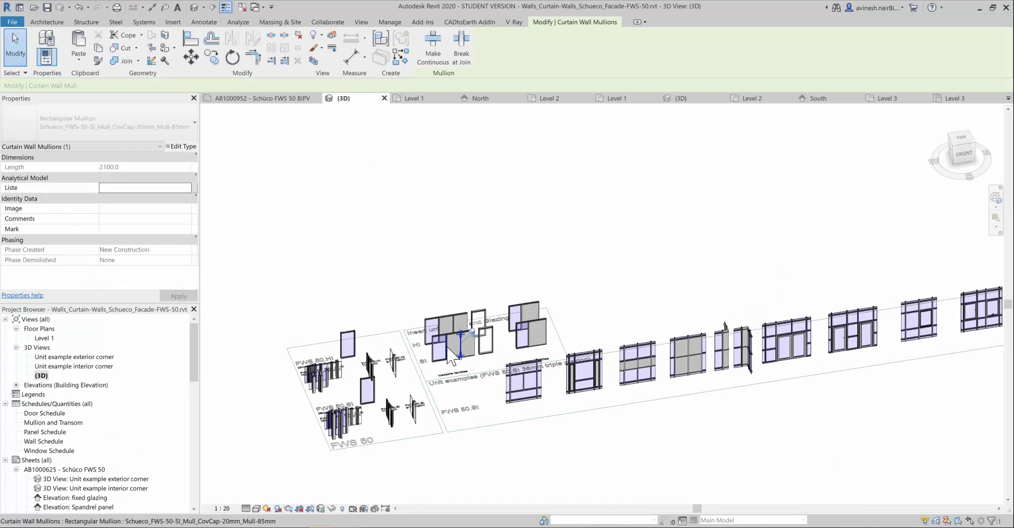
scroll(460, 357, up, 2)
double_click(458, 356)
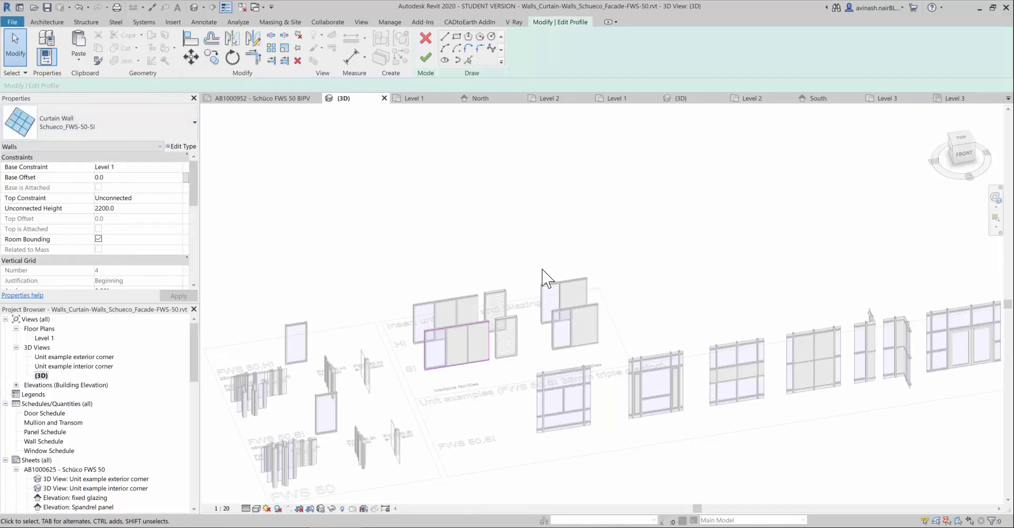
click(425, 39)
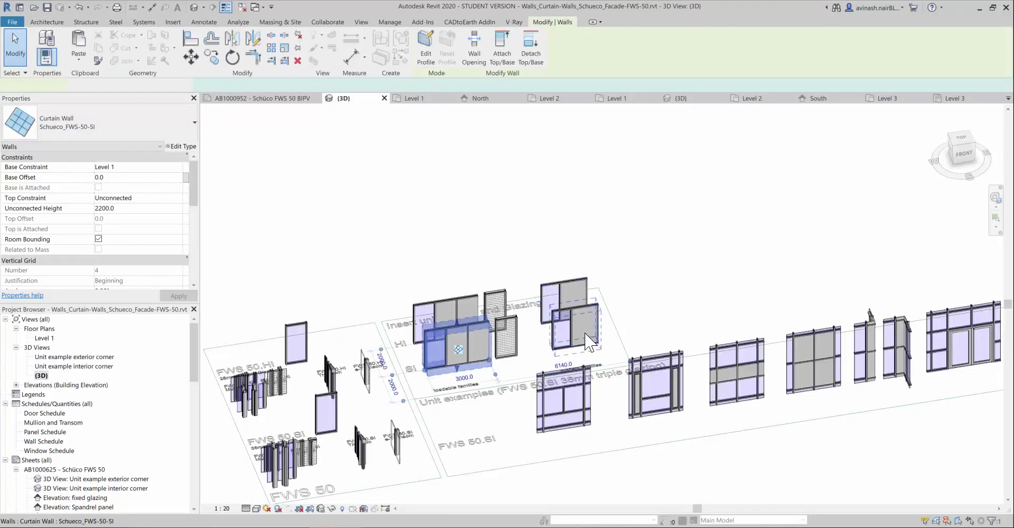
click(588, 342)
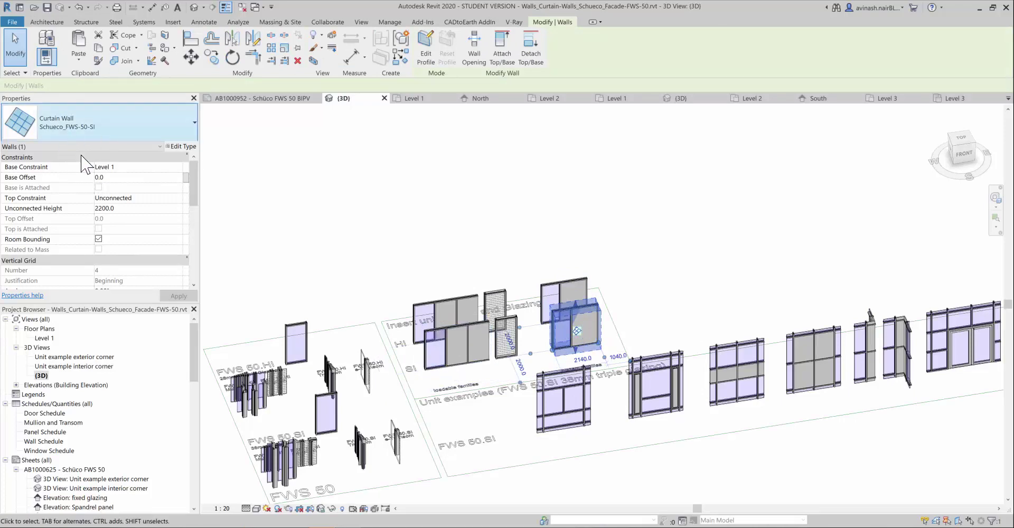
click(516, 208)
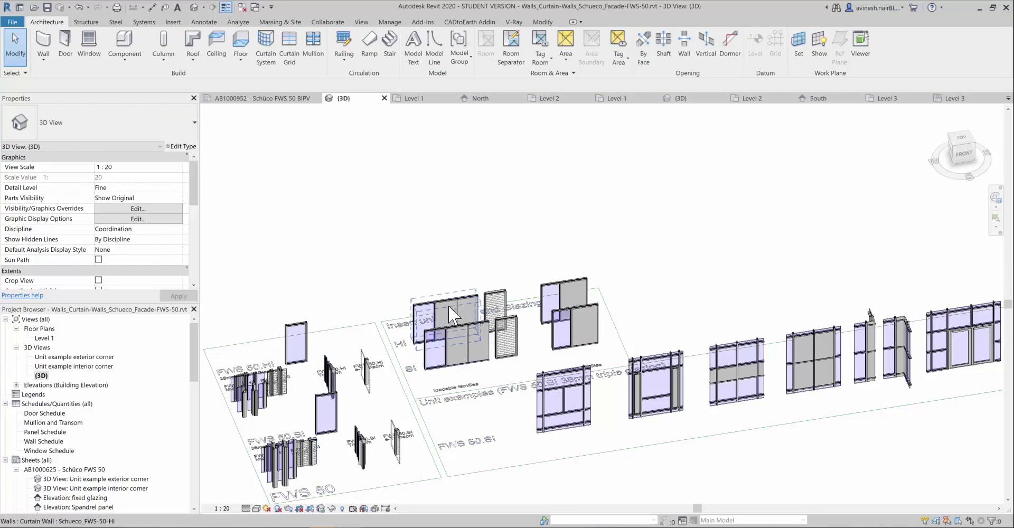
Examine the row of FWS 50 unit examples, checking the family of the double door in the curtain wall
scroll(264, 447, down, 3)
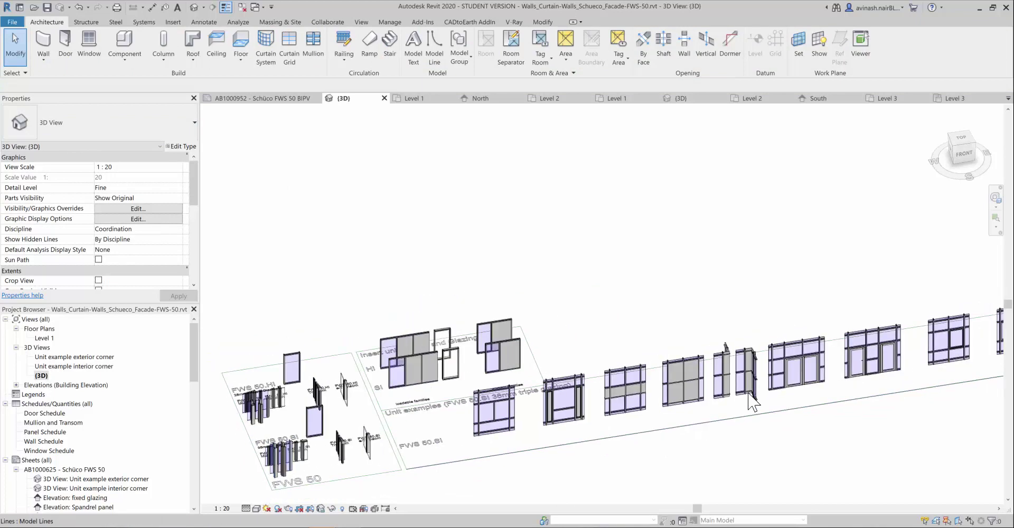
scroll(751, 354, down, 2)
scroll(787, 341, up, 3)
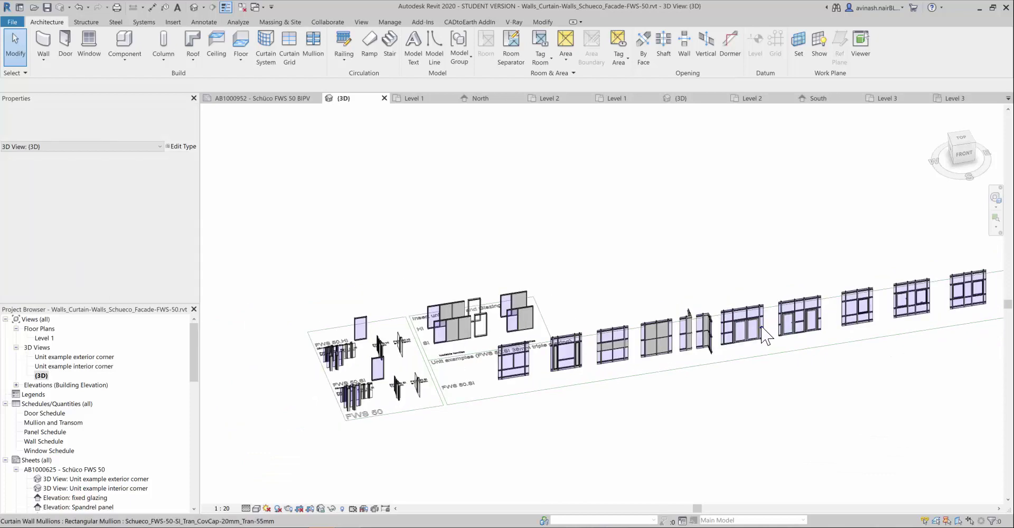
scroll(763, 349, up, 2)
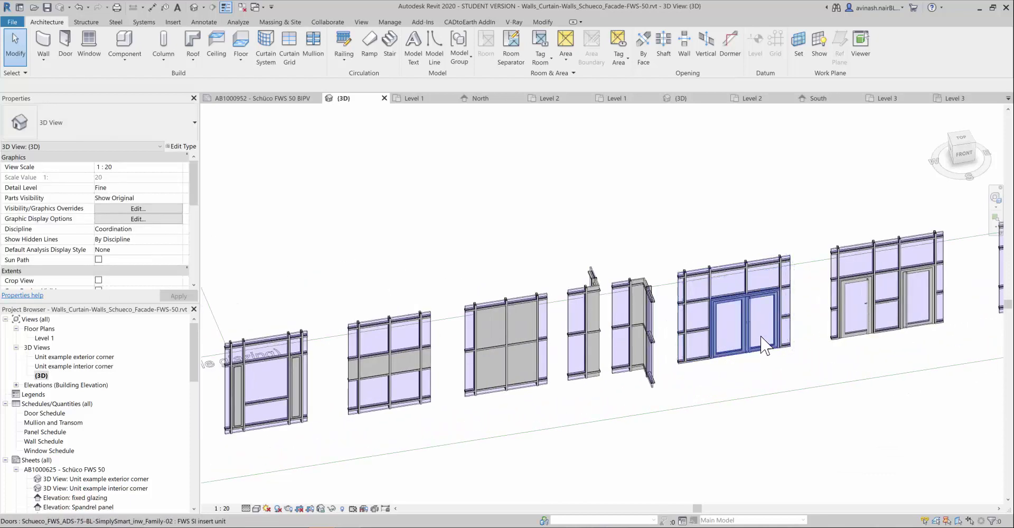
click(763, 346)
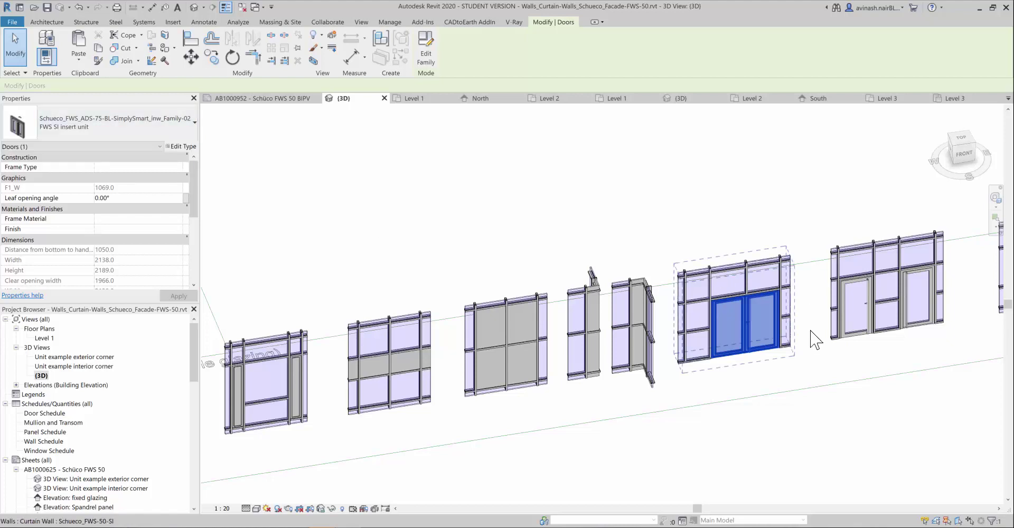
scroll(759, 265, down, 2)
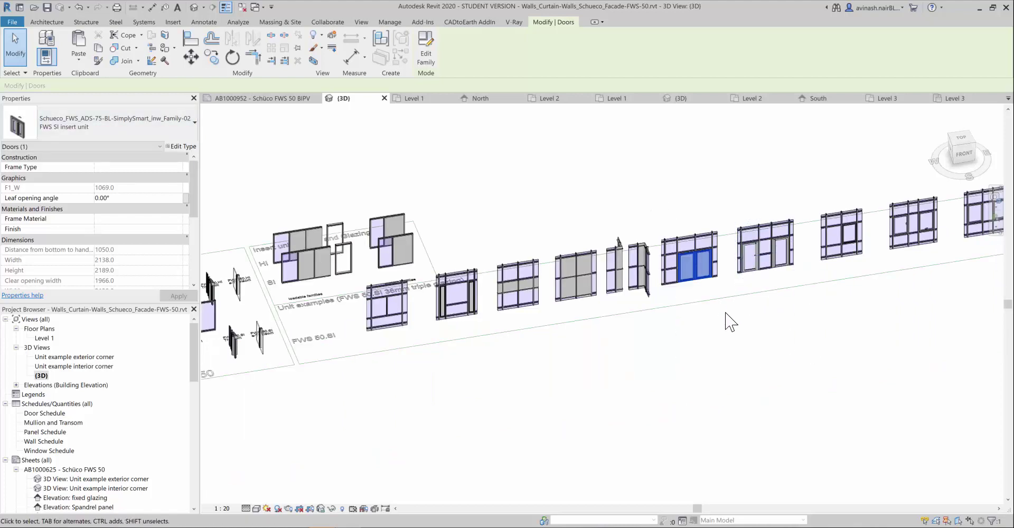
click(640, 348)
scroll(861, 259, down, 2)
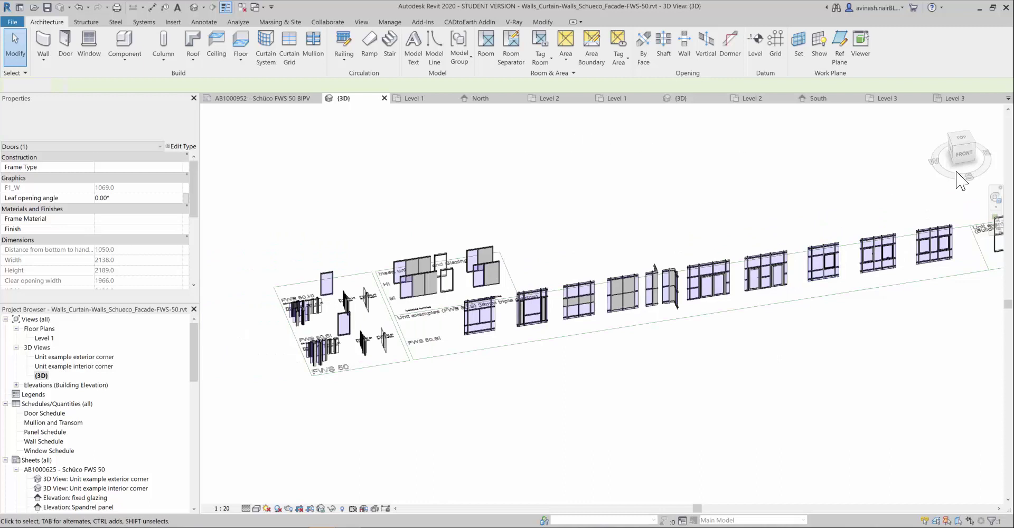
Return to Project2 and open its Level 1 floor plan
click(953, 99)
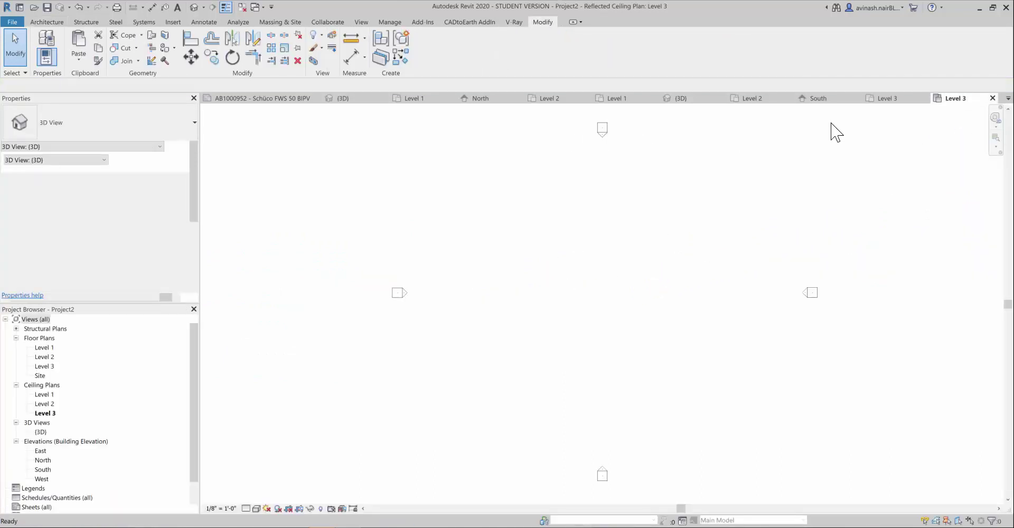
click(883, 99)
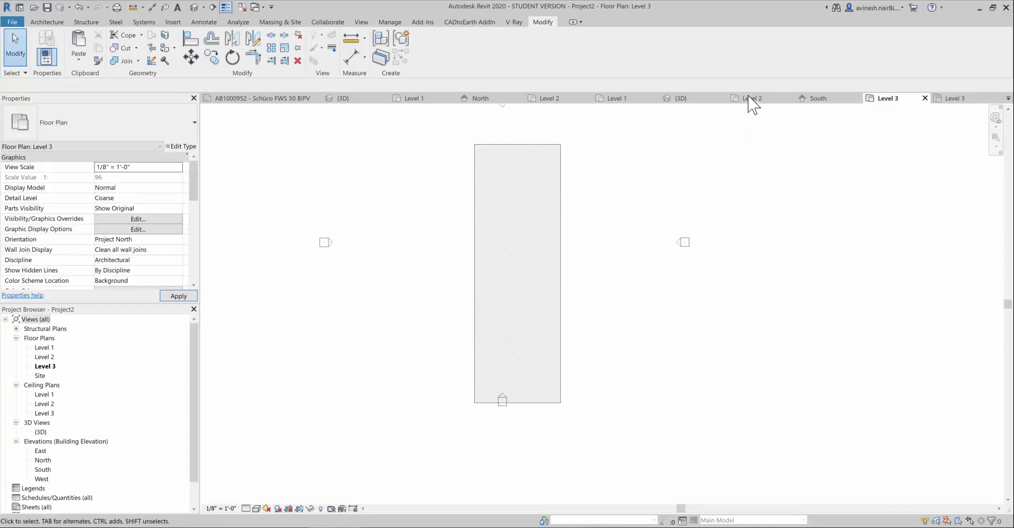
double_click(43, 432)
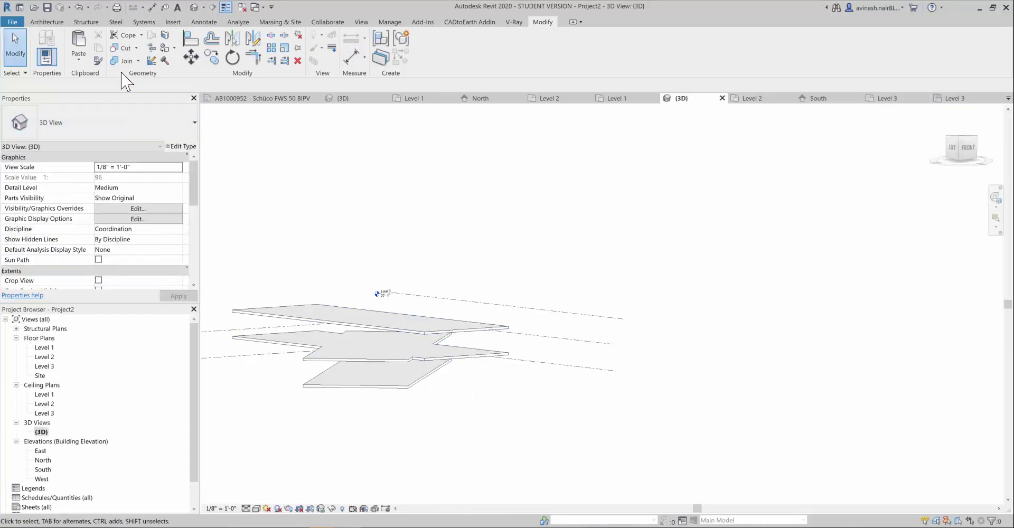
double_click(44, 348)
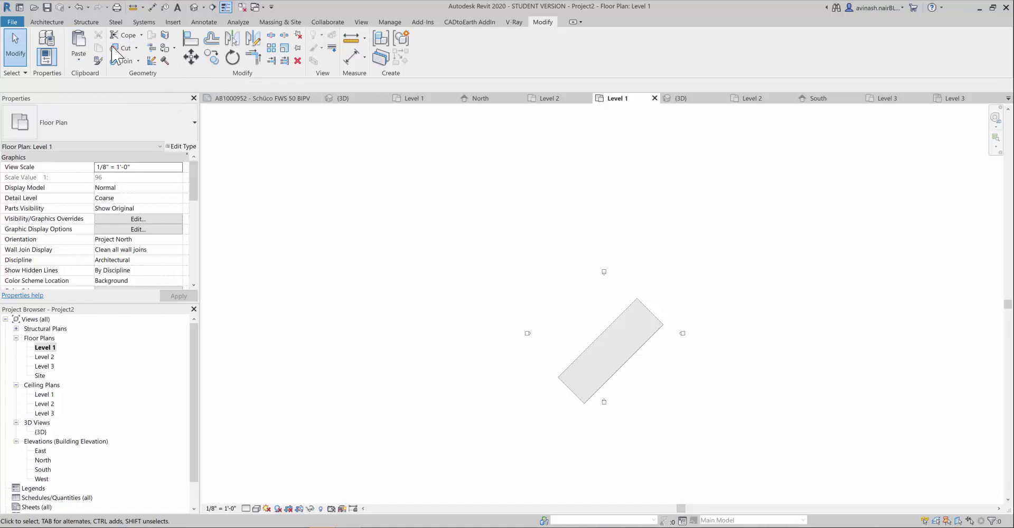
Draw a 120'-0" Generic - 8" wall with 20'-0" unconnected height along the Level 1 floor's long southeast edge
click(47, 21)
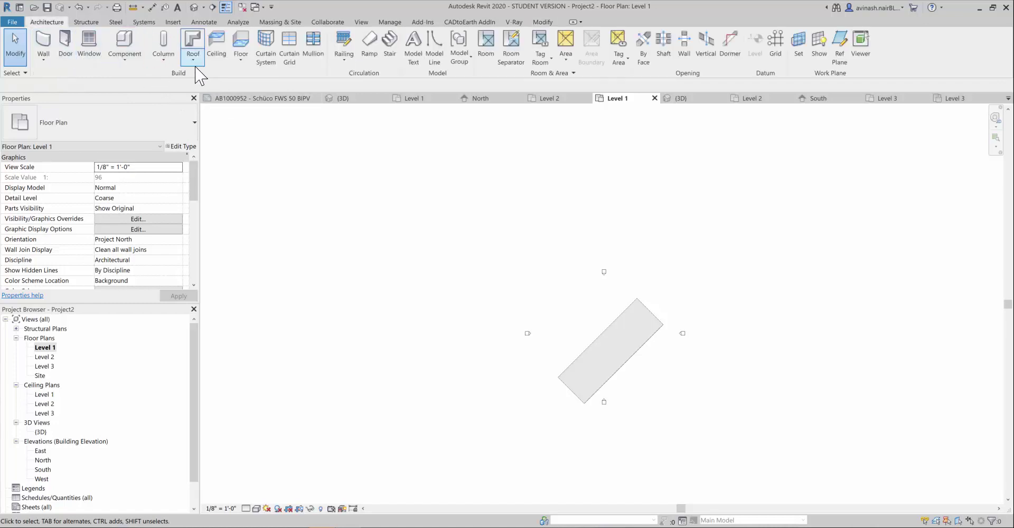
click(44, 59)
click(49, 89)
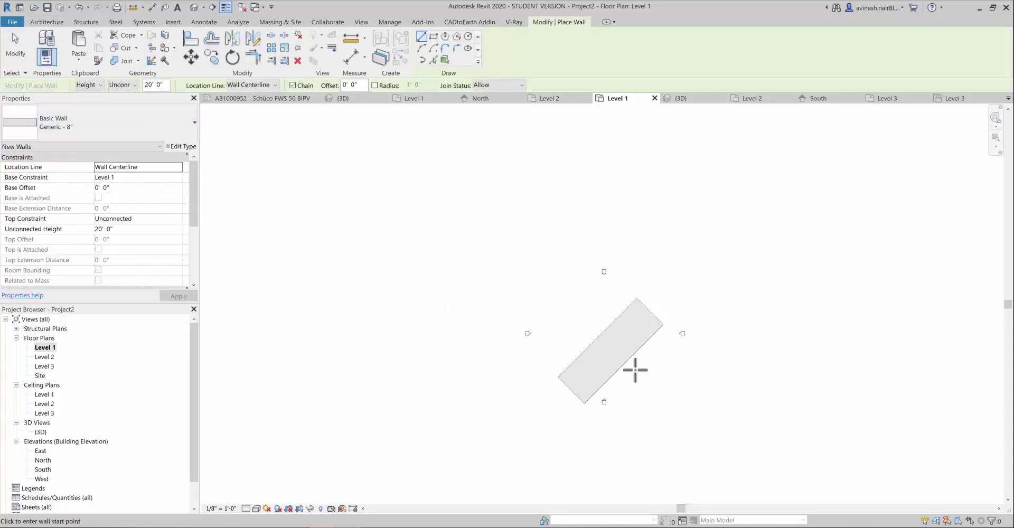
scroll(599, 363, up, 5)
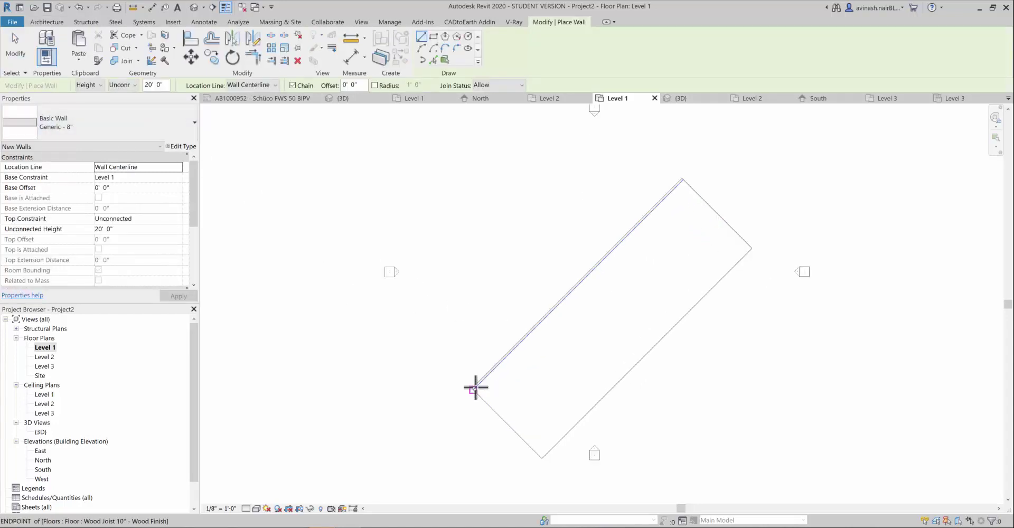
click(543, 458)
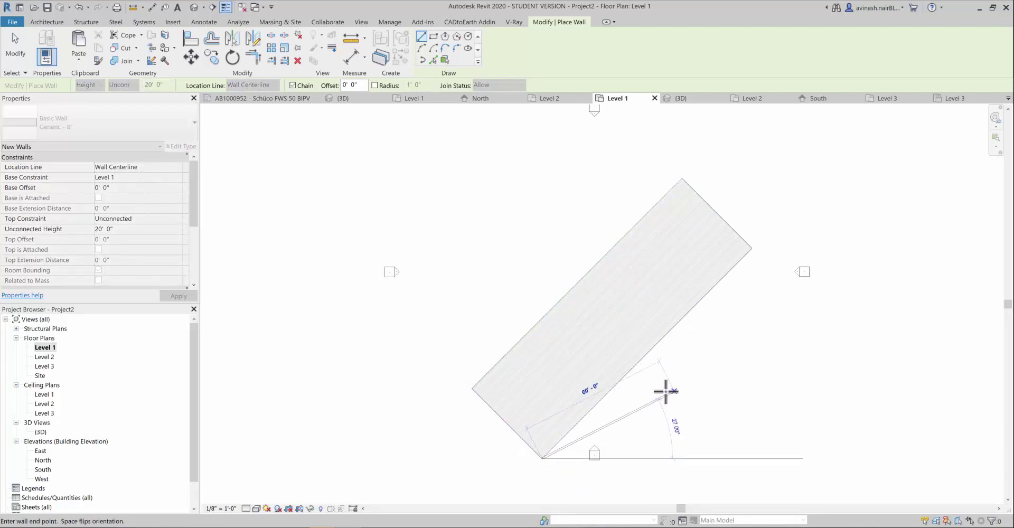
scroll(668, 393, up, 2)
scroll(588, 411, down, 2)
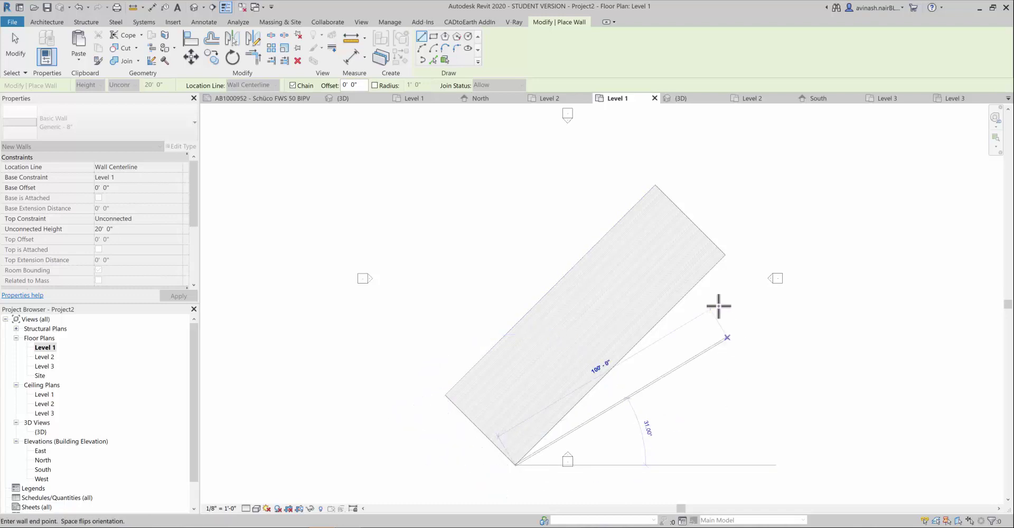
scroll(725, 256, up, 4)
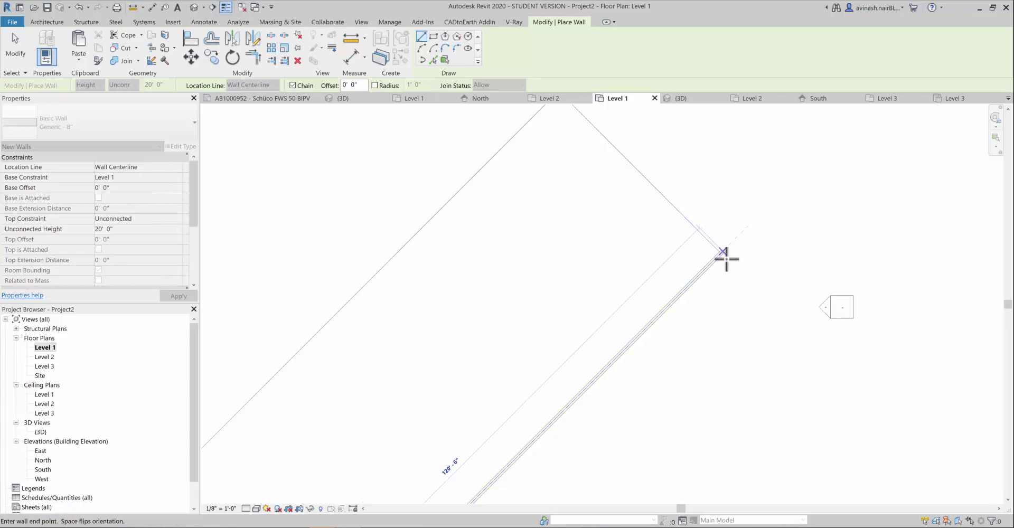
scroll(711, 283, down, 3)
scroll(597, 389, down, 2)
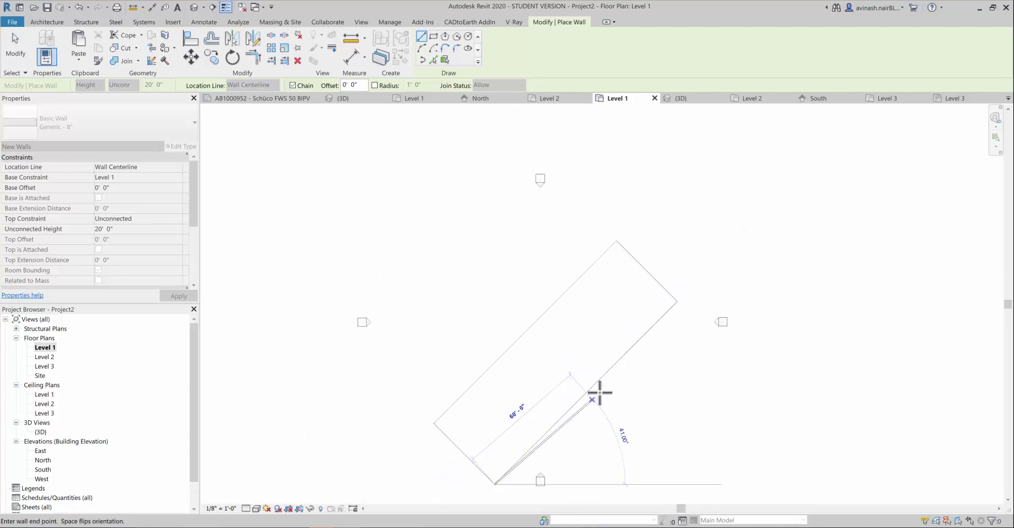
scroll(615, 377, up, 1)
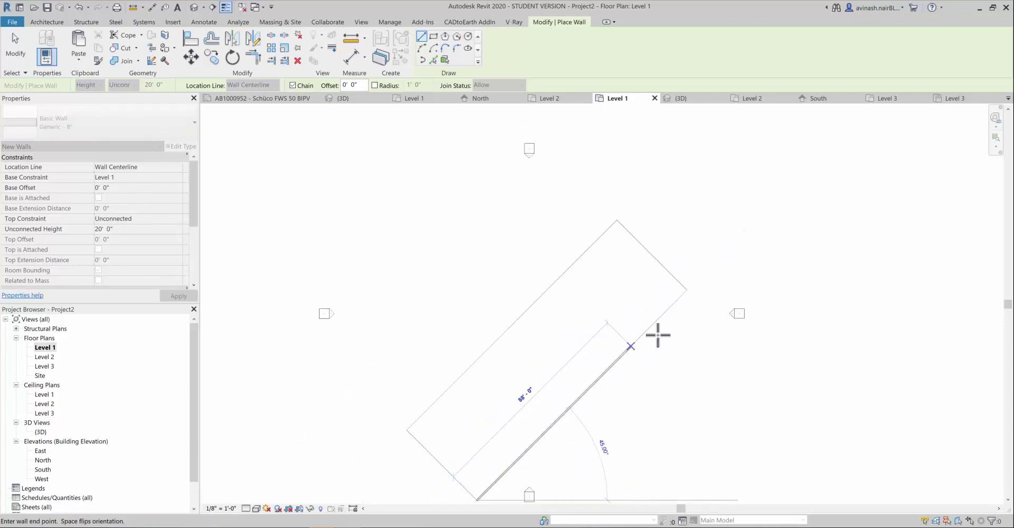
click(687, 290)
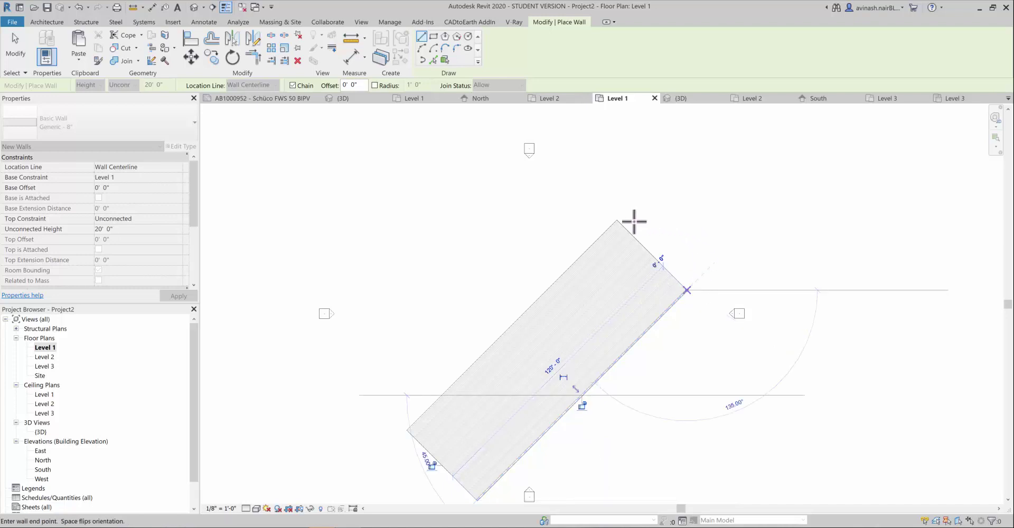
Continue the wall chain along the floor's northeast, northwest and southwest edges to enclose Level 1
click(617, 219)
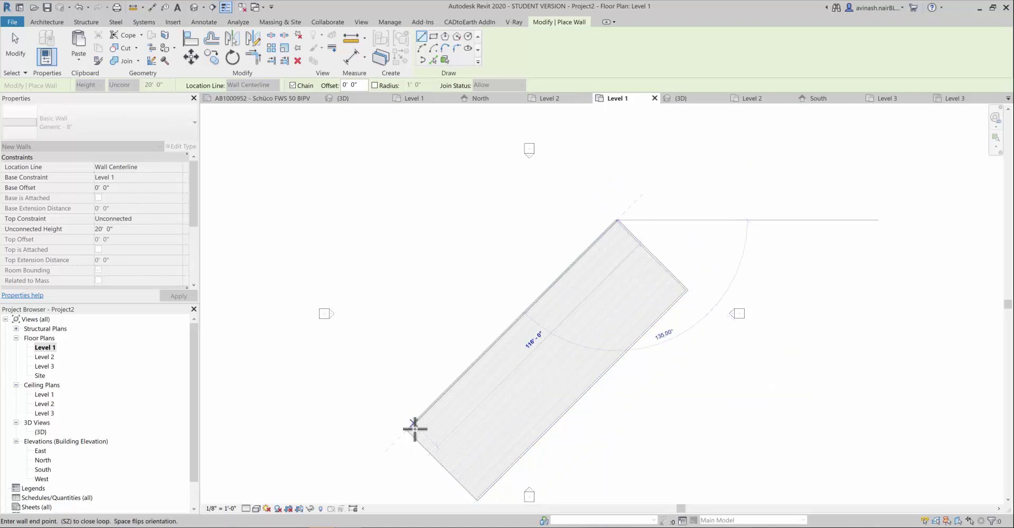
scroll(413, 431, up, 4)
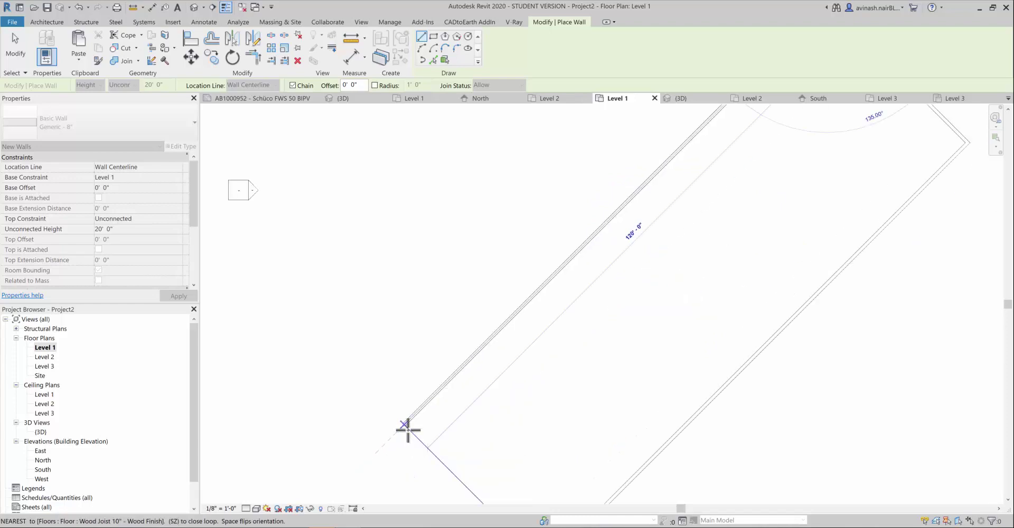
click(408, 425)
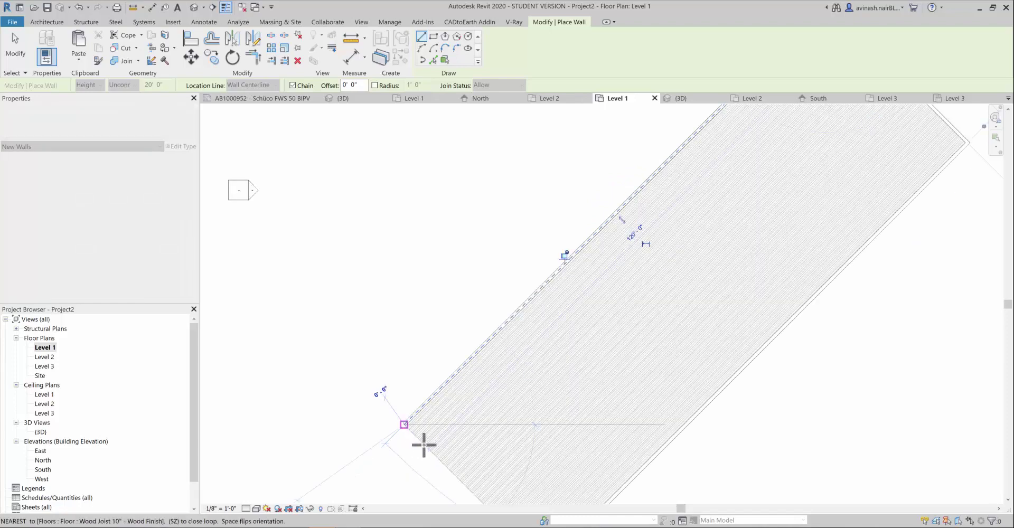
scroll(424, 444, down, 4)
scroll(396, 369, up, 4)
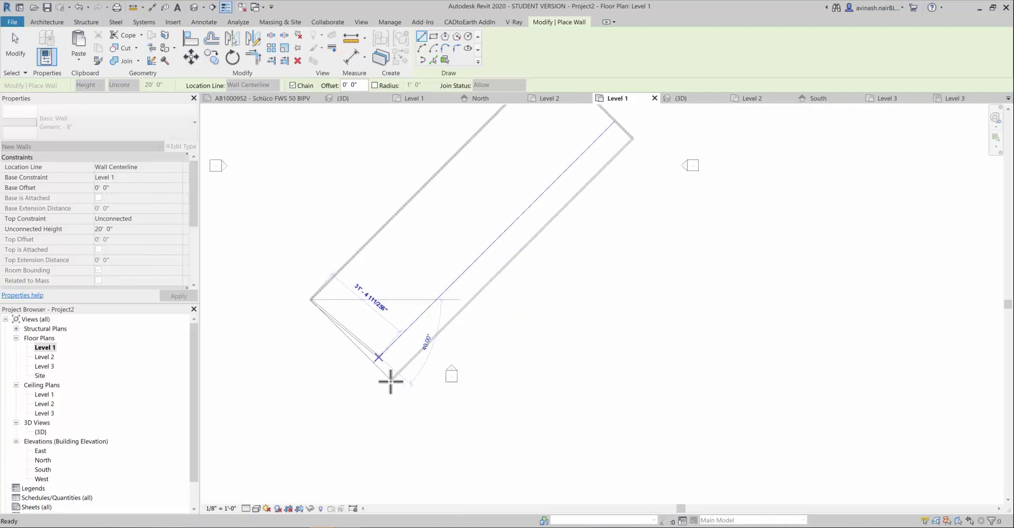
click(396, 393)
scroll(395, 389, up, 2)
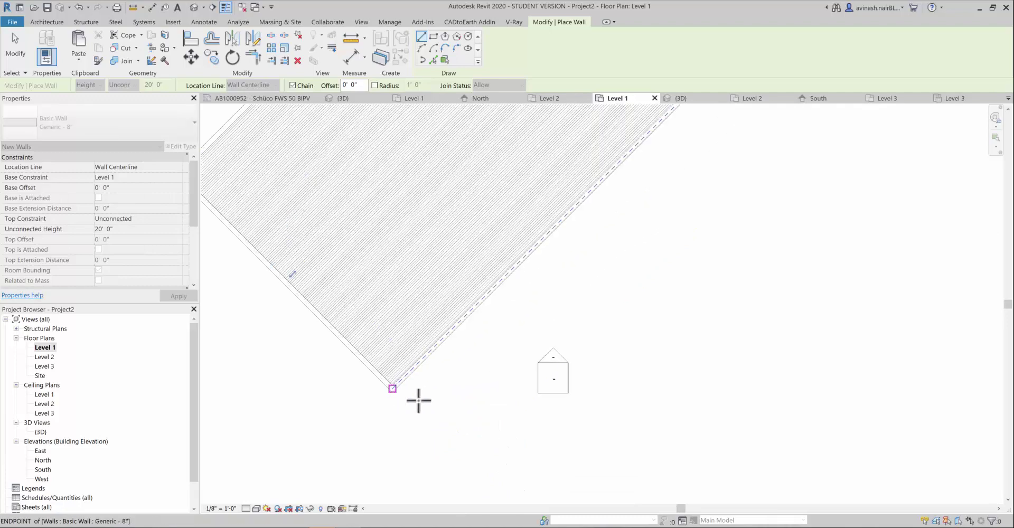
scroll(448, 416, down, 3)
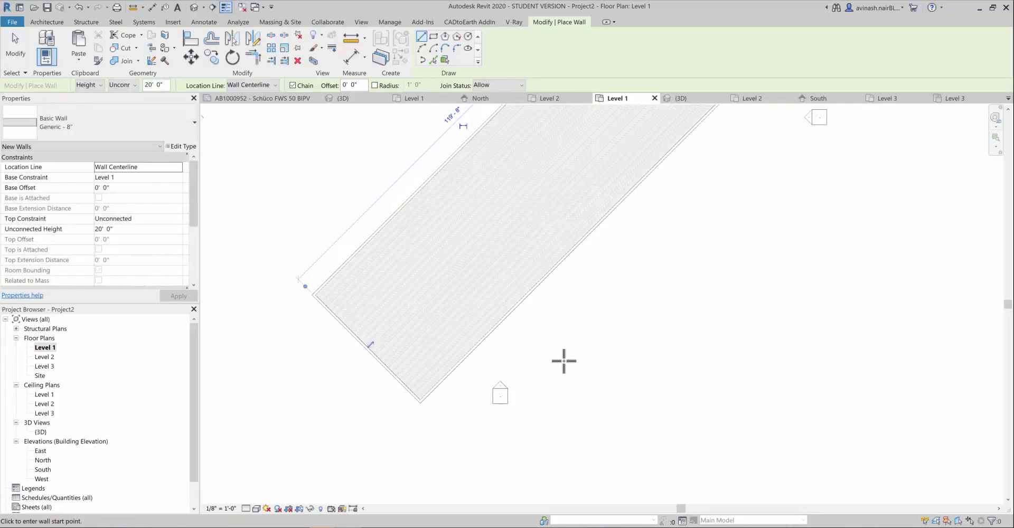
scroll(564, 359, down, 3)
key(Escape)
key(Escape)
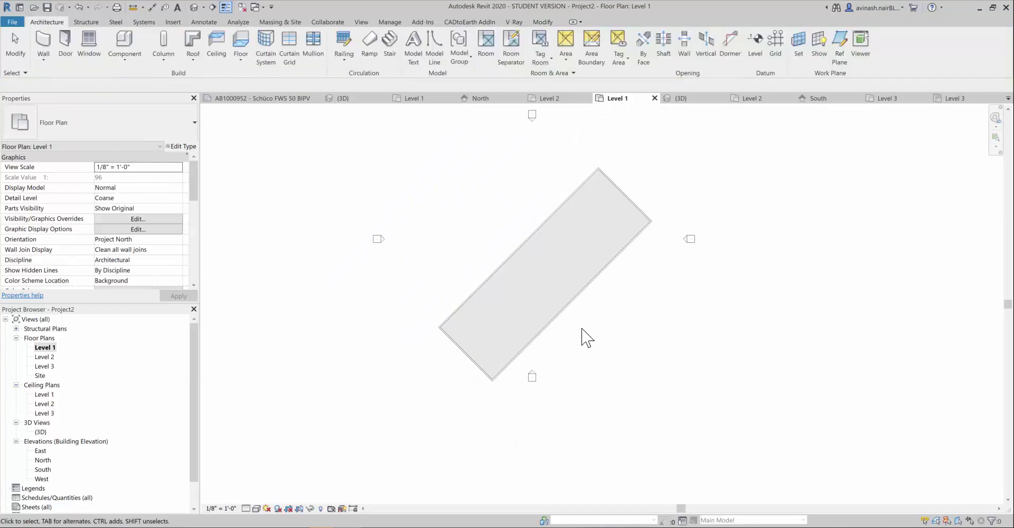
click(552, 321)
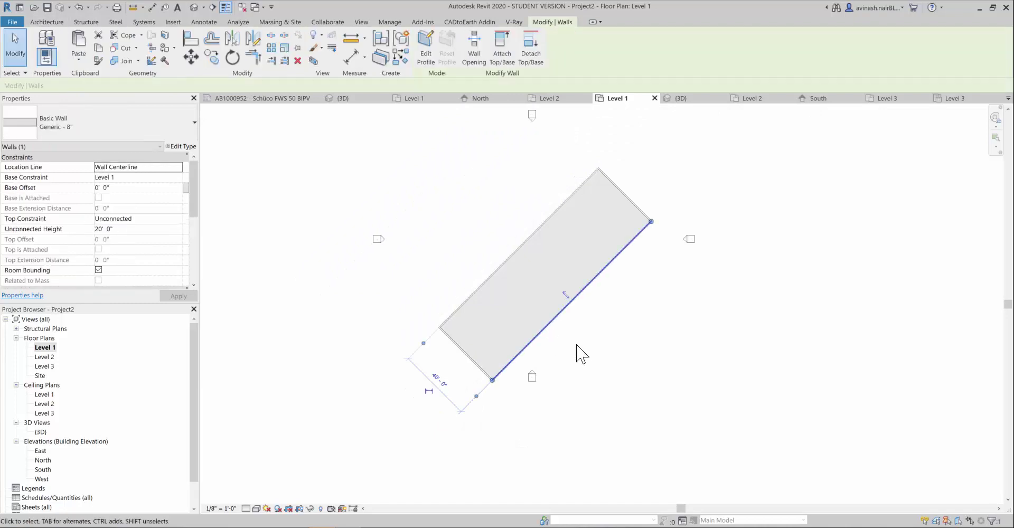
click(716, 334)
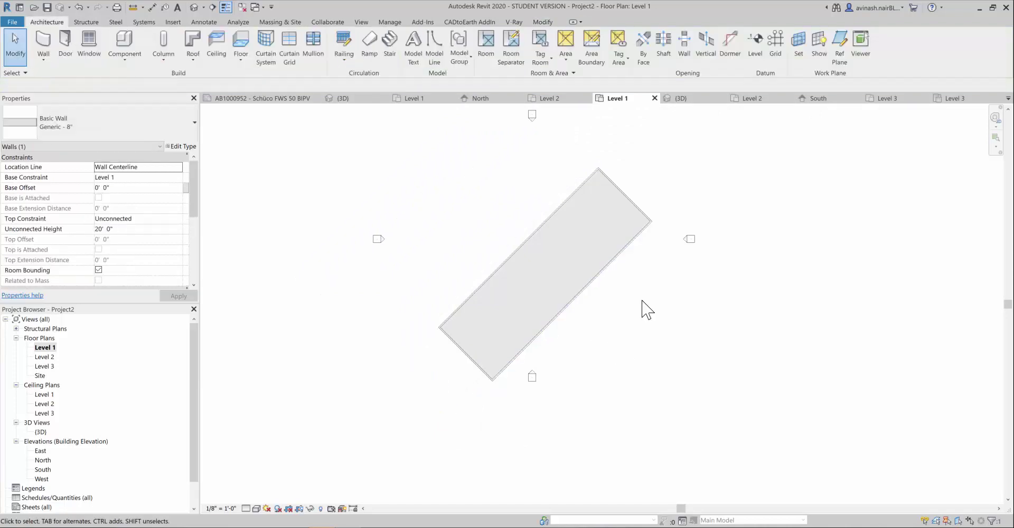
Switch to the Schüco file's default 3D view and copy the Schueco_FWS-50-HI sample curtain wall
click(283, 100)
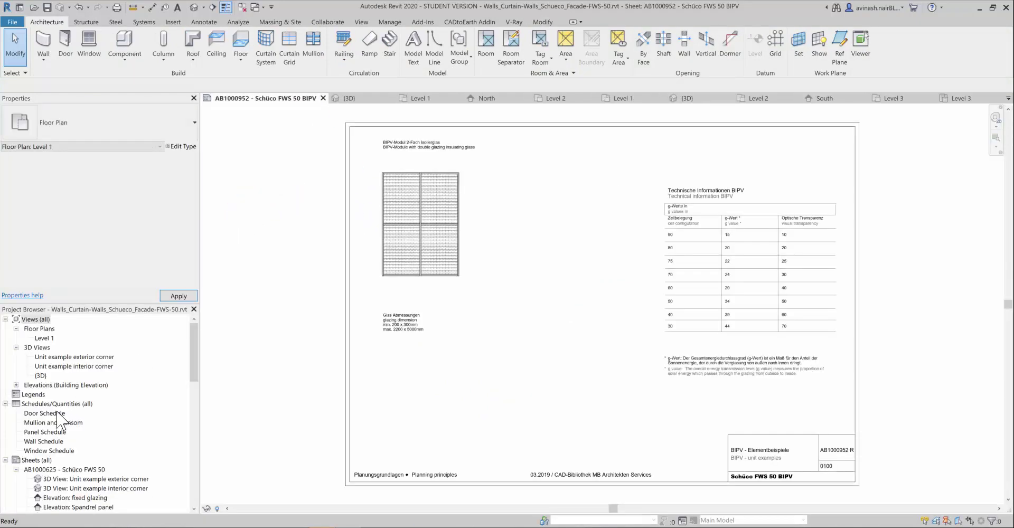
double_click(40, 376)
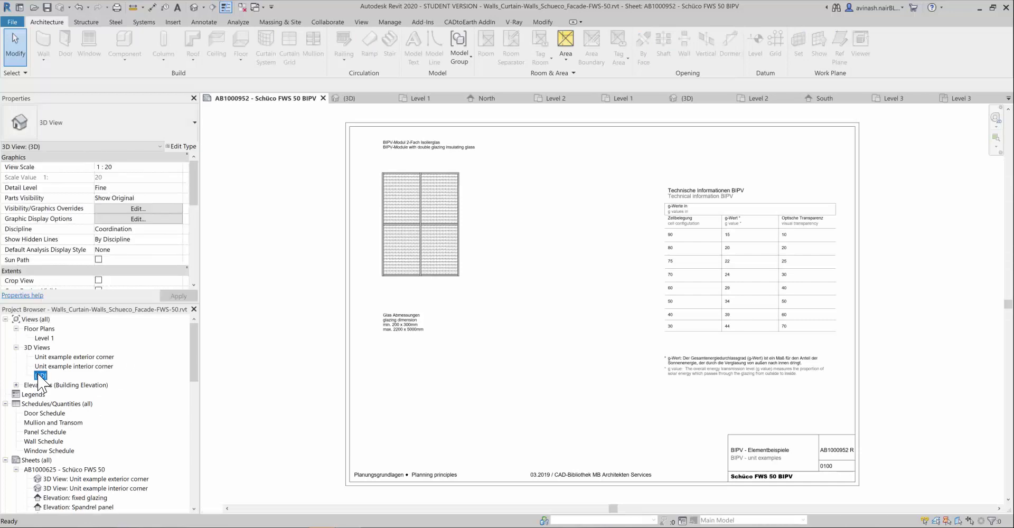
scroll(383, 312, up, 2)
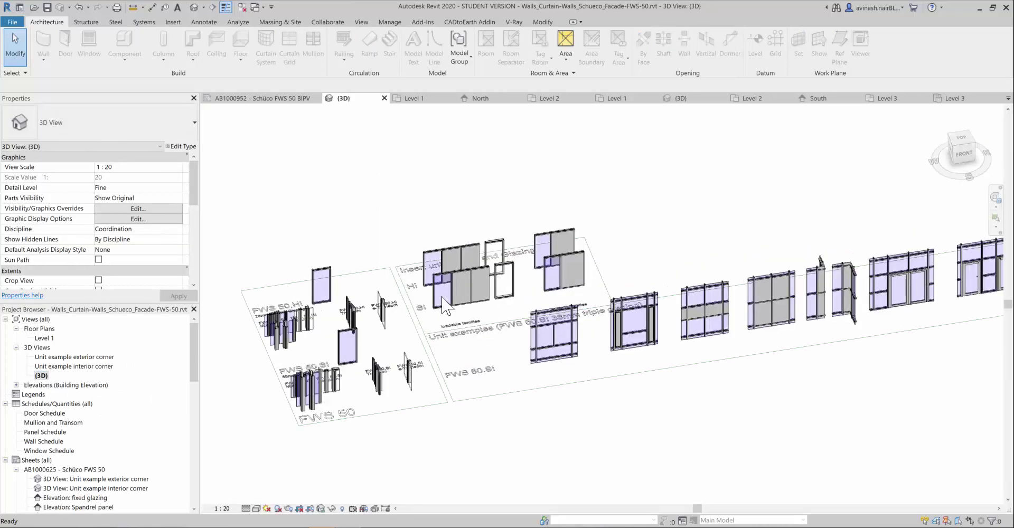
scroll(442, 261, up, 2)
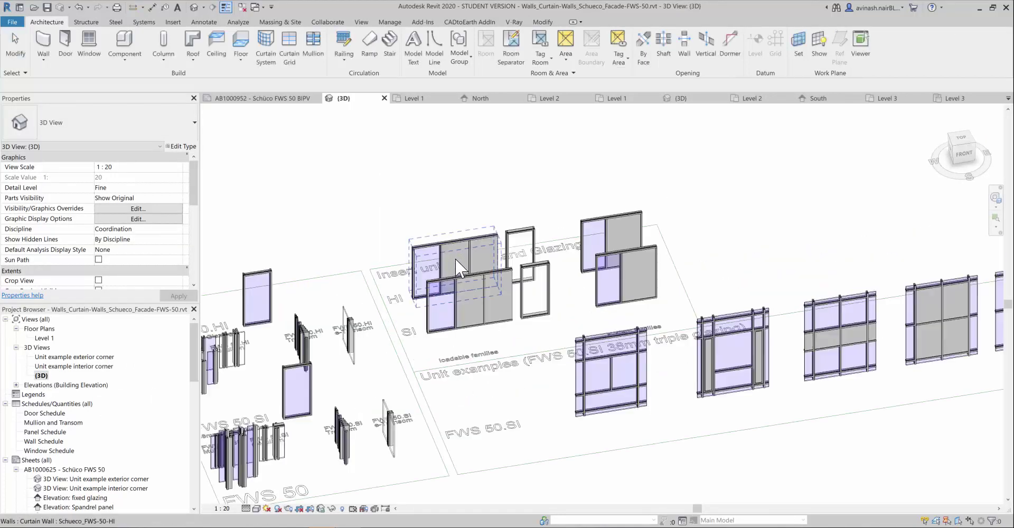
click(456, 262)
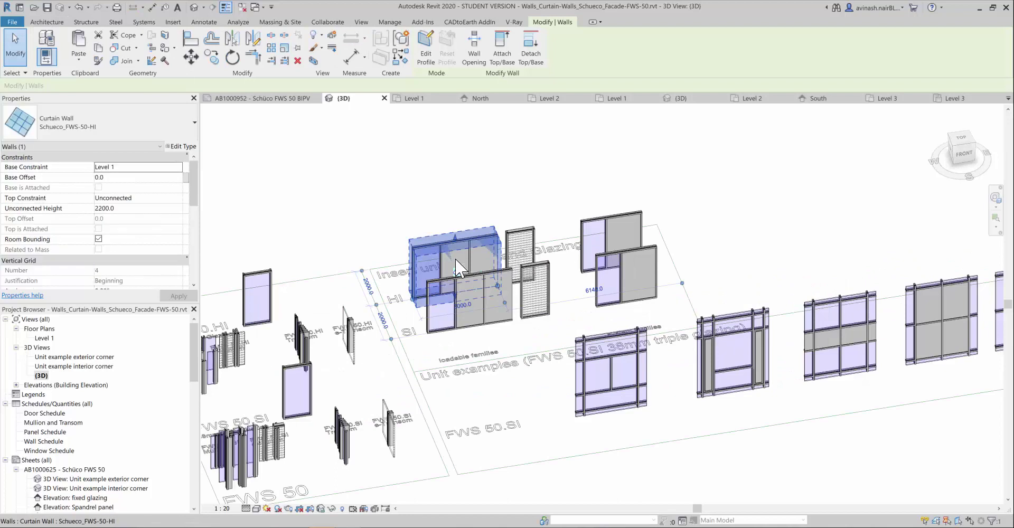
click(452, 205)
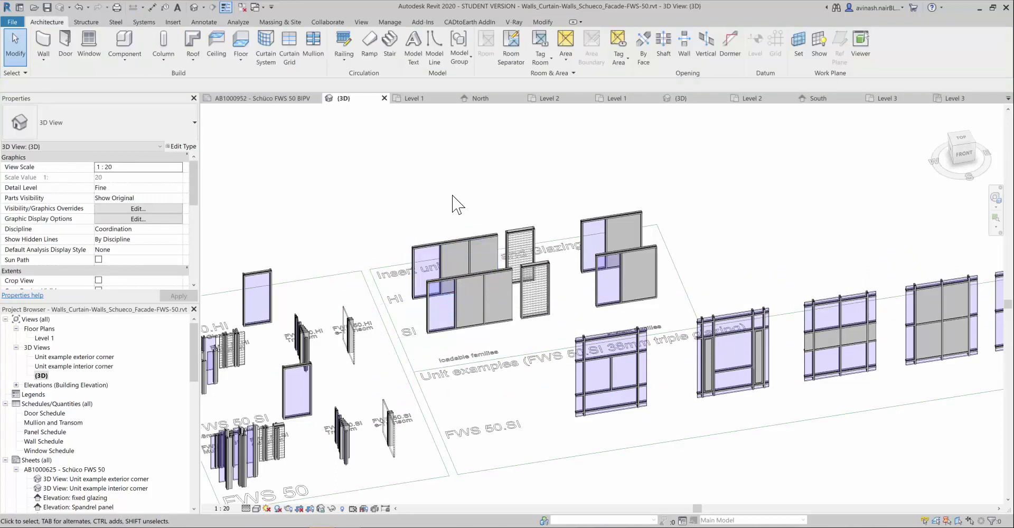
click(451, 244)
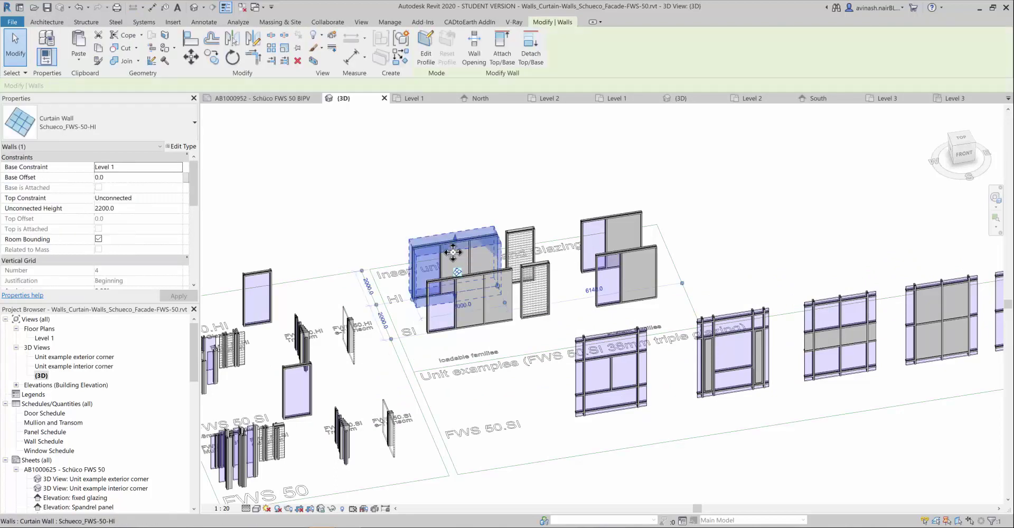
click(446, 190)
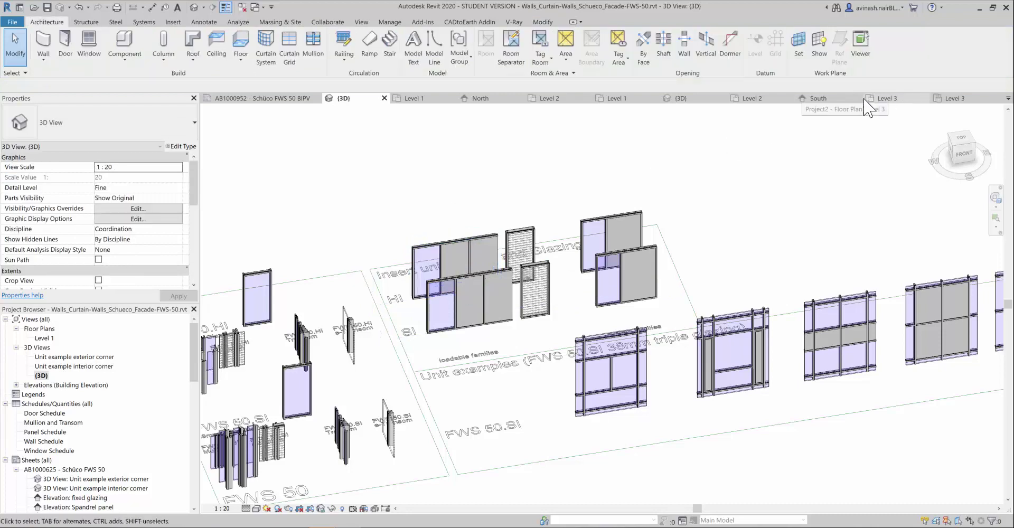
Paste the curtain wall into Project2's 3D view, accepting the duplicate types, and place it clear of the building's west side
click(883, 99)
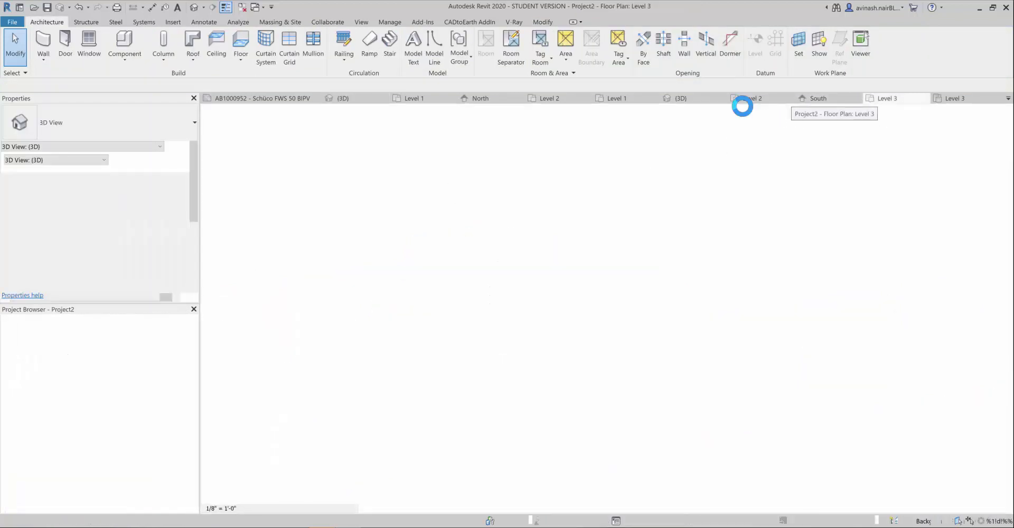
click(690, 102)
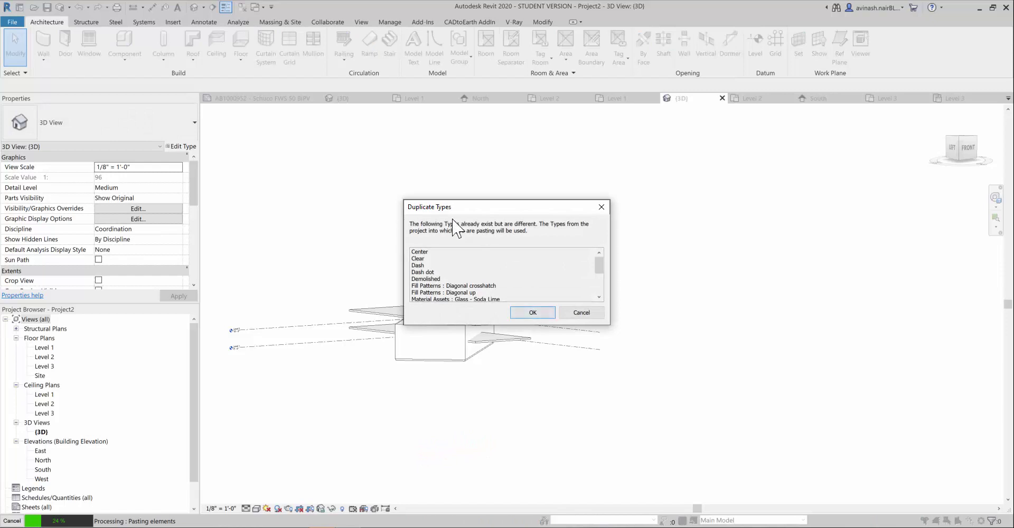
click(554, 313)
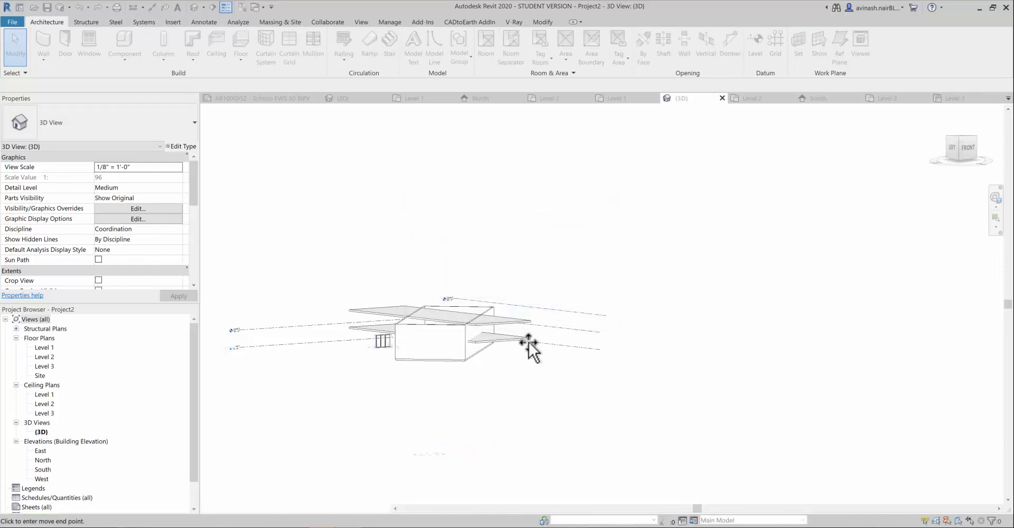
key(Escape)
scroll(382, 344, up, 3)
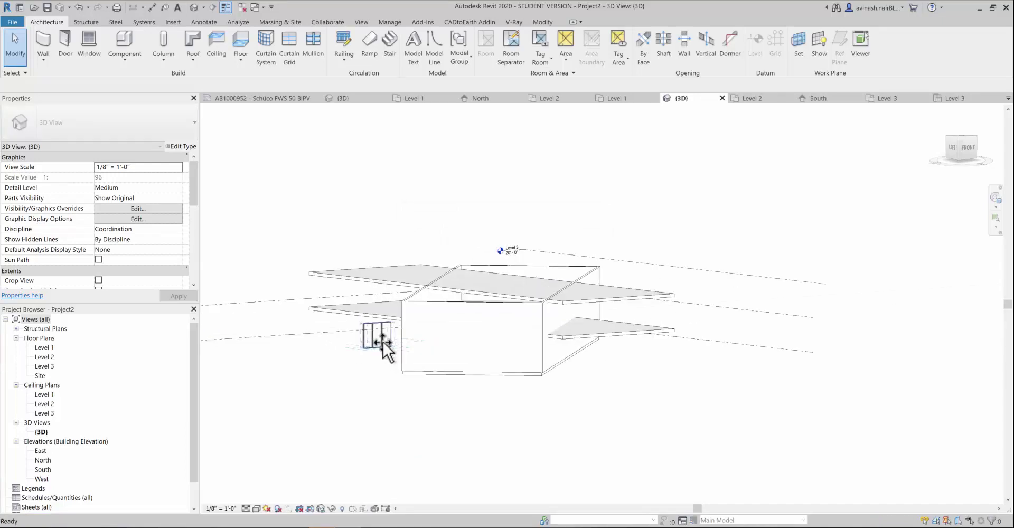
drag(382, 341, 241, 354)
drag(246, 221, 250, 234)
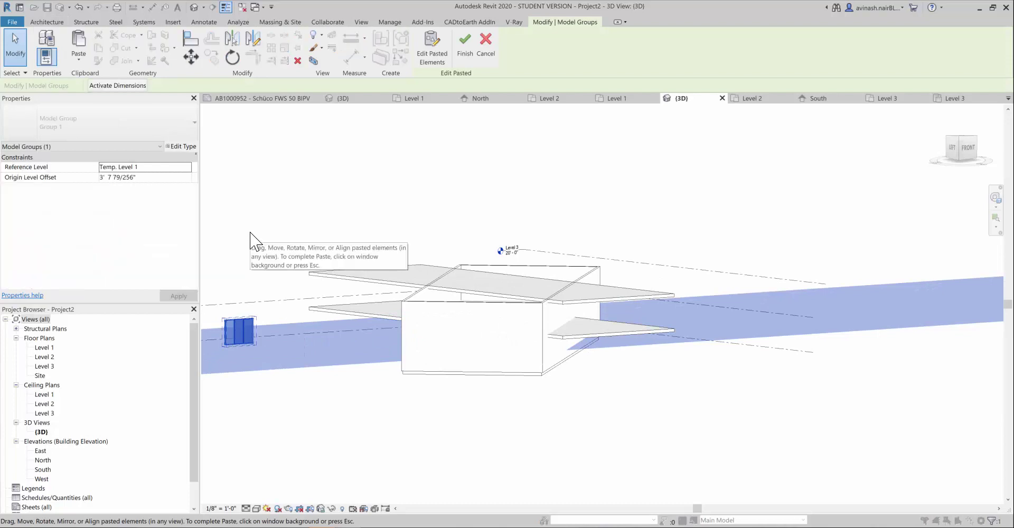
click(281, 188)
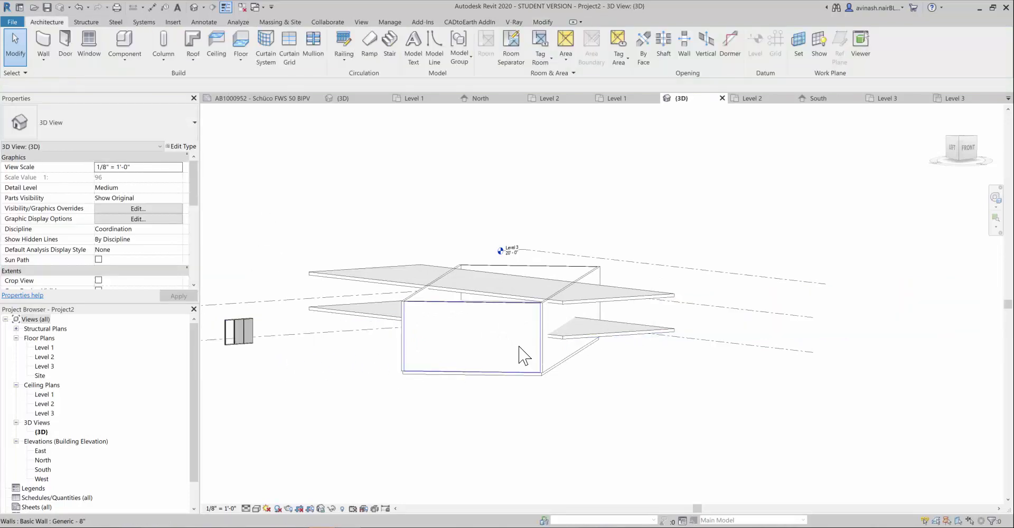
Lower the short southwest wall's top below the Level 2 floor, to an unconnected height of about 7' 7"
scroll(590, 359, up, 3)
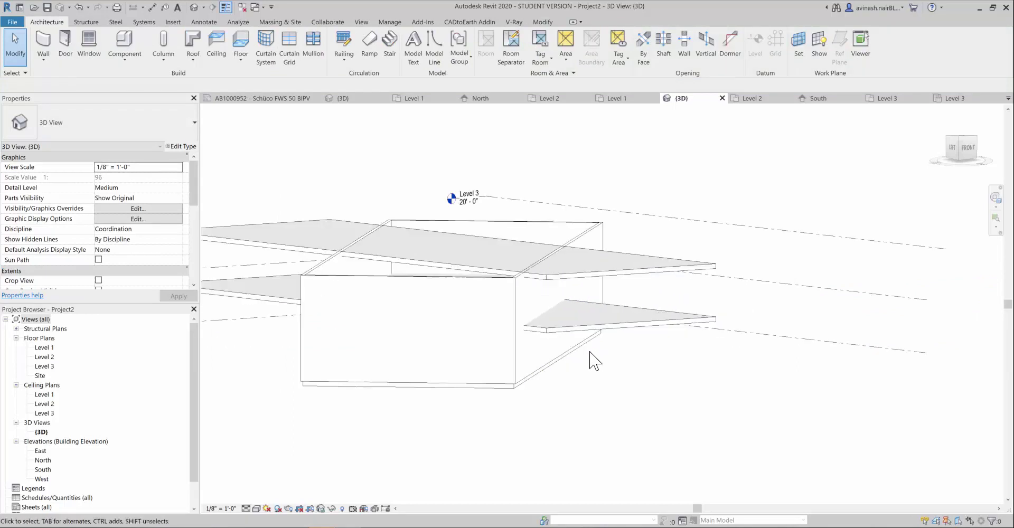
click(486, 319)
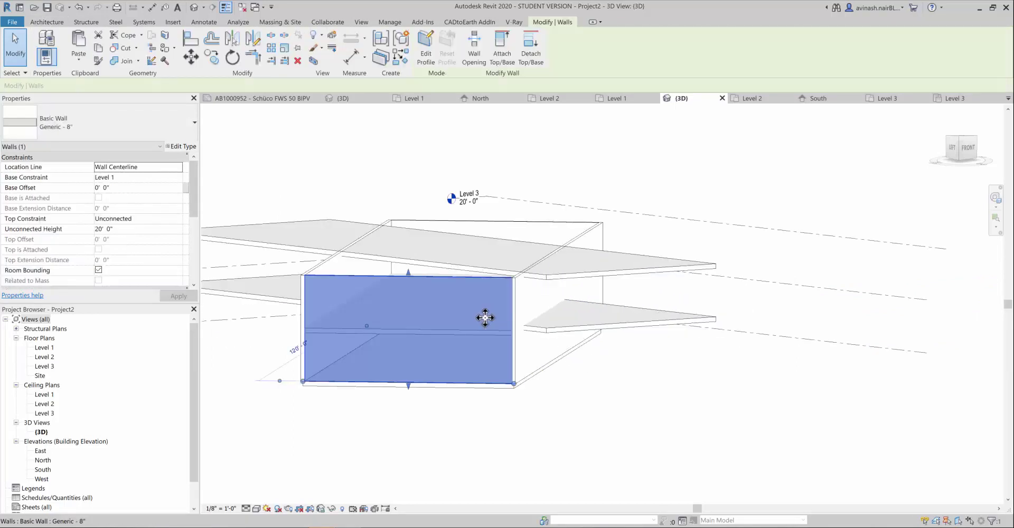
scroll(423, 295, up, 2)
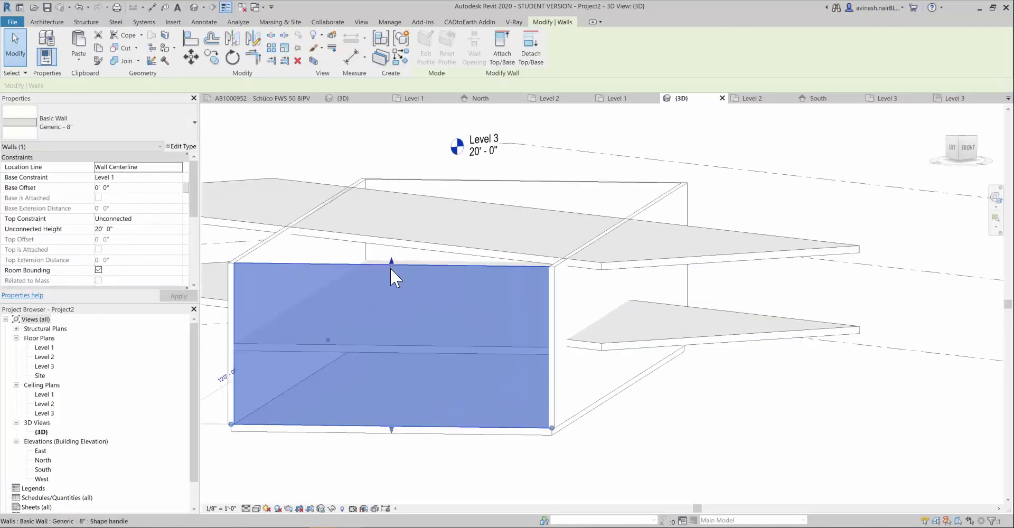
drag(391, 268, 394, 364)
click(641, 441)
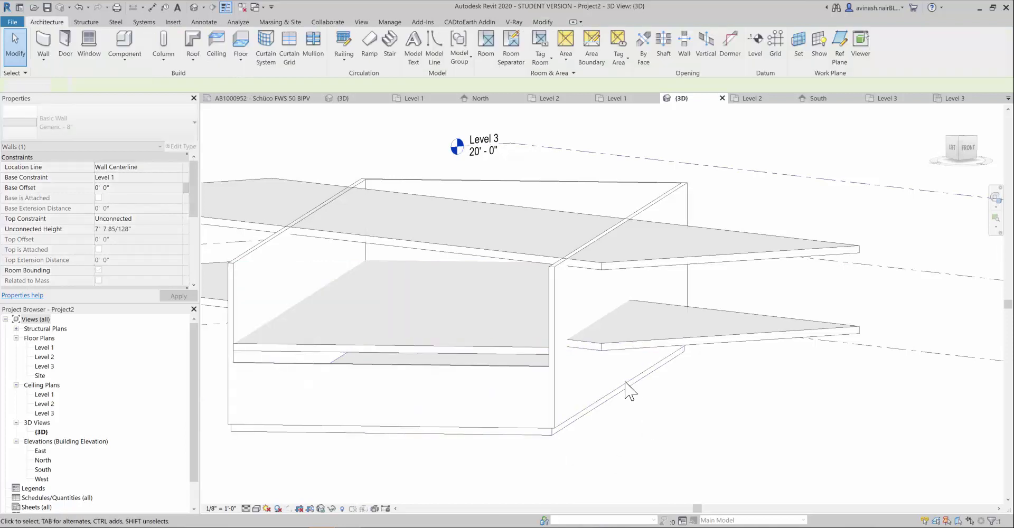
Lower the long southeast wall's top and align it with the Level 2 floor's underside in the South elevation, at 9' 1 1/4" height
click(605, 363)
drag(618, 258, 607, 317)
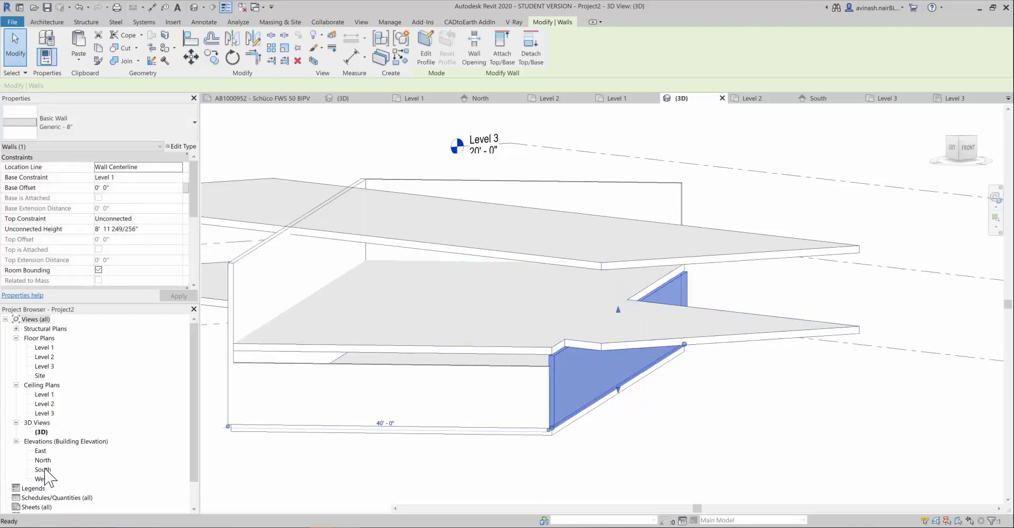
double_click(42, 470)
scroll(634, 335, up, 3)
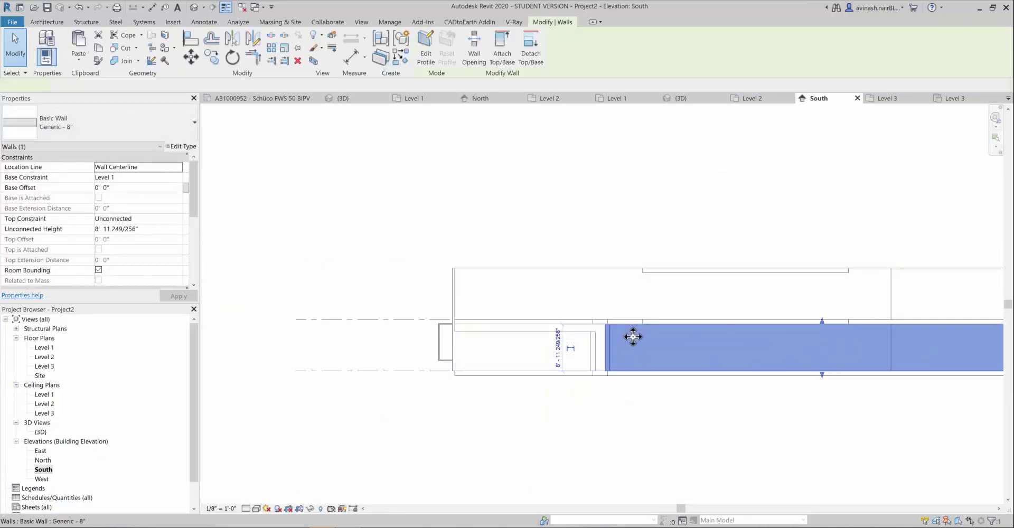
scroll(970, 322, up, 2)
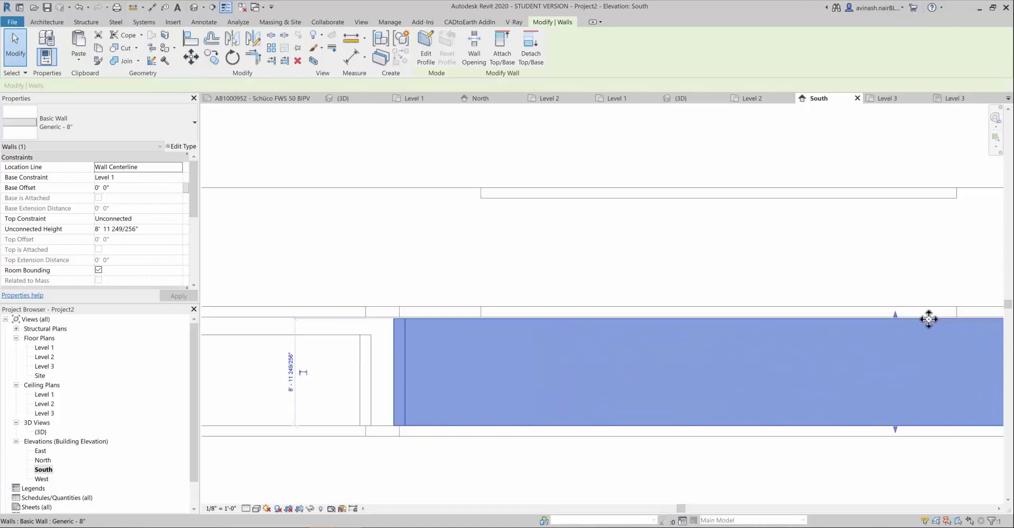
drag(896, 315, 894, 188)
scroll(643, 338, down, 3)
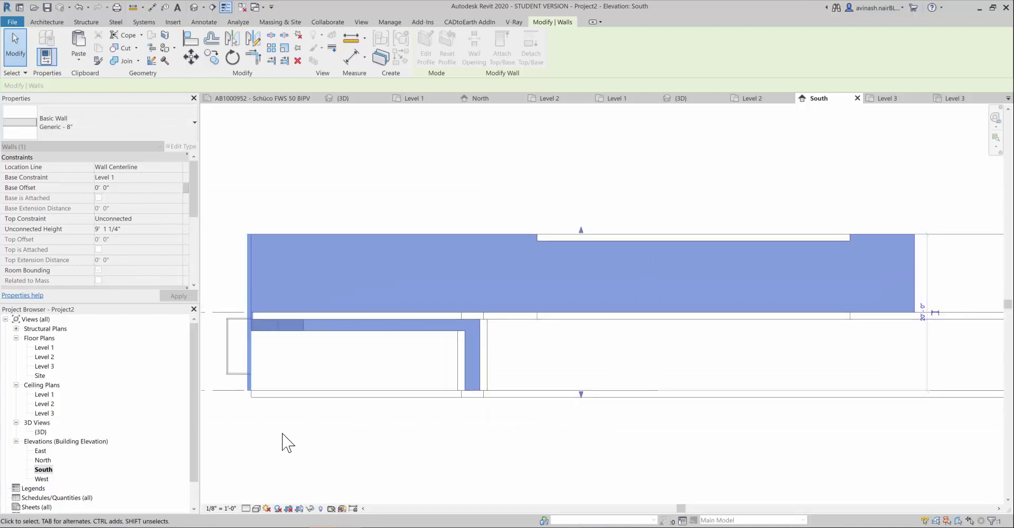
click(284, 434)
Raise the short southwest wall's top to the underside of the Level 2 floor, at 9' 1 1/4" height
scroll(250, 378, up, 2)
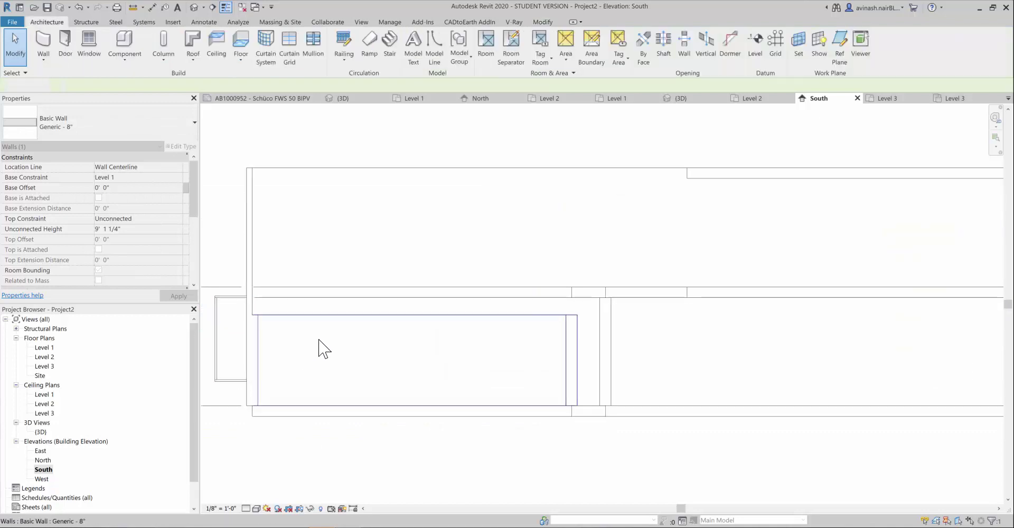
click(382, 318)
drag(414, 310, 415, 297)
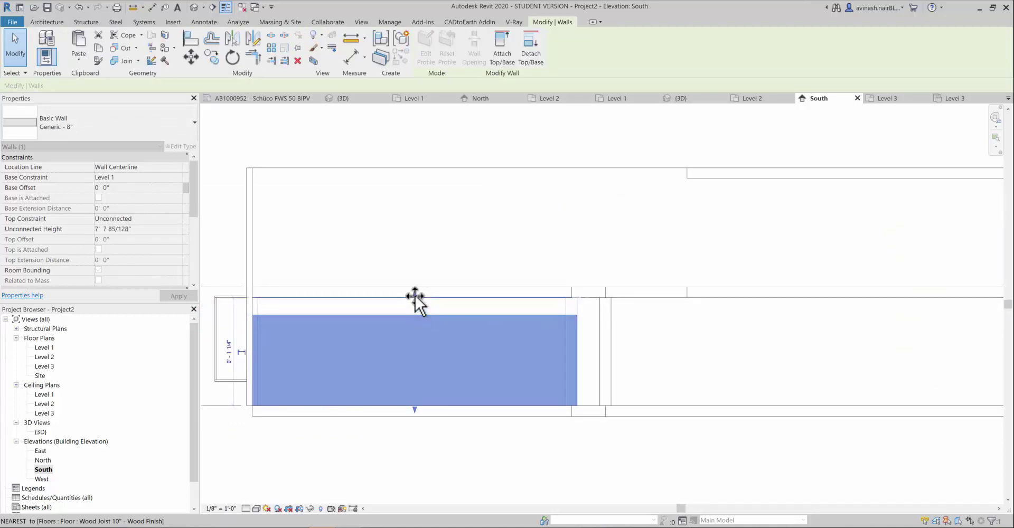
click(427, 450)
Lower the short northeast wall's top from Level 3 to the underside of the Level 2 floor, at 9' 1 1/4" height
scroll(431, 456, down, 4)
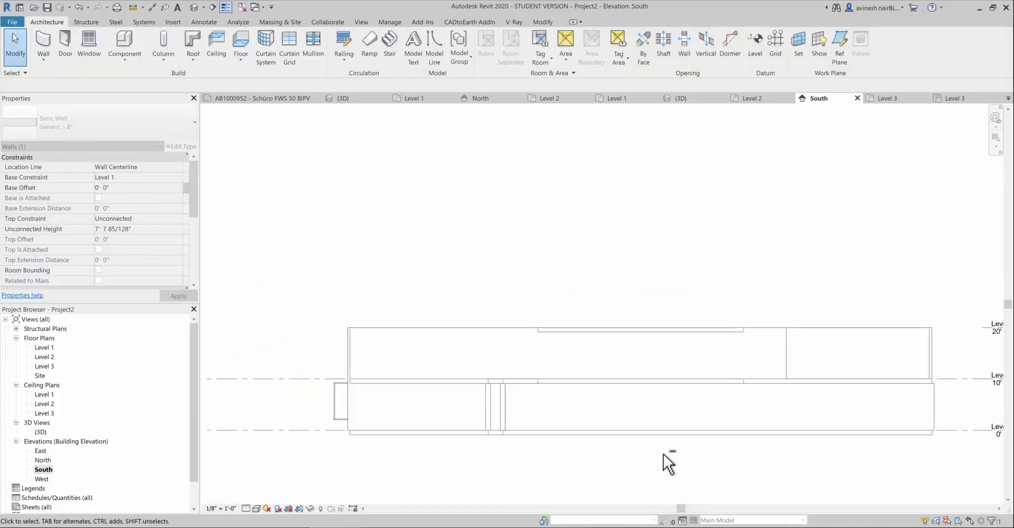
click(775, 356)
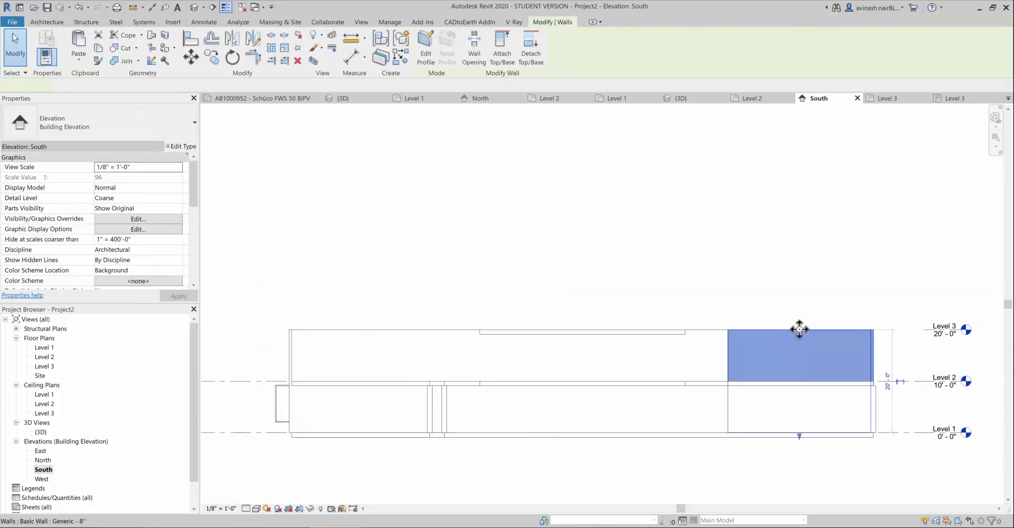
scroll(801, 328, up, 1)
drag(797, 396, 799, 422)
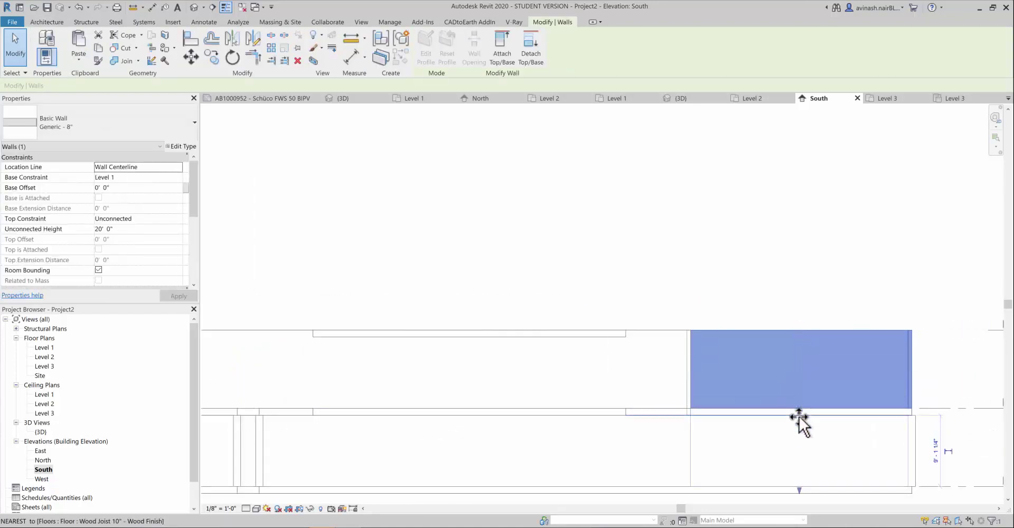
click(709, 297)
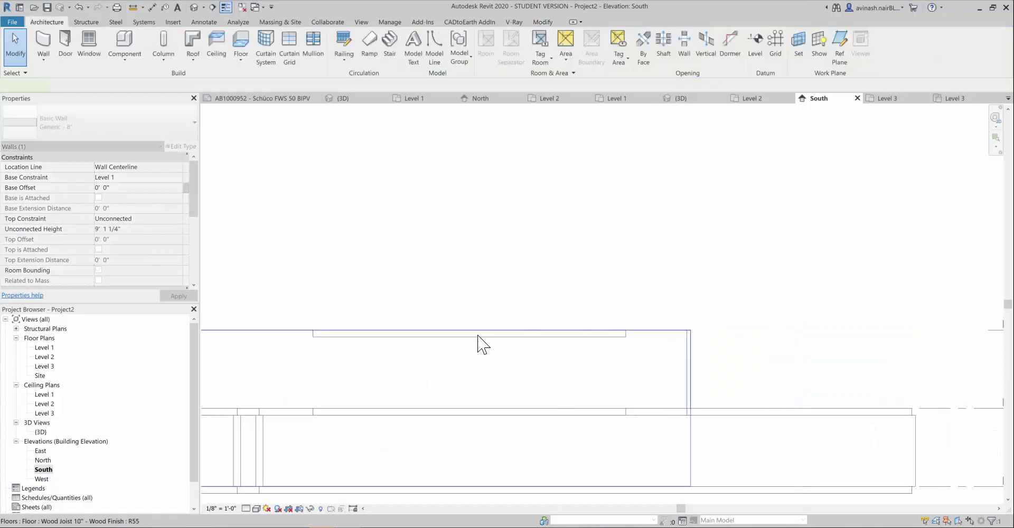
Lower the remaining long northwest wall's top to the underside of the Level 2 floor
click(482, 344)
scroll(431, 369, down, 2)
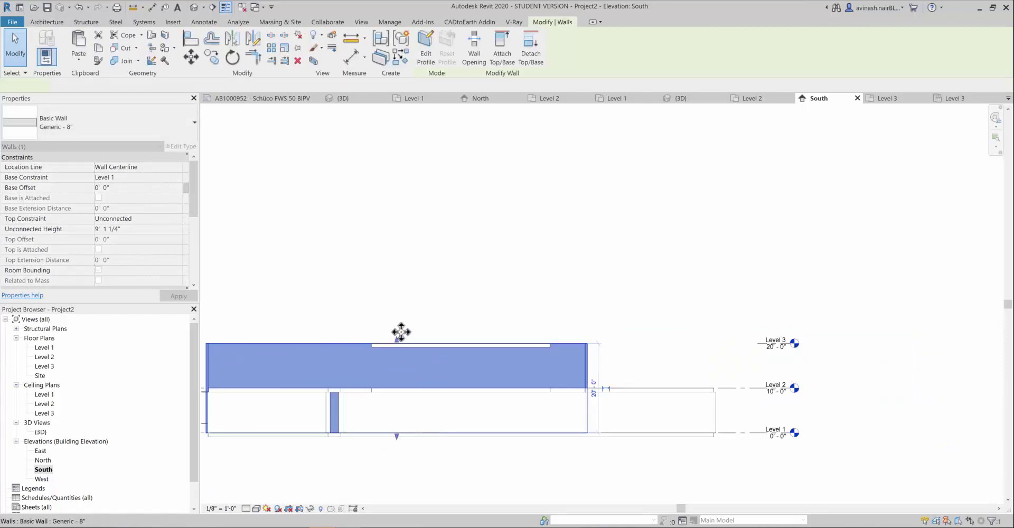
Lower the top edge of the selected Generic - 8" wall from Level 3 to Level 2 in the South elevation
scroll(401, 331, up, 2)
drag(532, 341, 530, 411)
scroll(583, 288, down, 2)
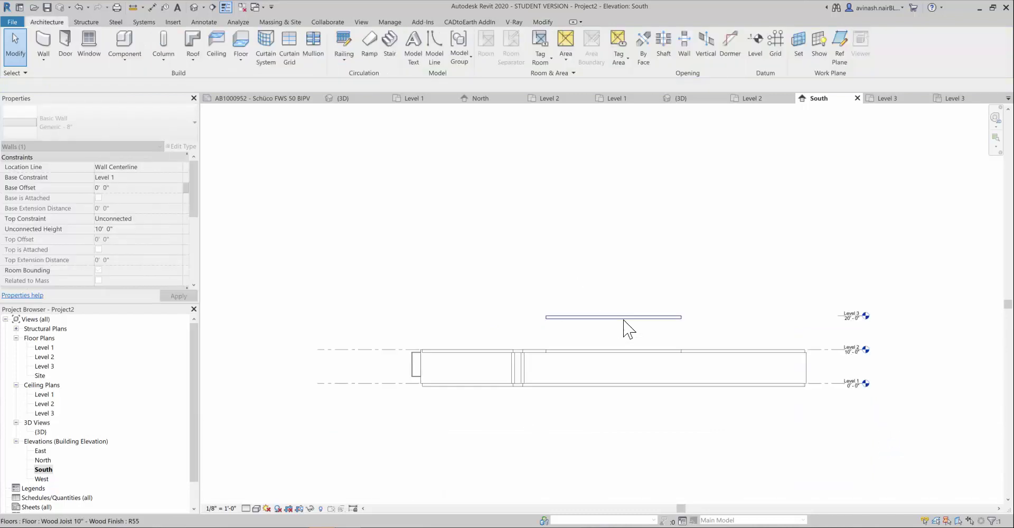
In the 3D view, delete the Generic - 8" walls standing between the Level 1 and Level 2 floor slabs
double_click(38, 432)
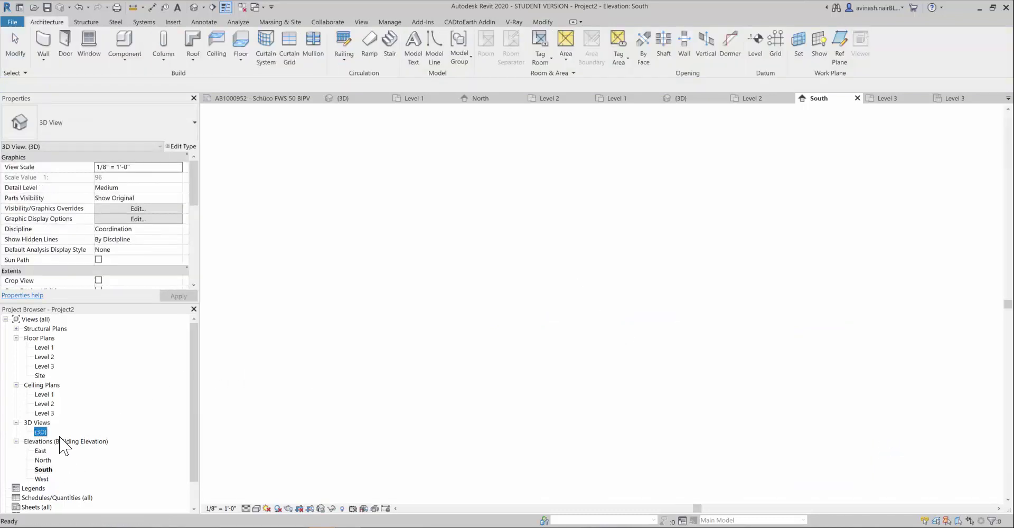
scroll(653, 421, down, 2)
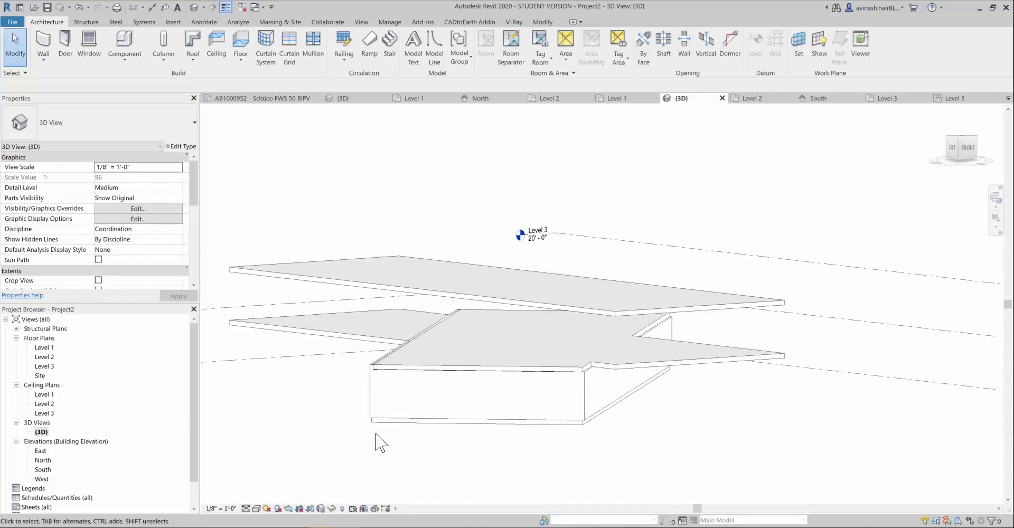
shift+middle_drag(376, 434, 488, 386)
scroll(481, 407, up, 4)
scroll(426, 380, down, 3)
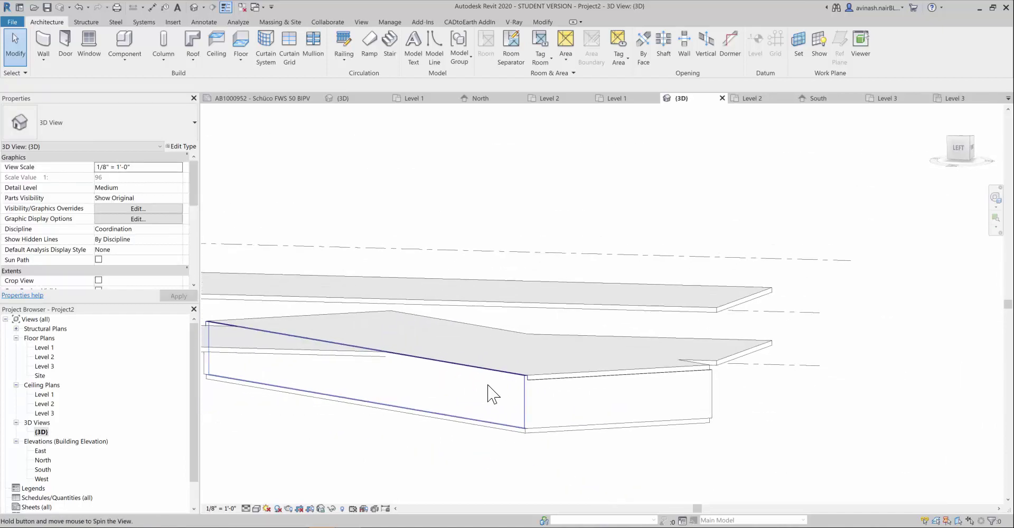
scroll(525, 392, up, 2)
scroll(507, 410, up, 1)
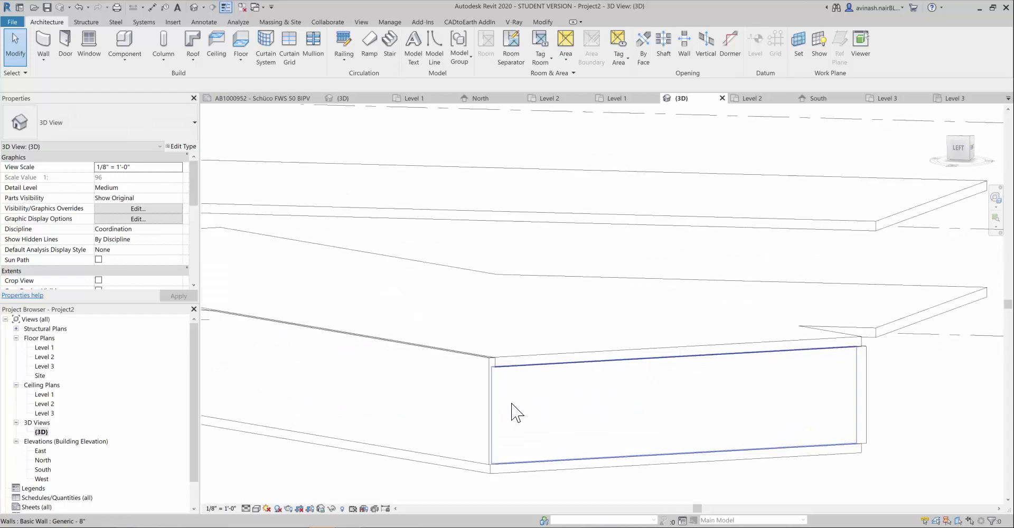
click(508, 407)
key(Escape)
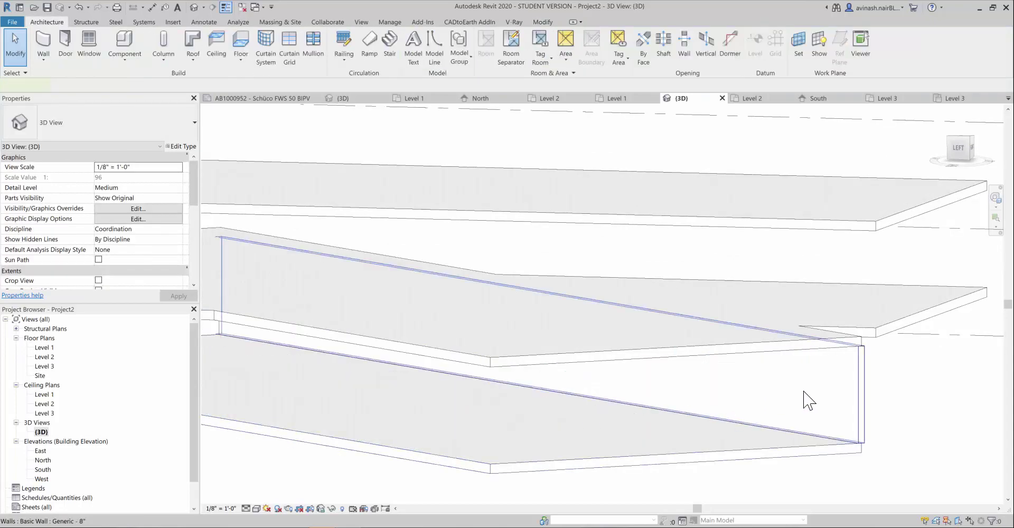
scroll(702, 435, down, 3)
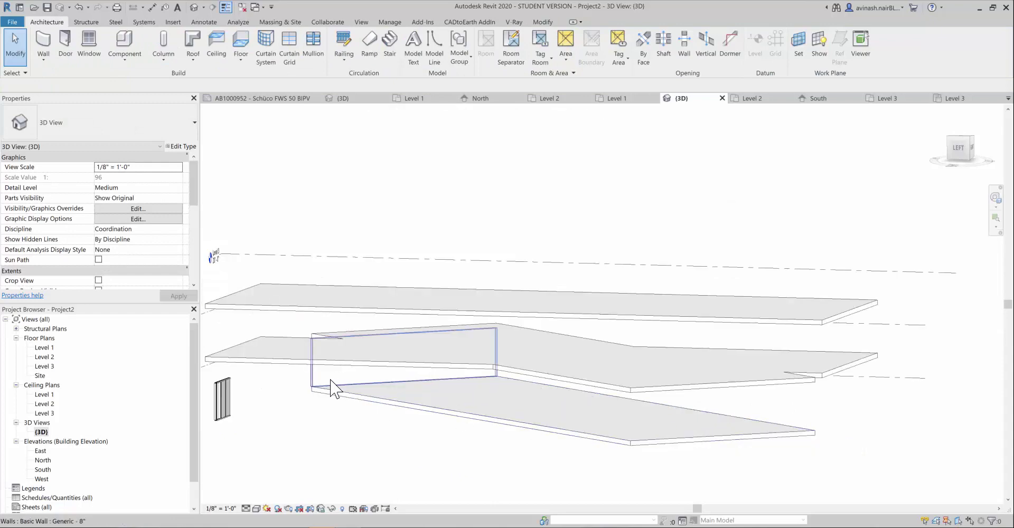
scroll(332, 380, up, 2)
click(333, 380)
key(Delete)
scroll(364, 390, down, 4)
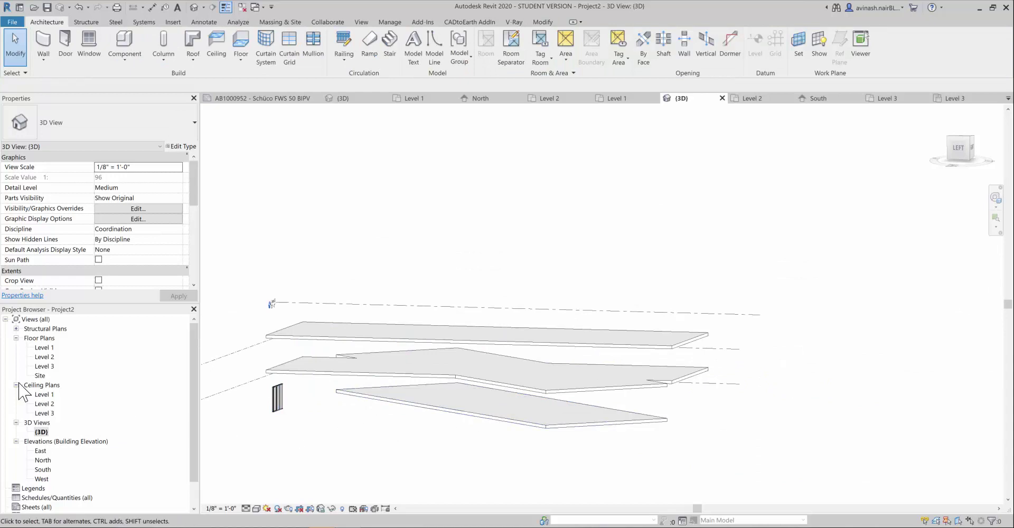
double_click(44, 348)
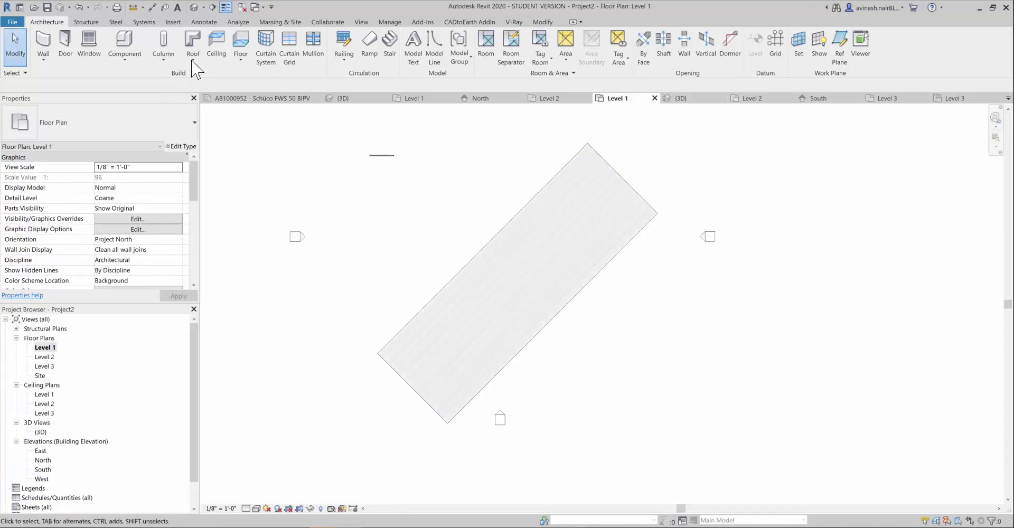
click(44, 63)
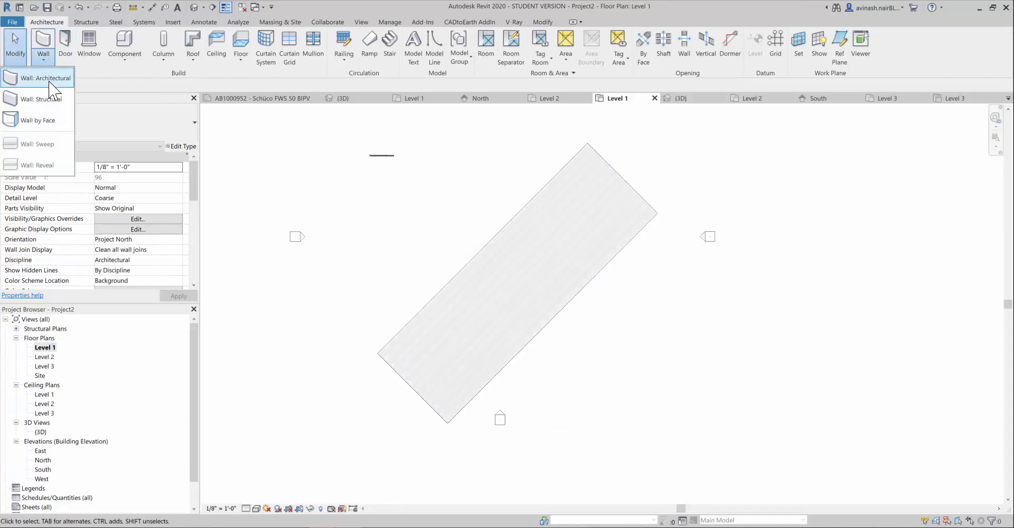
click(53, 80)
scroll(449, 417, up, 3)
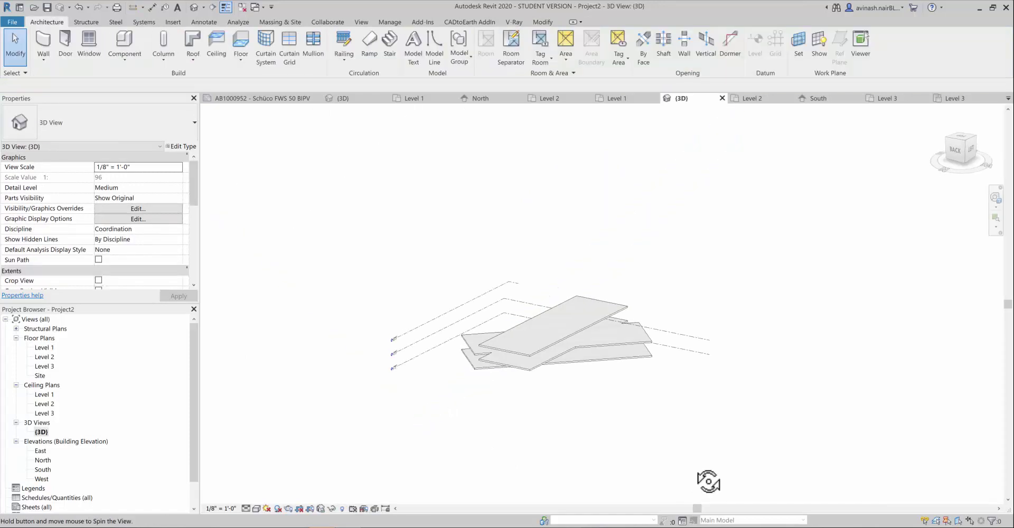
shift+middle_drag(708, 480, 720, 440)
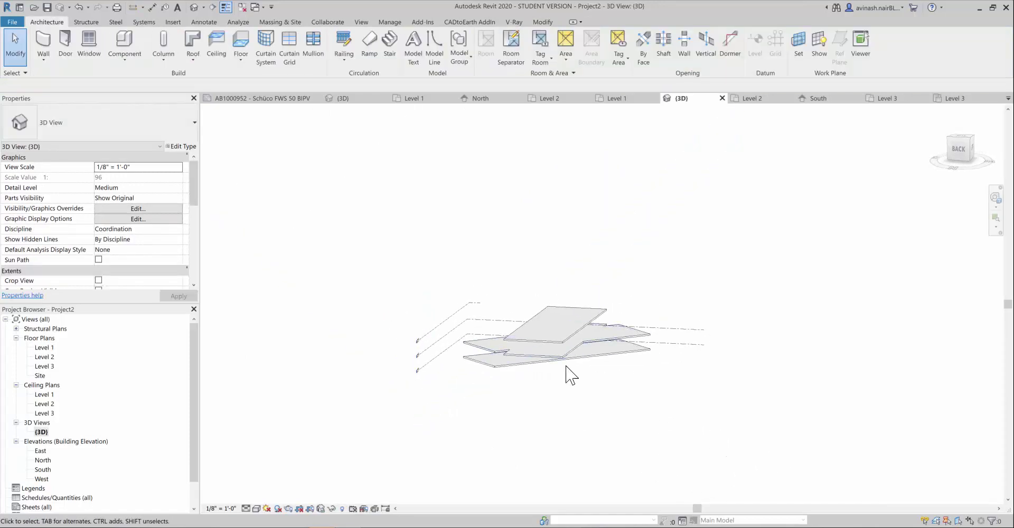
scroll(489, 338, up, 3)
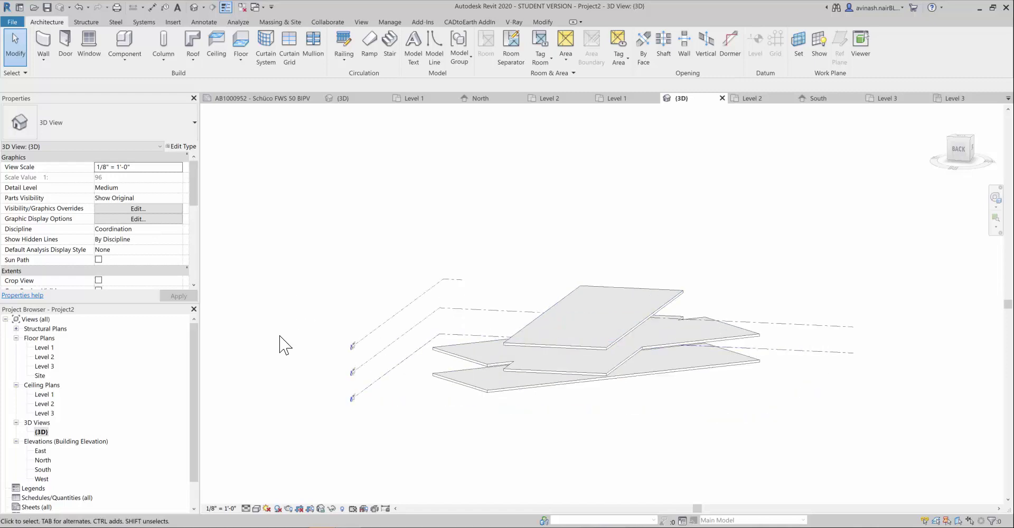
scroll(383, 393, up, 2)
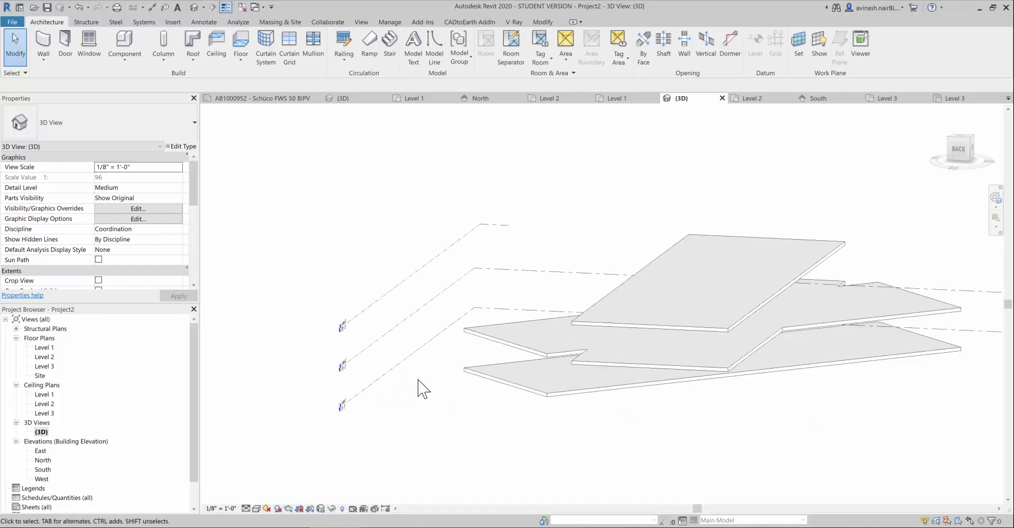
scroll(383, 375, down, 2)
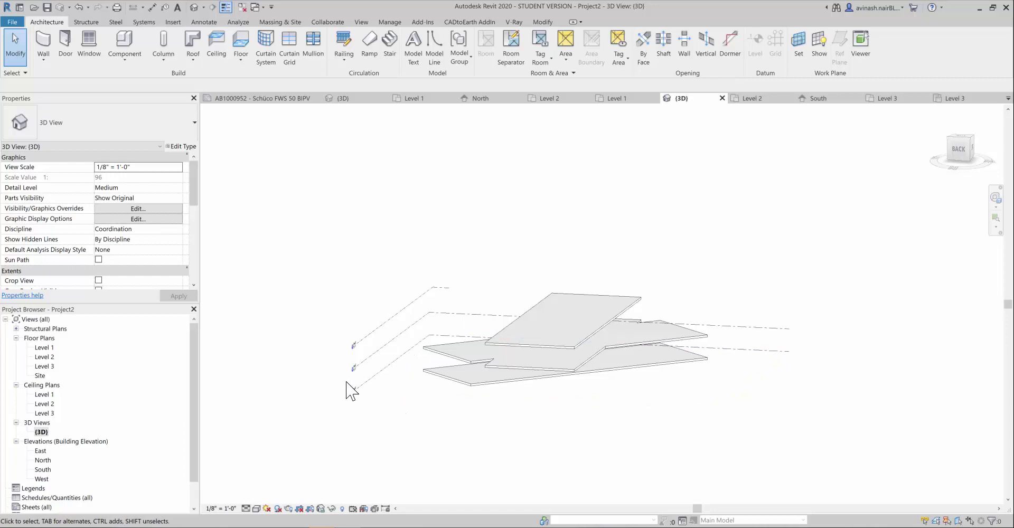
scroll(436, 378, up, 1)
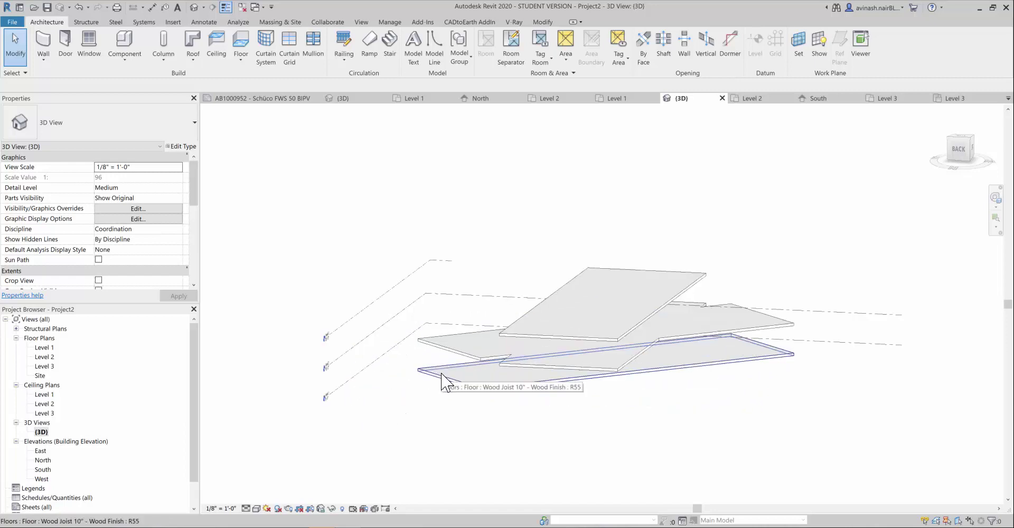
Open the Level 1 floor plan and start placing a wall
double_click(44, 348)
scroll(390, 356, down, 5)
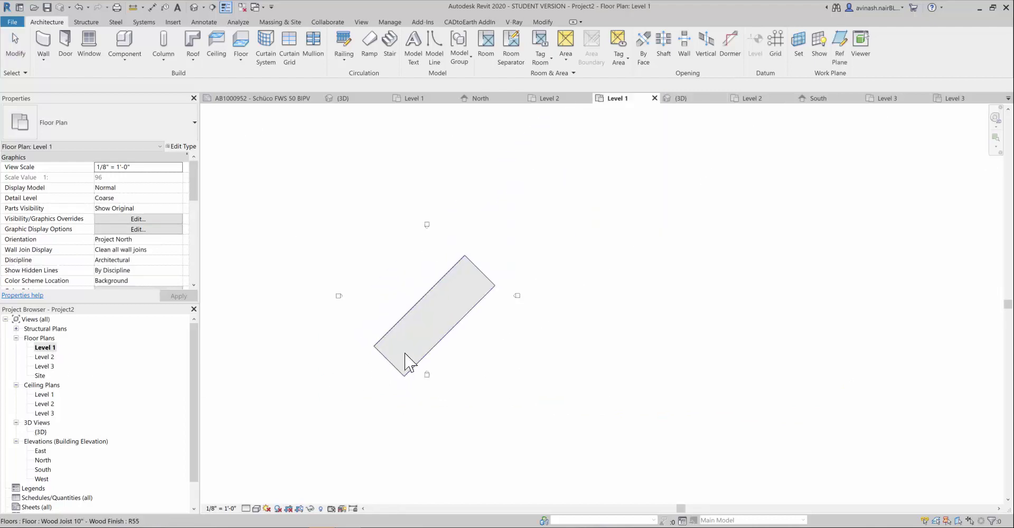
scroll(469, 245, up, 2)
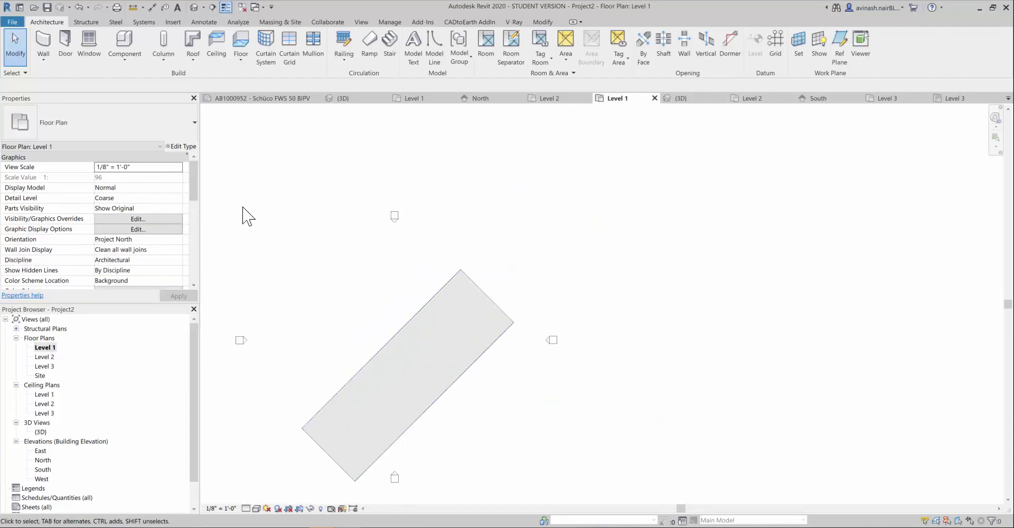
click(45, 60)
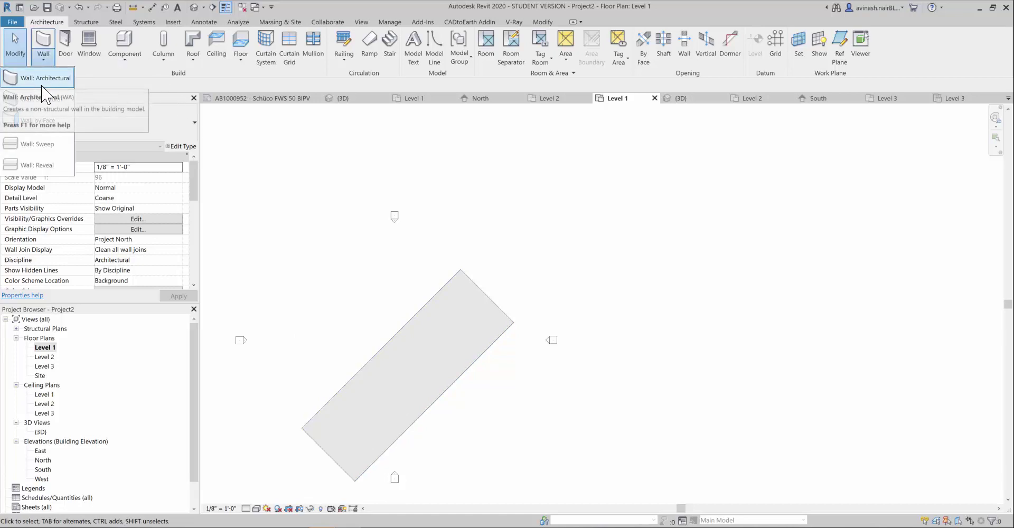
scroll(285, 290, down, 2)
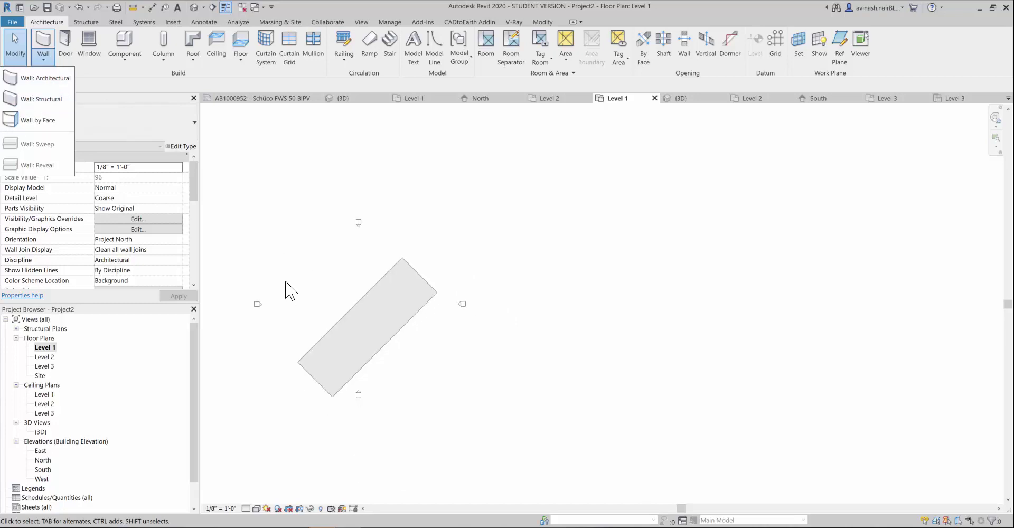
click(53, 99)
Draw a 120' Generic - 8" wall along the slab's long northwest edge, using the Finish Face: Interior location line
scroll(298, 365, up, 3)
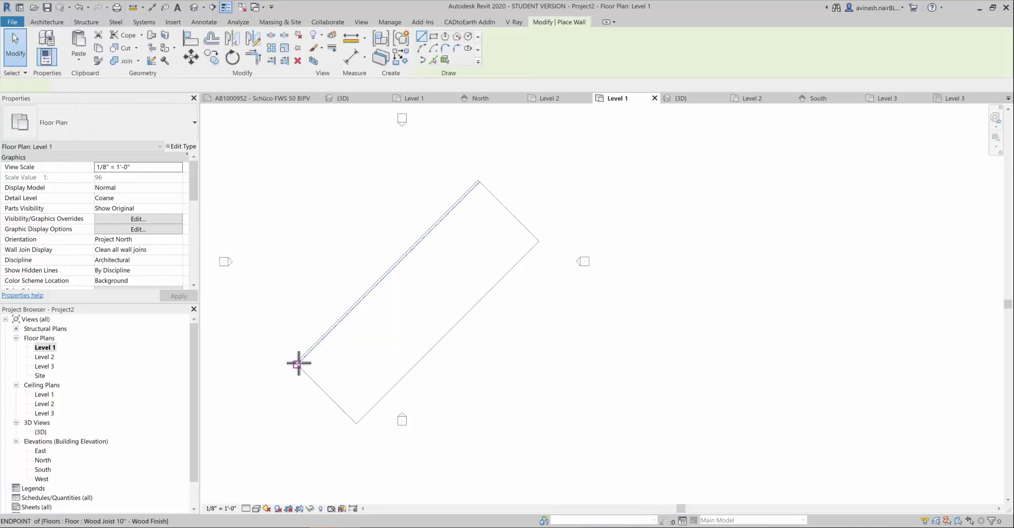
scroll(294, 364, up, 2)
click(294, 365)
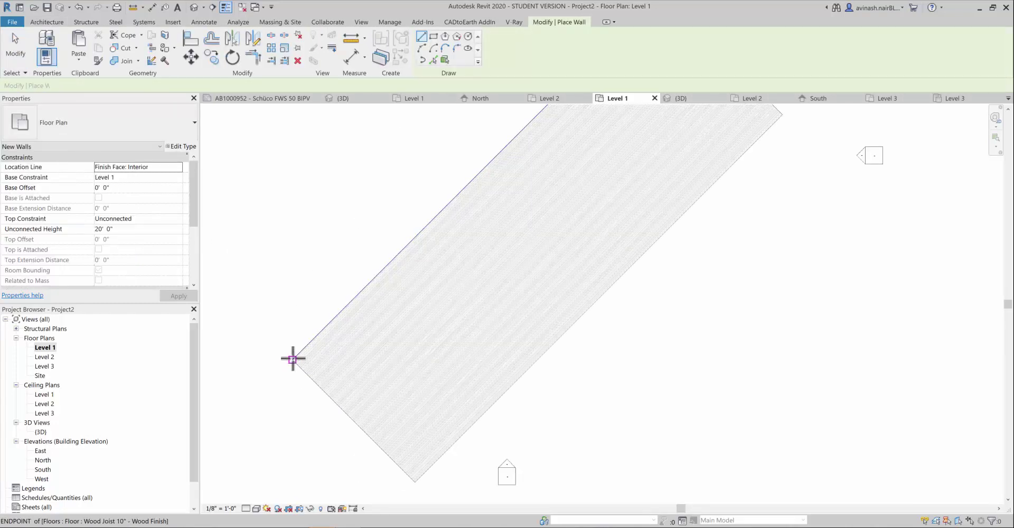
scroll(291, 357, down, 2)
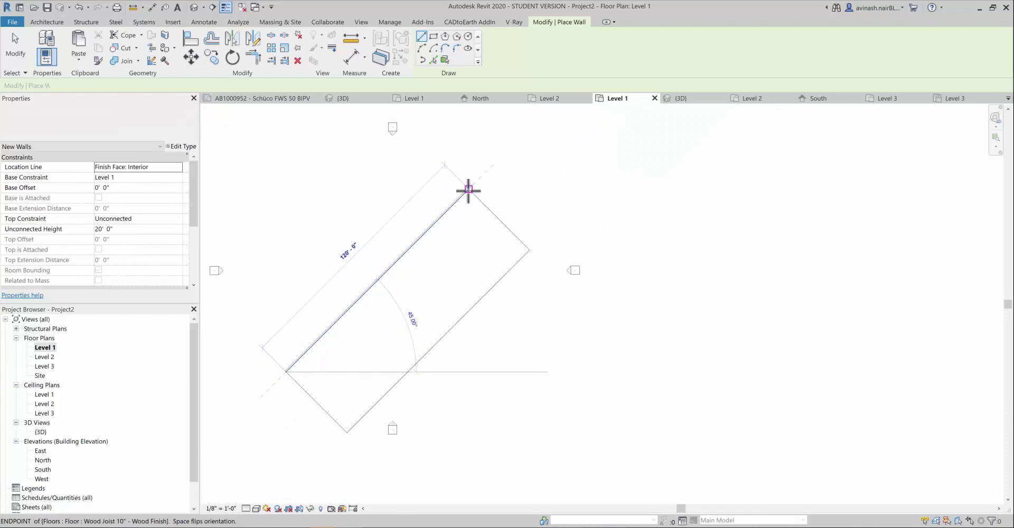
click(469, 190)
scroll(465, 163, up, 4)
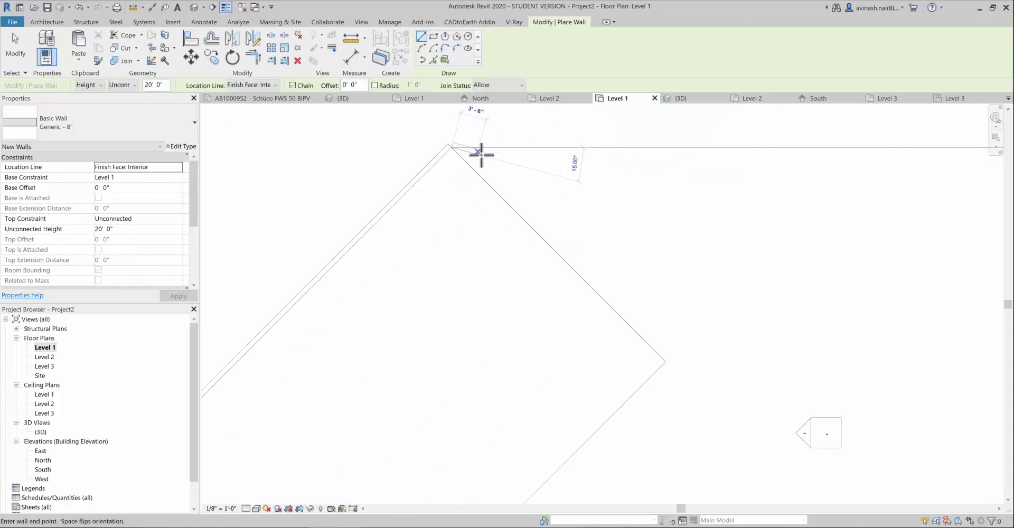
scroll(491, 185, down, 5)
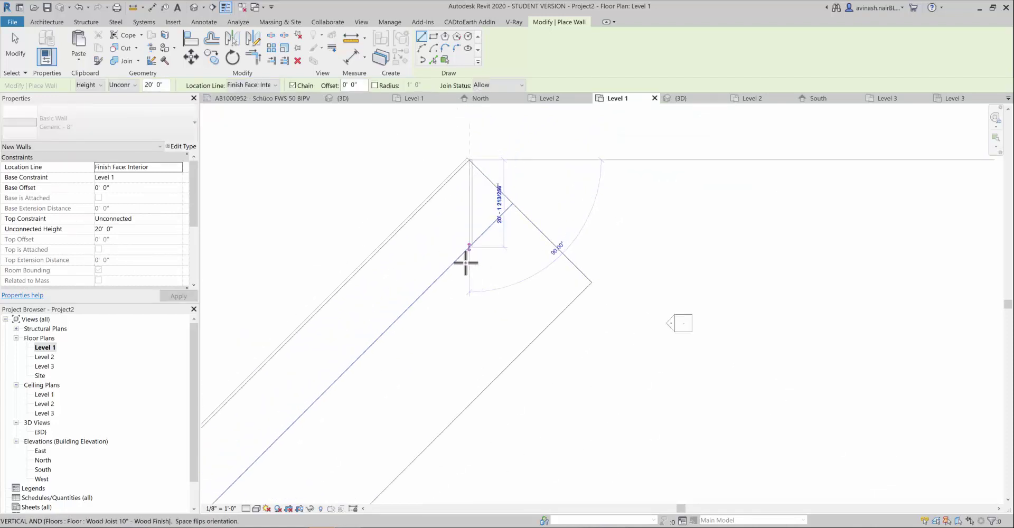
key(Escape)
key(Escape)
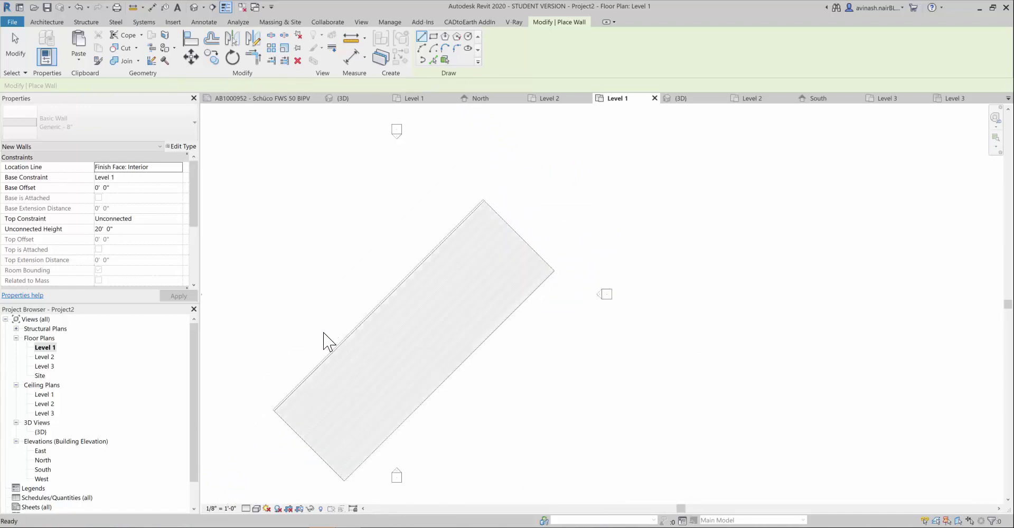
Undo the wall drawn along the slab's long northwest edge
scroll(275, 417, up, 4)
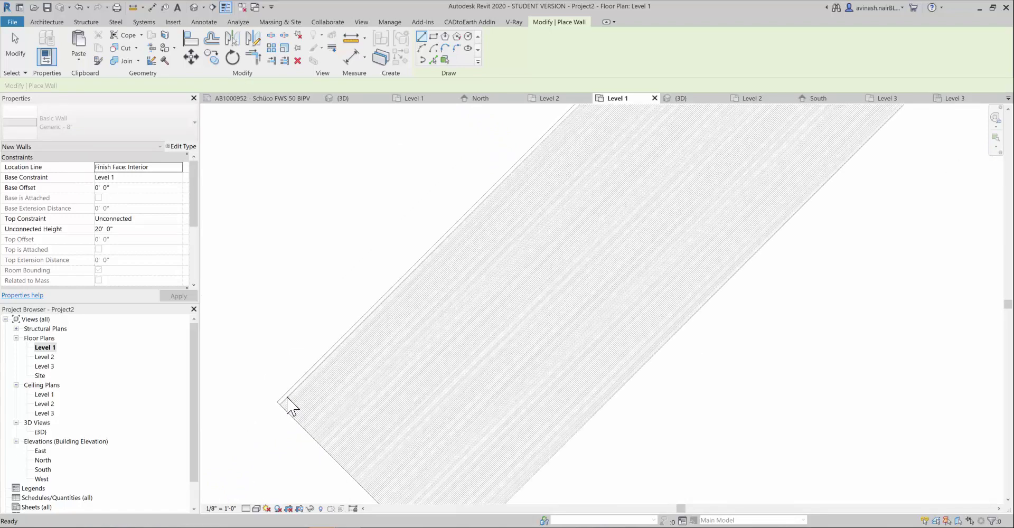
click(276, 403)
key(Escape)
key(Escape)
scroll(268, 449, down, 3)
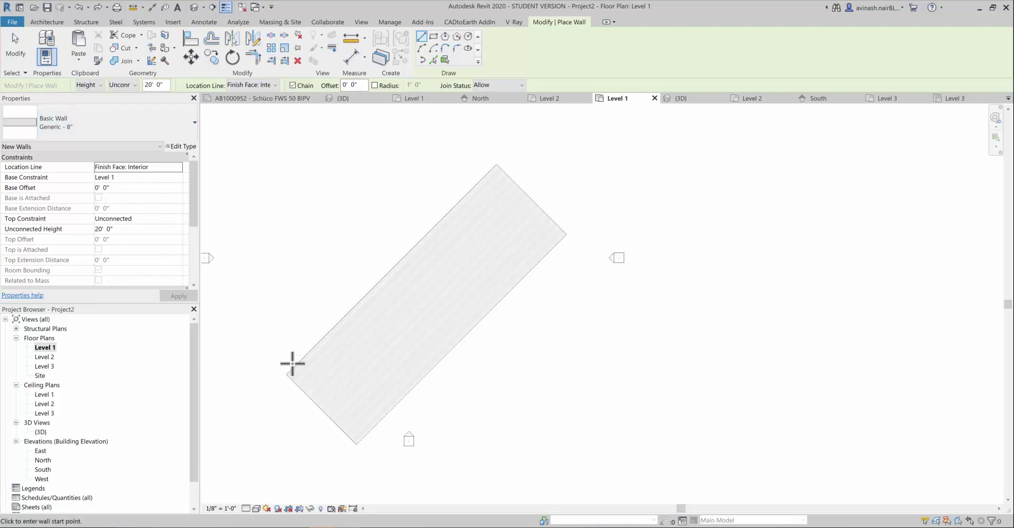
click(287, 374)
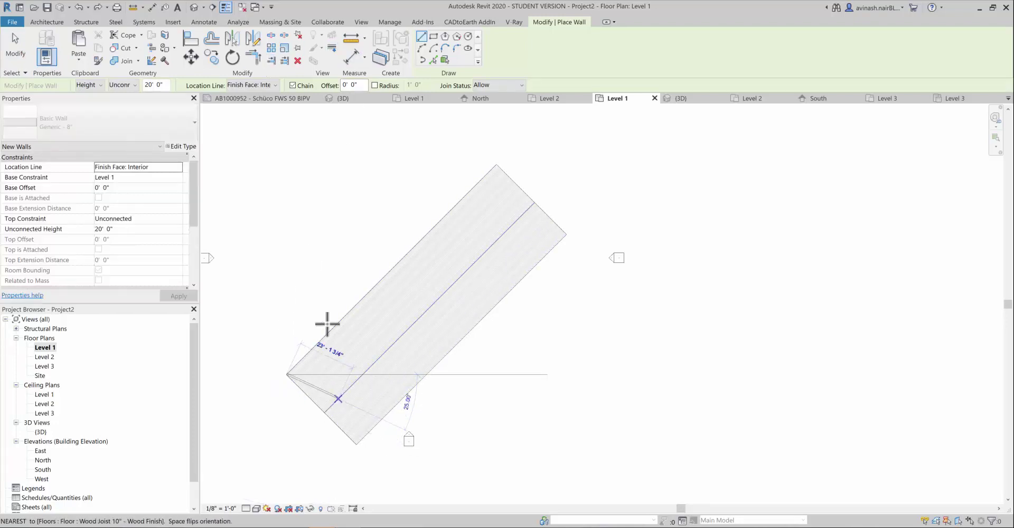
key(Escape)
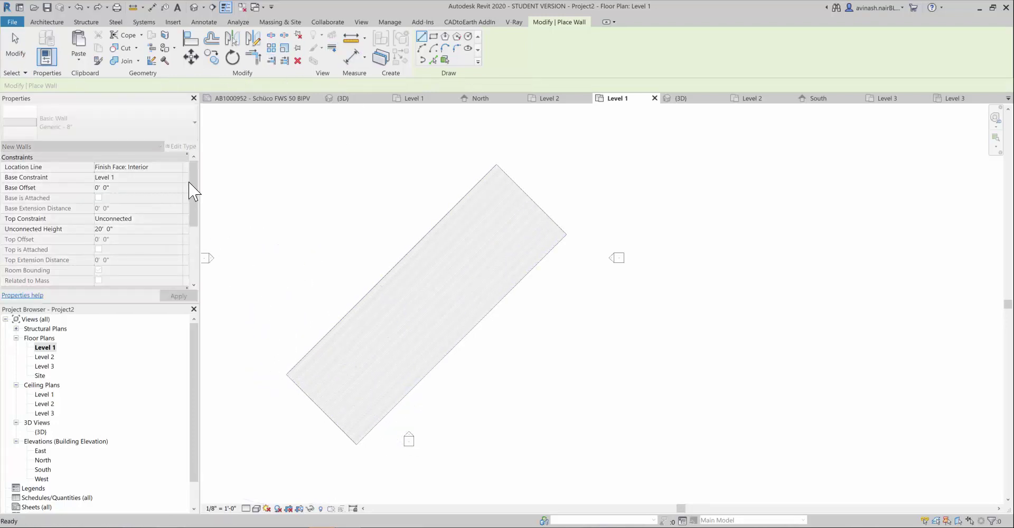
Set the wall's location line to Finish Face: Exterior and draw a wall along the slab's long northwest edge, from west to north corner
click(176, 170)
click(177, 168)
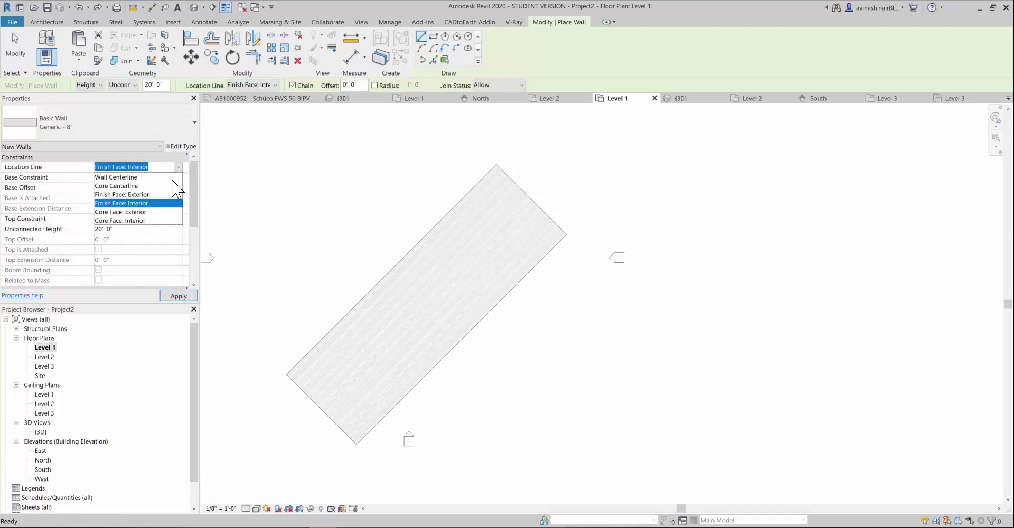
click(143, 195)
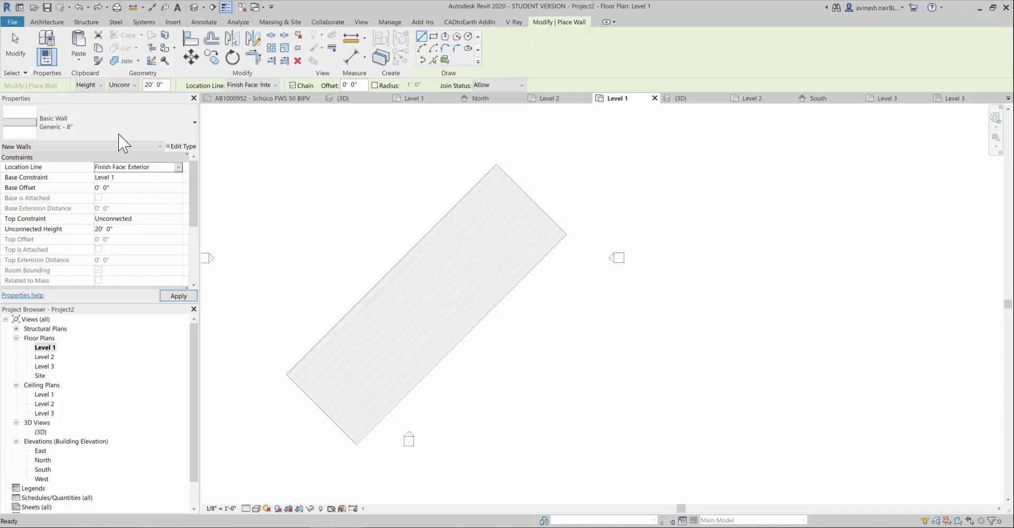
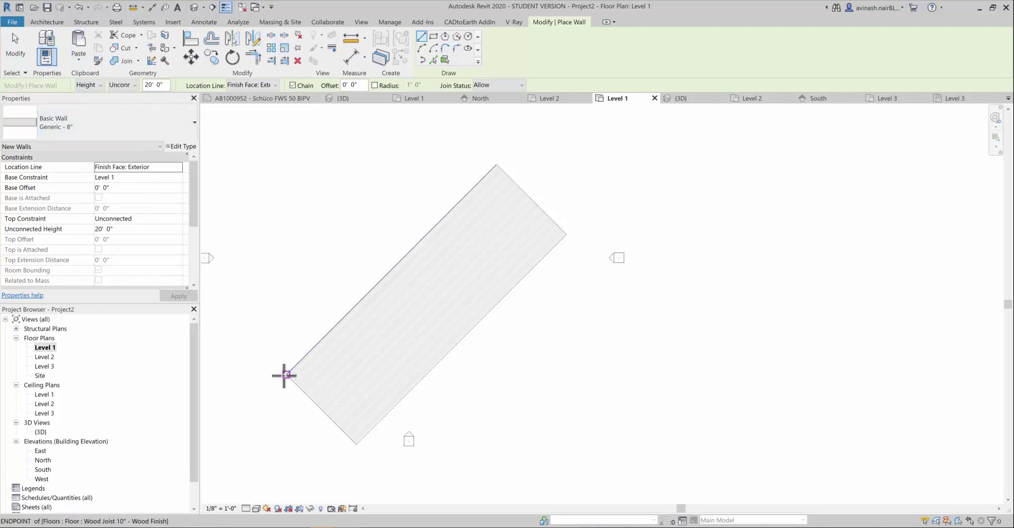
click(284, 376)
scroll(484, 164, up, 2)
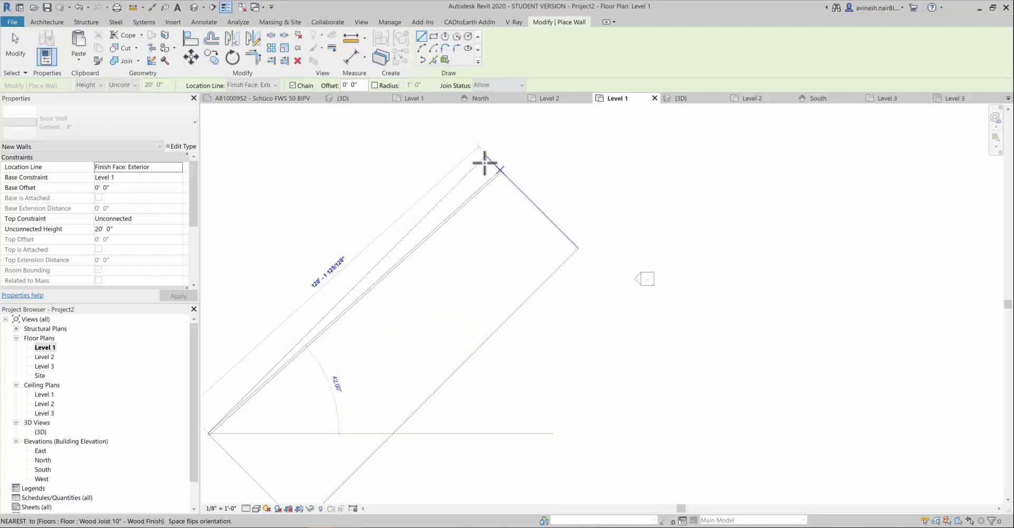
click(486, 157)
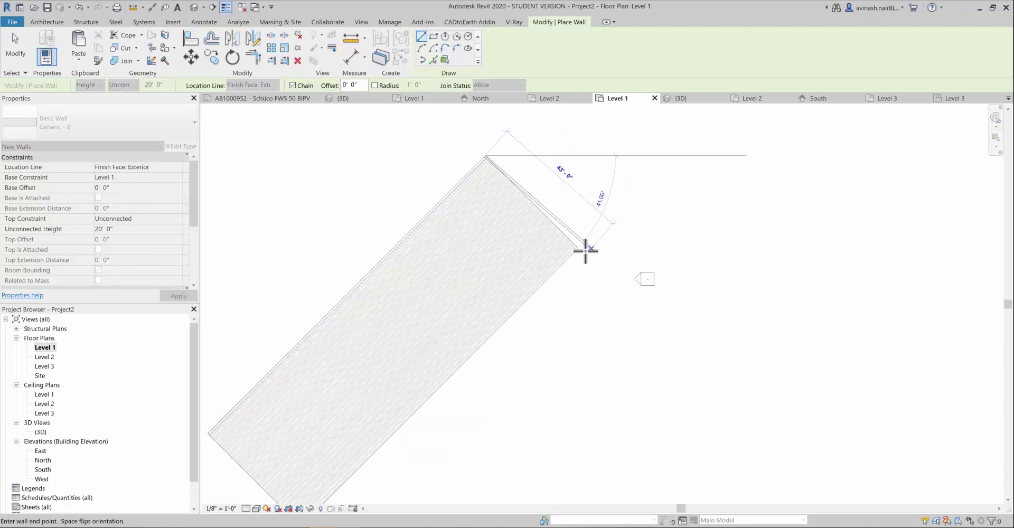
Draw the three remaining Generic - 8" walls along the slab's northeast, southeast and southwest edges, closing the loop, and finish wall placement
click(576, 249)
scroll(412, 420, down, 2)
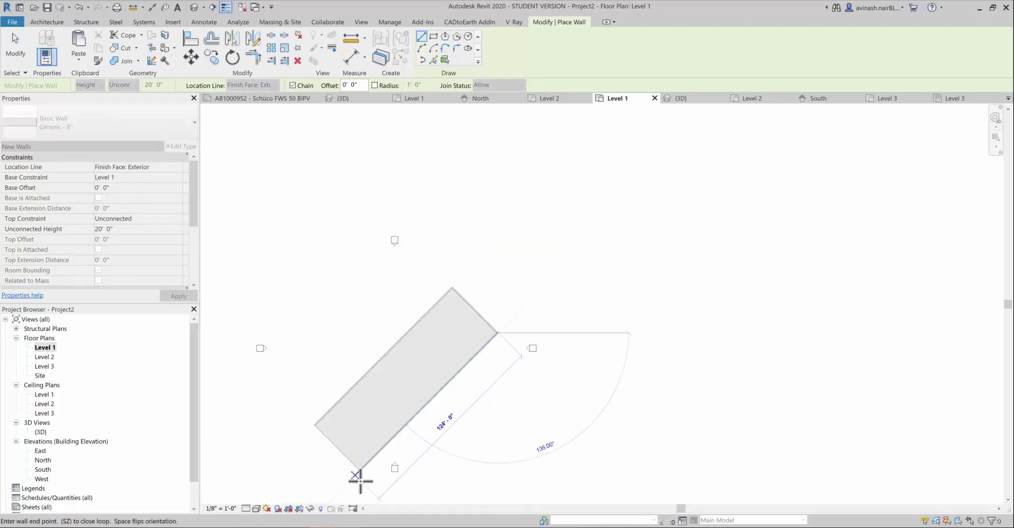
scroll(360, 478, up, 3)
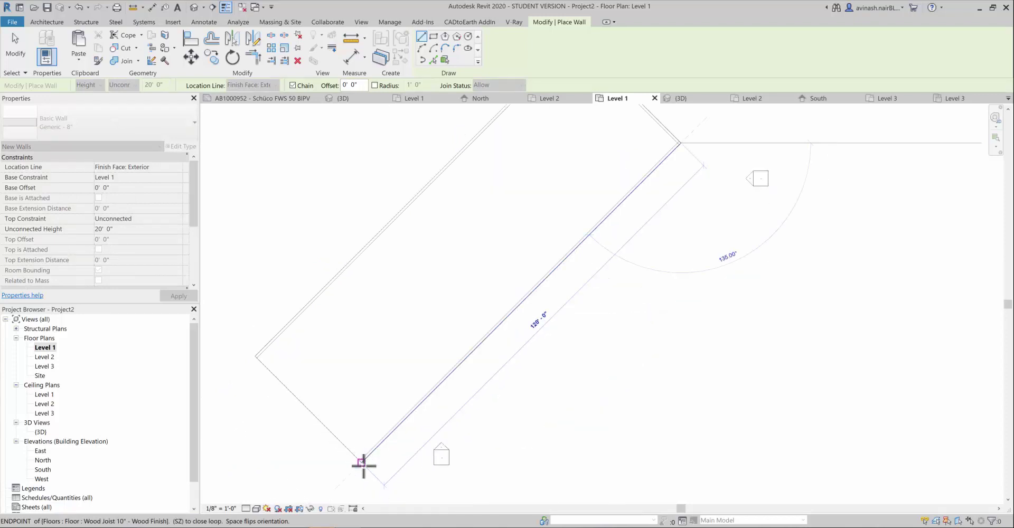
click(363, 466)
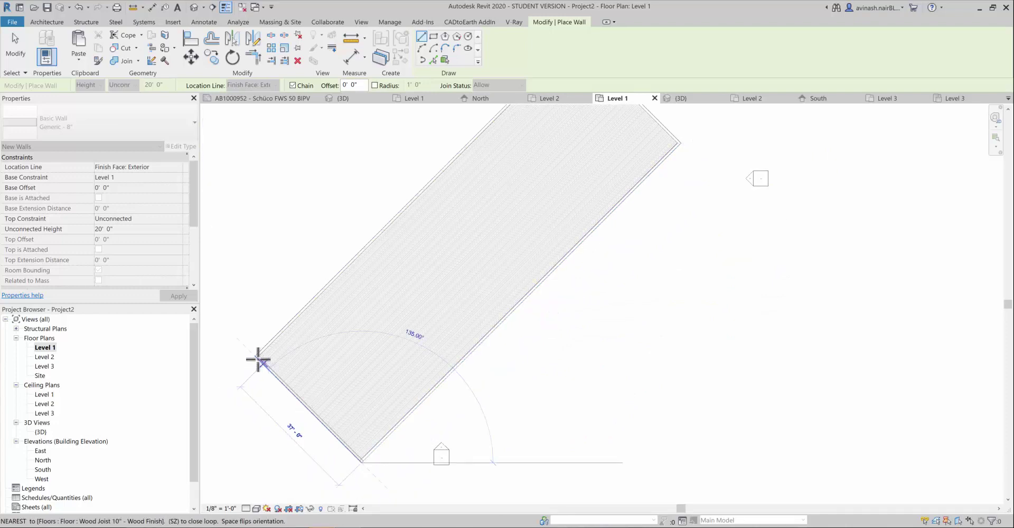
click(258, 360)
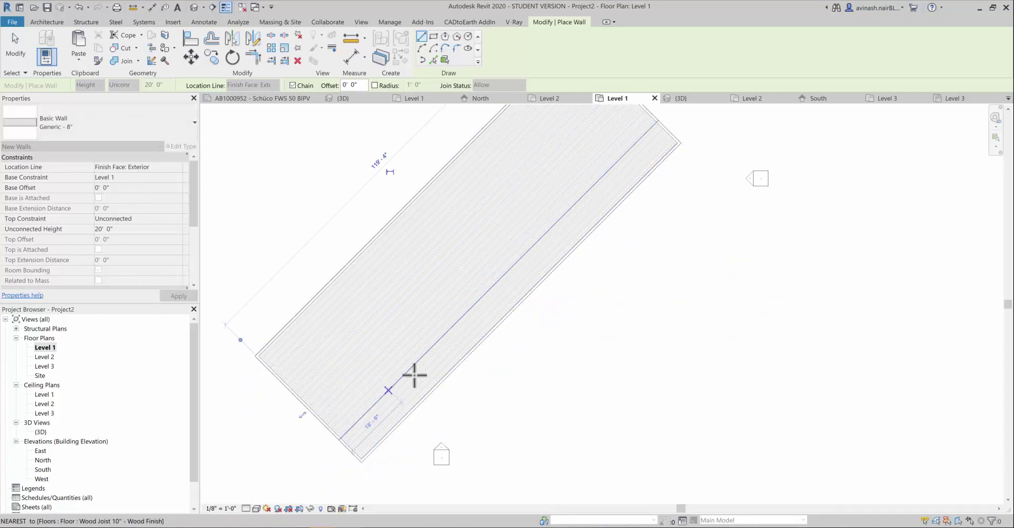
key(Escape)
key(Escape)
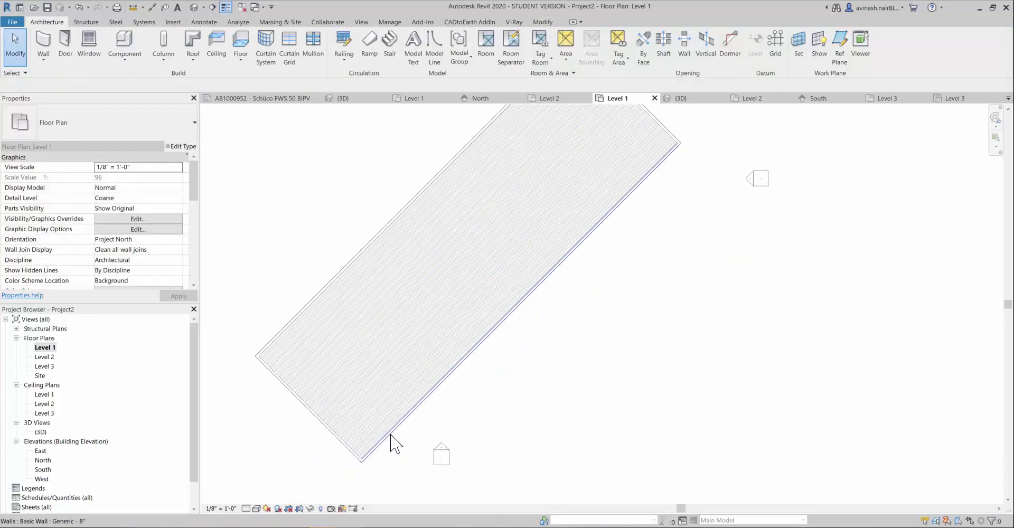
click(395, 428)
click(528, 369)
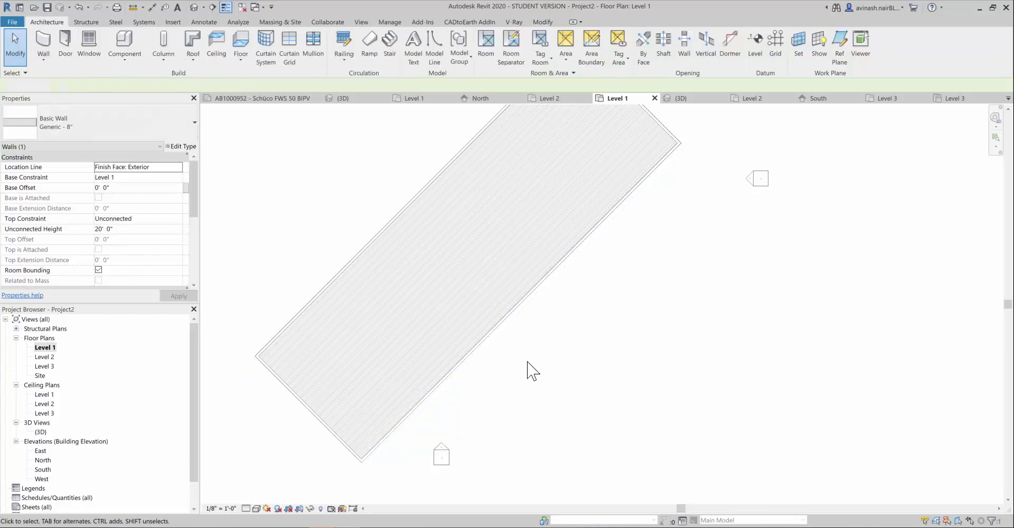
scroll(524, 369, down, 2)
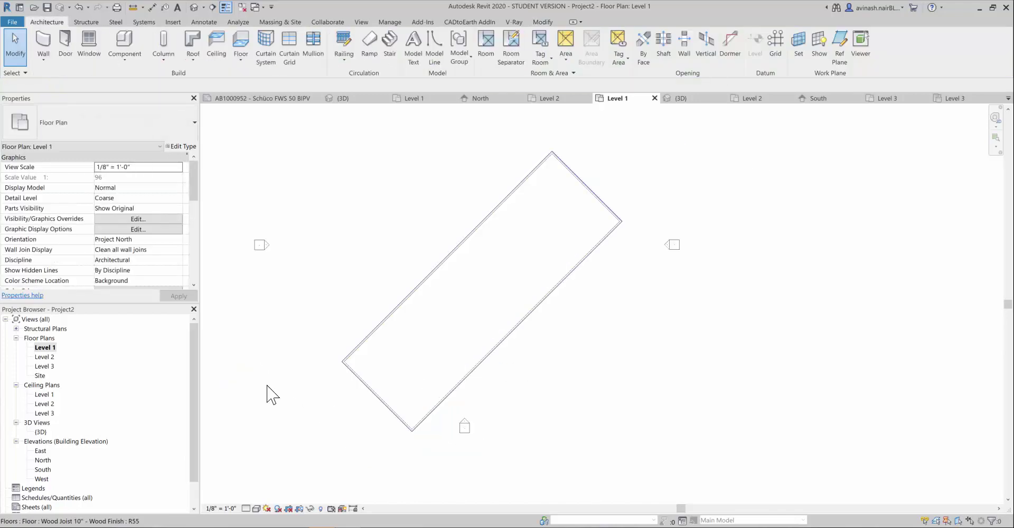
Open the {3D} view of the building
click(40, 432)
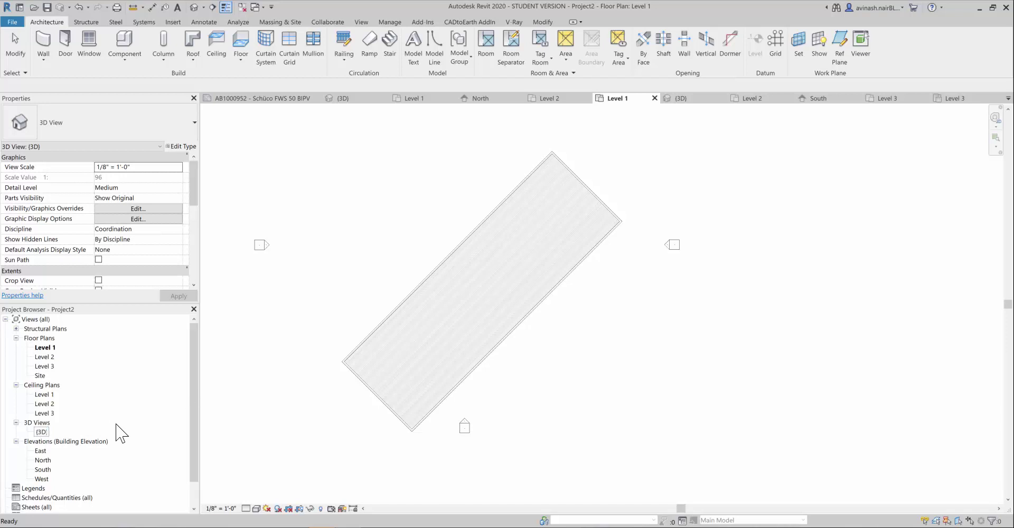
key(Return)
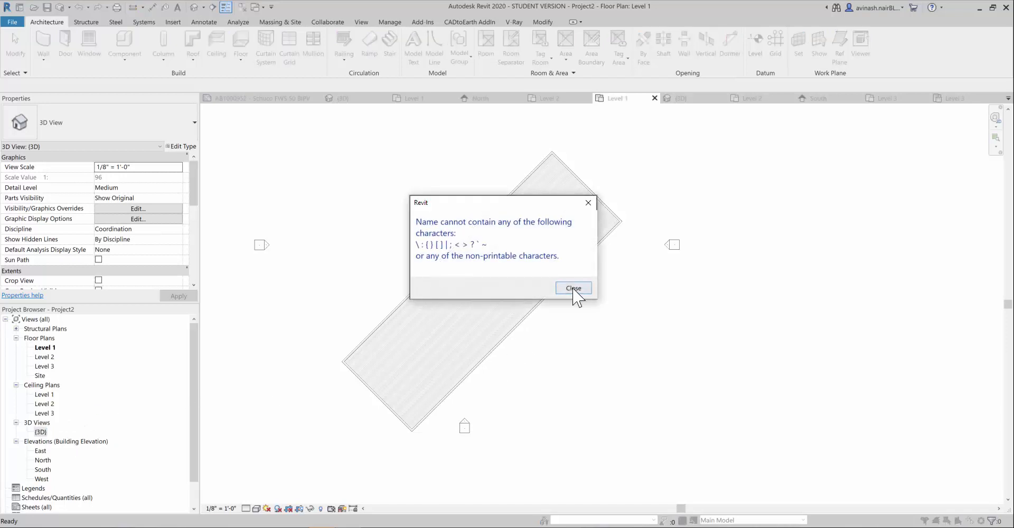
click(574, 289)
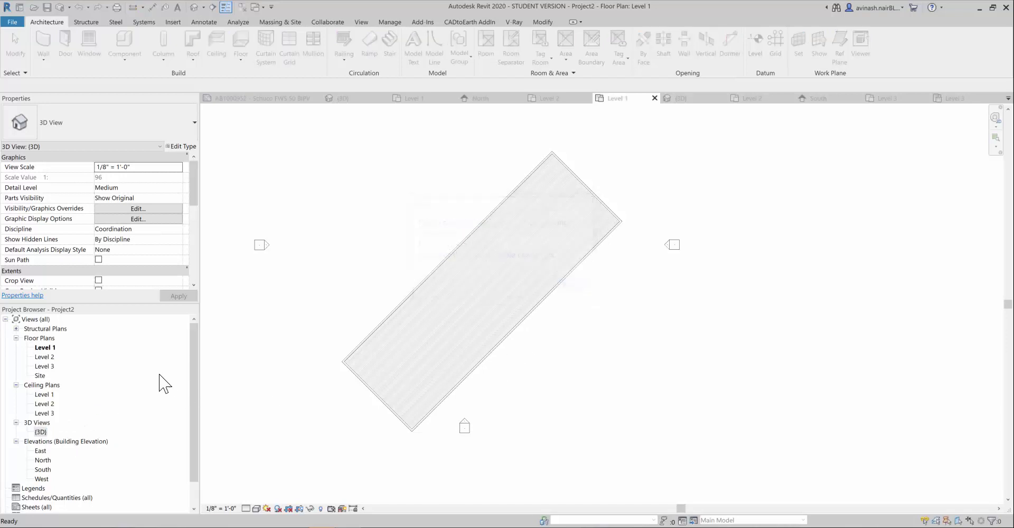
double_click(42, 432)
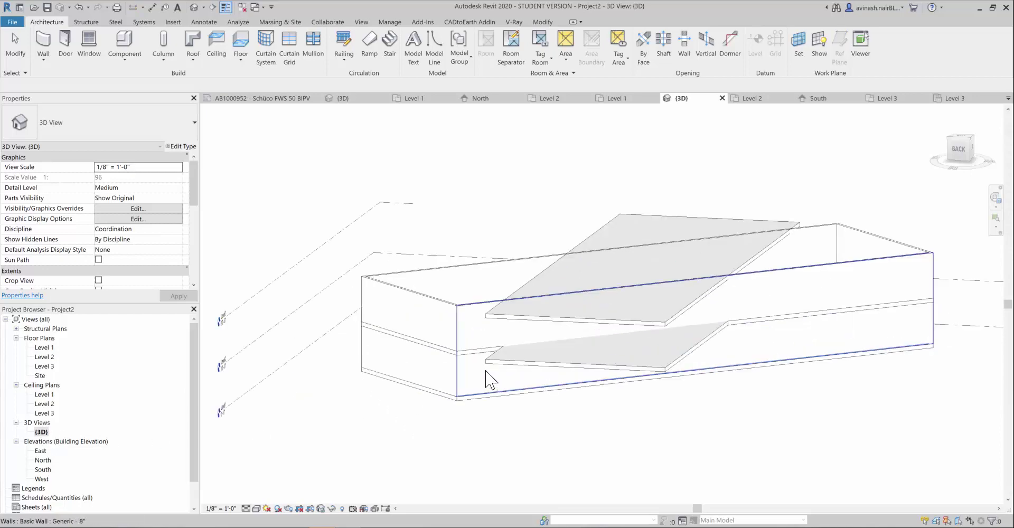
Lower the top of the long northwest wall to beneath the Level 2 slab
scroll(490, 379, up, 1)
click(782, 332)
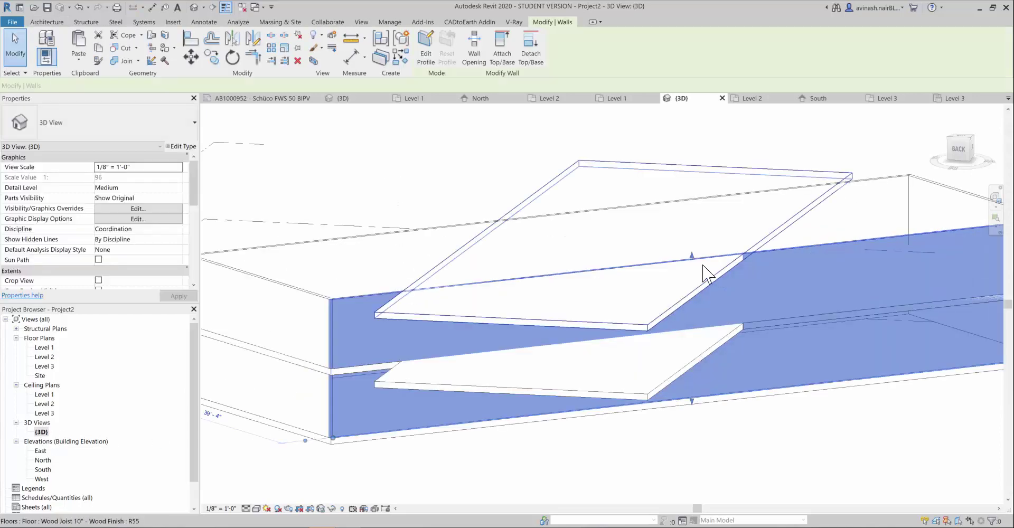
scroll(695, 269, up, 1)
drag(691, 339, 688, 355)
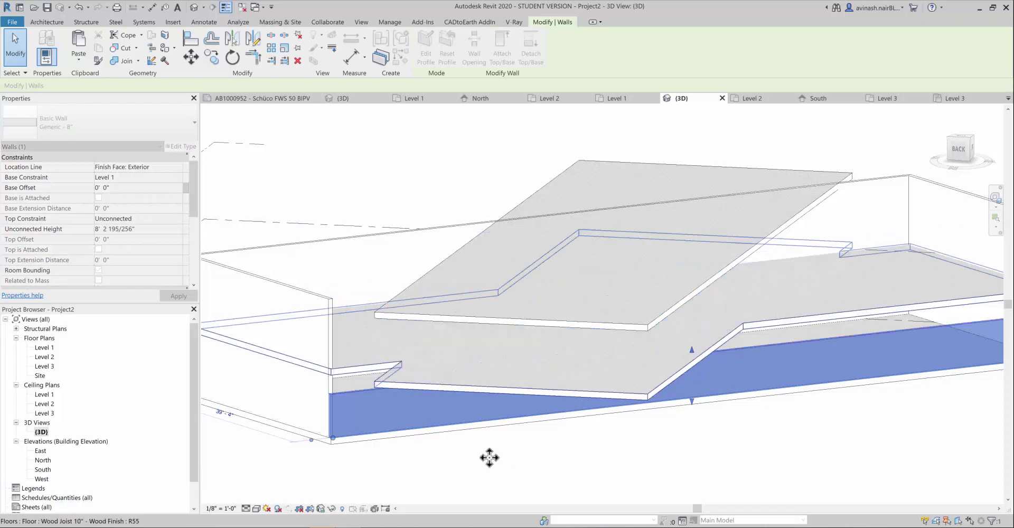
click(442, 477)
Lower the top of the short northeast end wall to the underside of the Level 2 slab, at 9' 1 1/4"
click(310, 320)
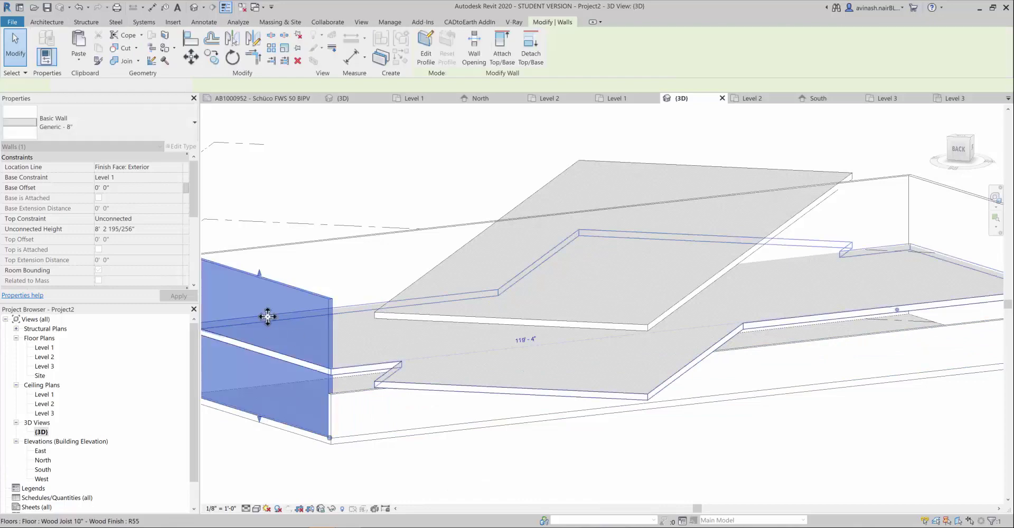
scroll(414, 341, down, 5)
scroll(267, 317, up, 4)
drag(391, 298, 394, 364)
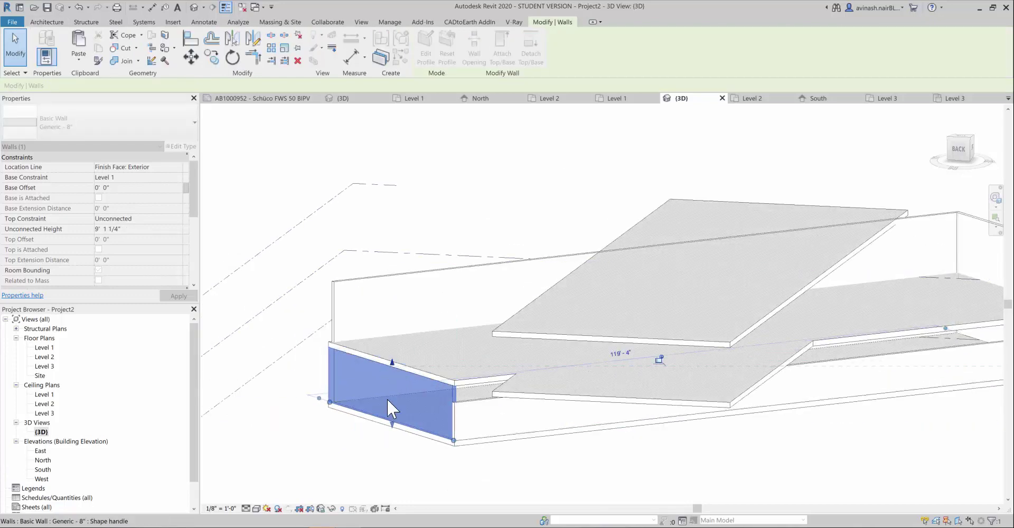
Try to adjust the top of the long northwest wall to match the short end wall
click(536, 425)
scroll(770, 363, up, 3)
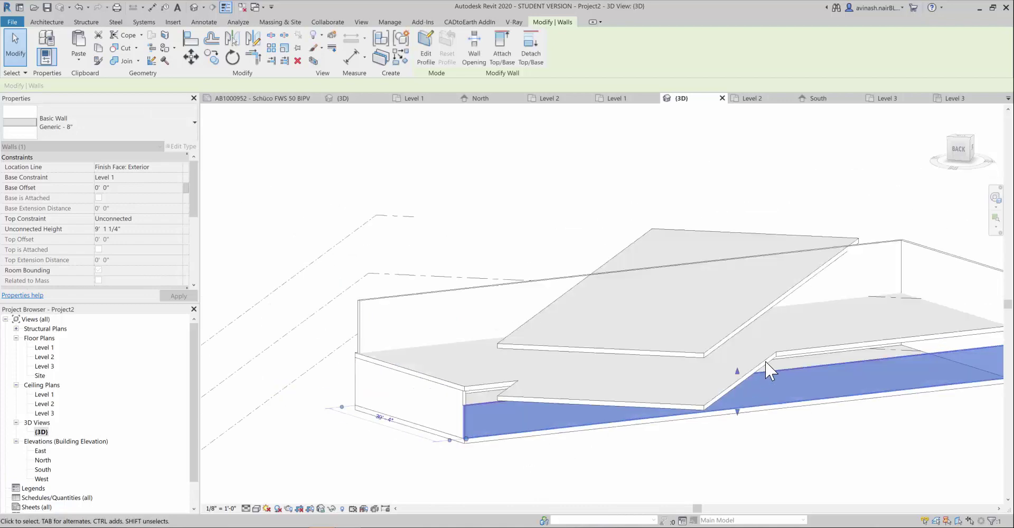
mouse_move(618, 413)
mouse_down()
mouse_move(614, 396)
mouse_move(602, 399)
mouse_move(605, 412)
mouse_up()
scroll(621, 420, down, 5)
scroll(668, 439, up, 2)
click(603, 486)
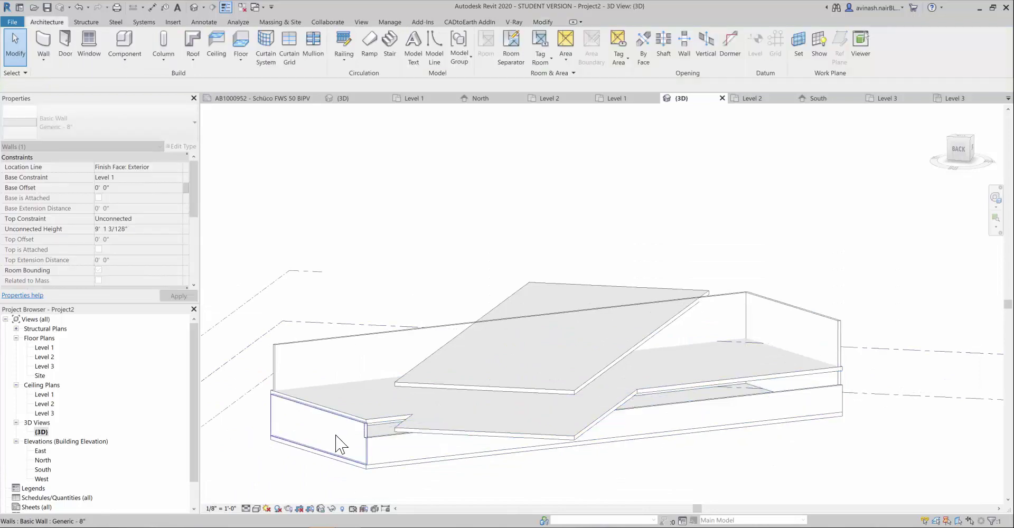
Copy the northeast end wall's unconnected height and set the long northwest wall to 9' 1 1/4", finishing the wall's profile edit
click(336, 439)
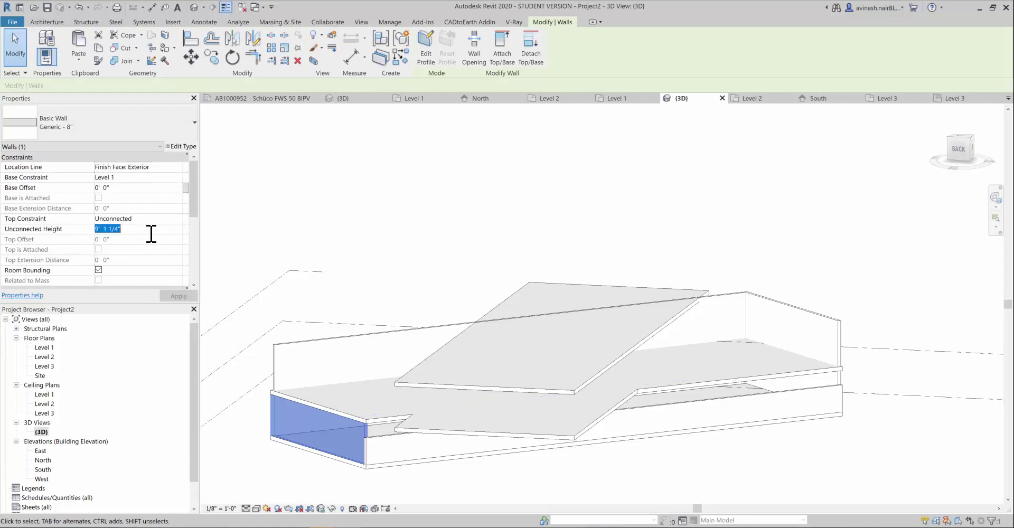
click(766, 487)
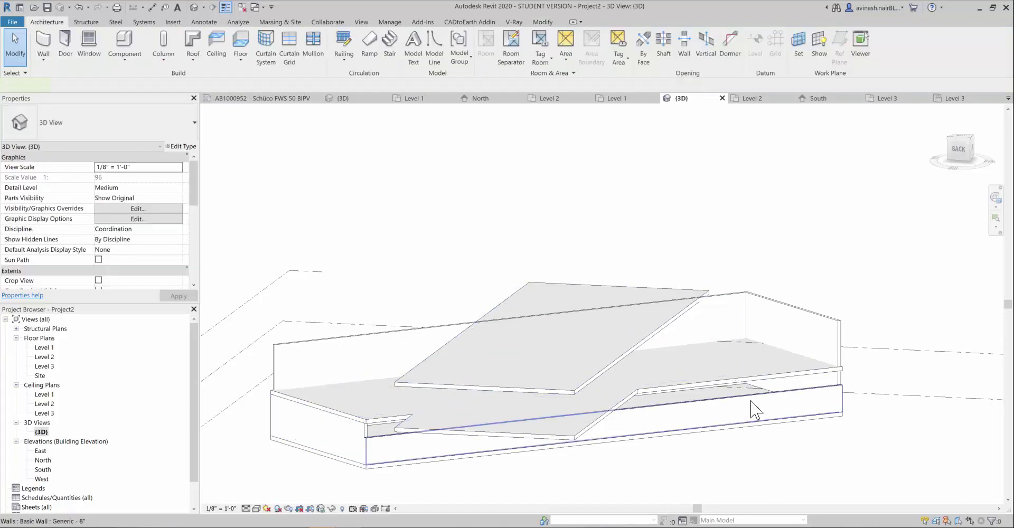
double_click(756, 409)
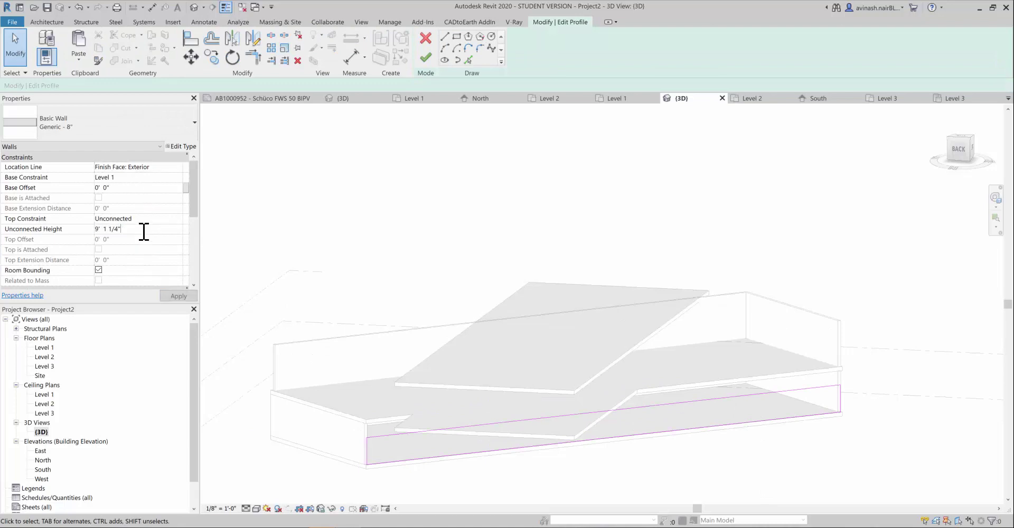
click(182, 295)
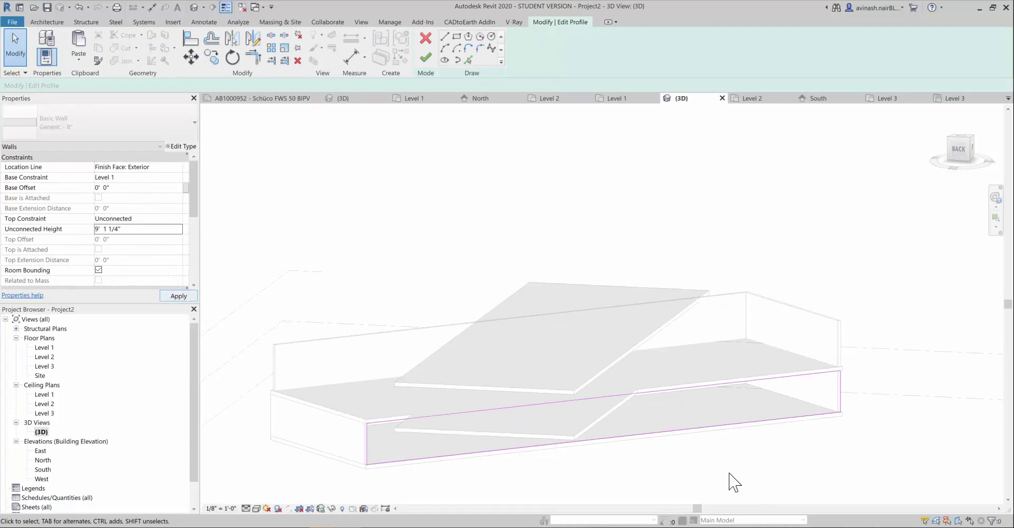
scroll(708, 449, down, 3)
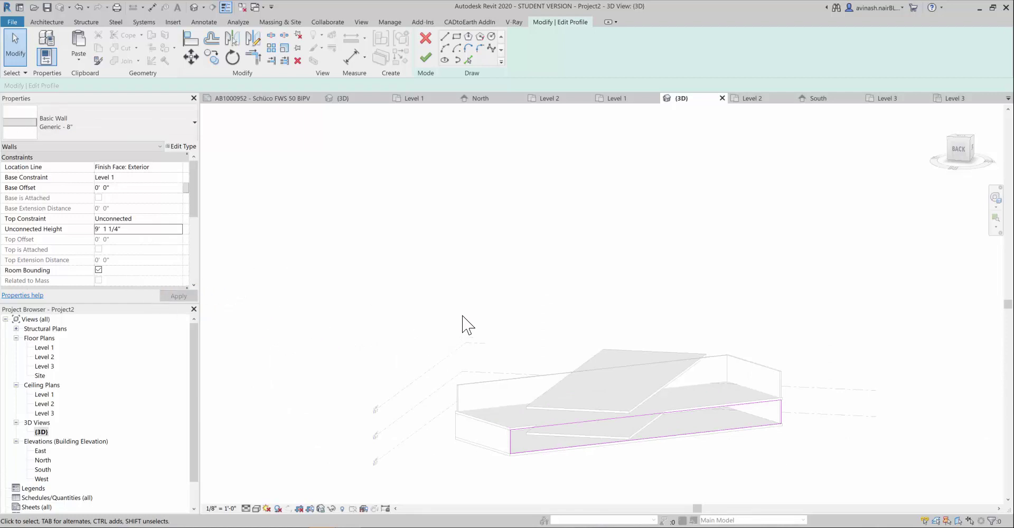
click(426, 57)
click(865, 371)
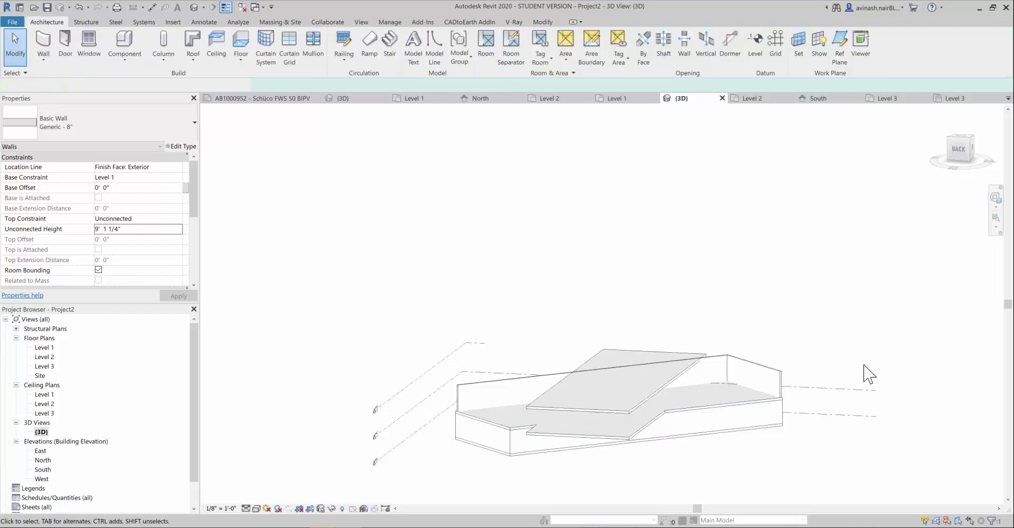
Set the unconnected height of the short southwest end wall to 9' 1 1/4"
shift+middle_drag(865, 371, 672, 374)
scroll(705, 418, up, 2)
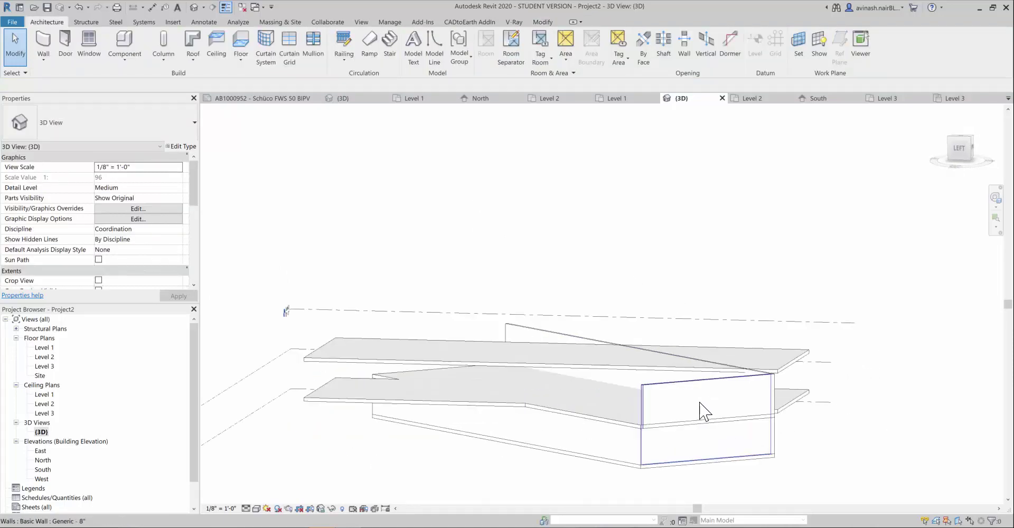
click(700, 401)
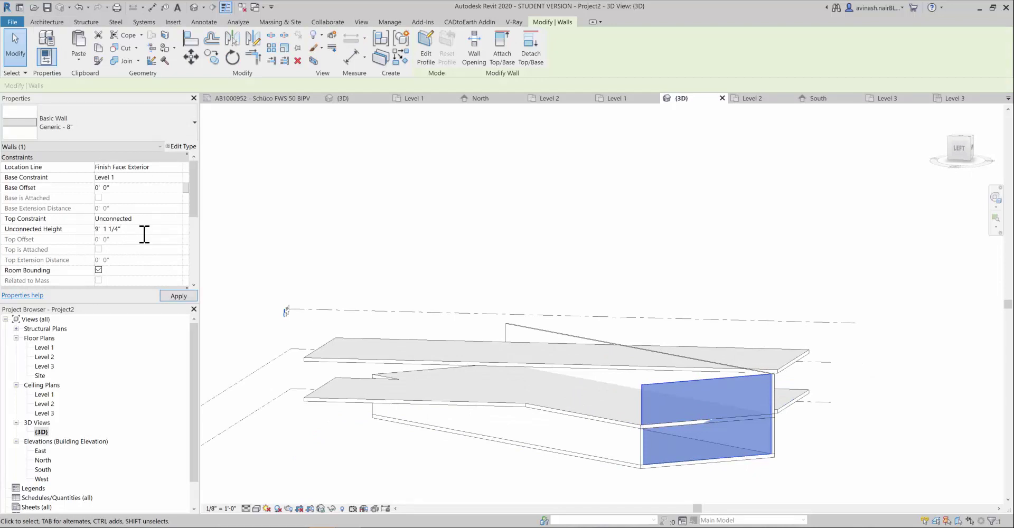
click(176, 296)
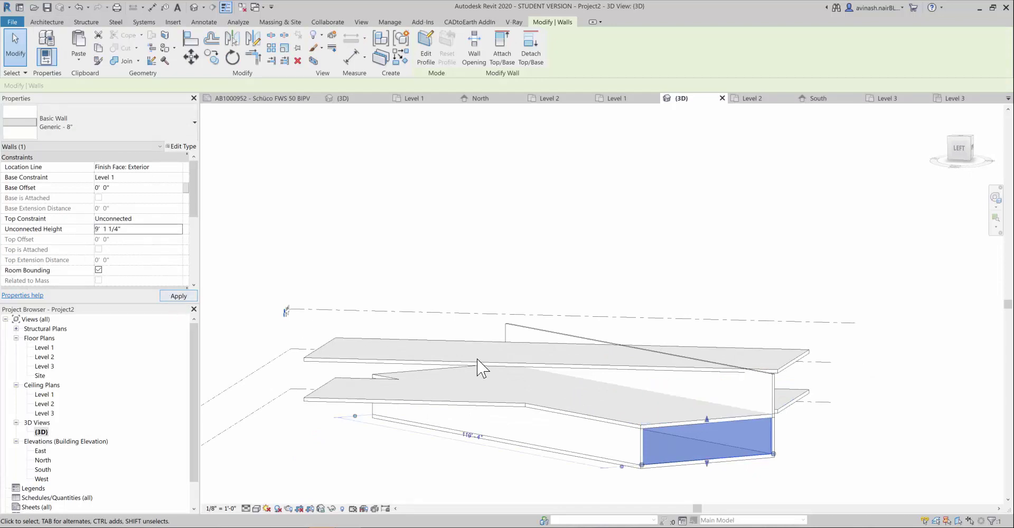
click(878, 448)
Set the unconnected height of the long southeast wall to 9' 1 1/4" and check the enclosed level in 3D
shift+middle_drag(878, 448, 716, 399)
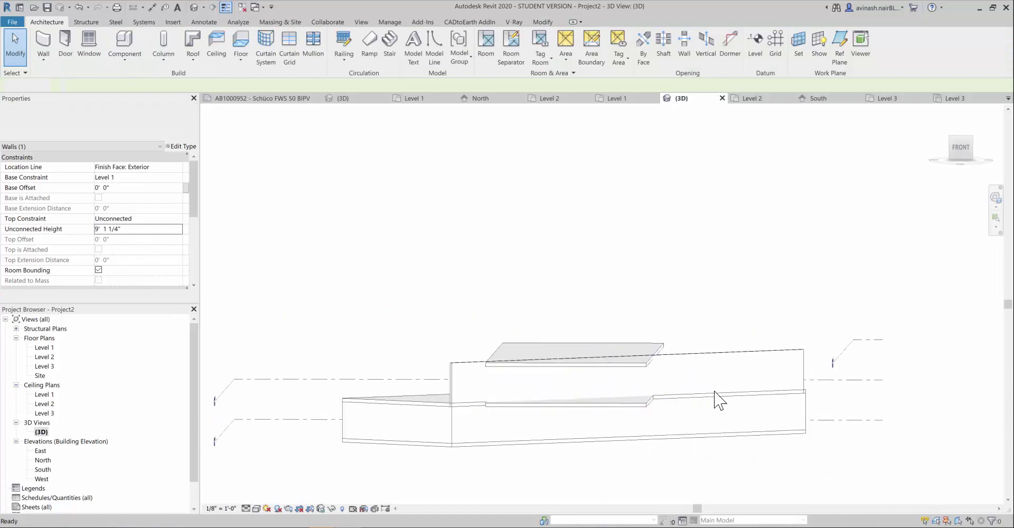
click(653, 381)
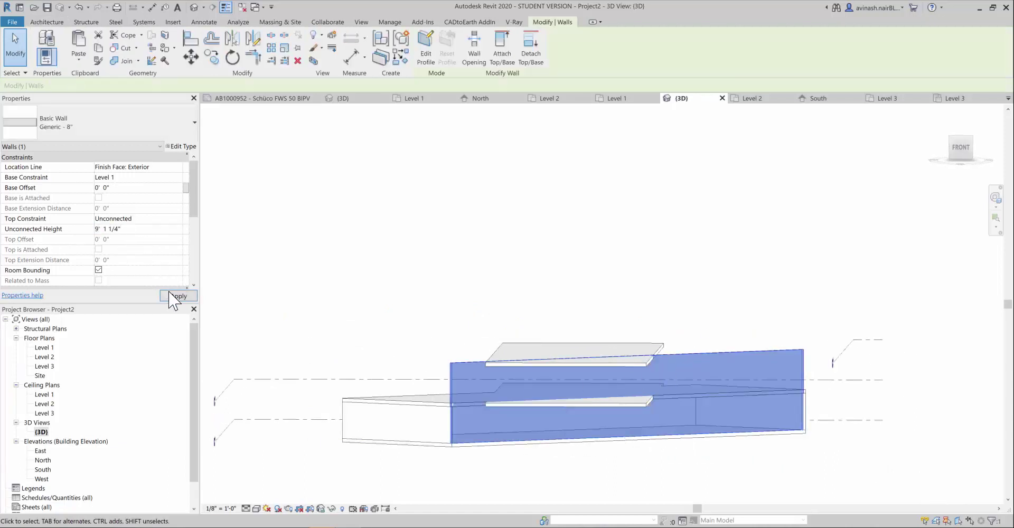
click(528, 299)
mouse_move(658, 290)
shift+middle_down()
mouse_move(625, 314)
mouse_move(539, 285)
mouse_move(528, 364)
mouse_move(550, 312)
mouse_move(595, 278)
mouse_move(729, 338)
mouse_move(797, 339)
mouse_move(876, 322)
mouse_move(876, 308)
mouse_move(561, 317)
mouse_move(760, 346)
mouse_move(756, 330)
mouse_move(725, 332)
shift+middle_up()
scroll(731, 360, down, 3)
middle_drag(498, 401, 568, 372)
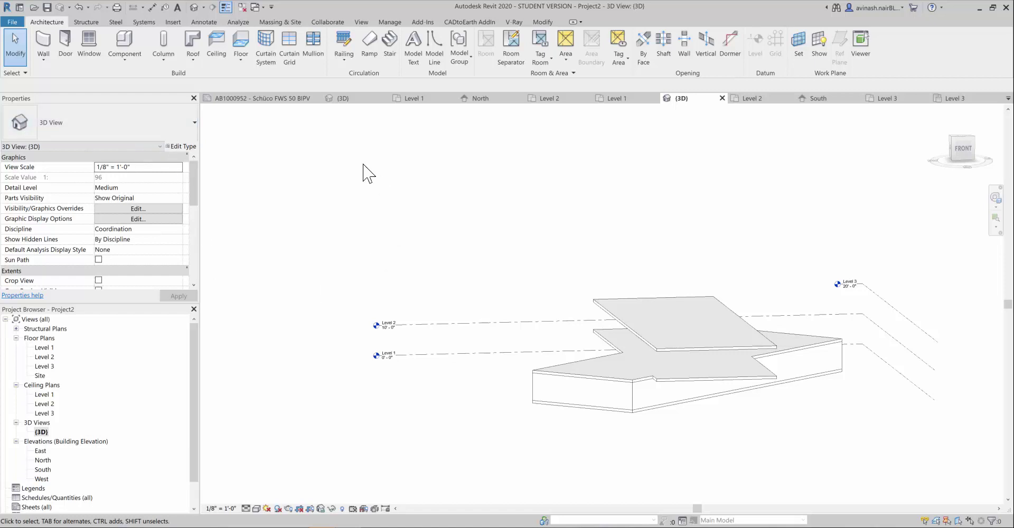
Switch to the Schueco Facade-FWS-50 file, open its {3D} view and answer the save reminder
click(273, 99)
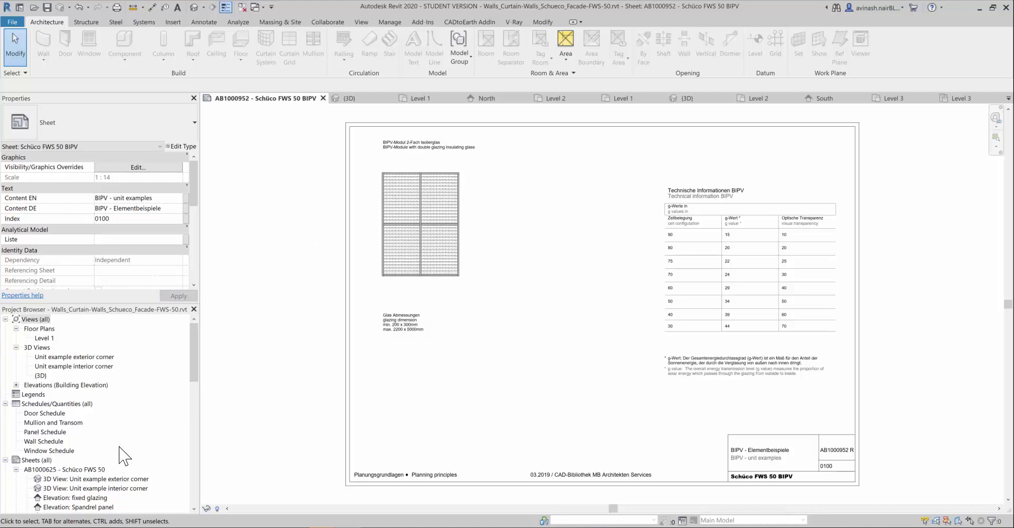
double_click(41, 376)
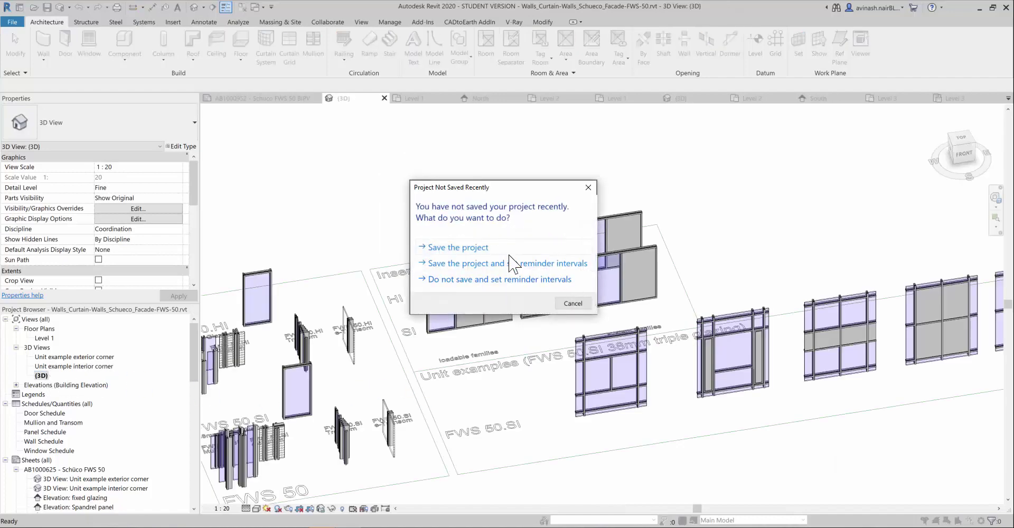
click(510, 263)
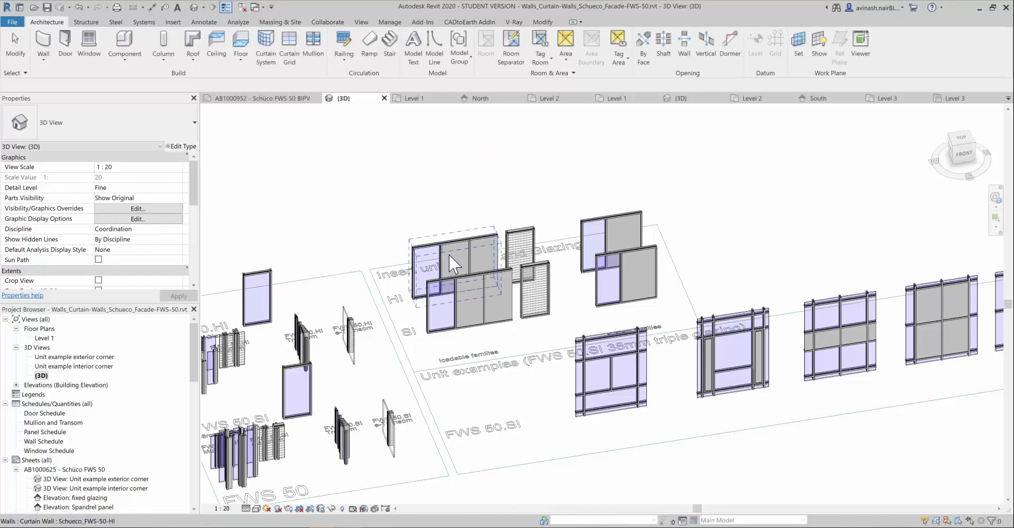
Inspect the type and properties of the three-panel curtain wall in the HI row of insert unit examples
click(450, 262)
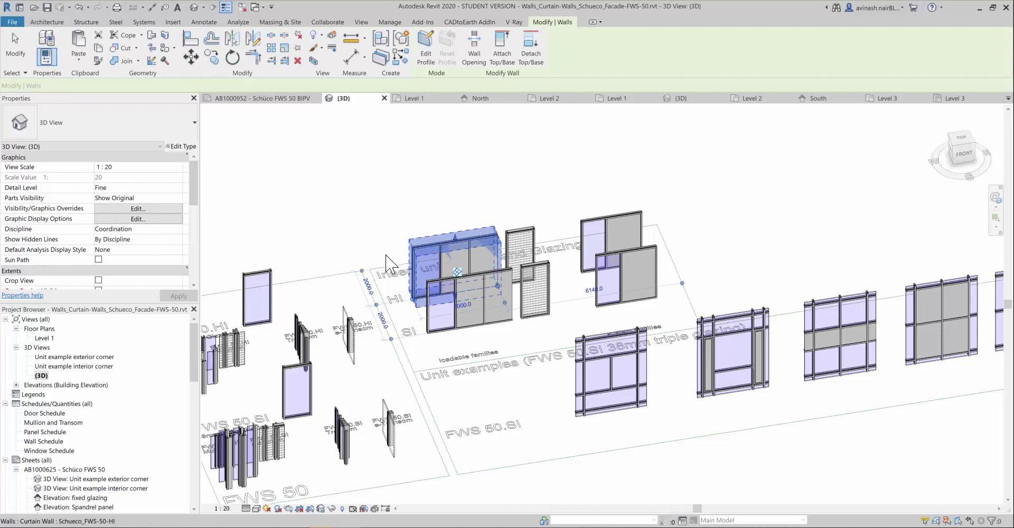
click(414, 198)
key(Tab)
click(450, 262)
click(451, 262)
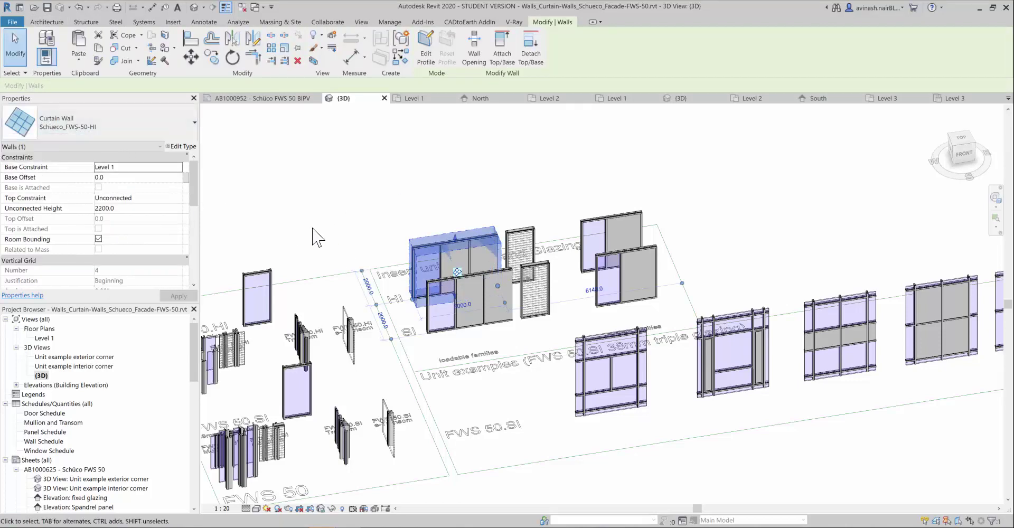
click(434, 186)
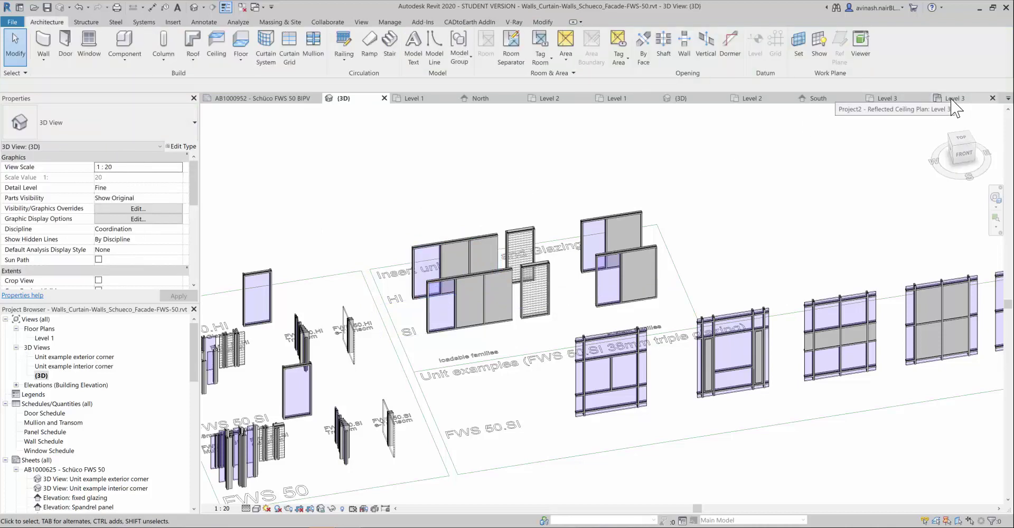
Switch to Project2's {3D} view and paste the copied Schueco curtain wall beside the building, accepting the project's existing duplicate types
click(706, 100)
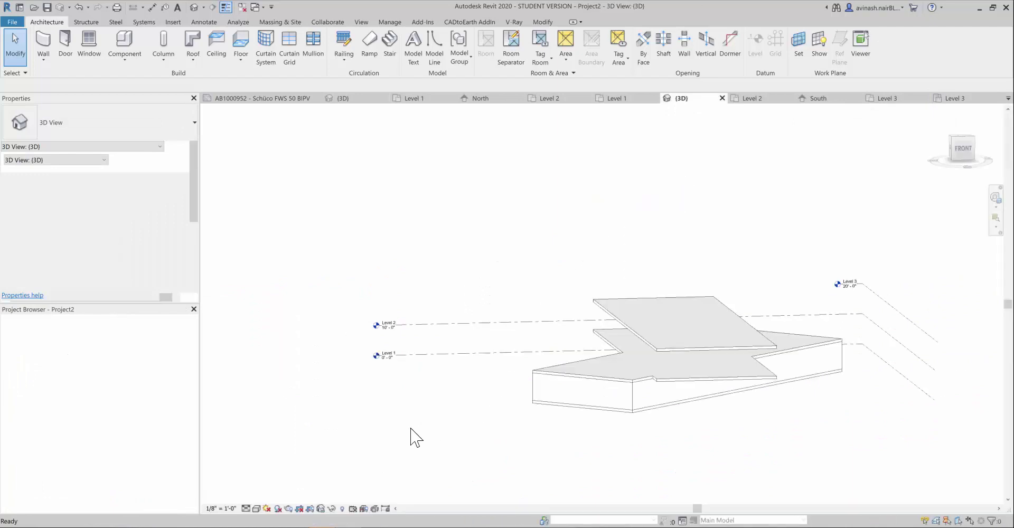
key(ctrl+v)
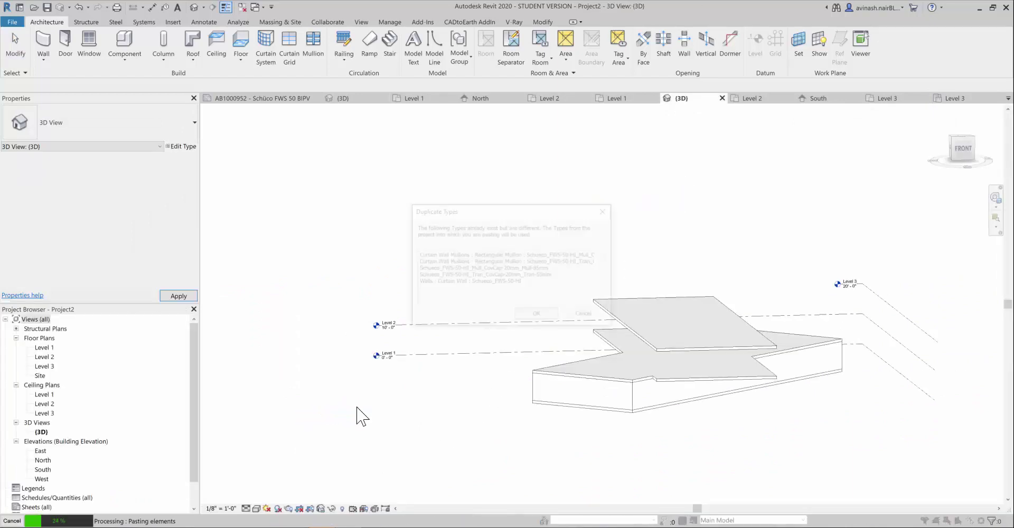
click(521, 312)
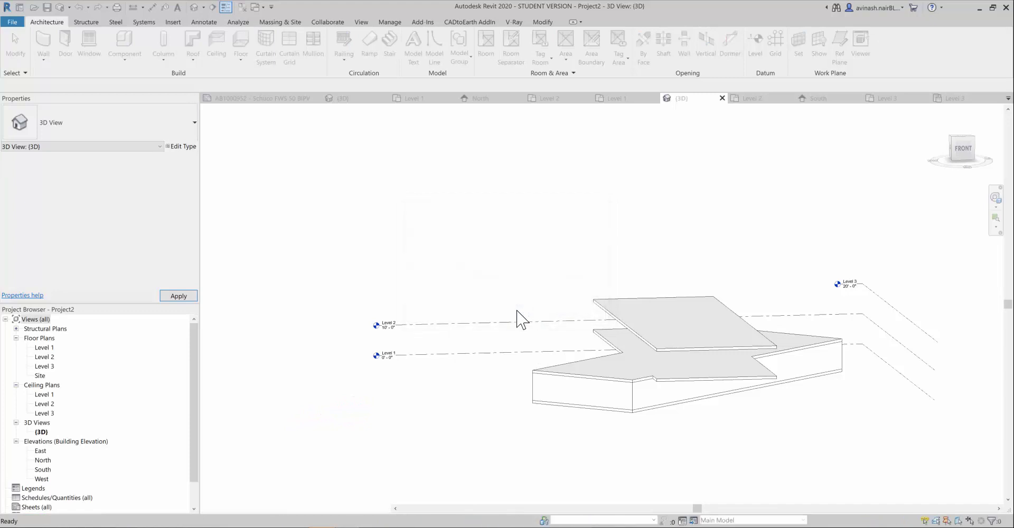
click(372, 408)
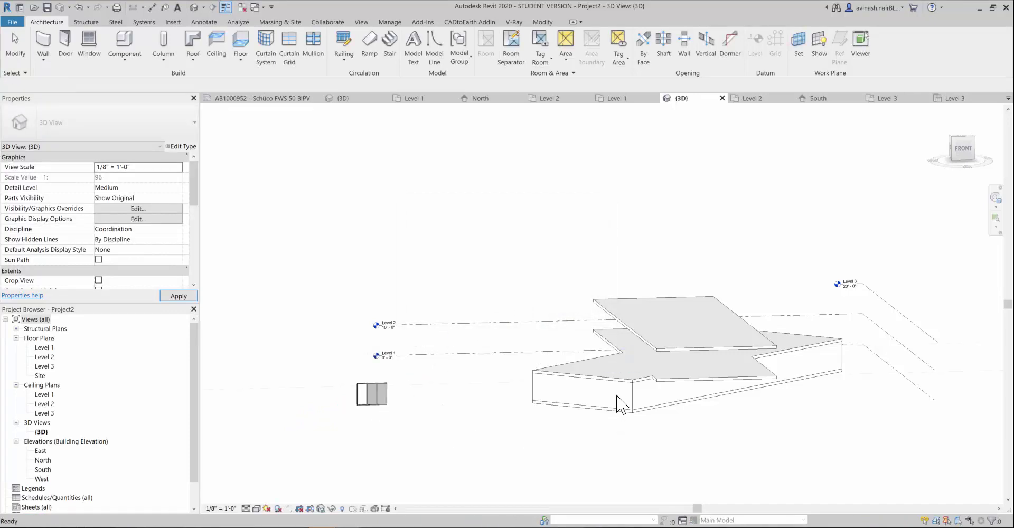
Change all four Generic - 8" walls around Level 1 to the Schueco_FWS-50-HI curtain wall type, unjoining the elements
scroll(617, 397, up, 2)
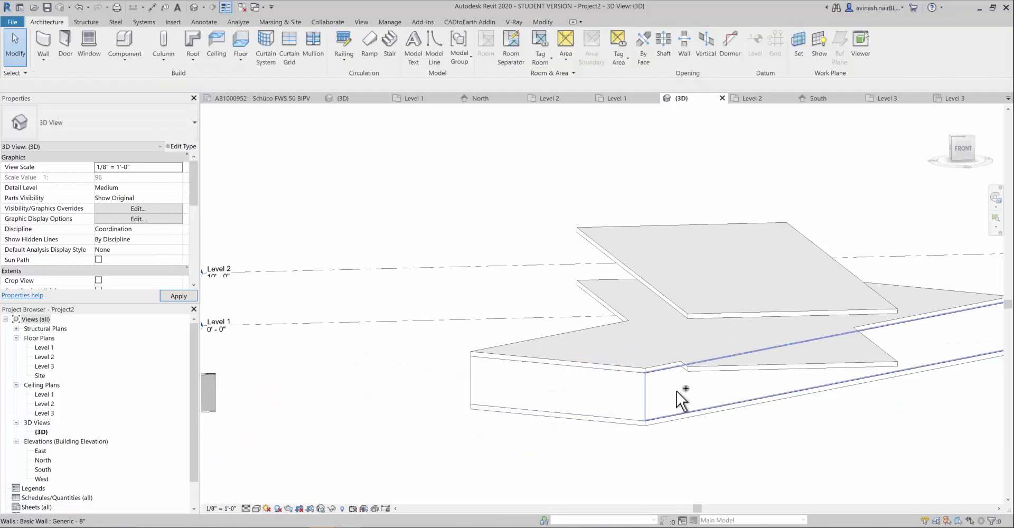
click(677, 392)
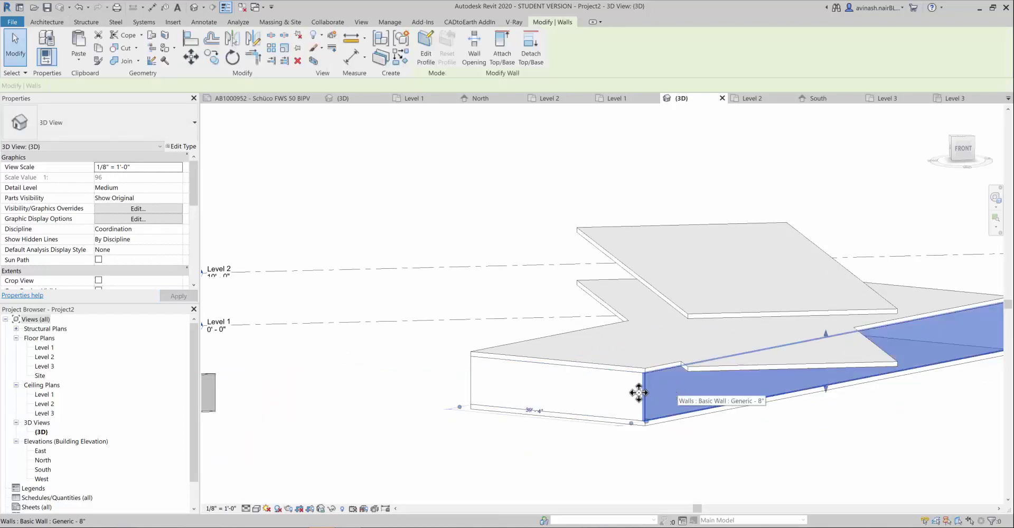
ctrl+click(609, 397)
shift+middle_drag(546, 444, 741, 464)
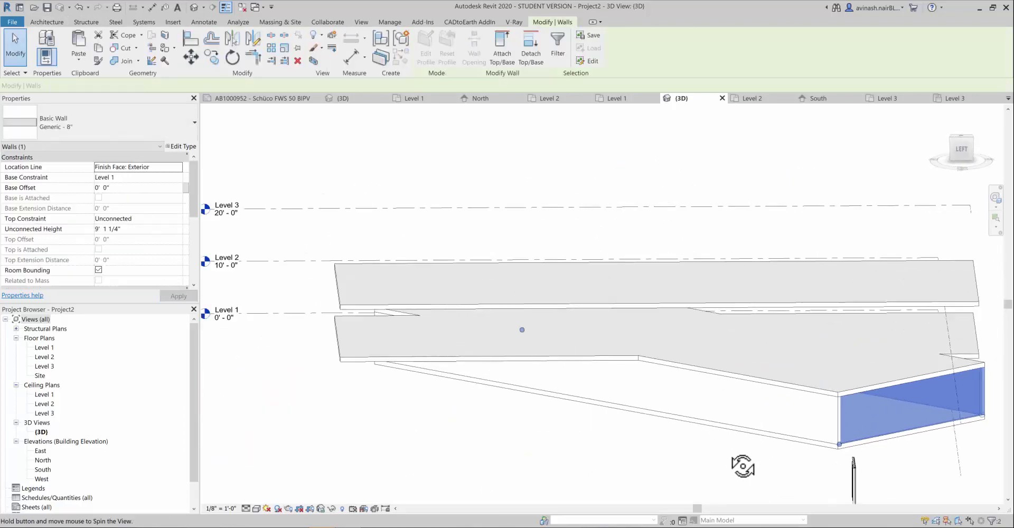
ctrl+click(739, 402)
shift+middle_drag(528, 471, 581, 469)
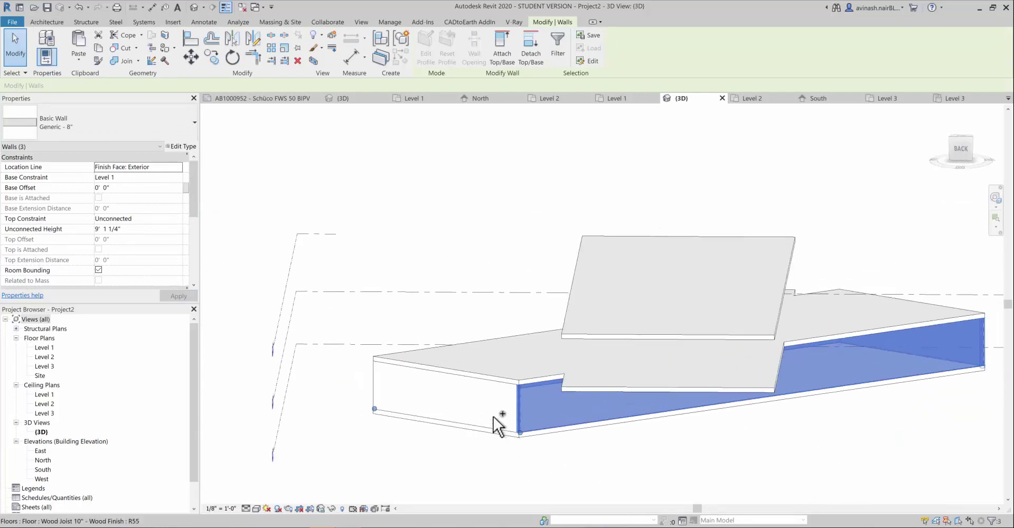
ctrl+click(494, 412)
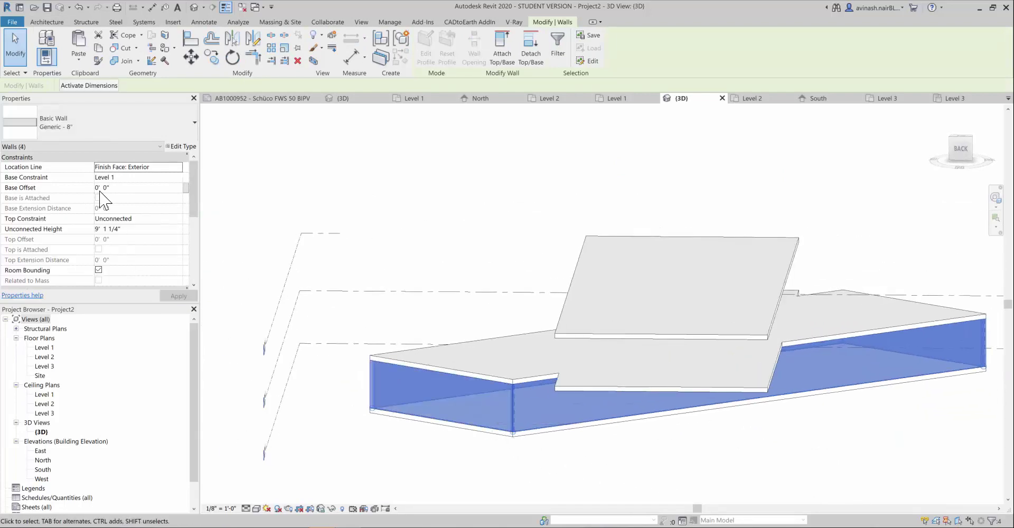
click(125, 138)
scroll(113, 192, down, 3)
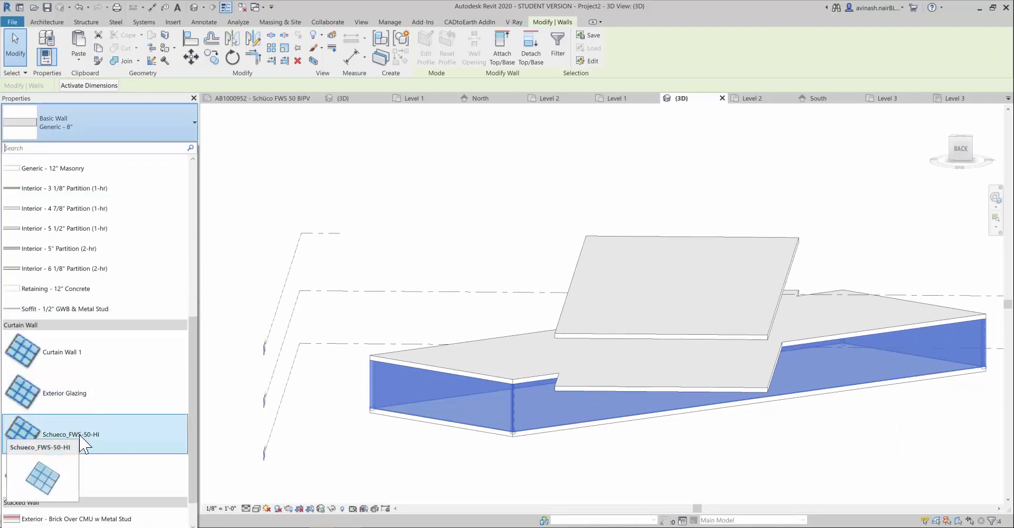
click(82, 437)
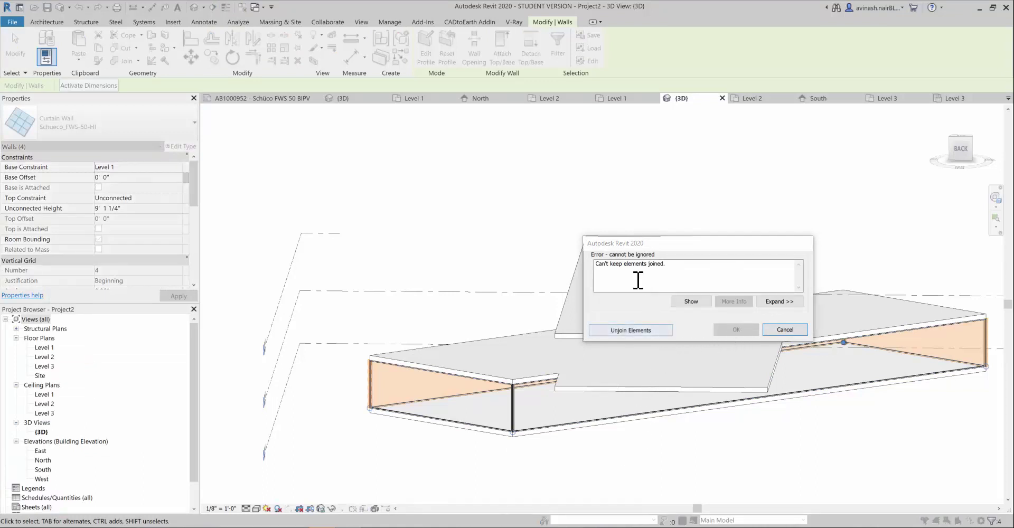
click(652, 332)
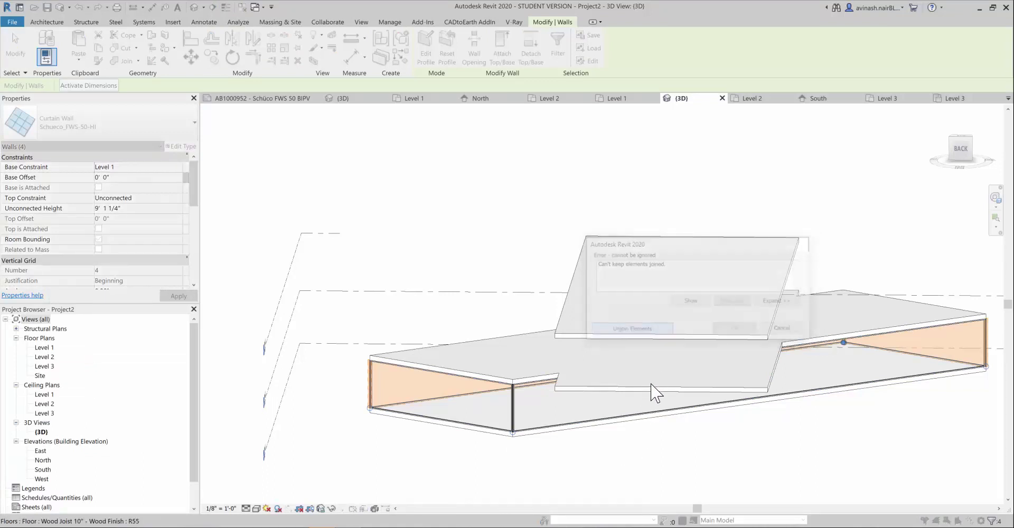
click(526, 464)
Change the 3D view's visual style from Hidden Line to one that displays the surfaces in their material colours
scroll(516, 378, up, 6)
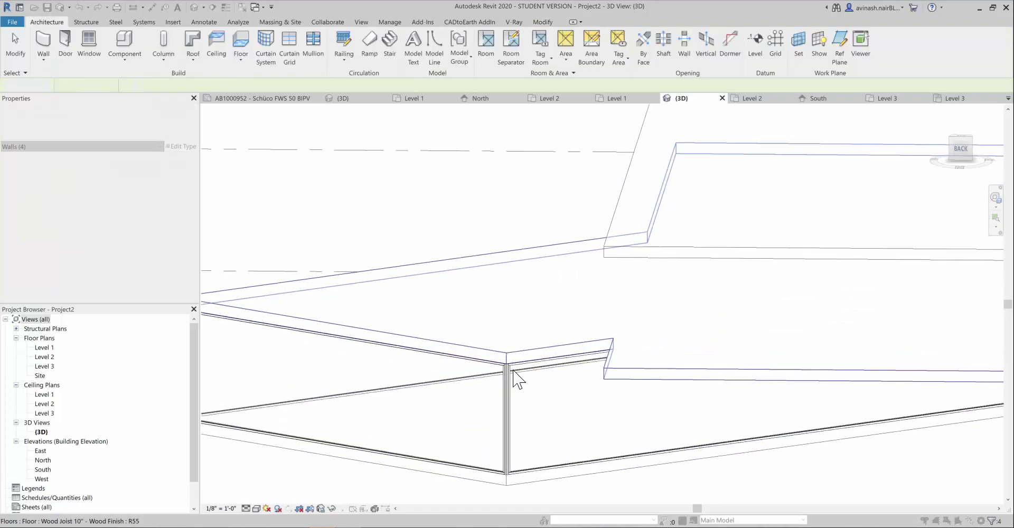
scroll(523, 391, down, 6)
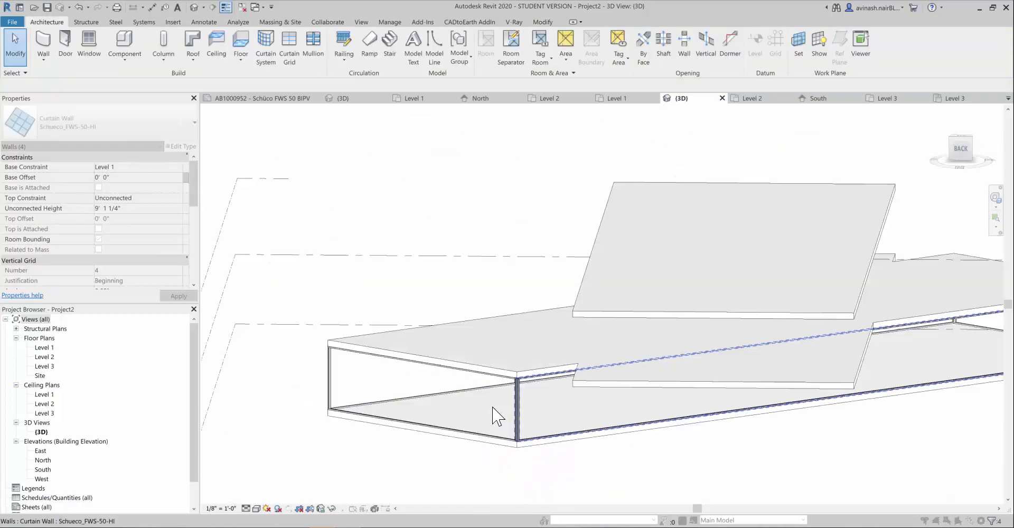
click(267, 509)
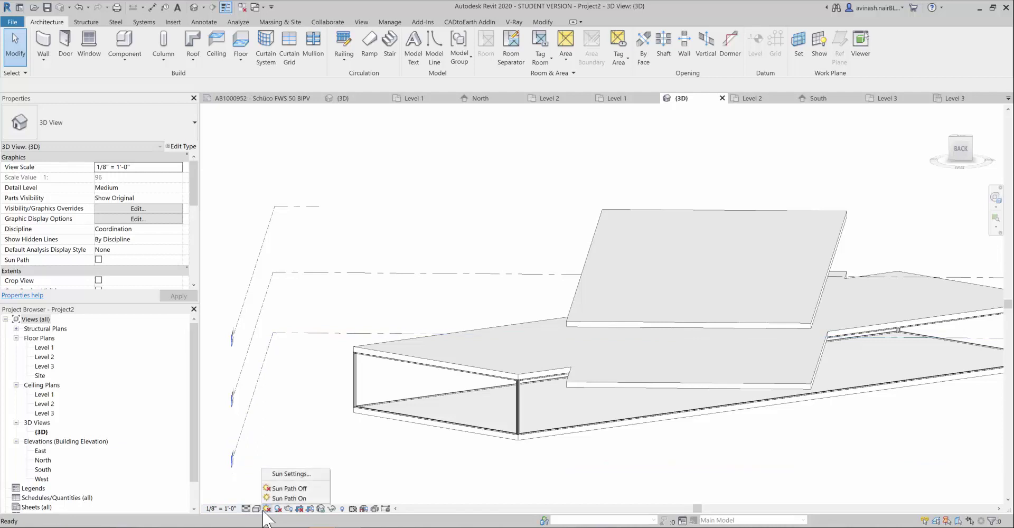
click(256, 509)
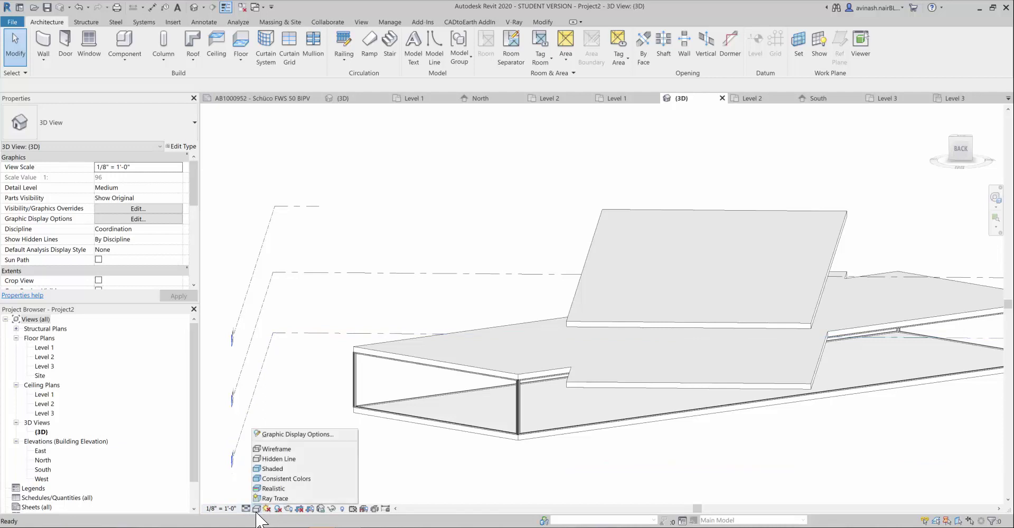
click(285, 481)
scroll(521, 405, up, 3)
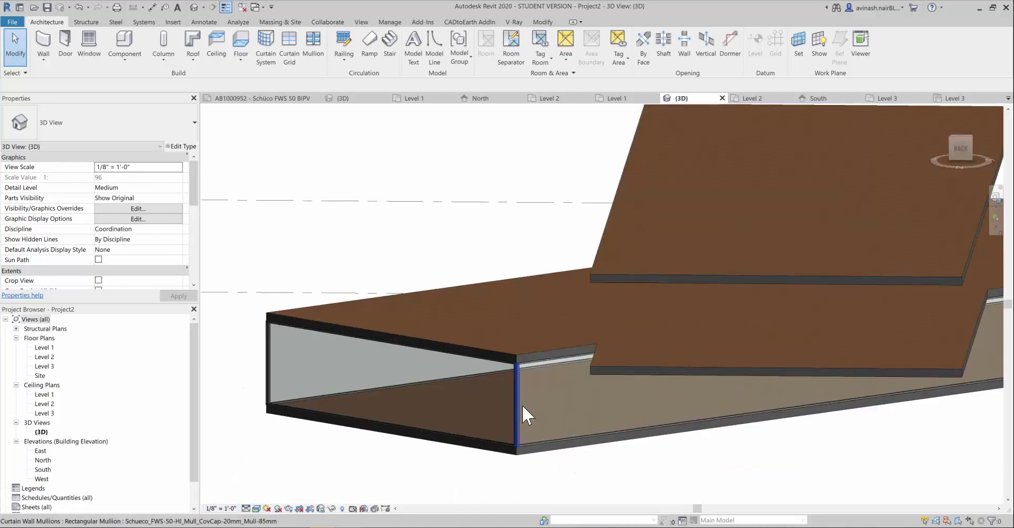
Set the vertical grid layout in the long curtain wall's Schueco_FWS-50-HI type properties to Fixed Number
click(522, 405)
scroll(529, 406, down, 1)
scroll(559, 410, down, 2)
click(515, 410)
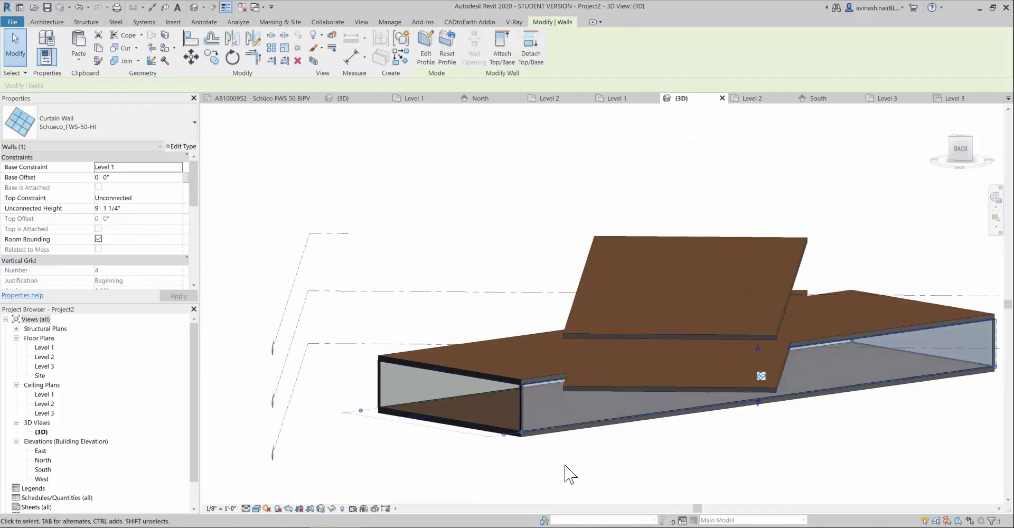
click(181, 148)
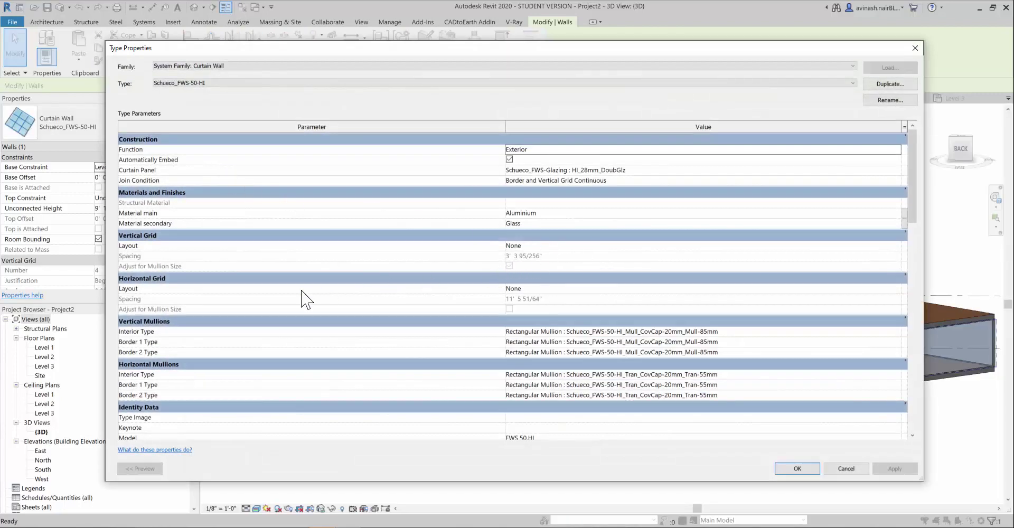
click(531, 246)
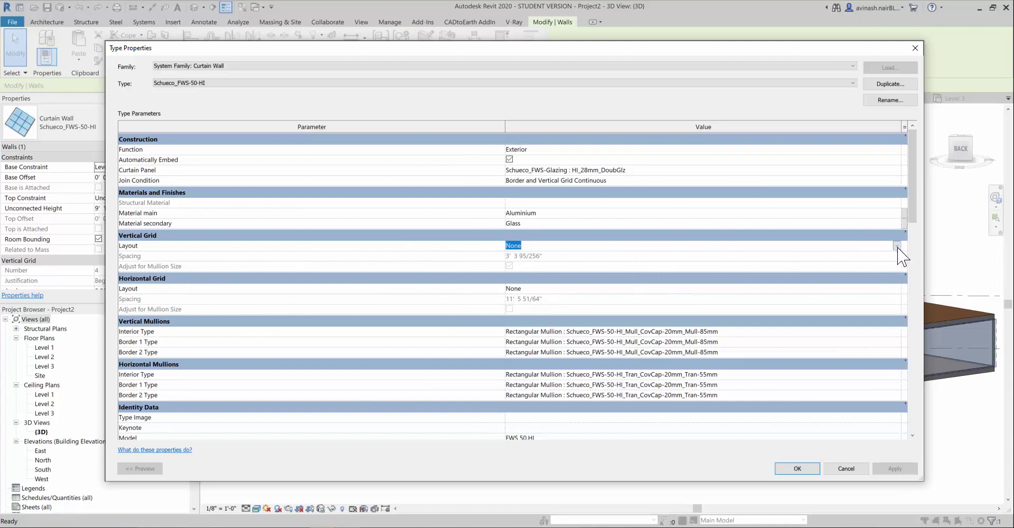
click(897, 246)
click(530, 274)
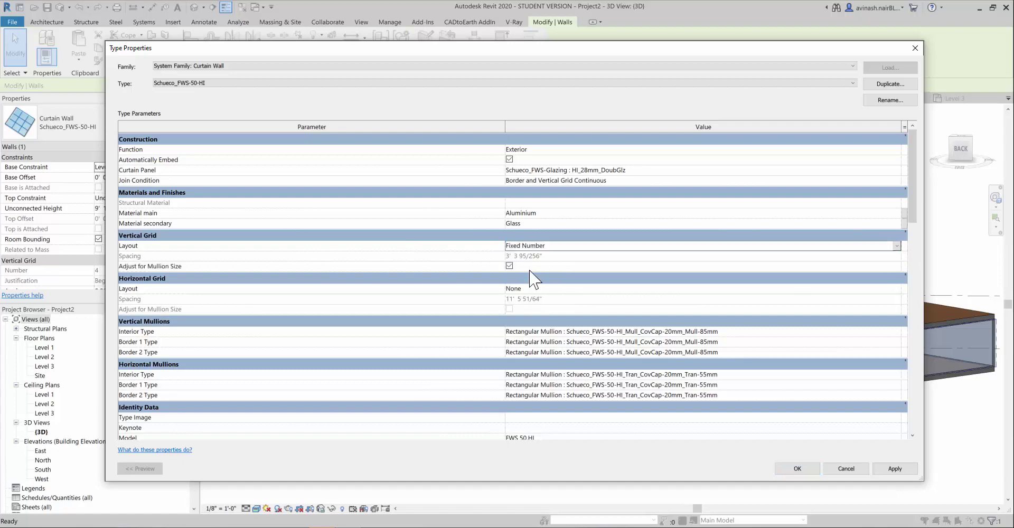
Change the Schueco_FWS-50-HI vertical grid layout to Fixed Distance with a spacing of 2' 0" and apply it to the walls
scroll(549, 262, down, 3)
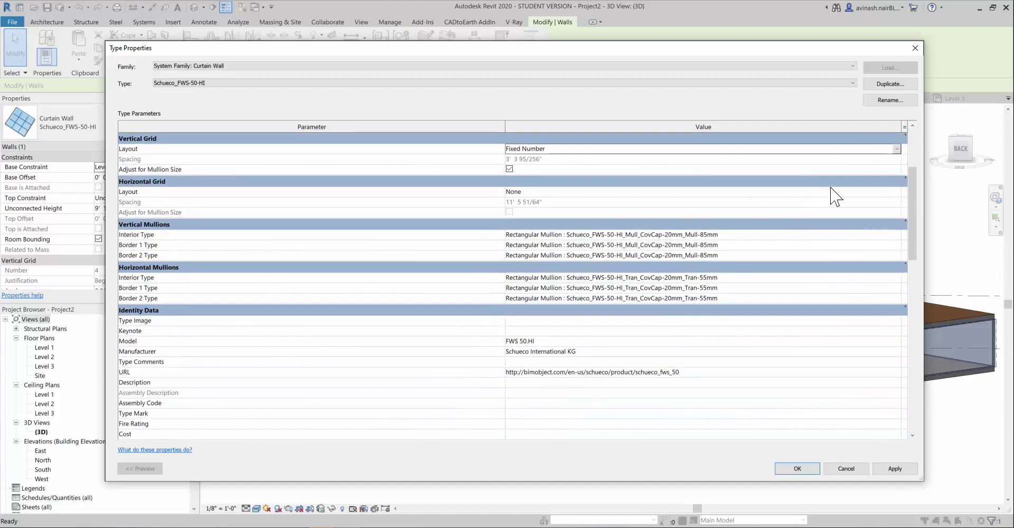
scroll(887, 178, up, 1)
click(897, 193)
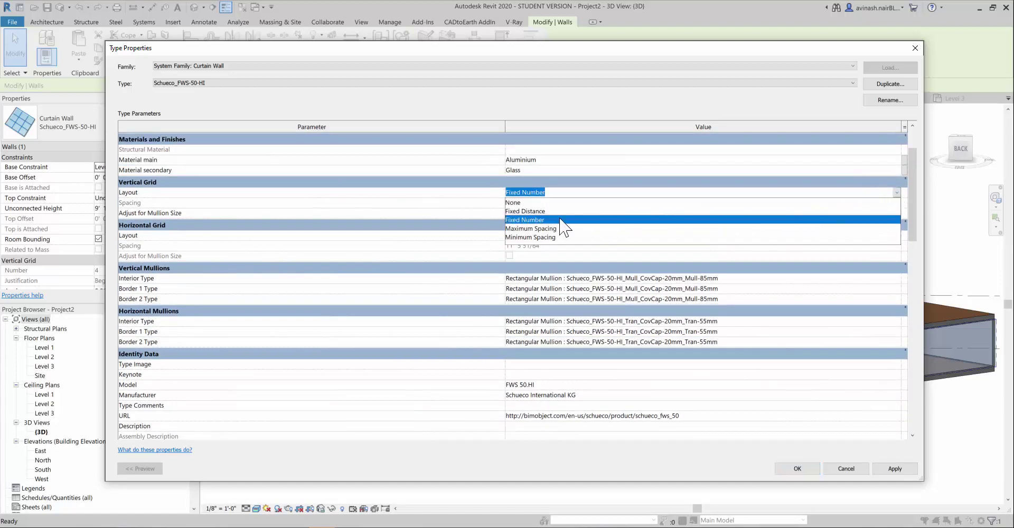
click(523, 211)
click(539, 203)
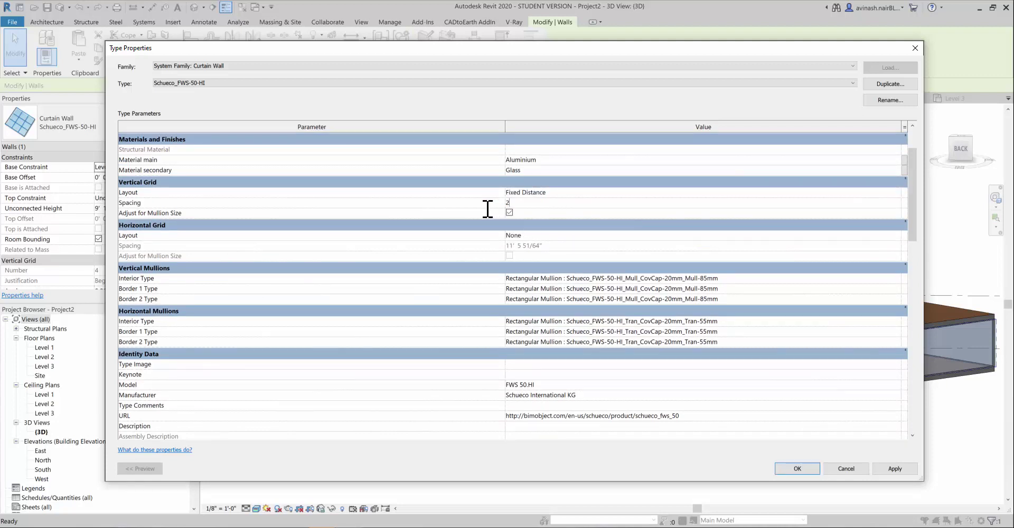
key(Return)
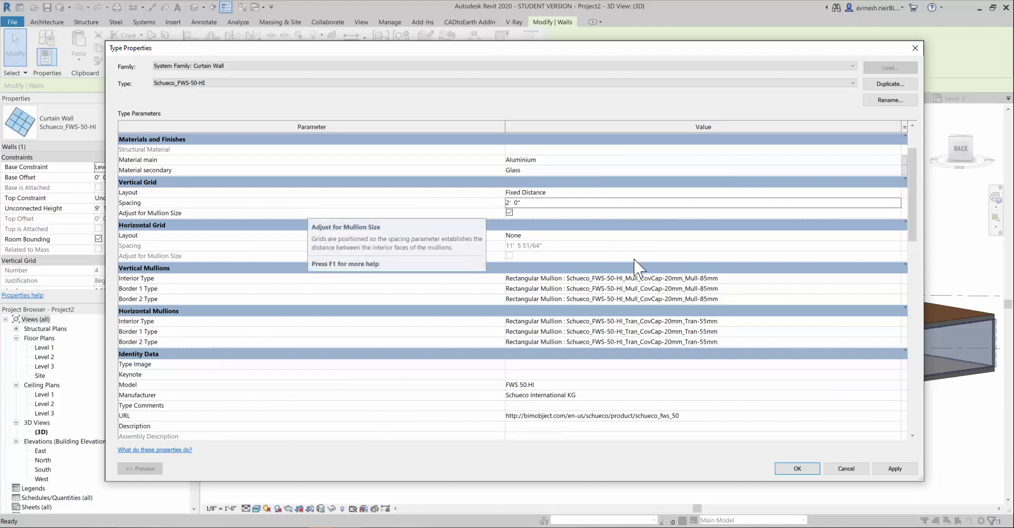
click(881, 472)
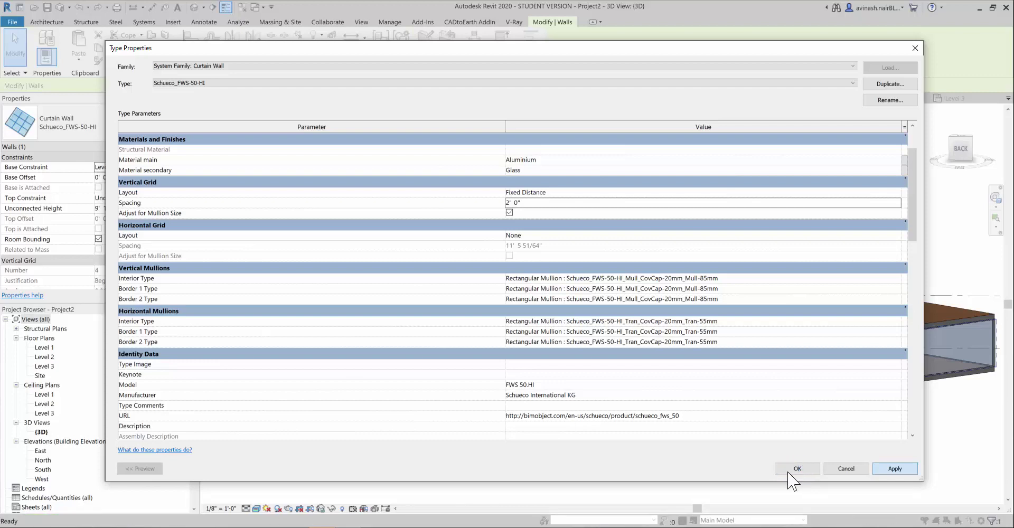
click(795, 470)
click(712, 468)
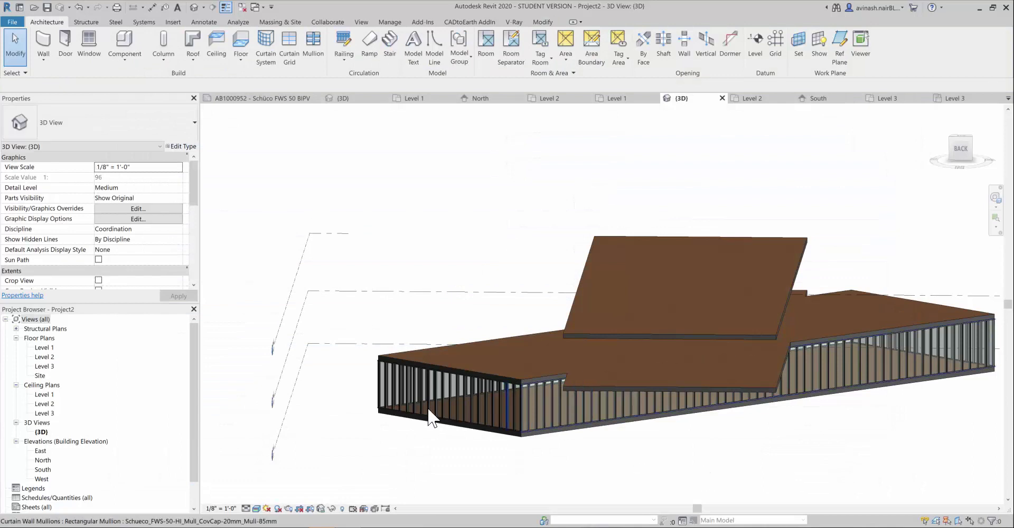
Examine the mullion spacing around the building's corner and undo the 2' 0" vertical grid change
scroll(521, 447, down, 3)
scroll(528, 439, up, 3)
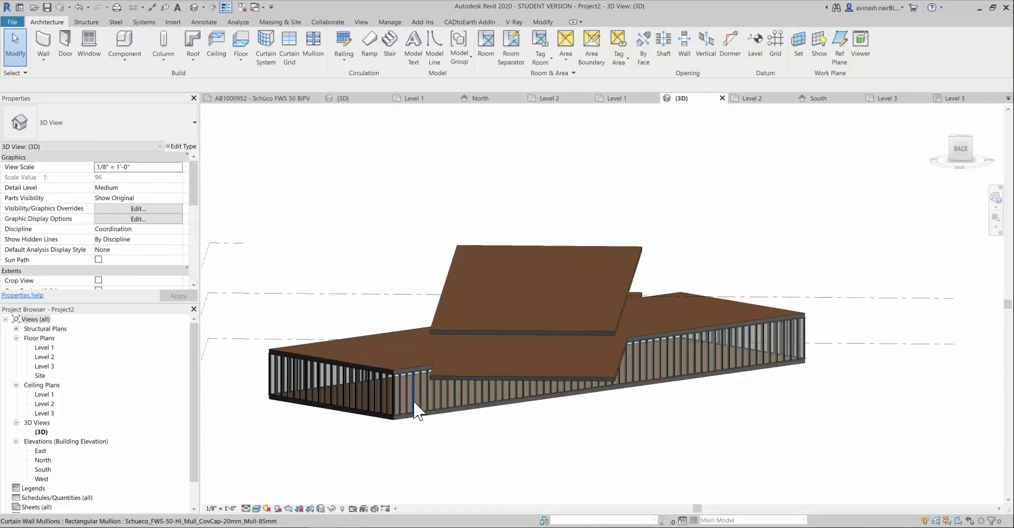
scroll(402, 380, up, 2)
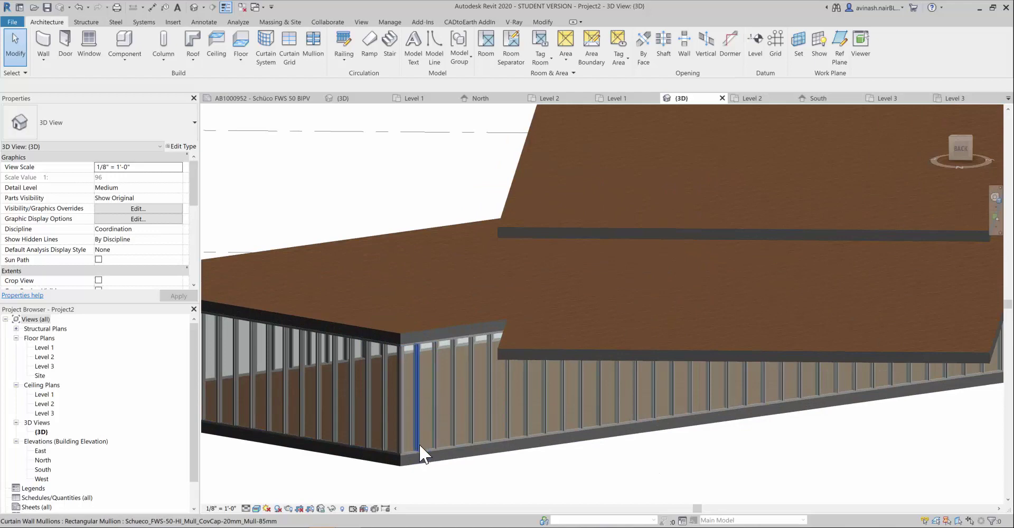
scroll(420, 444, up, 2)
scroll(507, 483, down, 2)
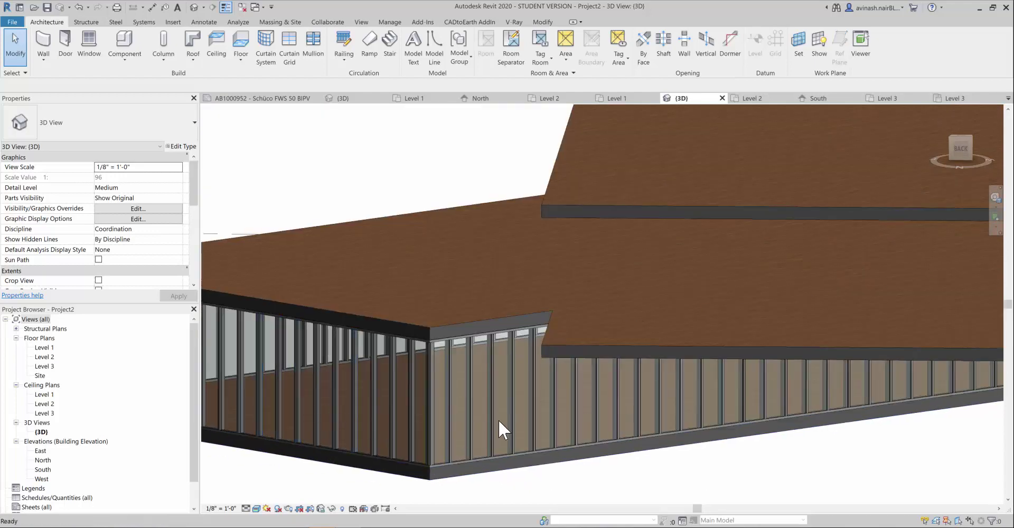
scroll(635, 475, down, 5)
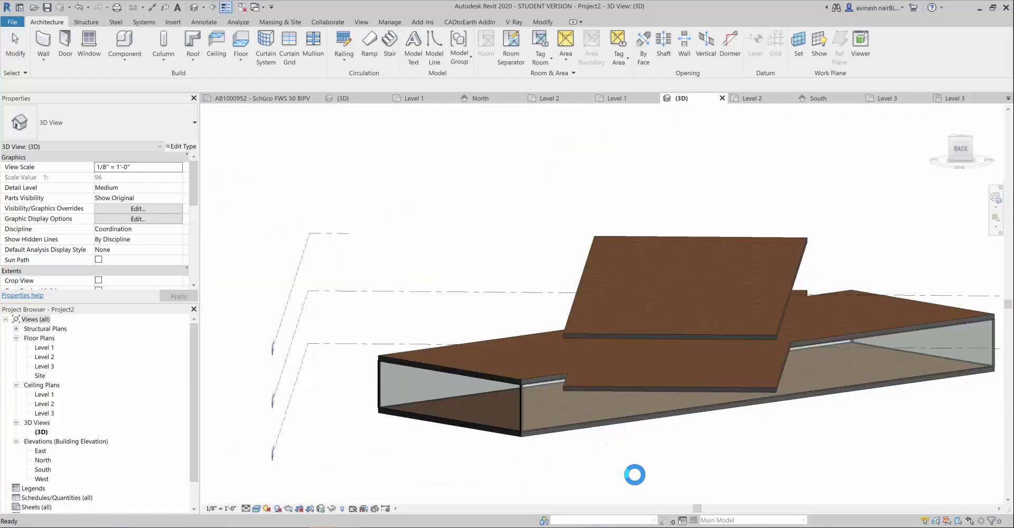
Set the Schueco_FWS-50-HI curtain wall type's vertical grid layout to Fixed Distance with a spacing of 4' 0" and apply it
click(510, 409)
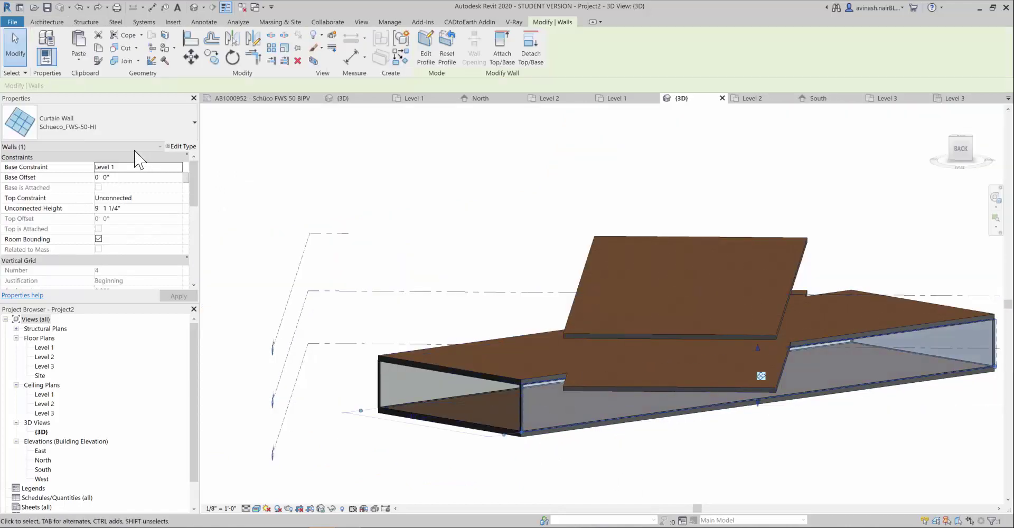
click(181, 147)
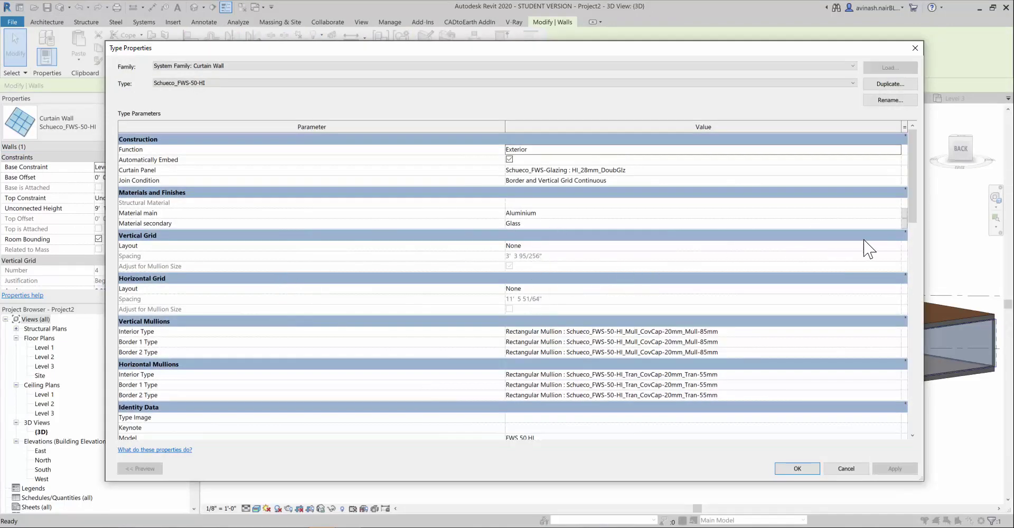
click(887, 247)
click(896, 246)
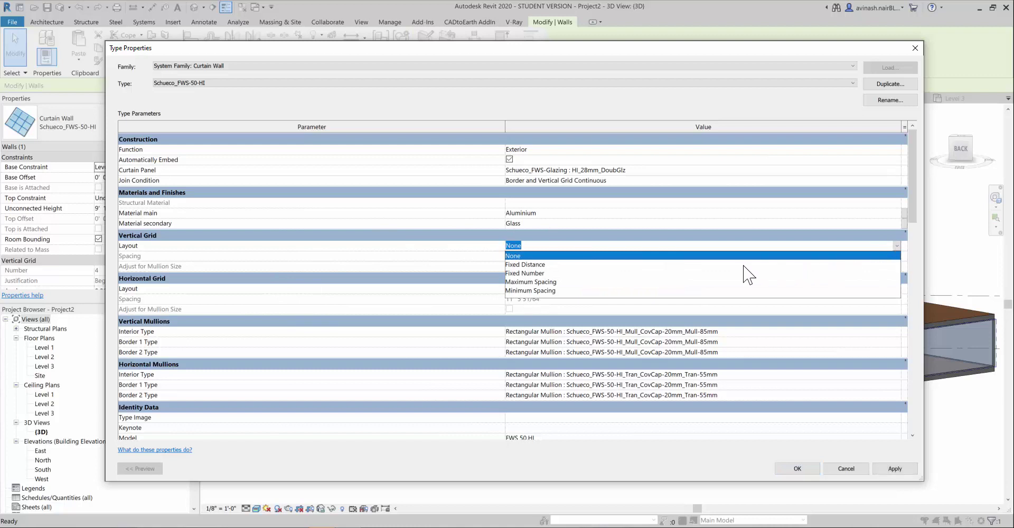
click(537, 265)
click(458, 258)
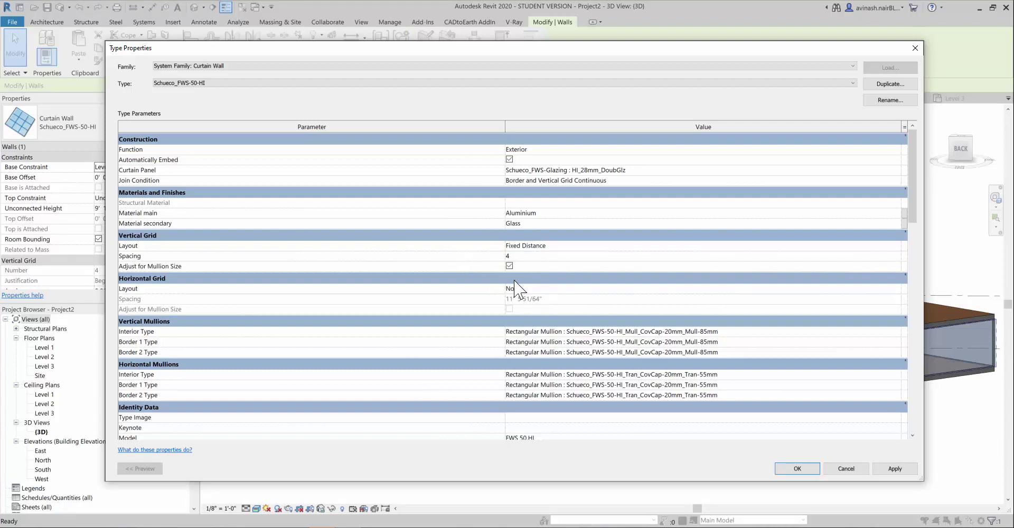
click(891, 469)
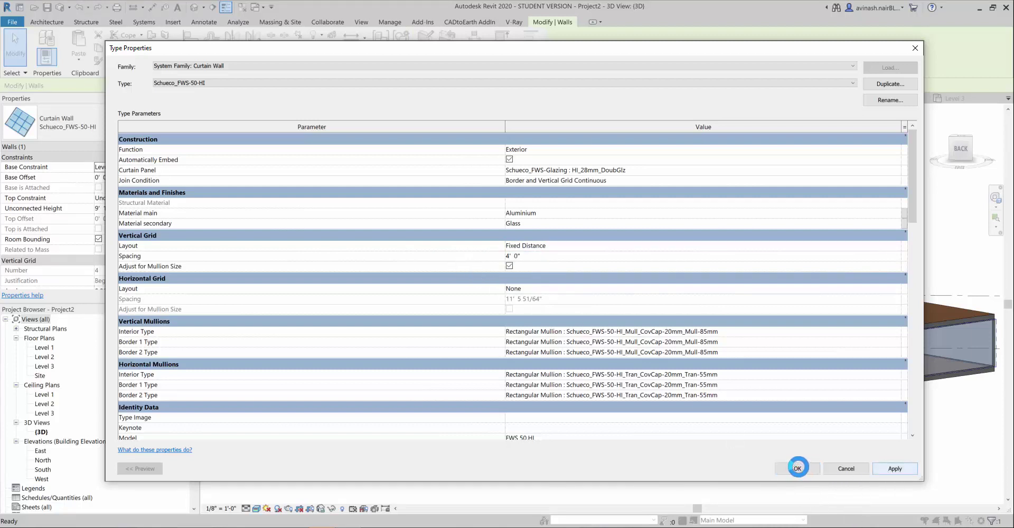
click(797, 467)
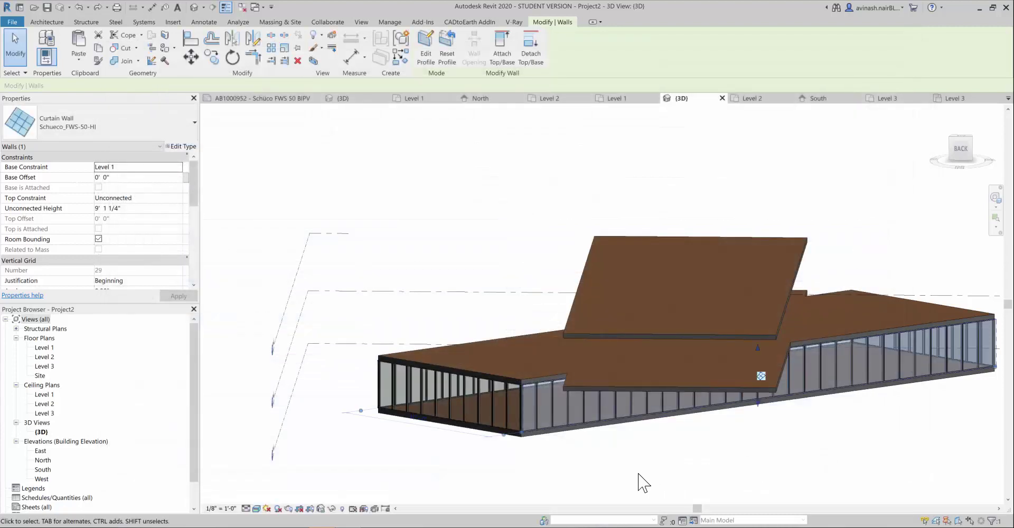
Examine the Level 1 curtain wall mullions and glazing around the building's corner in the 3D view
click(638, 475)
shift+middle_drag(828, 439, 736, 471)
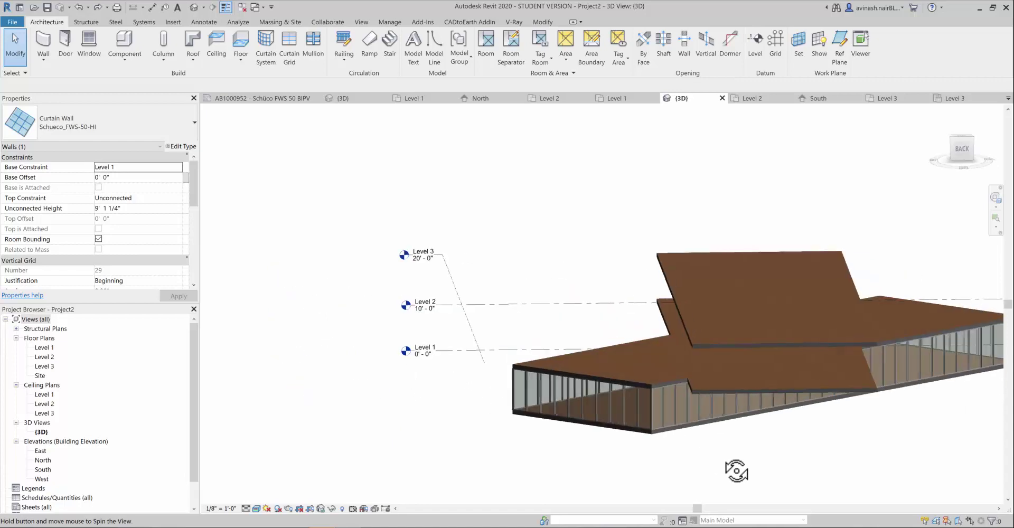
scroll(664, 360, up, 6)
scroll(692, 323, down, 2)
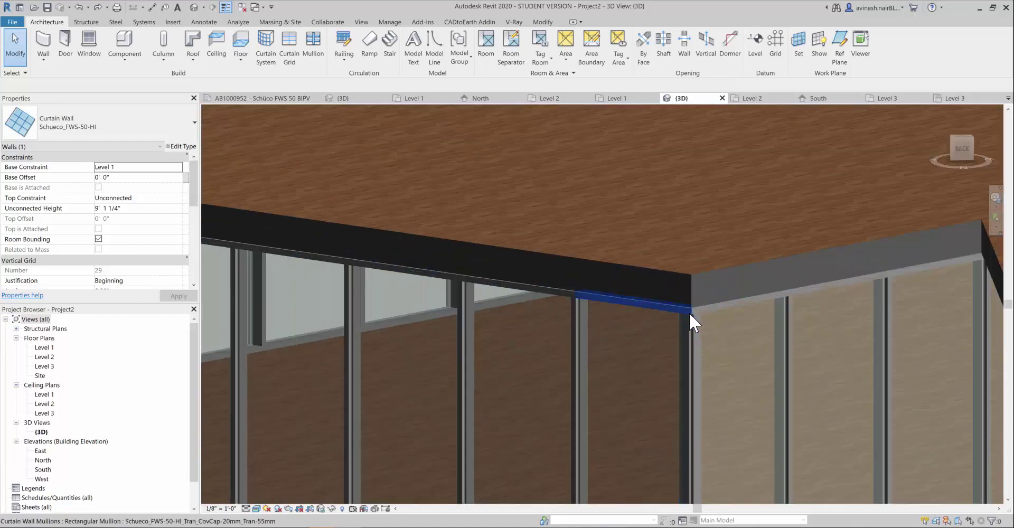
scroll(673, 333, down, 5)
shift+middle_drag(707, 433, 720, 462)
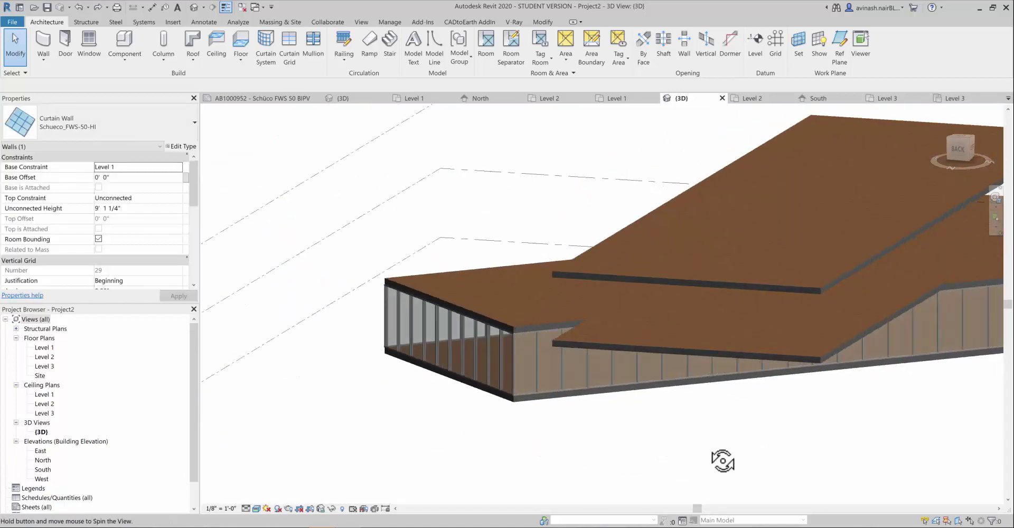
scroll(651, 316, up, 6)
scroll(630, 336, down, 4)
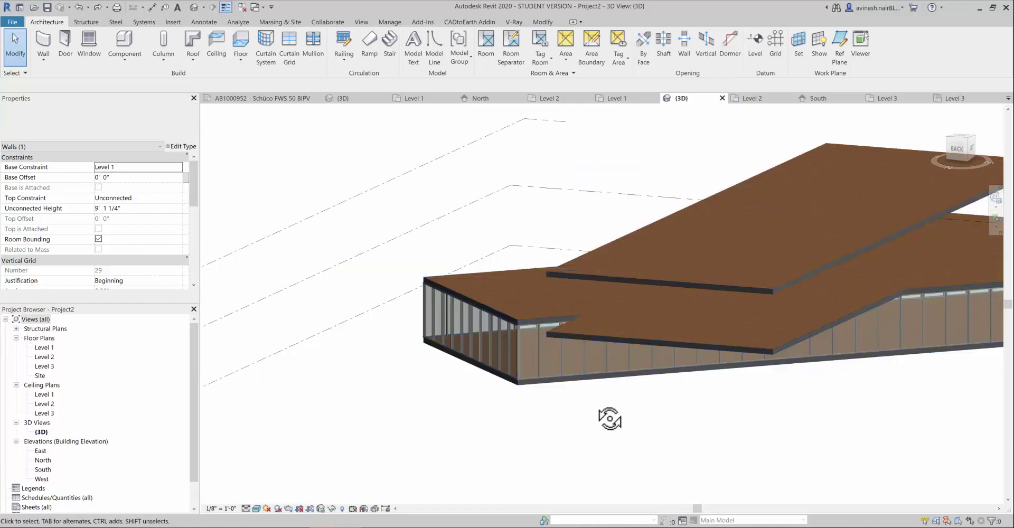
shift+middle_drag(607, 414, 643, 423)
key(Escape)
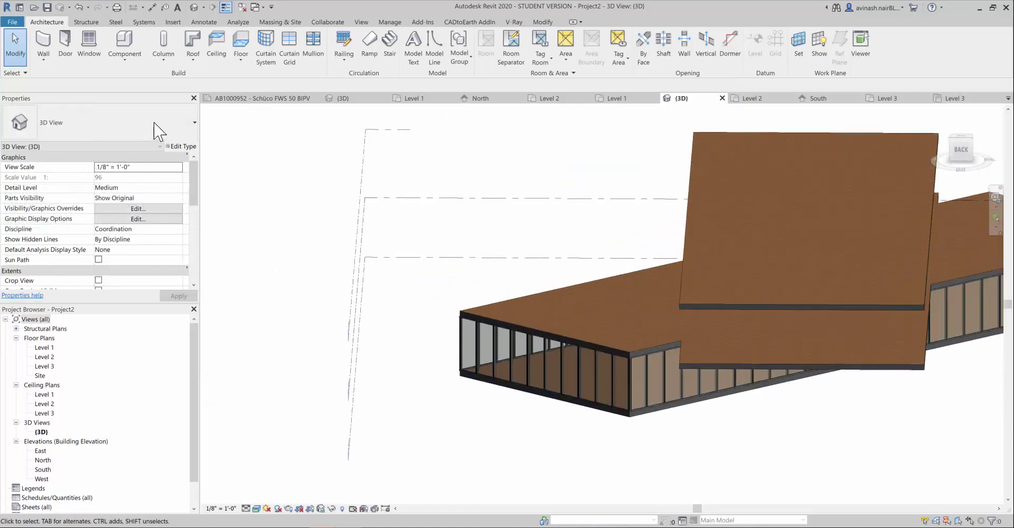
In the Level 2 floor plan, start a chain of Generic - 8" walls along the upper short edge of the vertical 40' by 120' floor
double_click(44, 357)
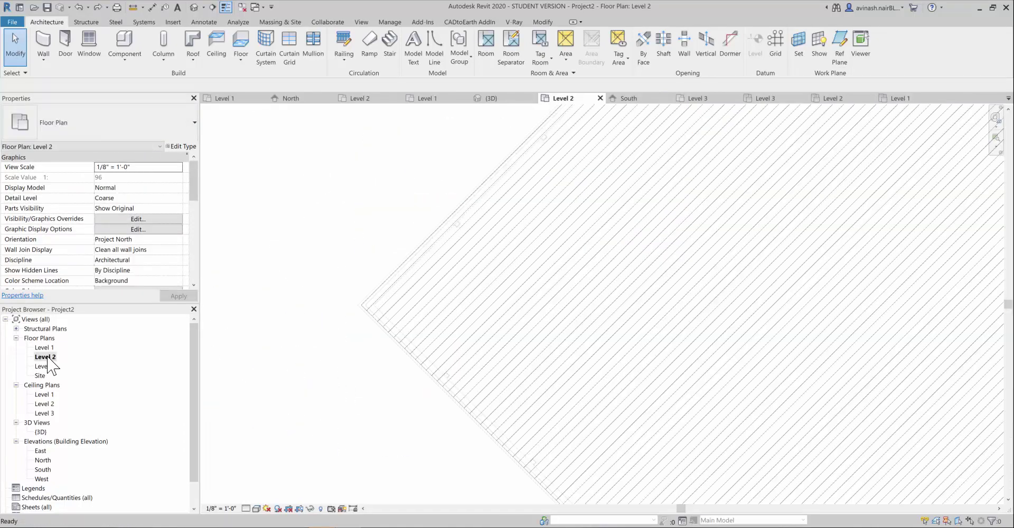
scroll(368, 356, down, 4)
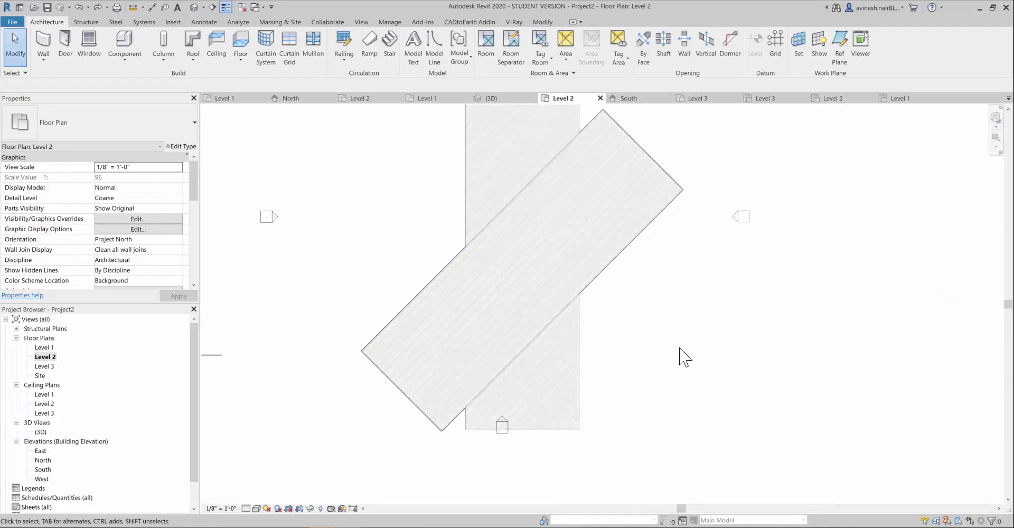
scroll(680, 348, down, 2)
middle_drag(722, 336, 628, 386)
scroll(430, 228, up, 3)
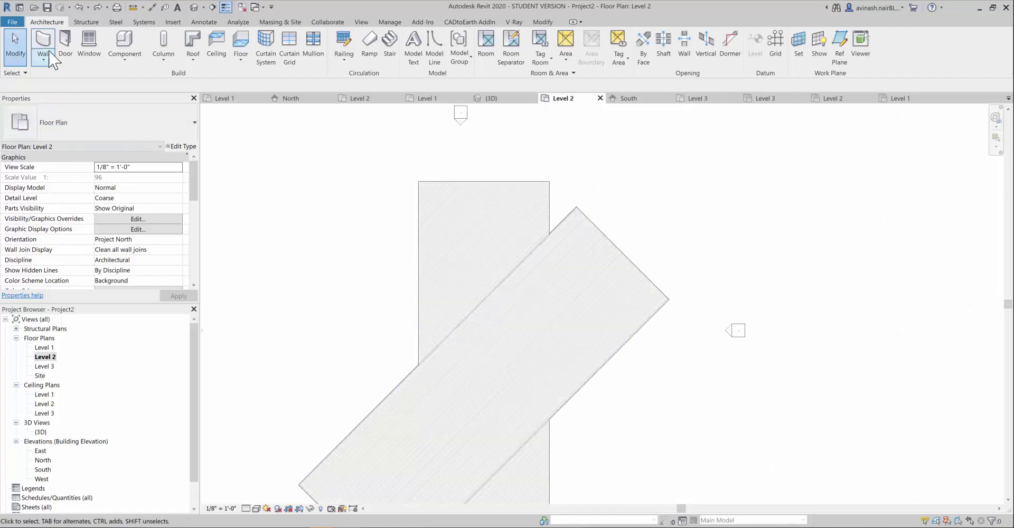
click(418, 182)
scroll(532, 193, up, 2)
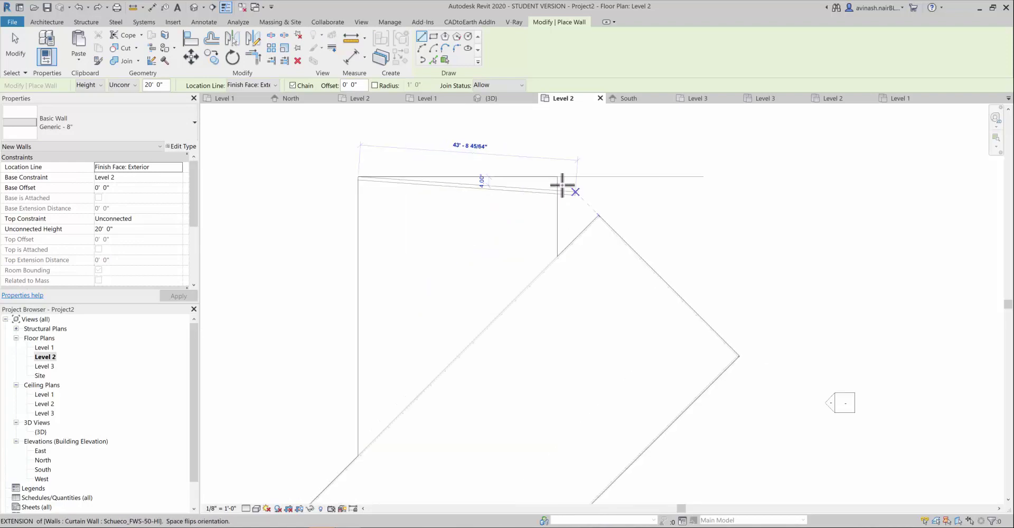
click(558, 176)
Continue the Generic - 8" wall chain along the floor's remaining 120' and 40' edges, closing the rectangle at its starting corner
scroll(552, 249, down, 4)
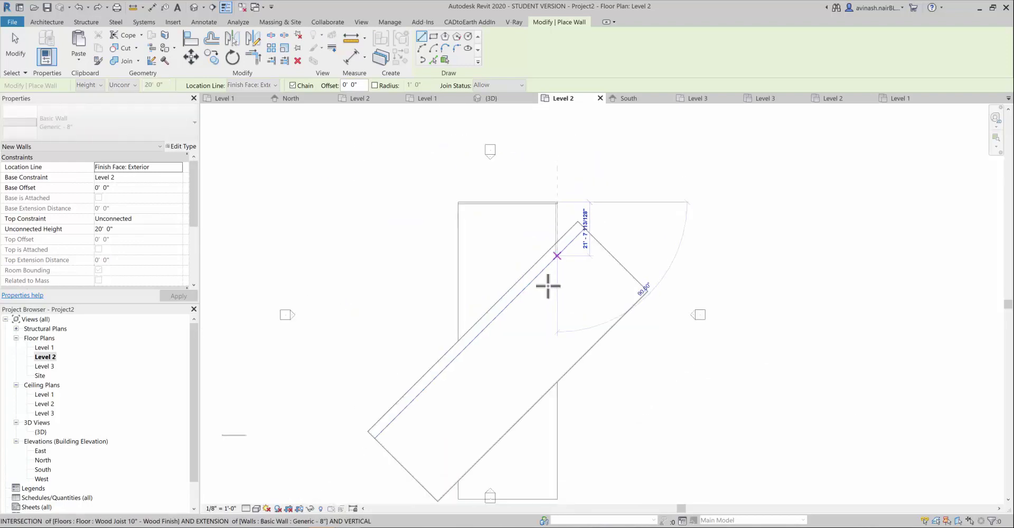
scroll(552, 407, up, 1)
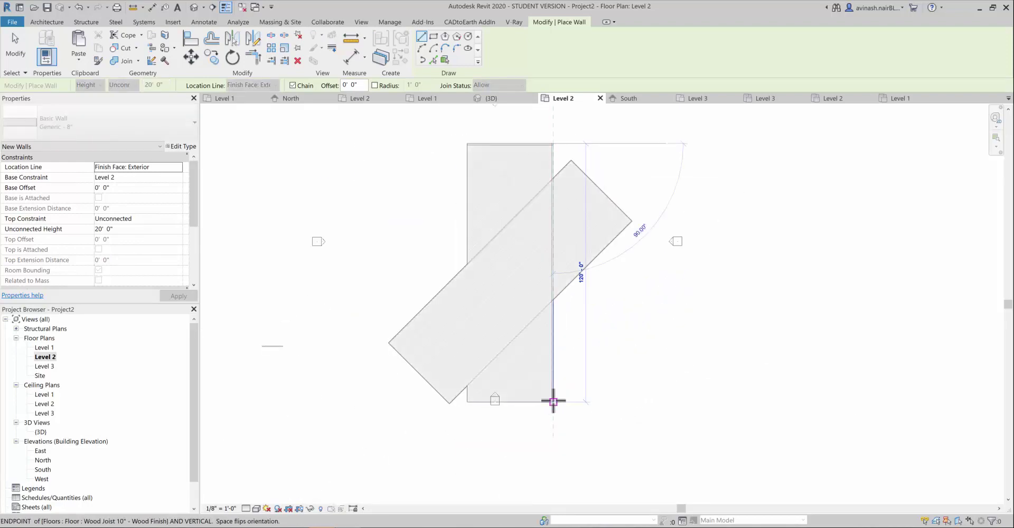
click(553, 401)
scroll(475, 407, up, 1)
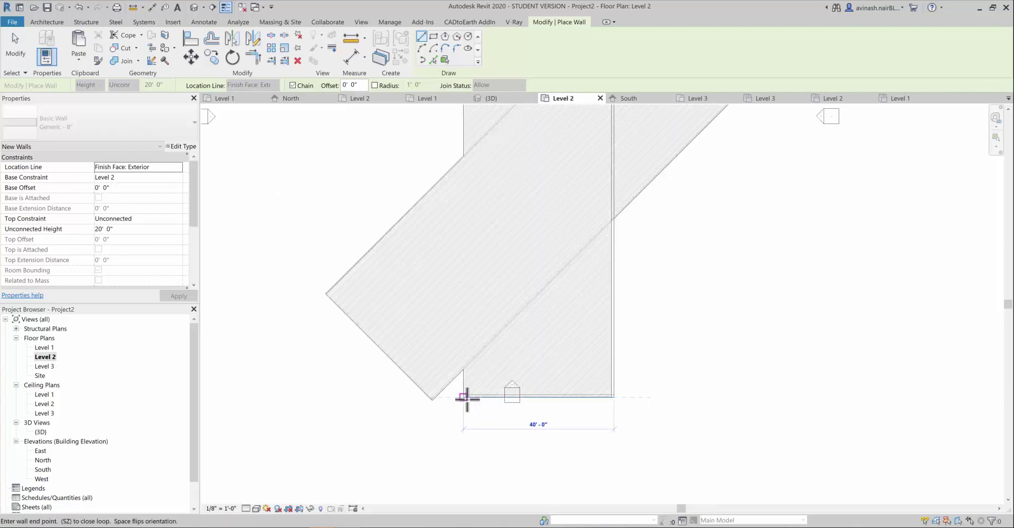
click(465, 401)
scroll(486, 351, down, 3)
scroll(480, 150, up, 5)
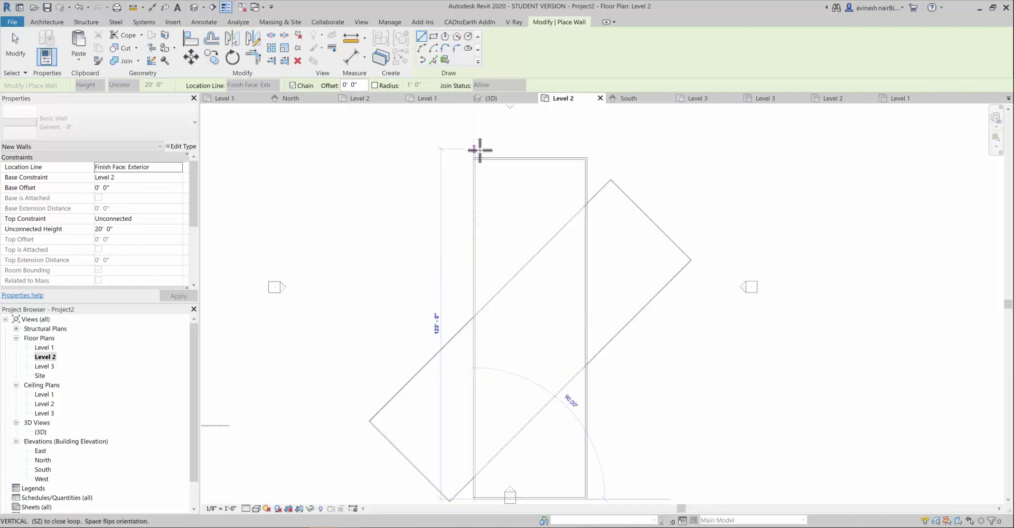
click(467, 163)
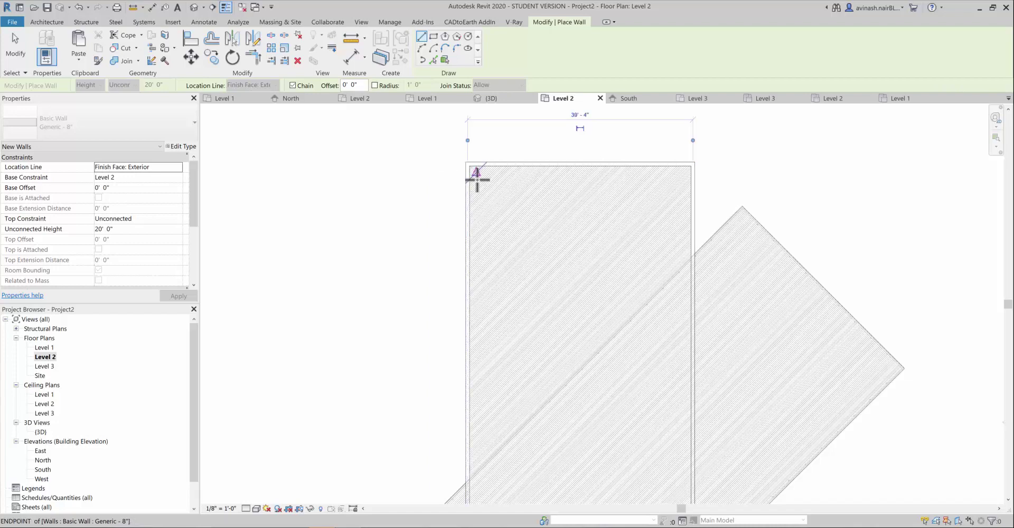
key(Escape)
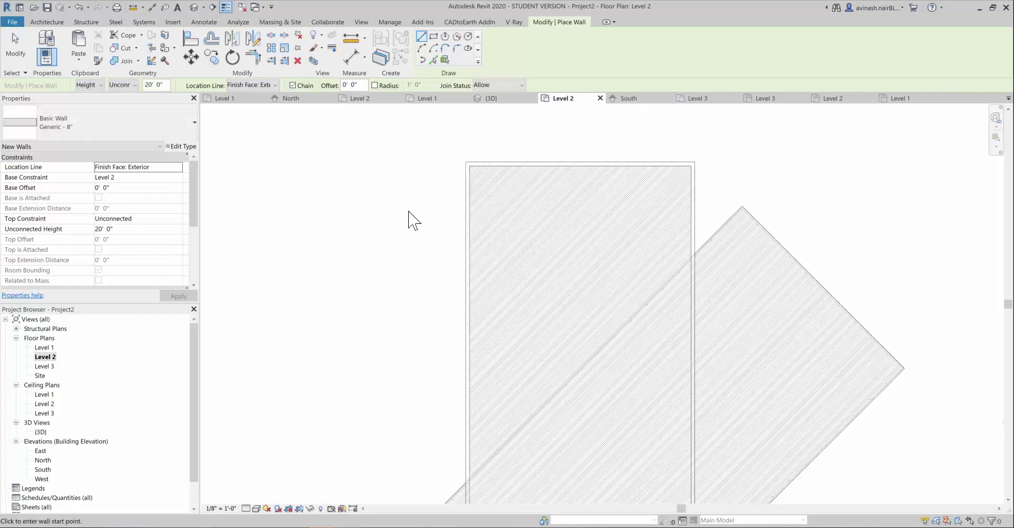
key(Escape)
In the 3D view, lower the top of the near short Level 2 wall to the underside of the Level 3 floor, at 9' 1 1/4"
scroll(413, 223, down, 2)
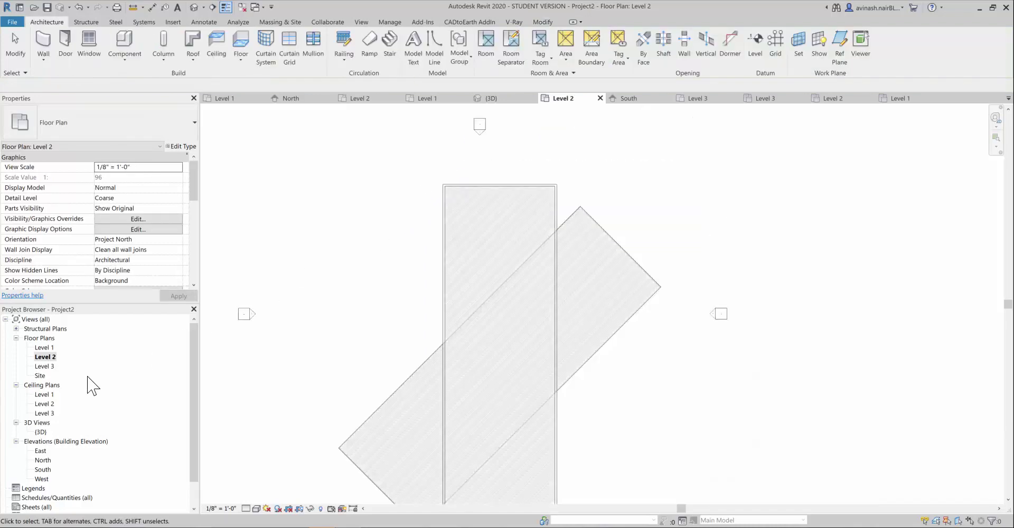
click(41, 432)
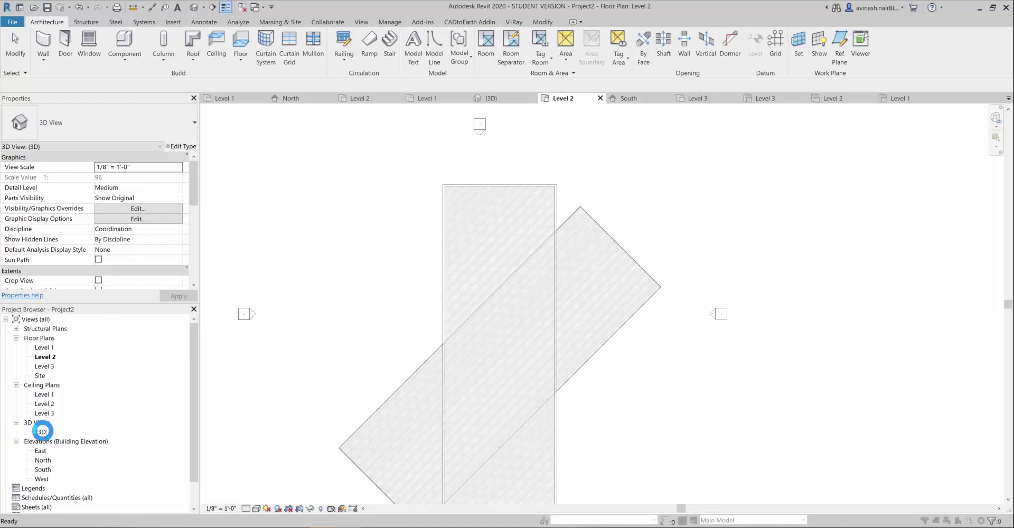
key(Return)
click(571, 289)
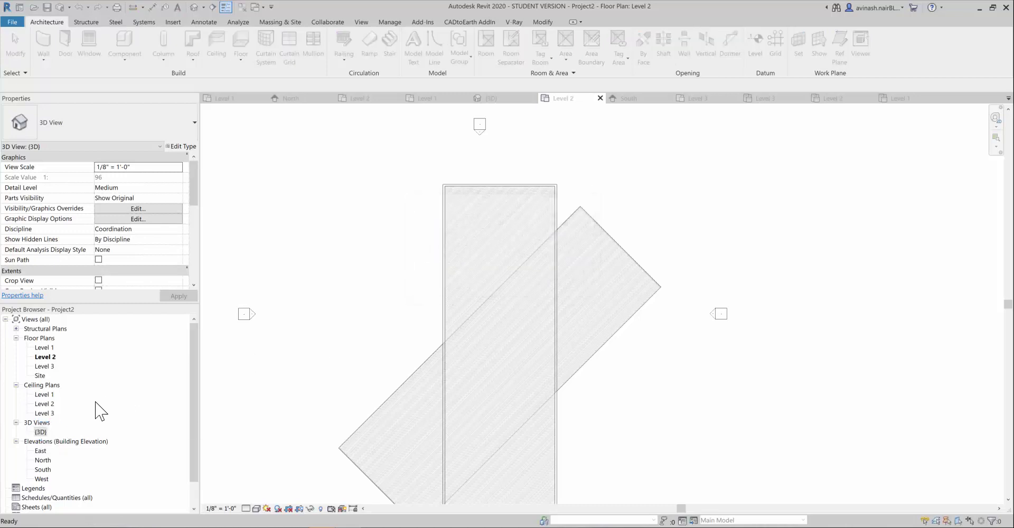
double_click(41, 433)
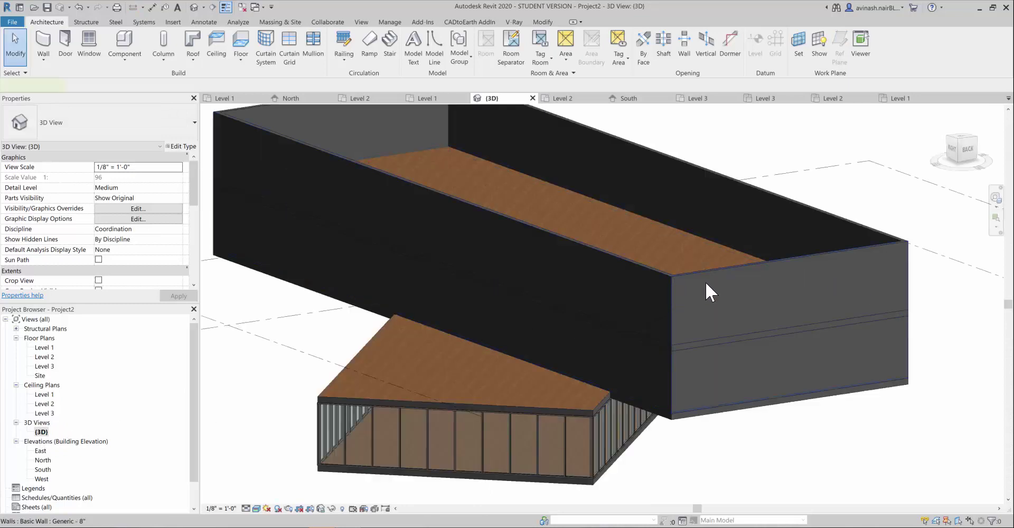
click(706, 283)
scroll(798, 260, up, 2)
click(781, 244)
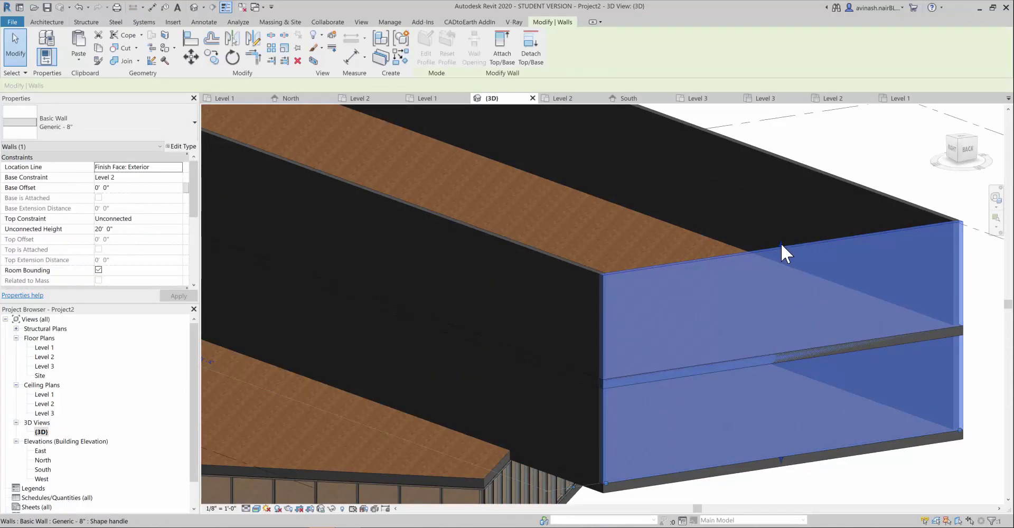
drag(788, 363, 788, 362)
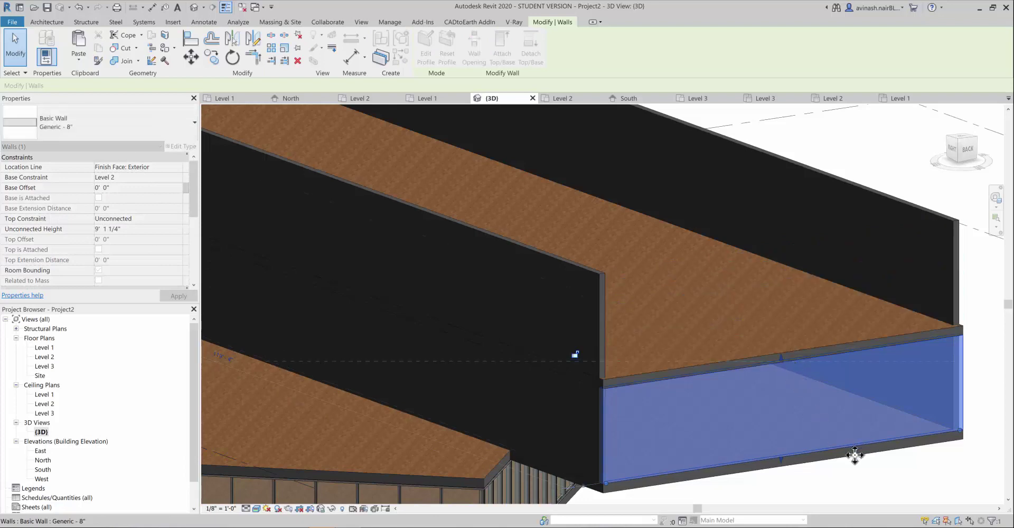
Copy the lowered wall's unconnected height and apply 9' 1 1/4" to the adjacent long Level 2 wall
click(140, 231)
key(ctrl+c)
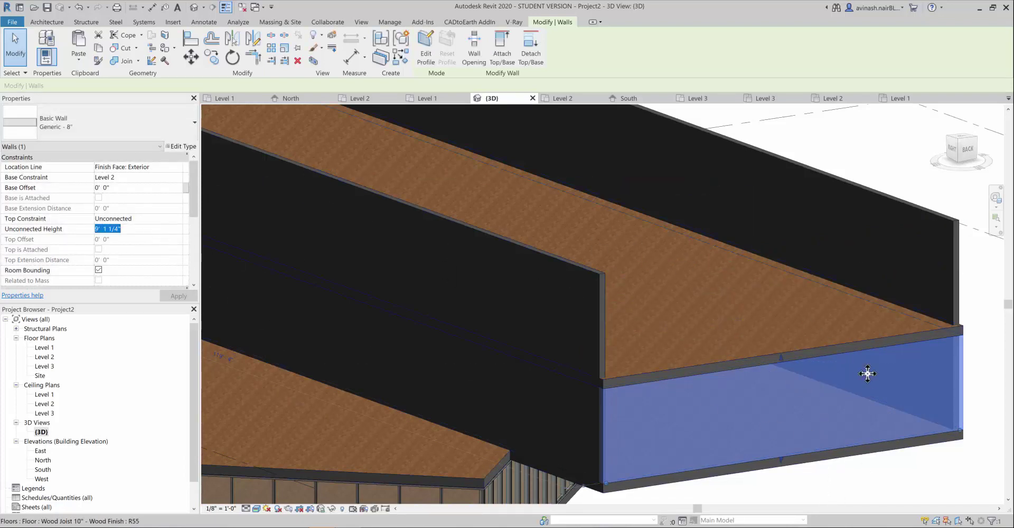
scroll(868, 373, down, 5)
click(882, 430)
click(557, 247)
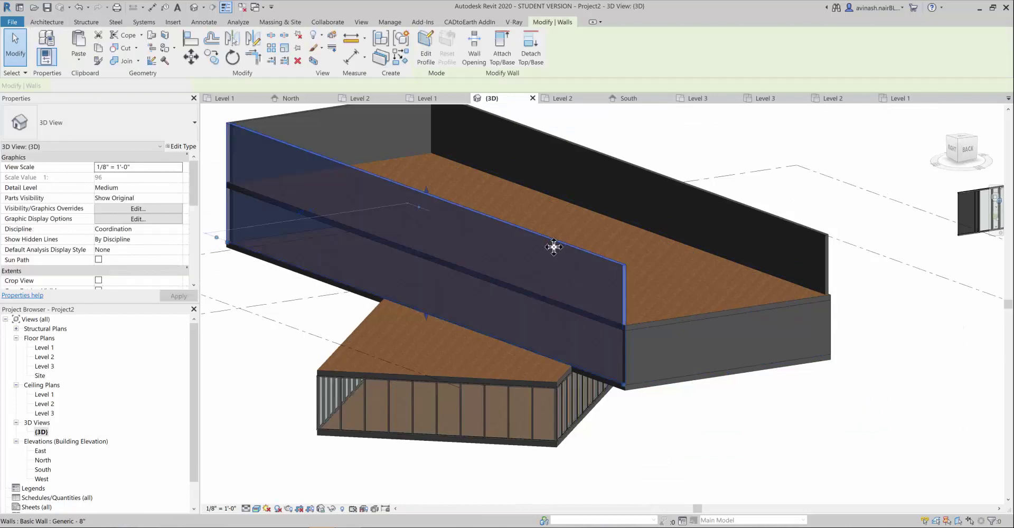
click(118, 233)
key(ctrl+v)
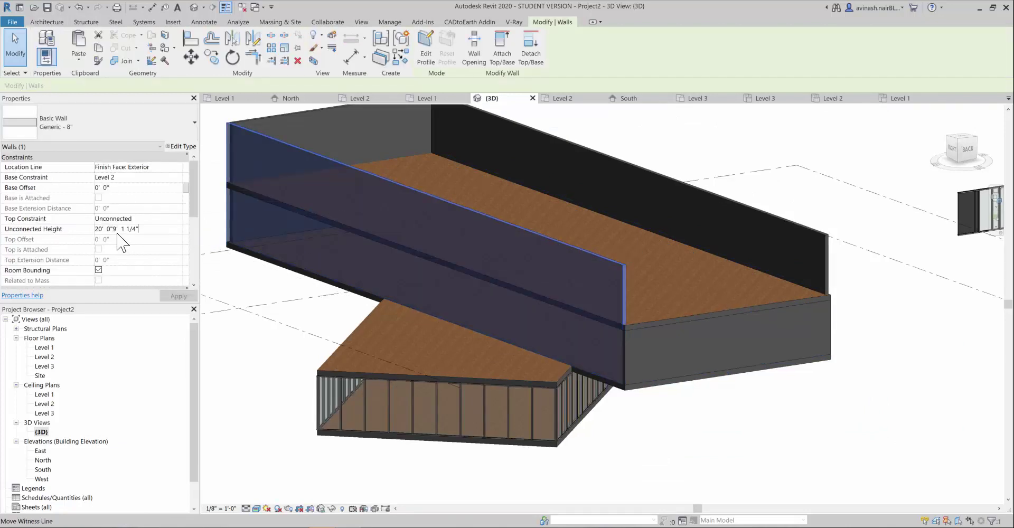
click(179, 294)
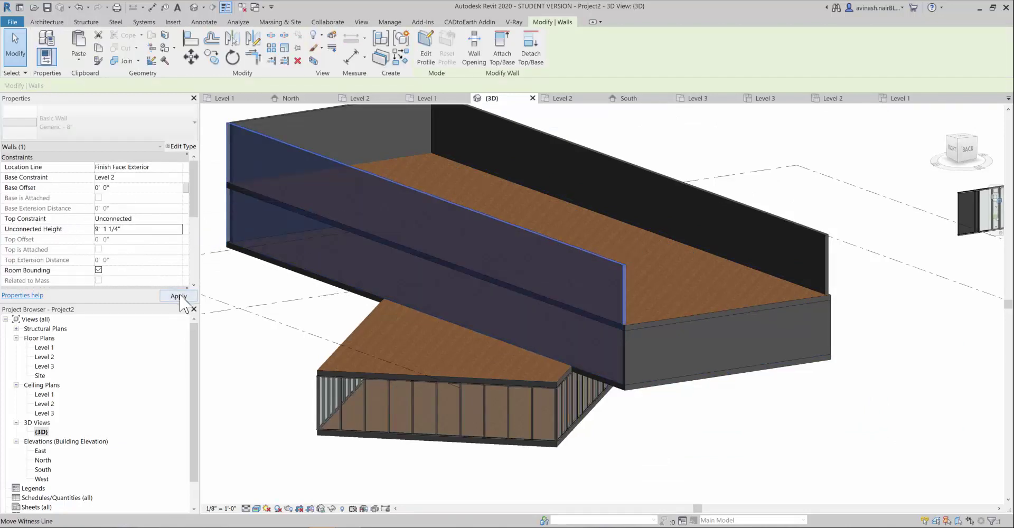
Set the unconnected height of the opposite short Level 2 wall to 9' 1 1/4"
click(589, 480)
drag(604, 487, 525, 479)
scroll(309, 395, up, 3)
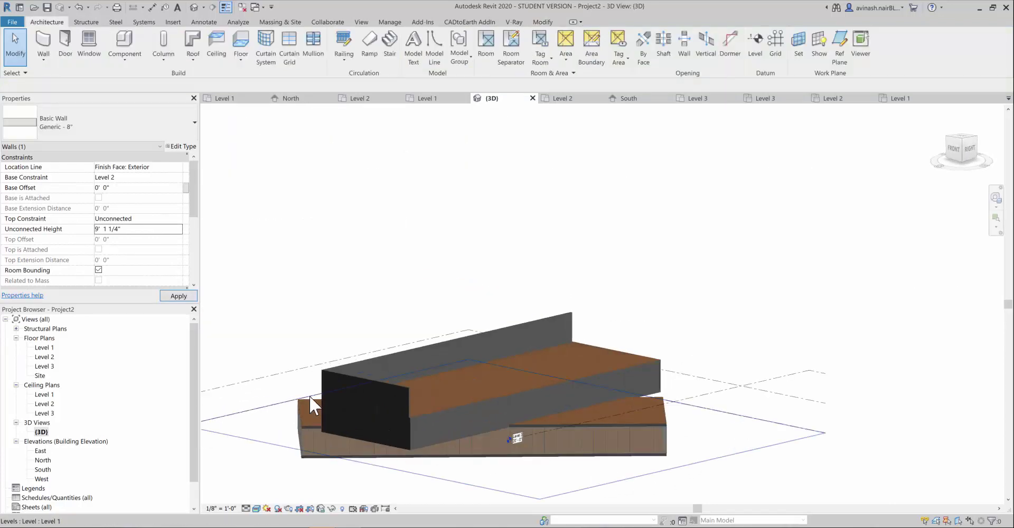
click(359, 377)
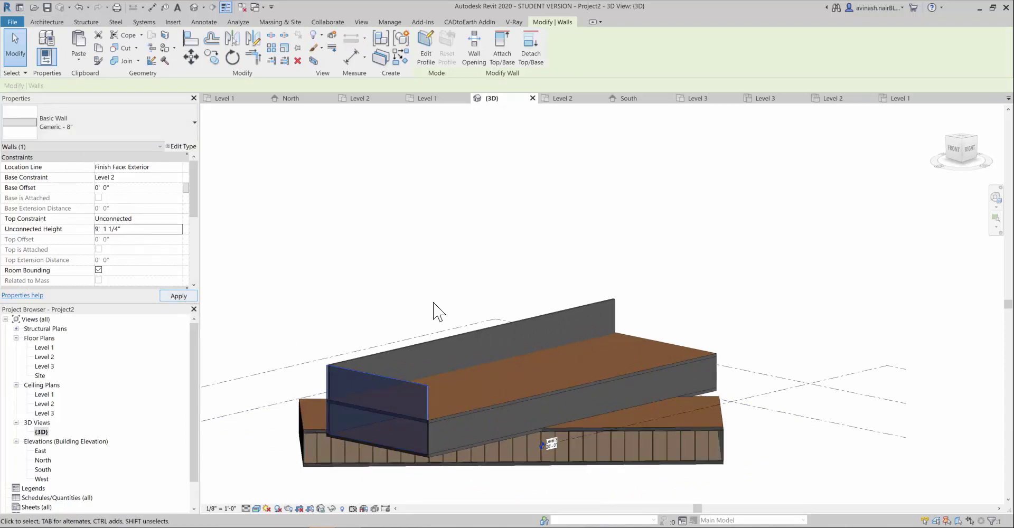
click(566, 283)
Set the remaining long Level 2 wall's unconnected height to 9' 1 1/4" and clear the selection
shift+middle_drag(566, 283, 685, 299)
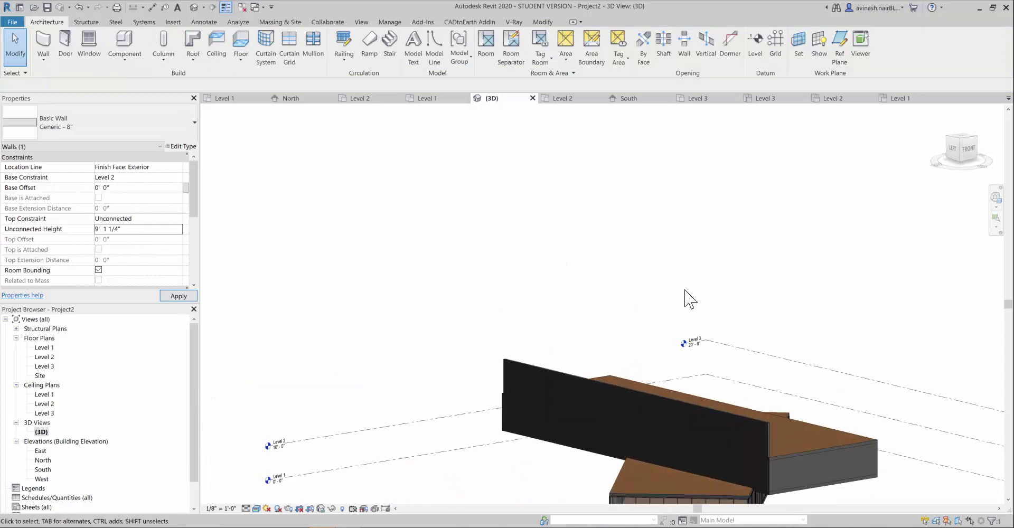
scroll(685, 290, down, 5)
scroll(776, 465, up, 4)
scroll(498, 243, up, 2)
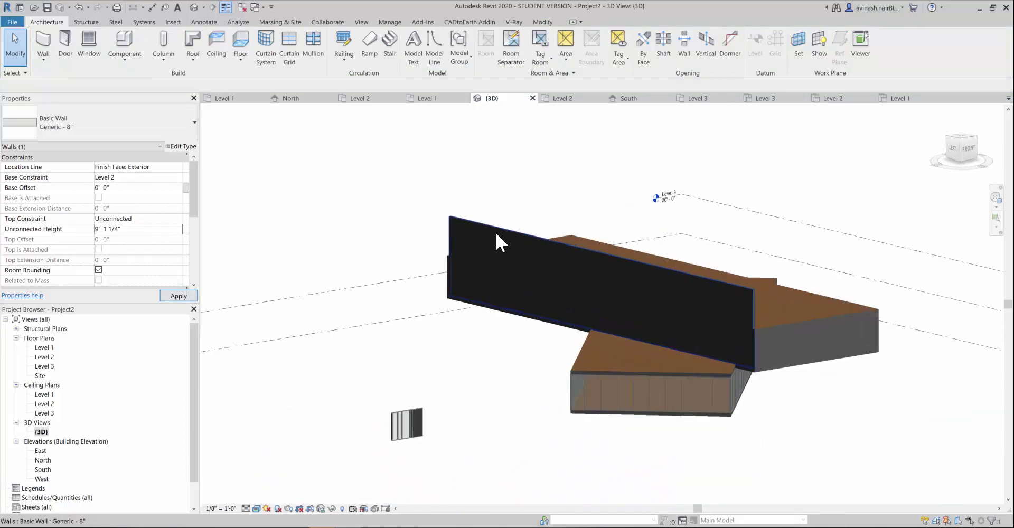
click(496, 234)
click(115, 188)
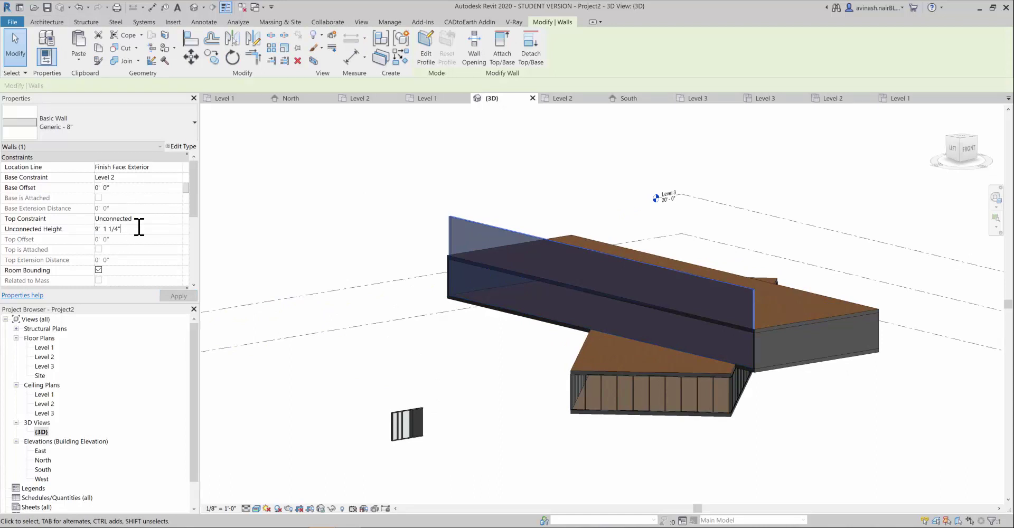
click(178, 297)
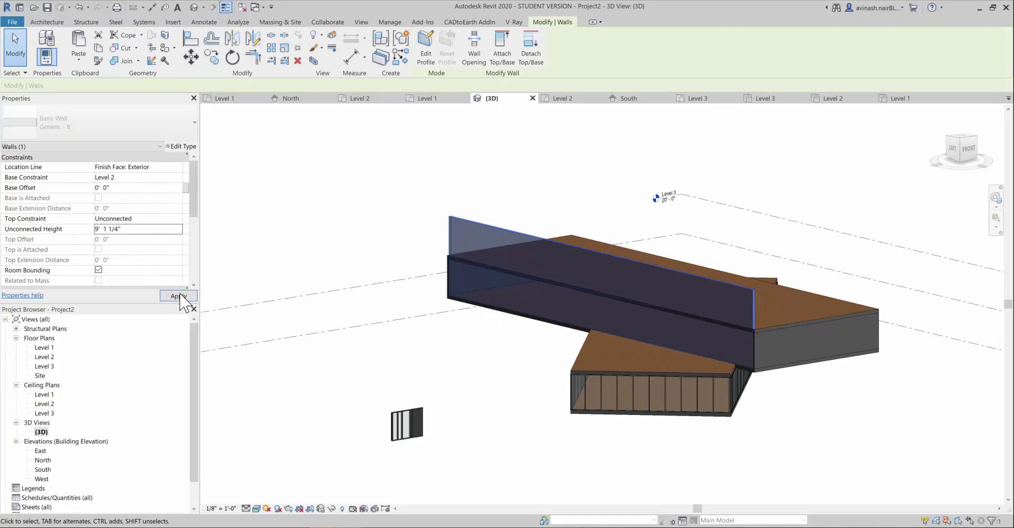
click(415, 316)
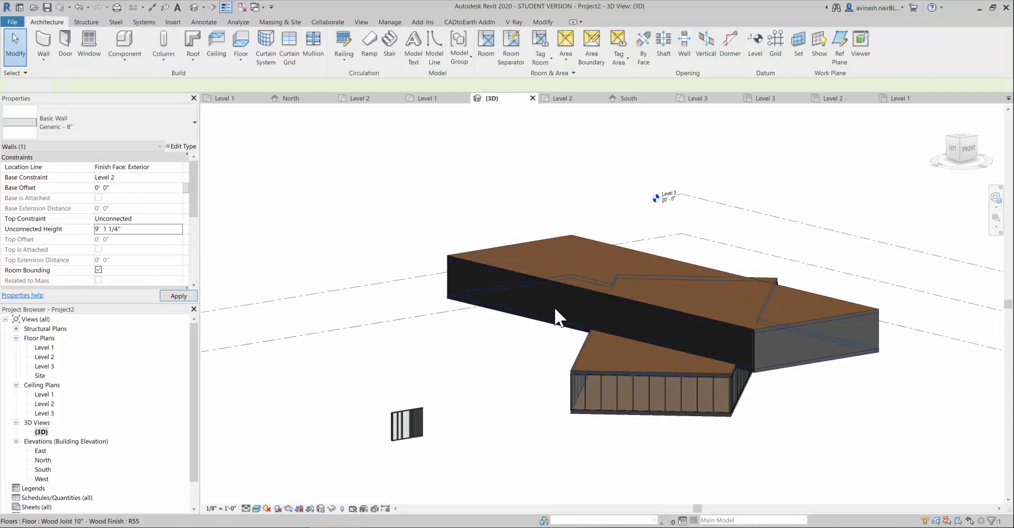
Change all four Level 2 walls to the Schueco_FWS-50-HI curtain wall type, unjoining the elements that cannot stay joined
ctrl+click(772, 346)
shift+middle_drag(937, 400, 634, 385)
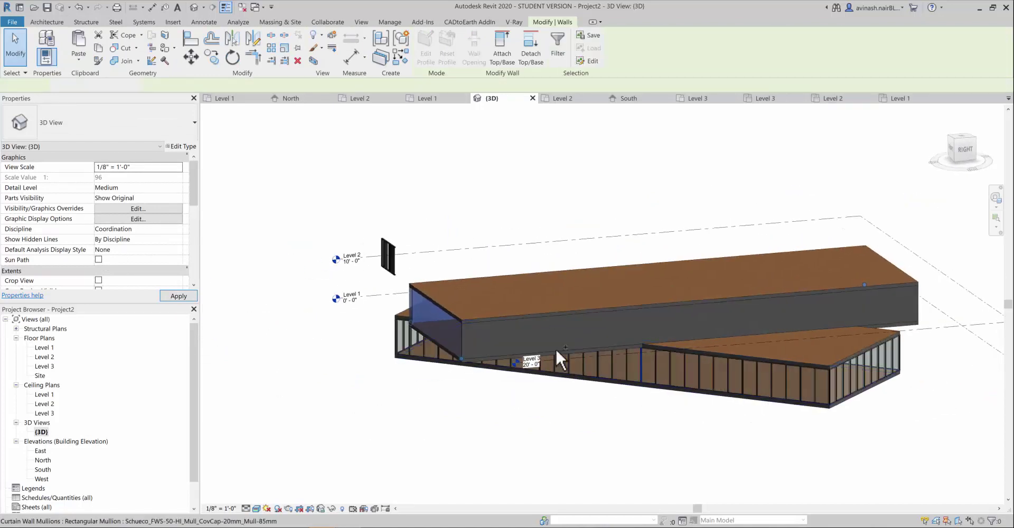
ctrl+click(509, 333)
shift+middle_drag(871, 397, 804, 408)
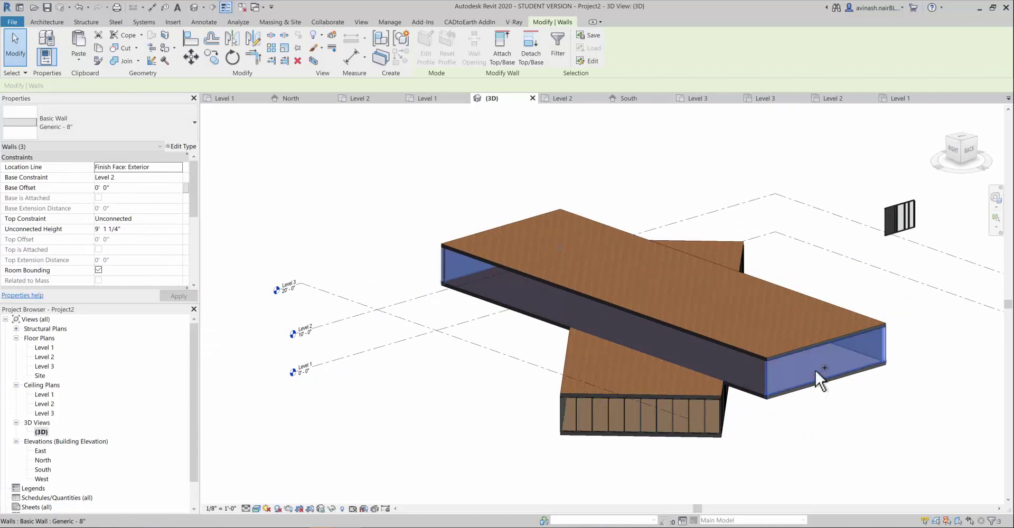
shift+middle_drag(830, 379, 608, 394)
click(71, 131)
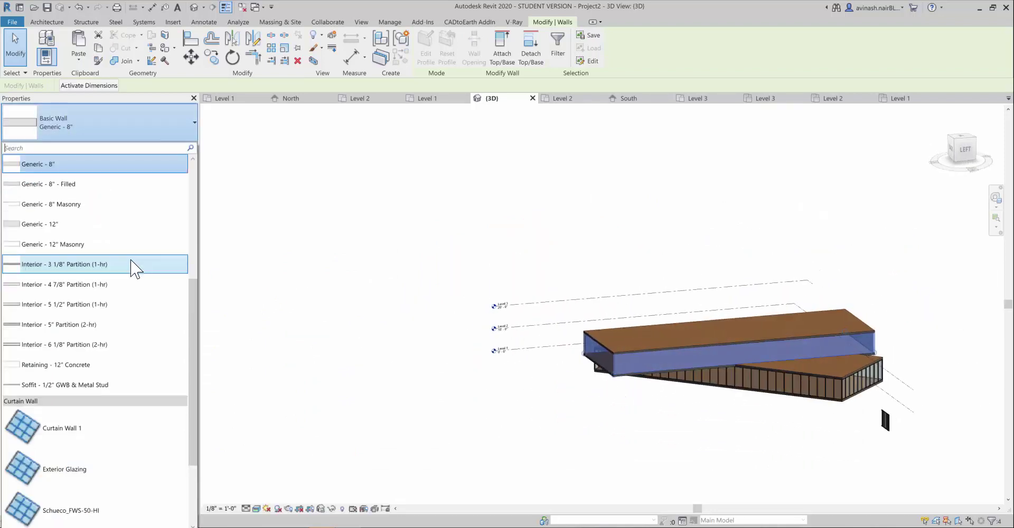
scroll(134, 296, down, 3)
click(73, 443)
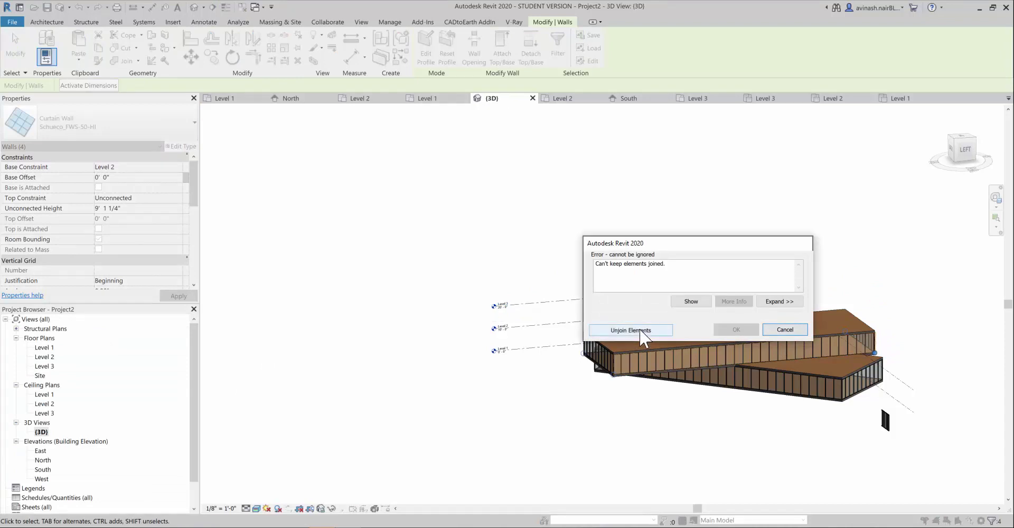
click(644, 330)
Delete the small freestanding curtain wall sample beside the building
scroll(671, 380, up, 2)
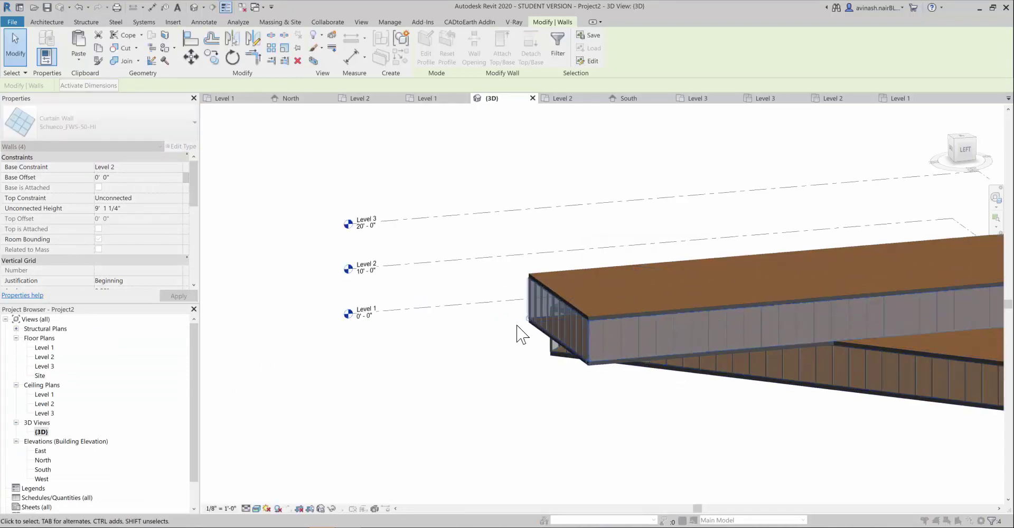
scroll(636, 331, down, 2)
scroll(740, 347, up, 3)
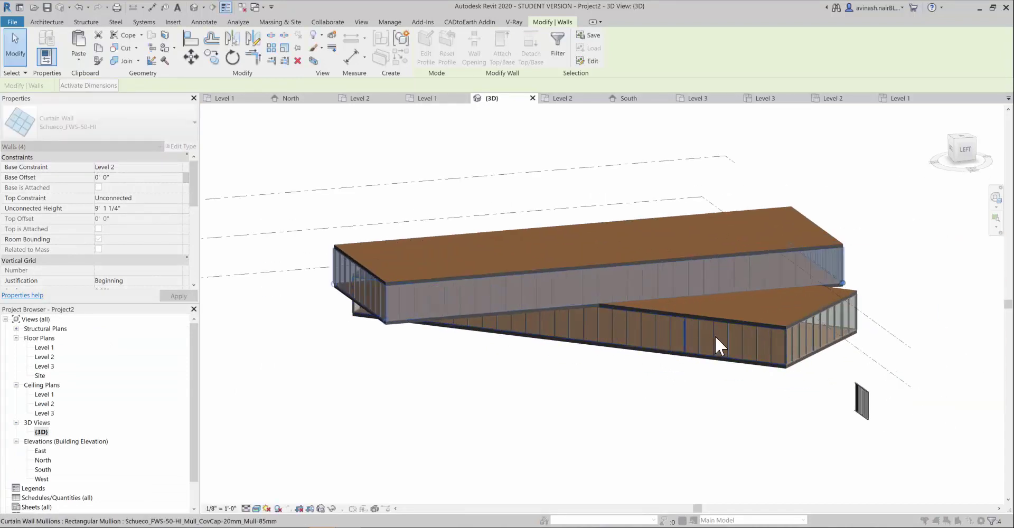
scroll(713, 343, down, 4)
scroll(795, 350, up, 2)
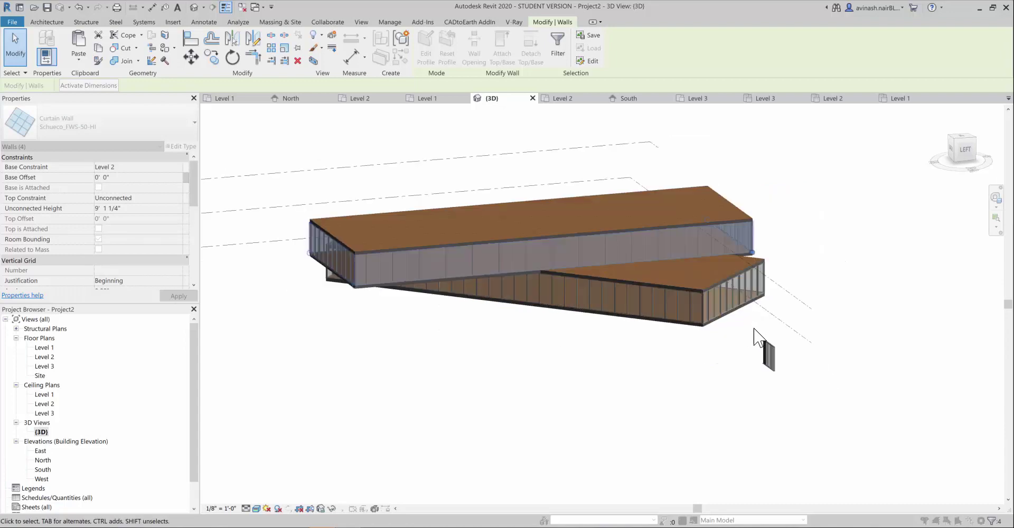
click(774, 358)
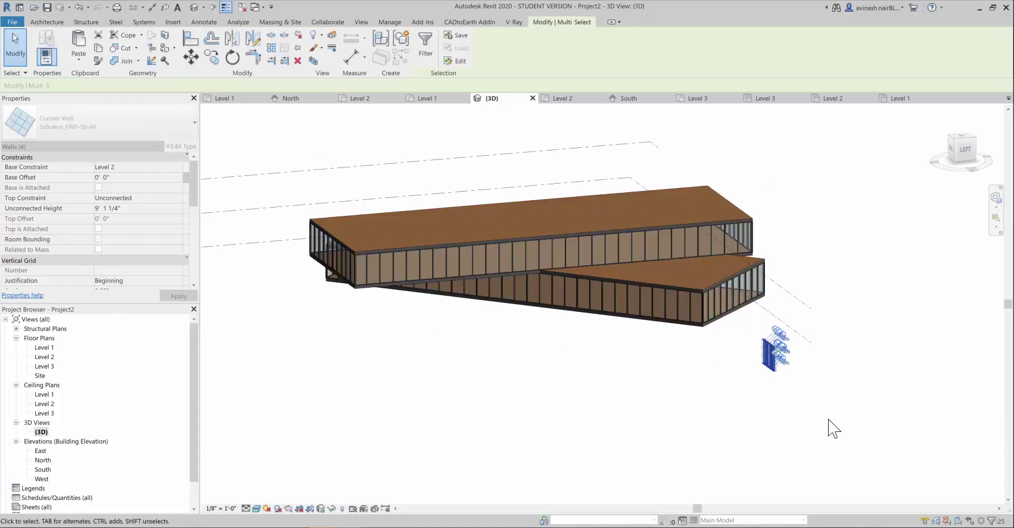
key(Delete)
Inspect the glazed facades of both floors around the building, including the short end of the Level 1 volume
scroll(739, 370, down, 2)
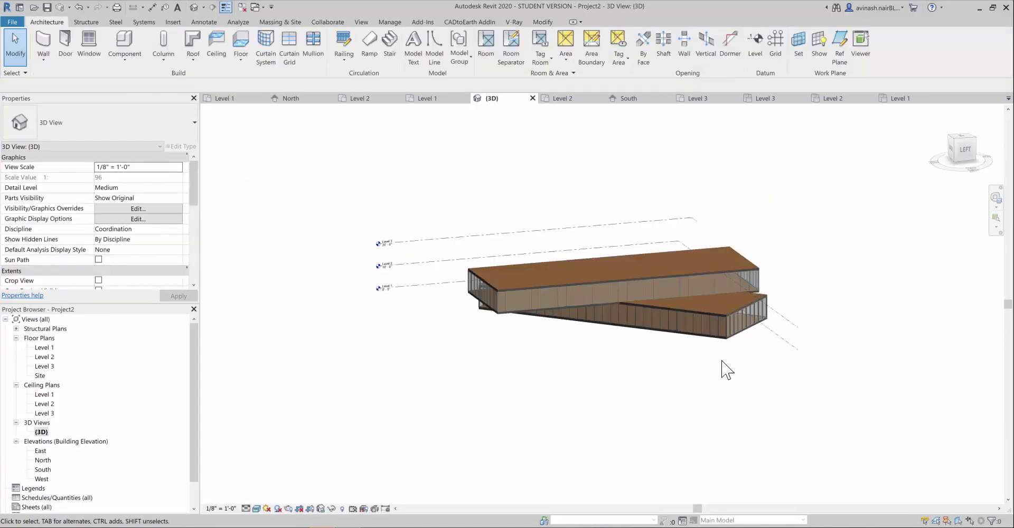
shift+middle_drag(722, 361, 638, 403)
scroll(634, 349, up, 5)
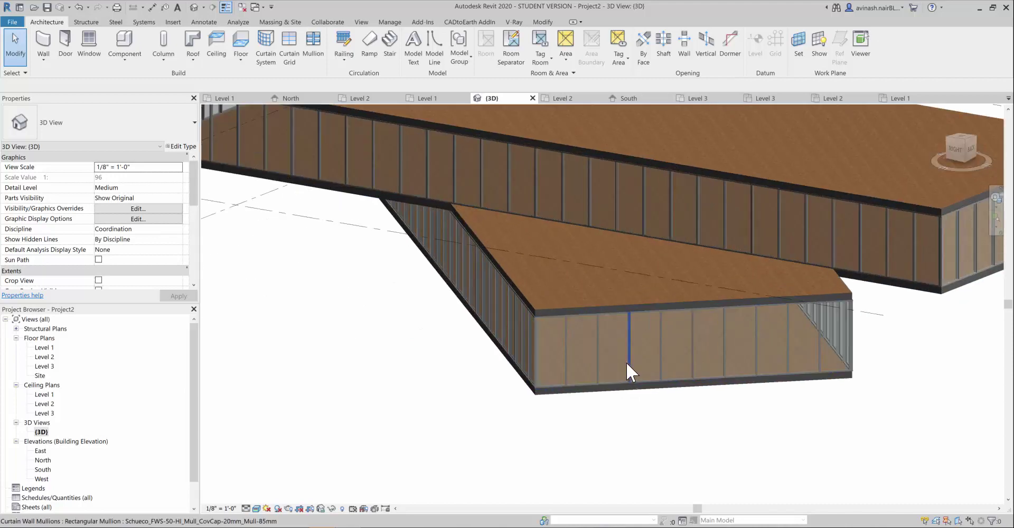
scroll(643, 360, up, 2)
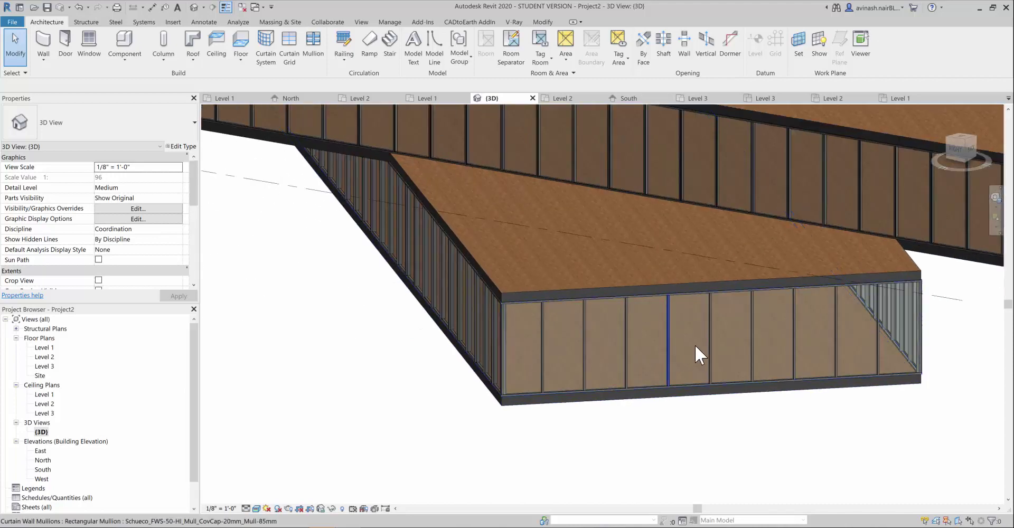
scroll(660, 369, down, 3)
scroll(629, 351, up, 2)
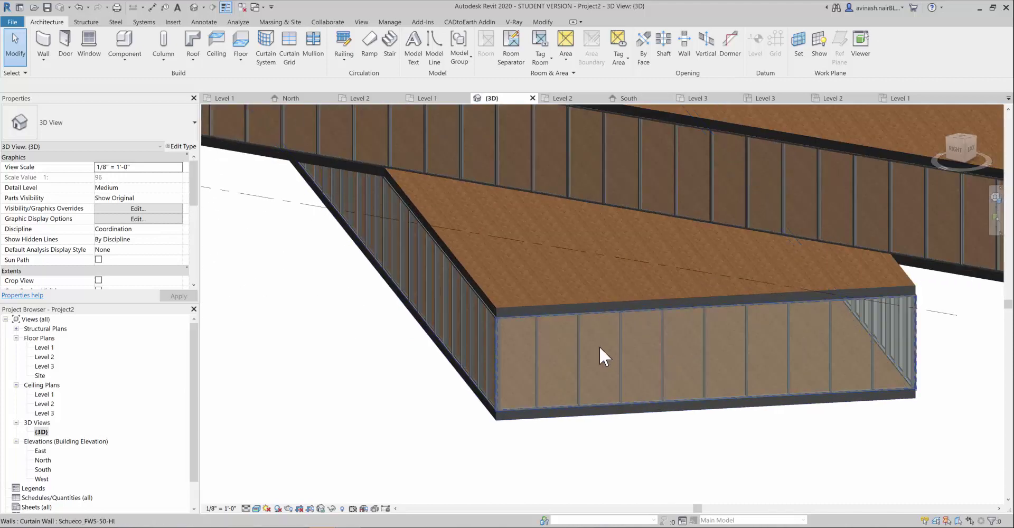
scroll(581, 327, down, 1)
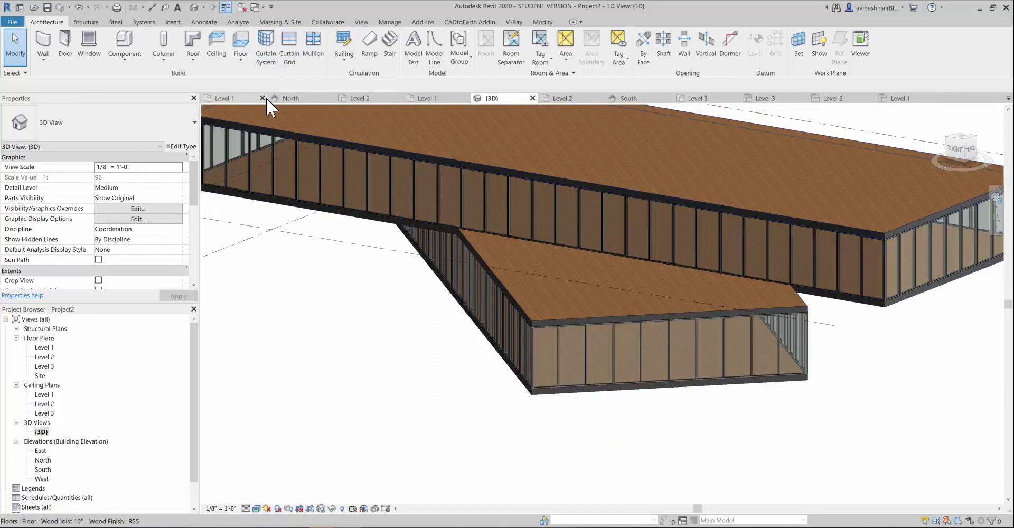
Switch to the open sheet AB1000952 - Schüco FWS 50 BIPV in the Schueco facade project
click(1009, 98)
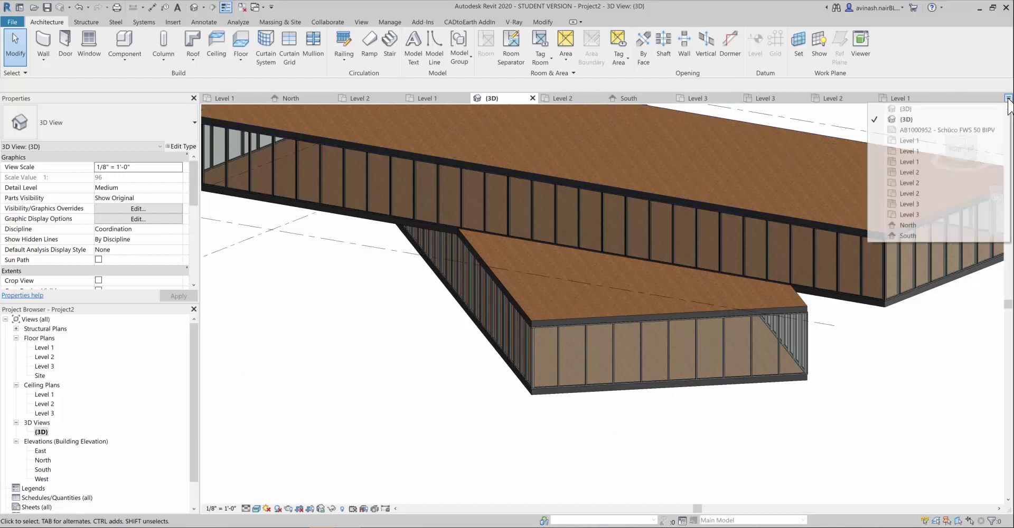
click(977, 130)
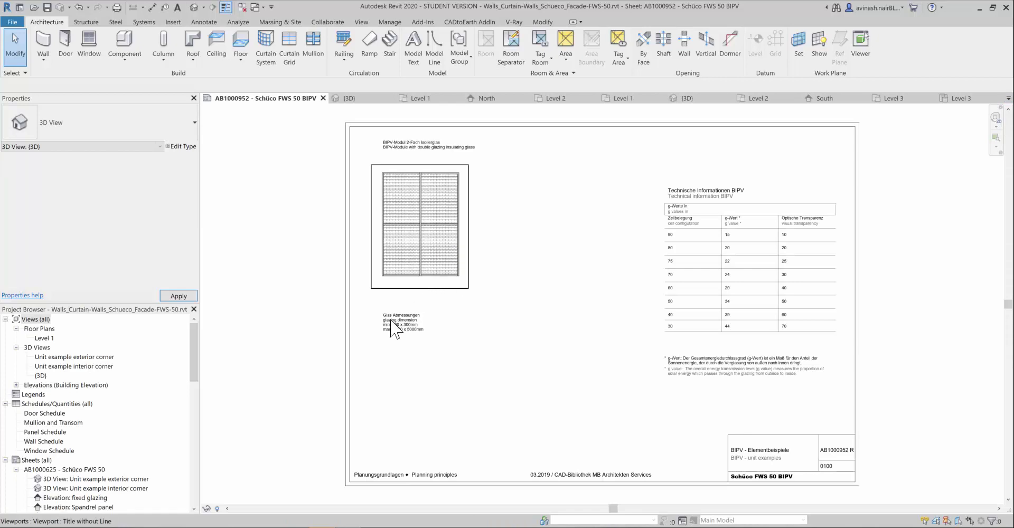
click(40, 376)
double_click(41, 375)
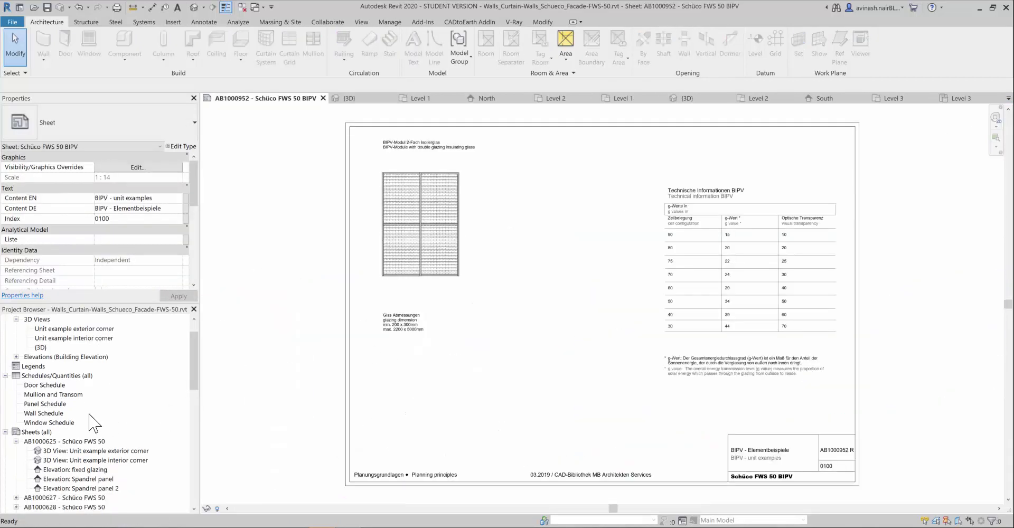
Look through the facade project's sheets and family categories, collapsing the expanded Doors category
scroll(92, 422, down, 4)
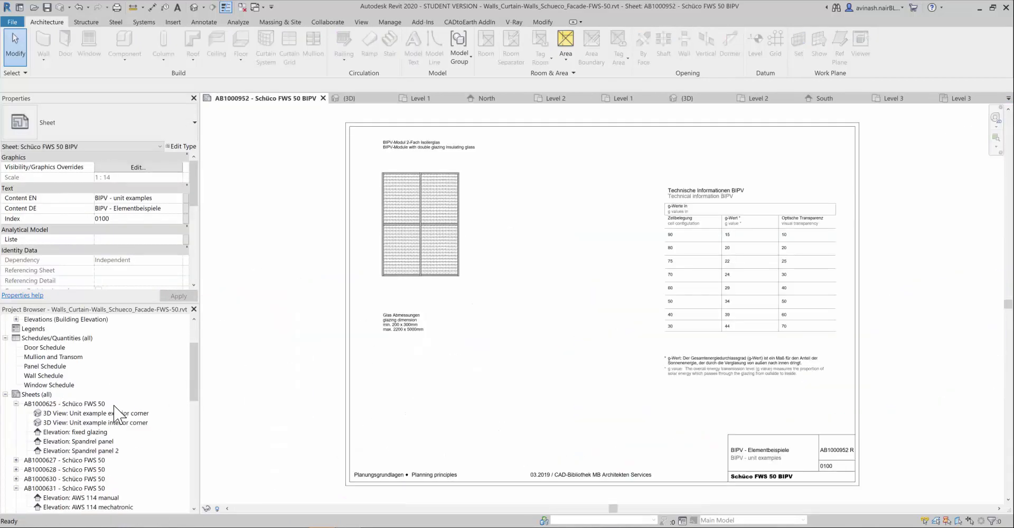
scroll(108, 437, down, 3)
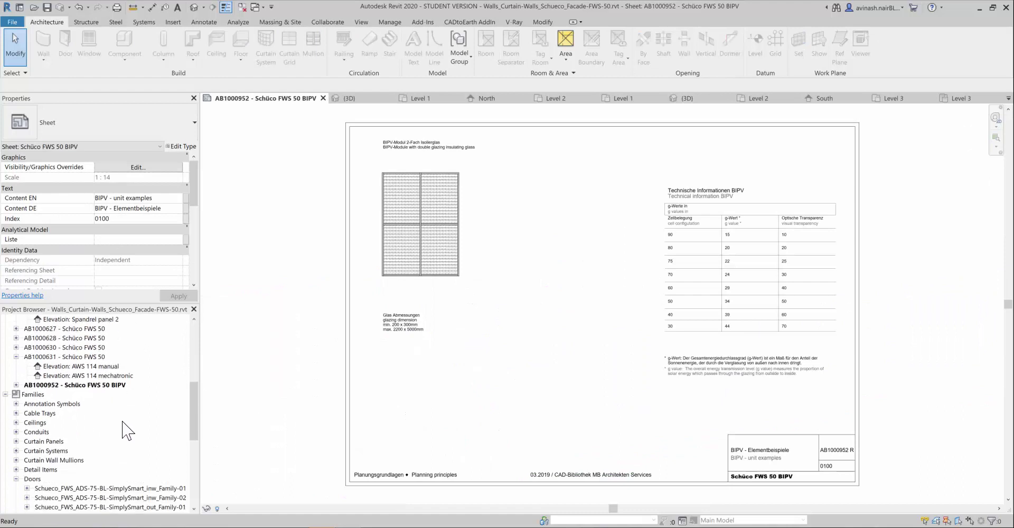
click(17, 451)
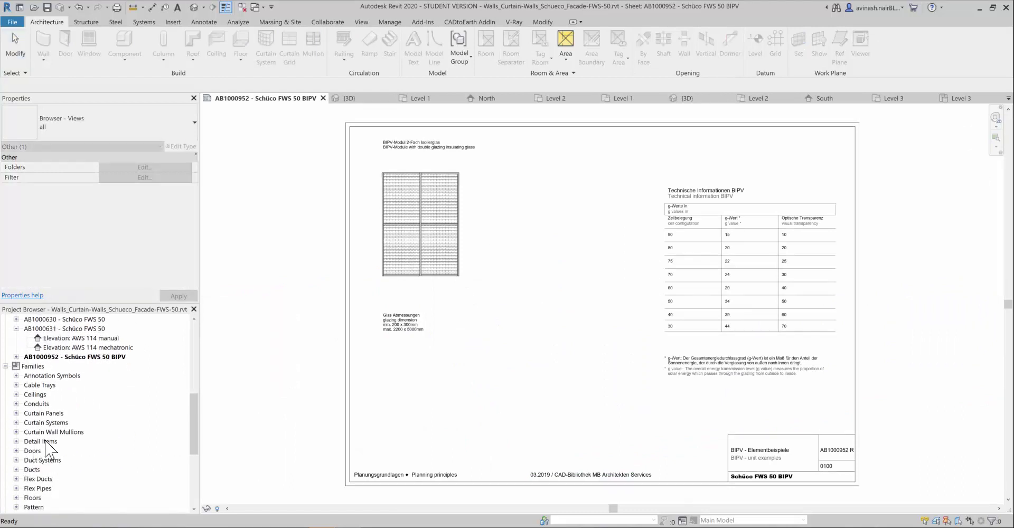
scroll(105, 433, down, 1)
scroll(127, 396, up, 3)
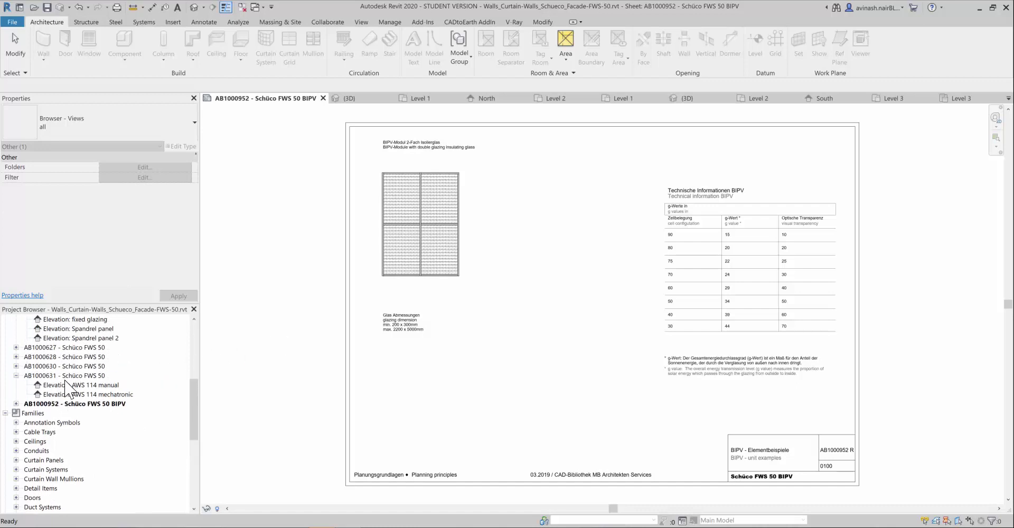
scroll(67, 388, down, 1)
scroll(43, 410, down, 1)
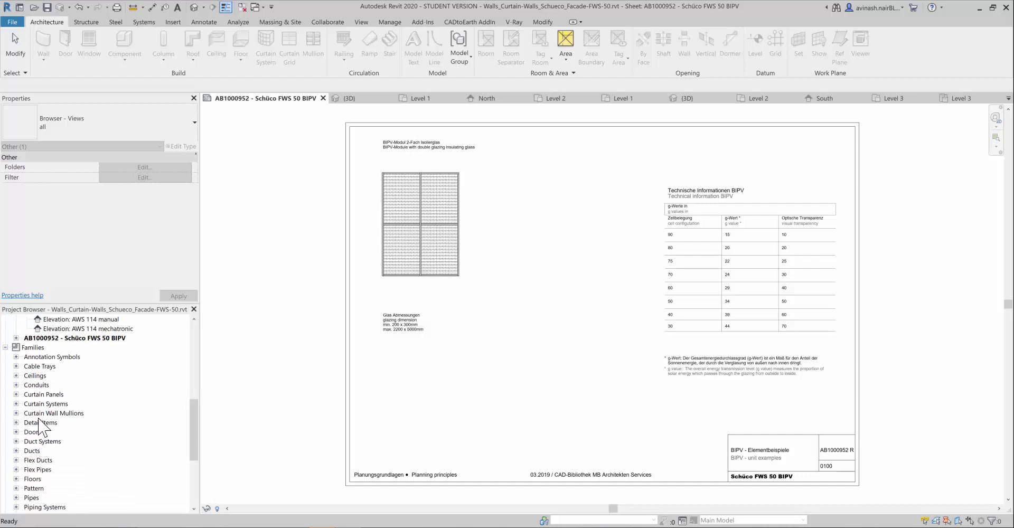
scroll(35, 437, down, 1)
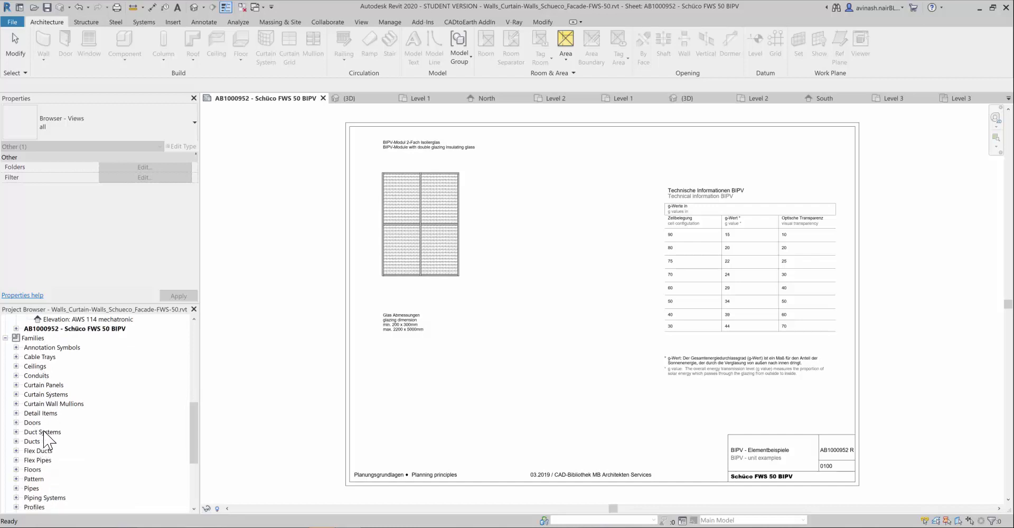
scroll(48, 431, down, 1)
scroll(66, 380, up, 1)
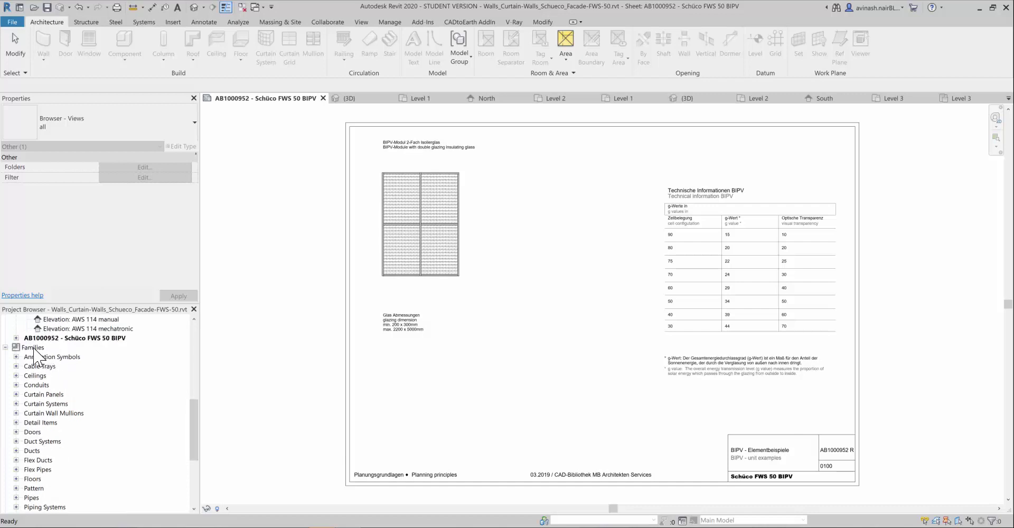
Open the {3D} view of the Schueco facade project to show its example units
click(100, 388)
scroll(100, 388, up, 7)
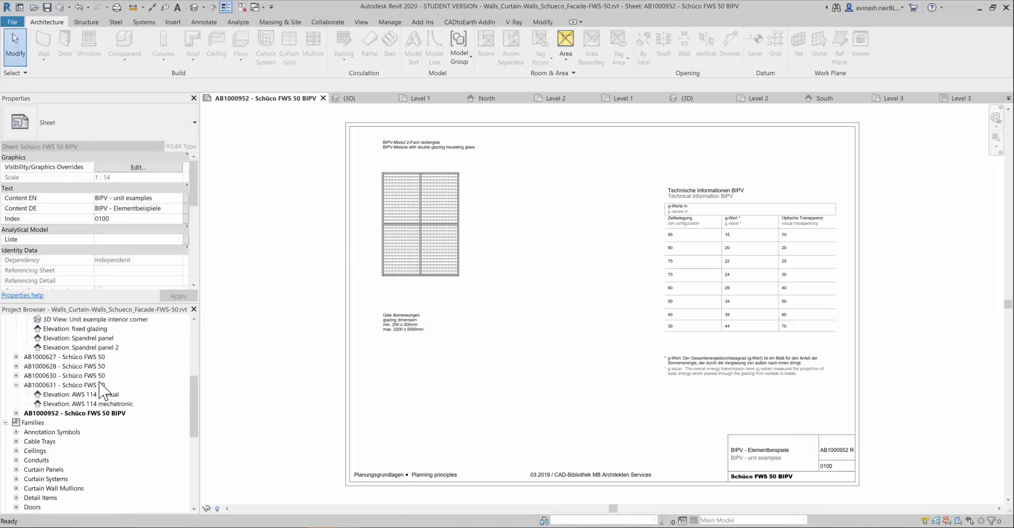
scroll(43, 363, up, 1)
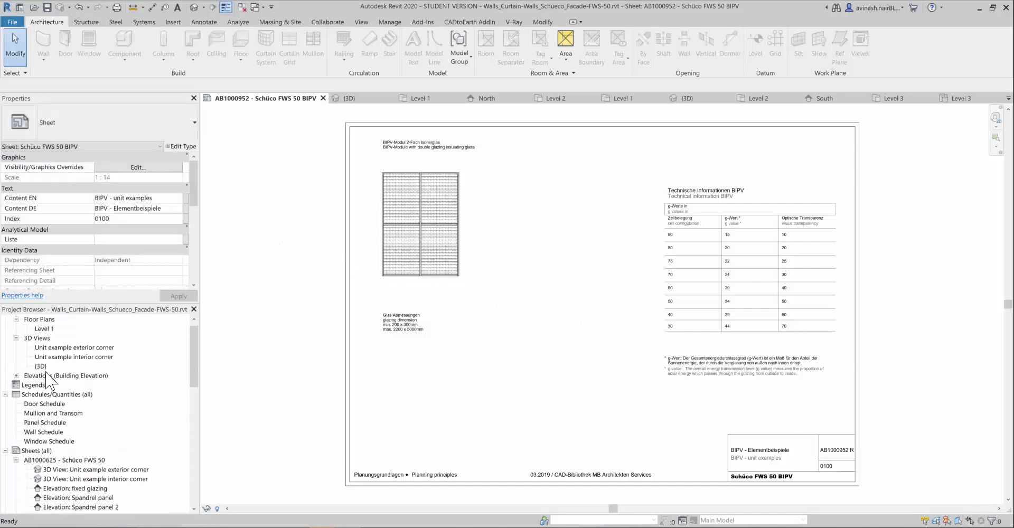
double_click(42, 366)
scroll(117, 388, down, 1)
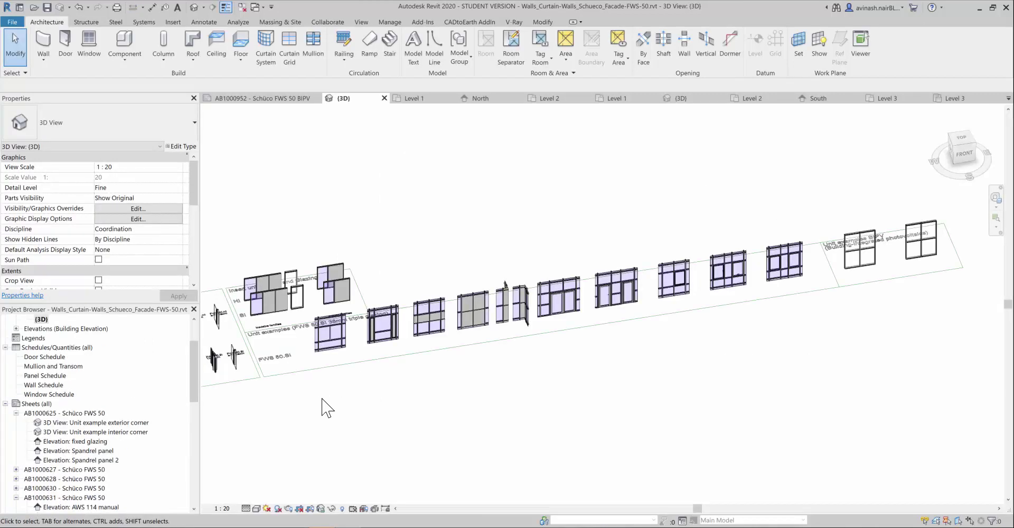
scroll(322, 407, down, 1)
Collapse the facade project's Families branch and expand it again to list its categories
scroll(64, 417, down, 6)
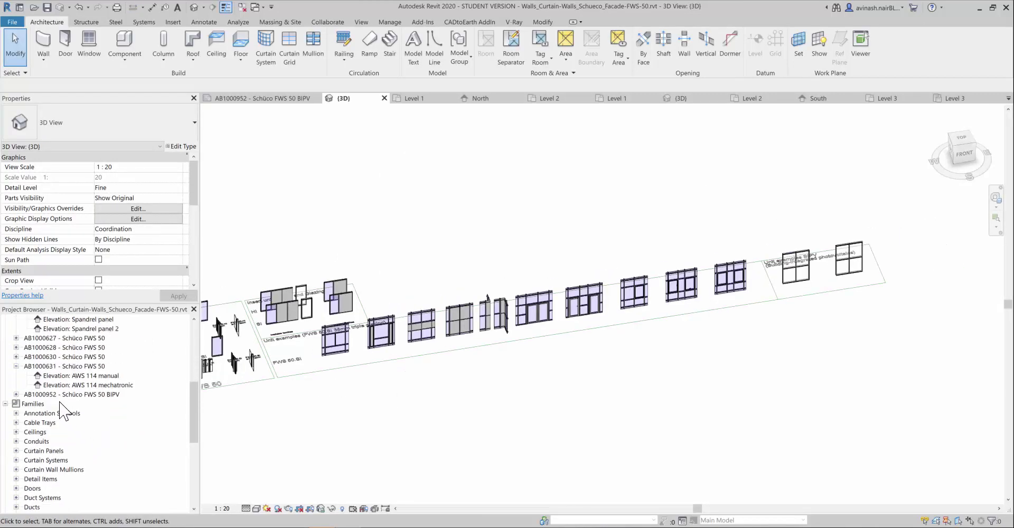
scroll(74, 415, down, 1)
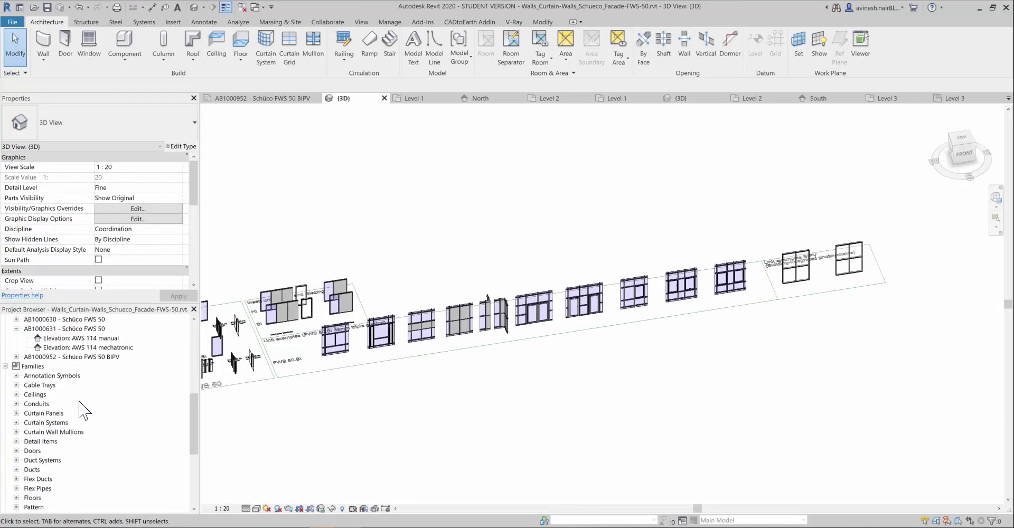
double_click(30, 367)
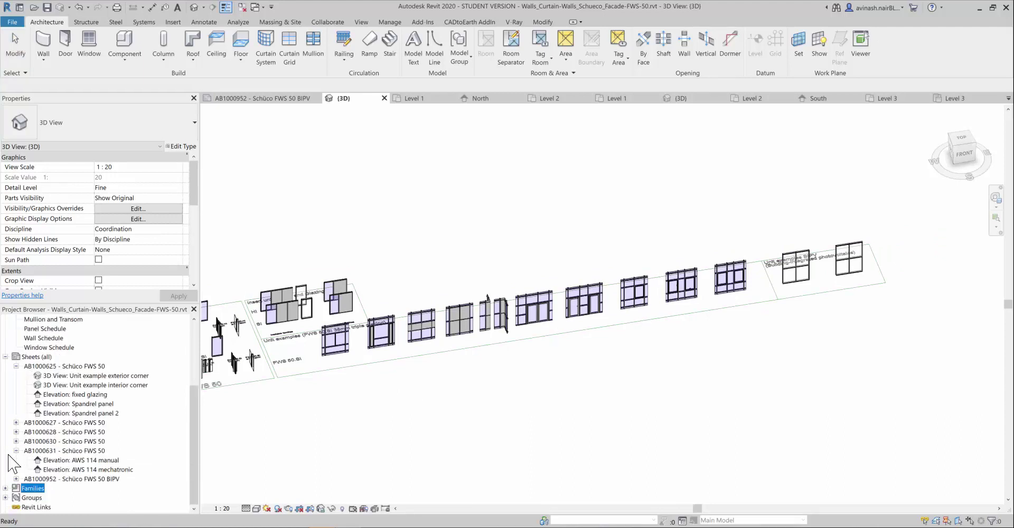
click(6, 488)
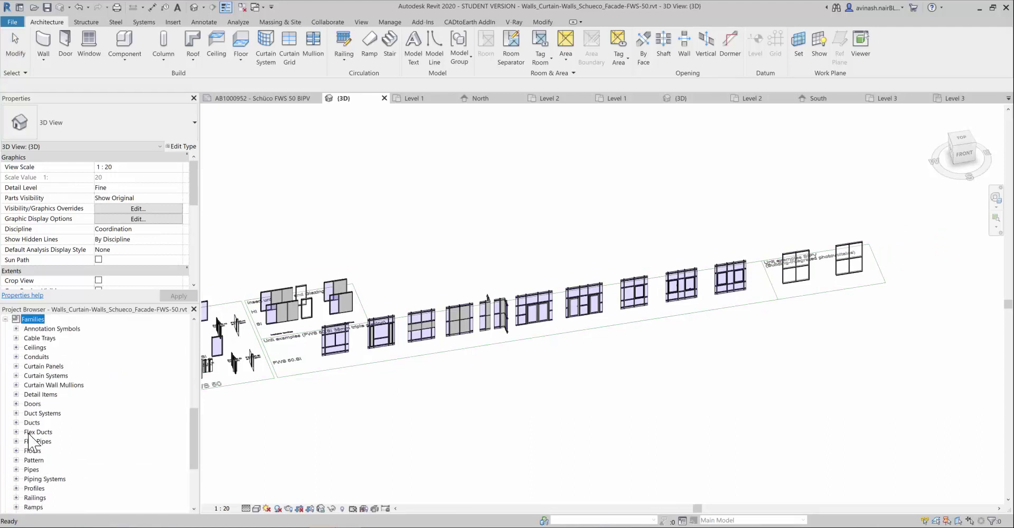
Open the save options for all families in the Schueco facade project and look through the US Imperial library folders
right_click(33, 321)
click(85, 345)
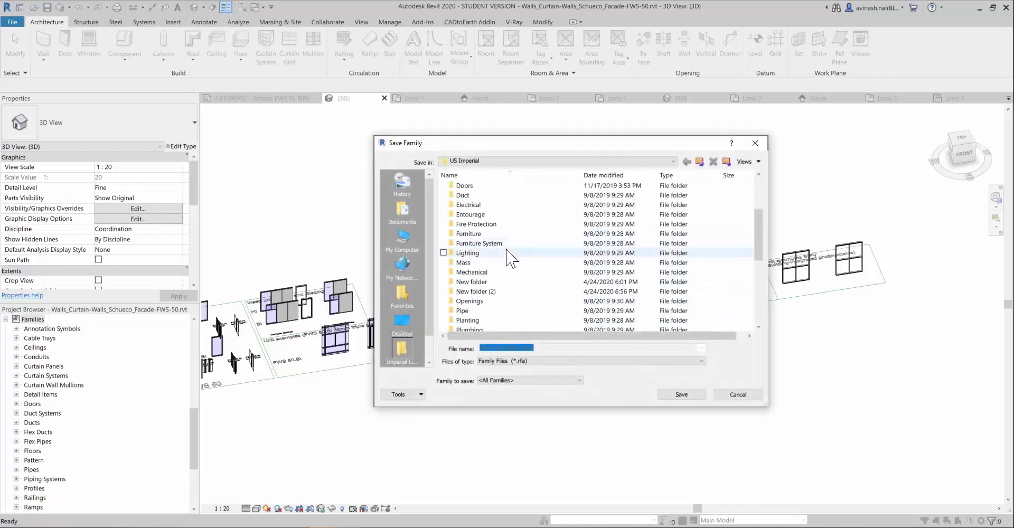
scroll(502, 259, down, 6)
scroll(500, 259, up, 3)
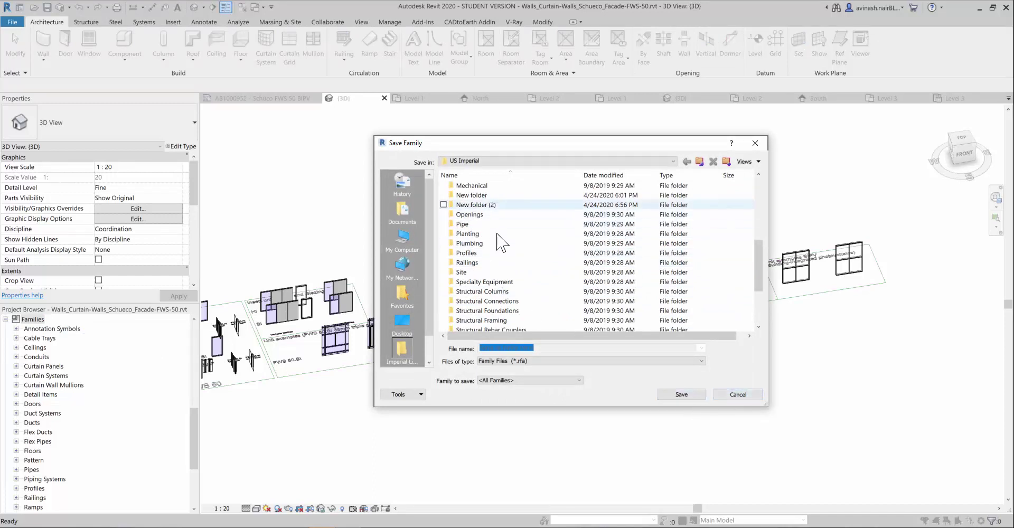
click(753, 396)
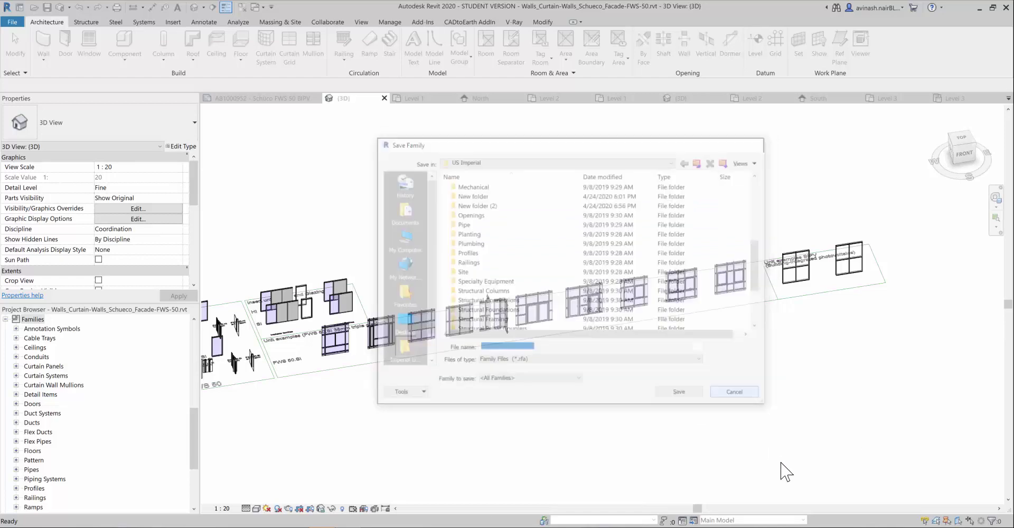
scroll(663, 391, down, 2)
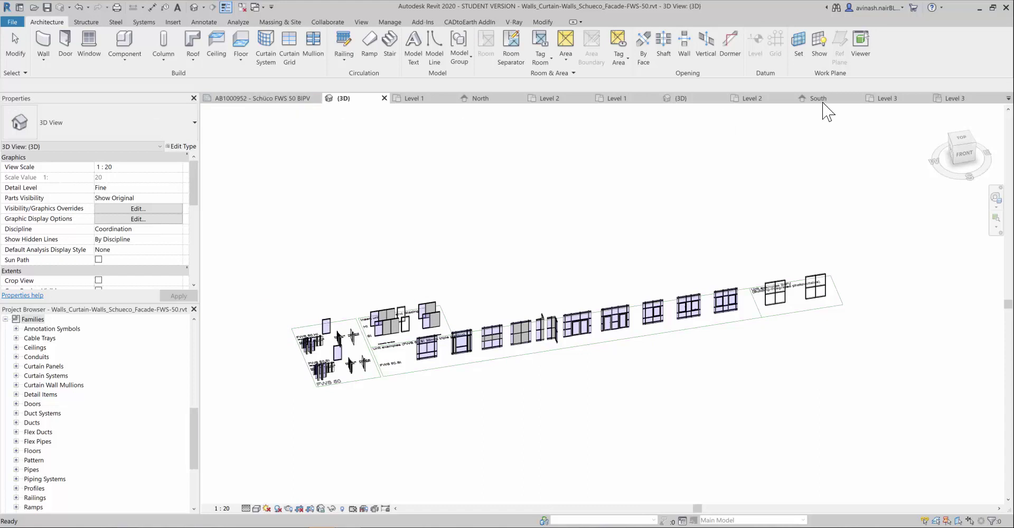
Return to Project2 and open its {3D} view to show both glazed building volumes
click(894, 103)
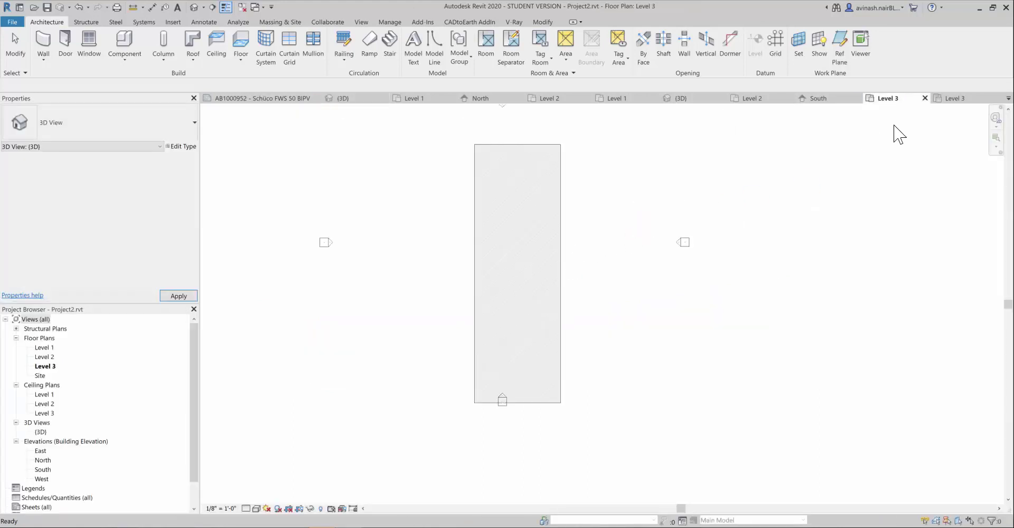
double_click(41, 433)
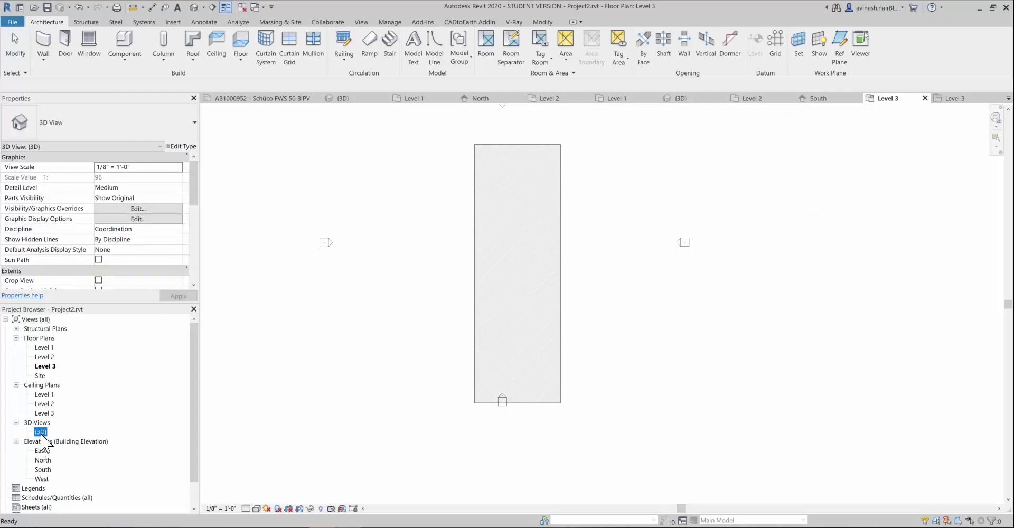
scroll(633, 372, down, 3)
scroll(531, 369, up, 3)
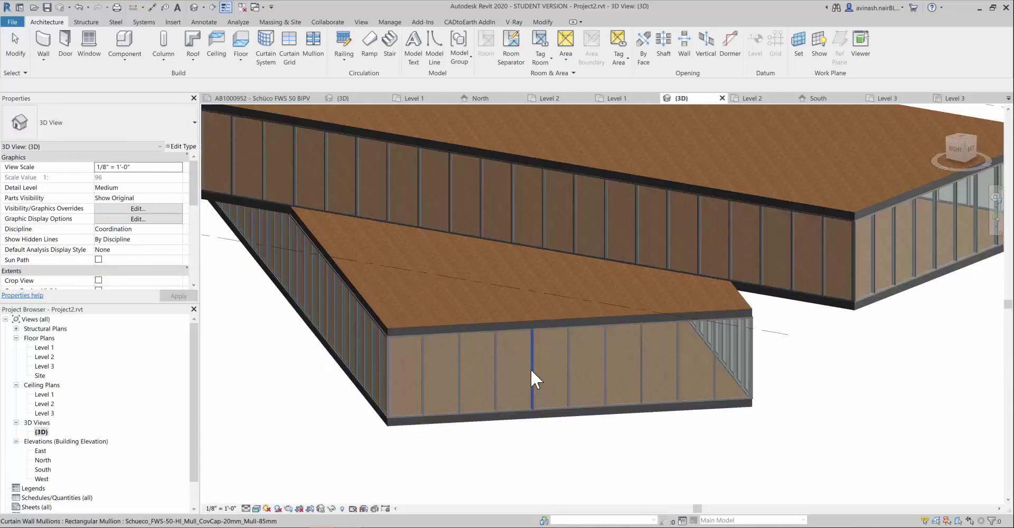
Select a glazing panel in the front curtain wall of the Level 1 volume and look through its available replacement types
click(511, 375)
click(509, 462)
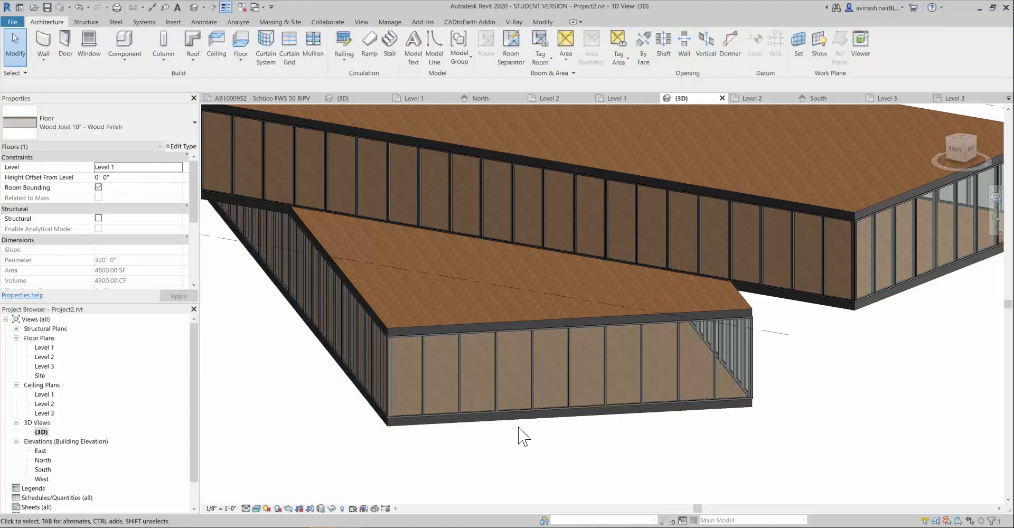
click(511, 380)
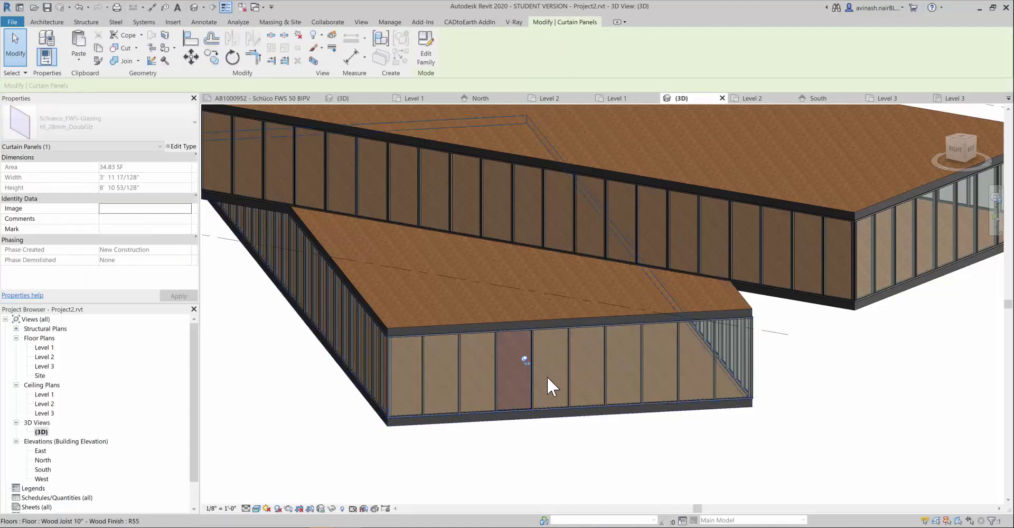
key(Escape)
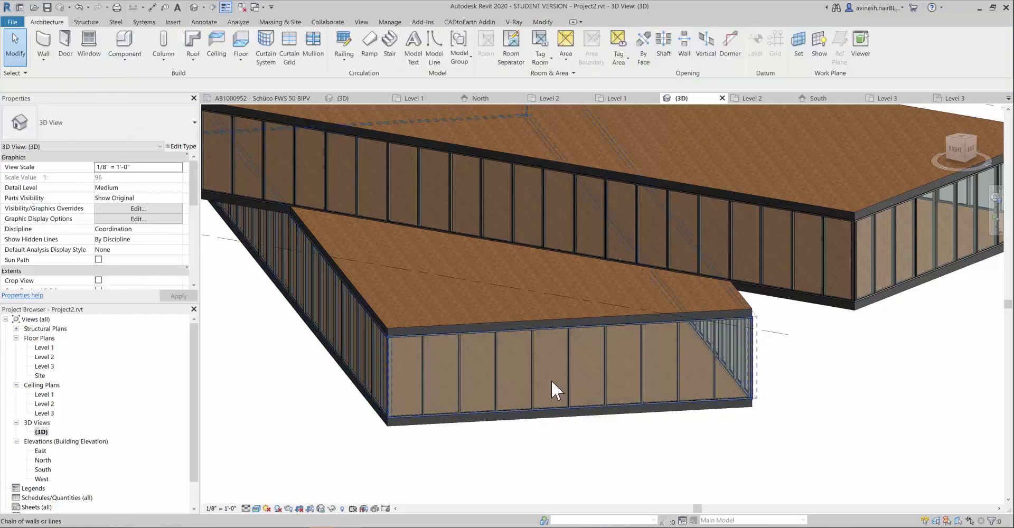
click(552, 381)
scroll(552, 355, up, 2)
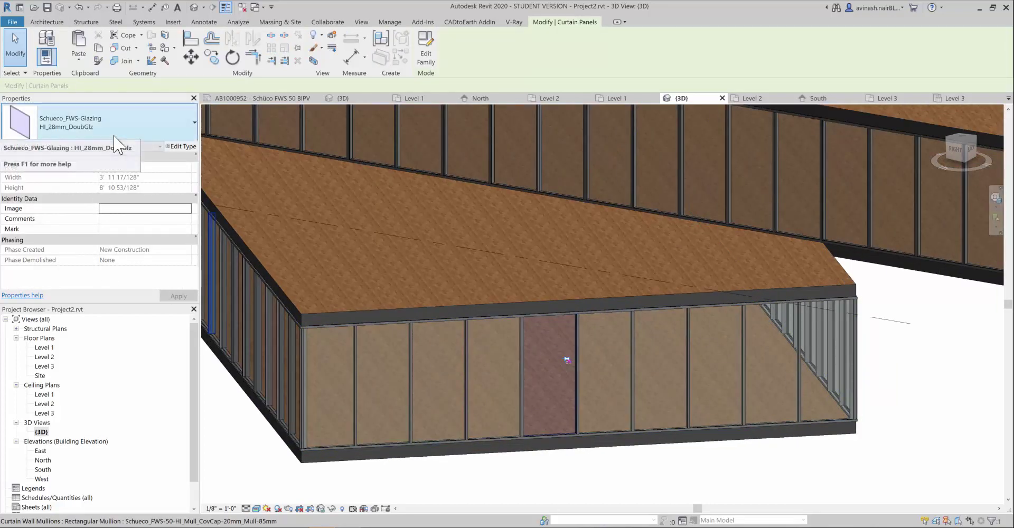
click(120, 146)
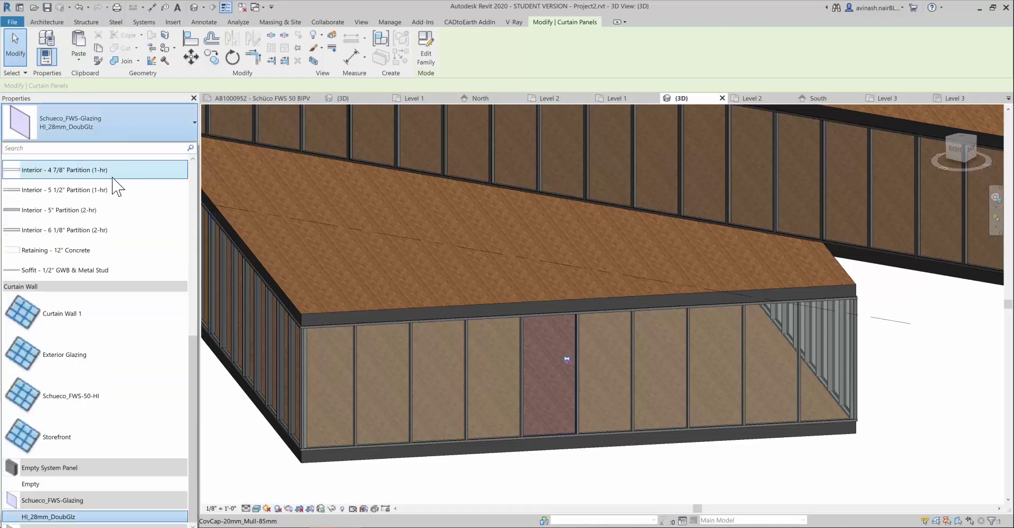
scroll(126, 214, up, 3)
key(Escape)
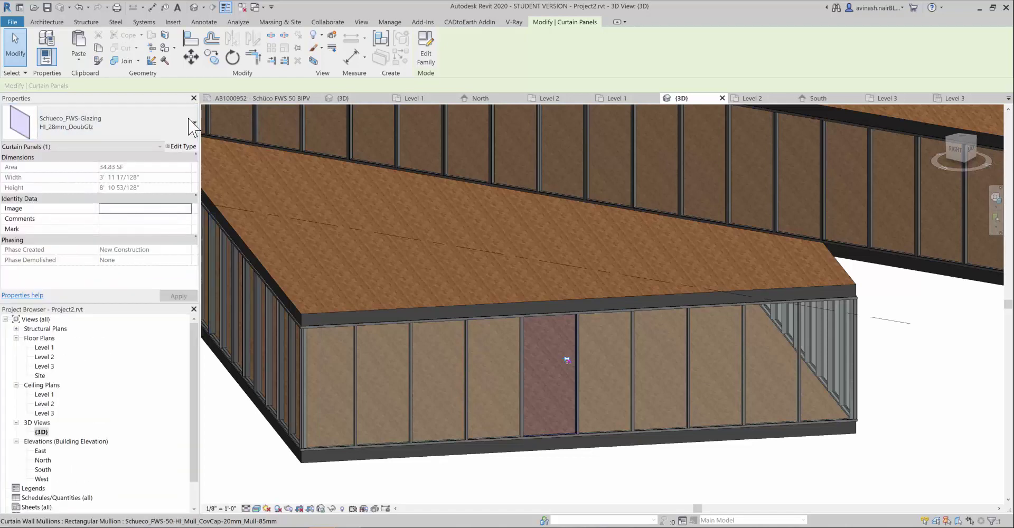
scroll(593, 469, down, 3)
click(594, 469)
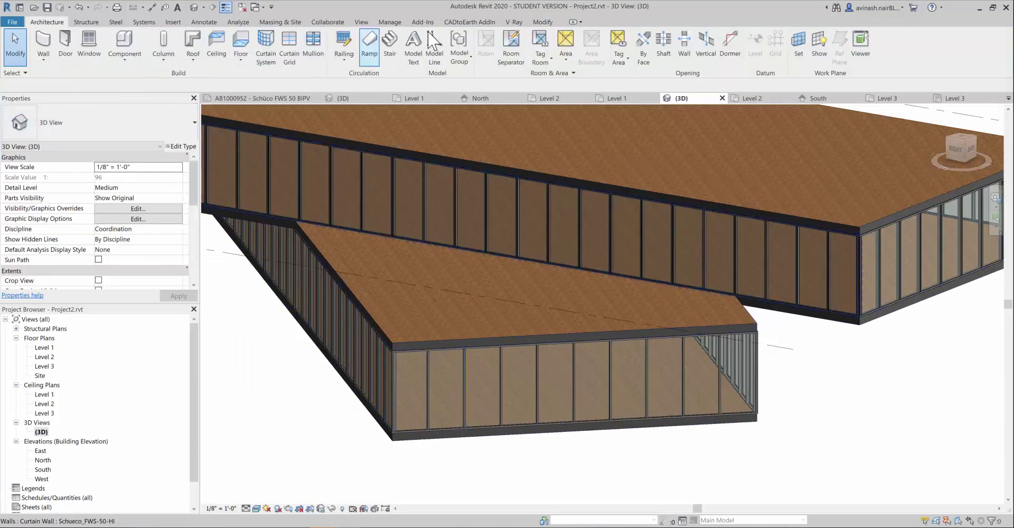
Load the door family Schueco_FWS_ADS-75-BL-SimplySmart_inw_Family-01.rfa from New folder (2) in the US Imperial library
click(171, 22)
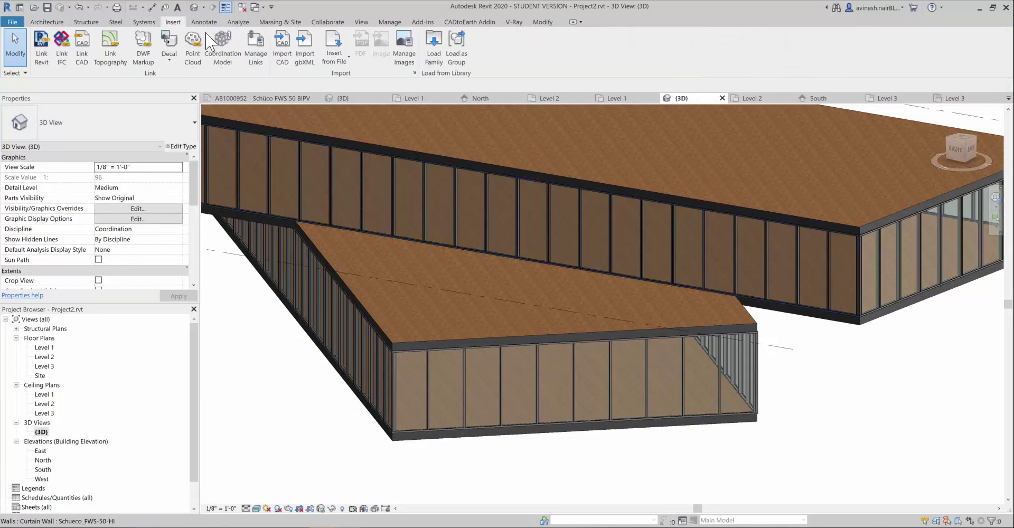
click(426, 57)
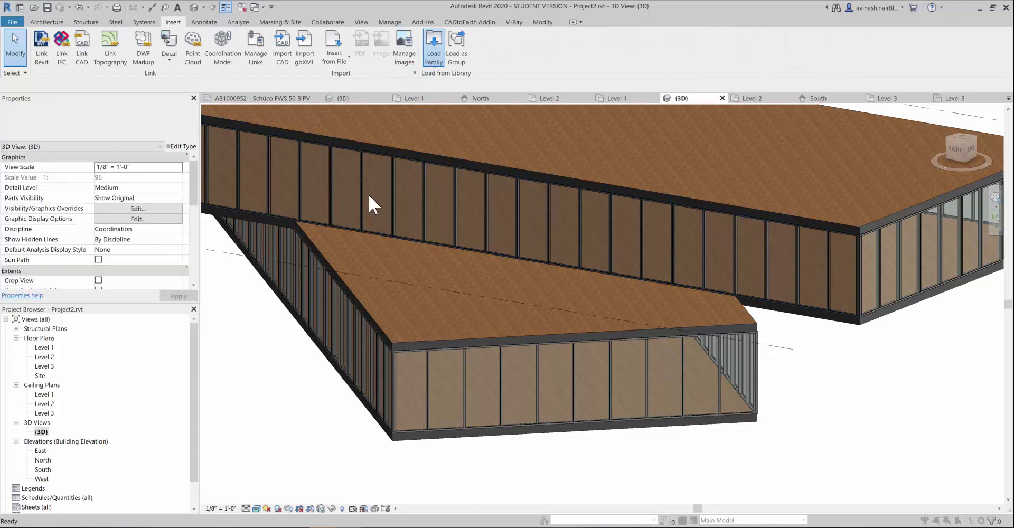
scroll(370, 249, down, 3)
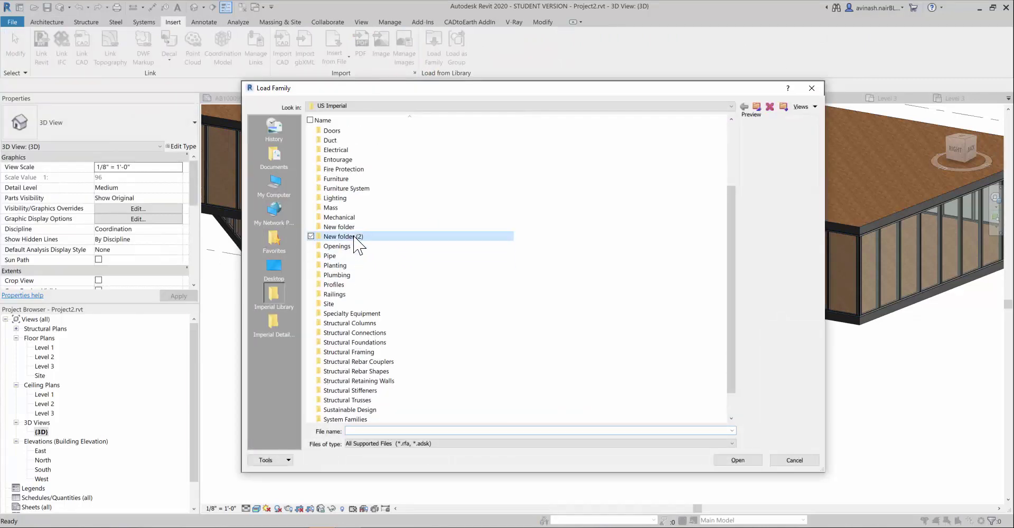
double_click(355, 235)
scroll(412, 232, down, 3)
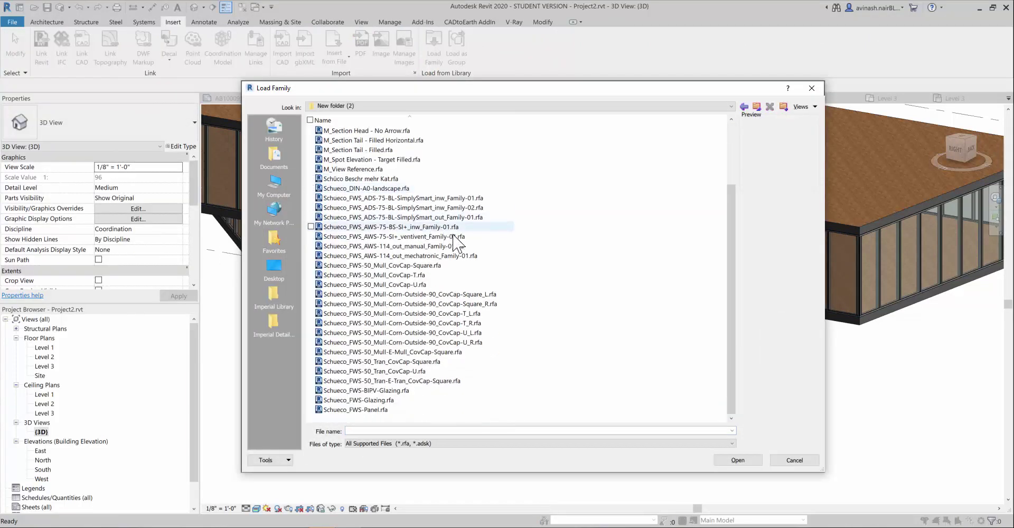
scroll(470, 241, up, 3)
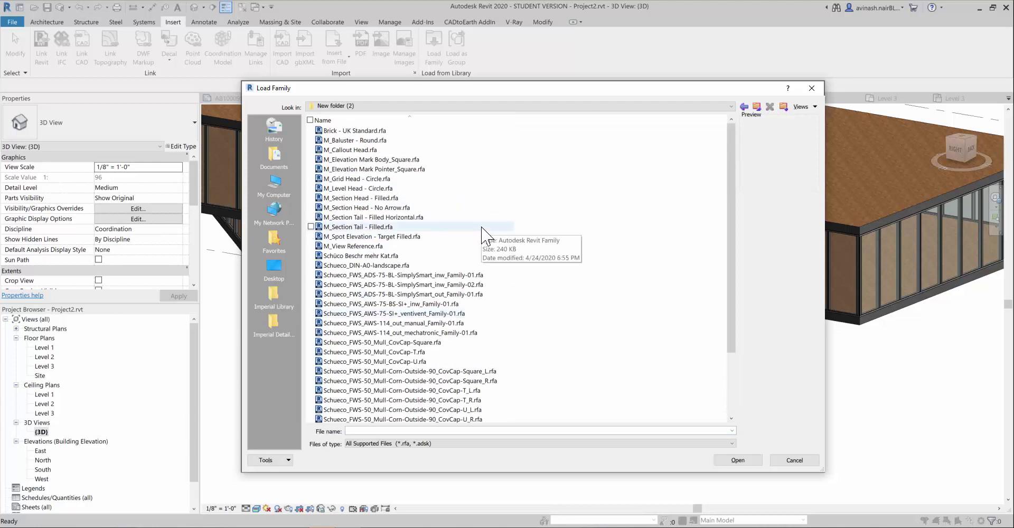
click(432, 276)
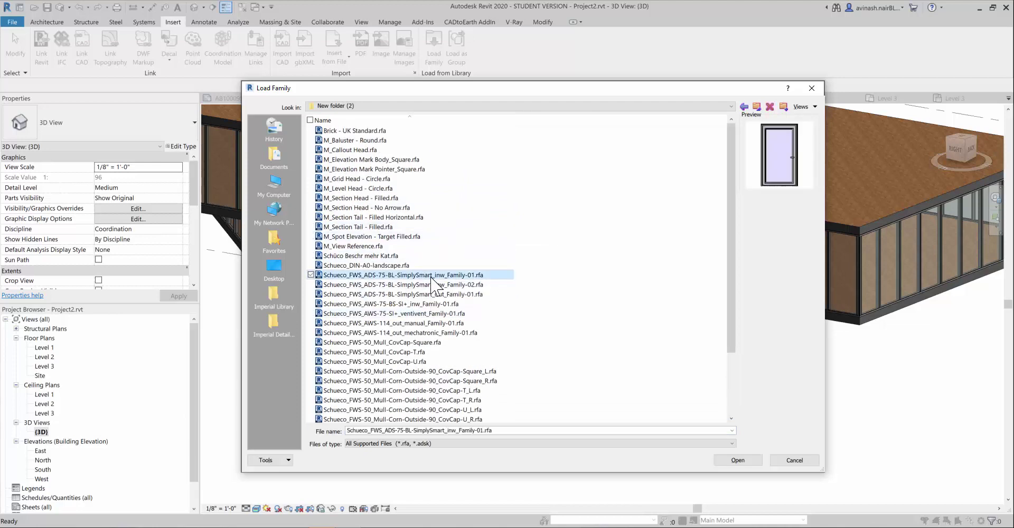
click(749, 458)
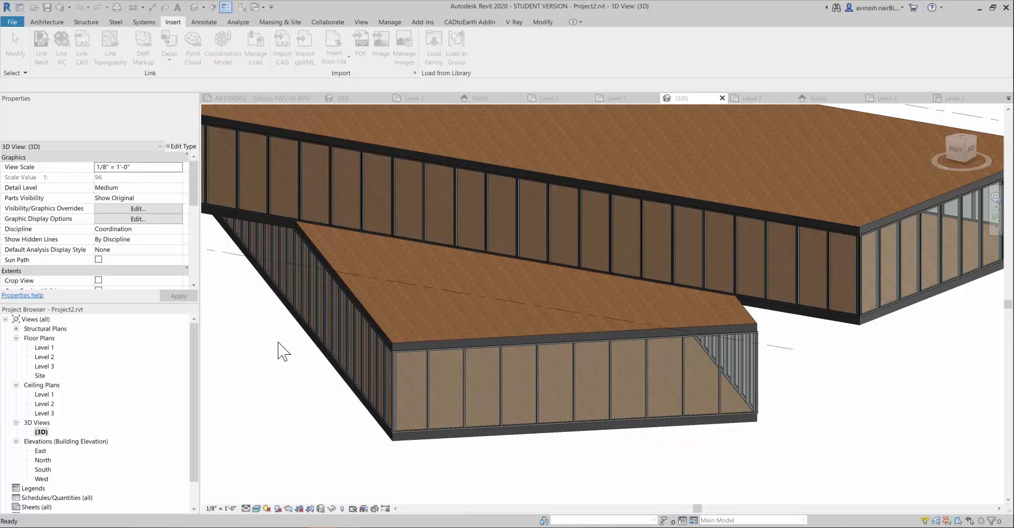
Replace the middle glazing panel of the Level 1 front curtain wall with the SI insert unit of the Schueco_FWS_ADS-75-BL-SimplySmart_inw_Family-01 door
click(548, 394)
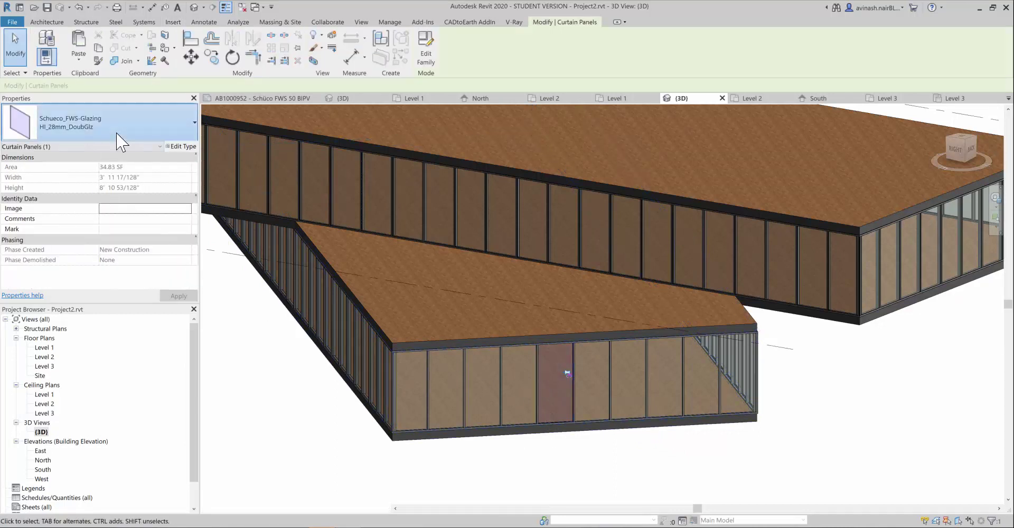
click(122, 124)
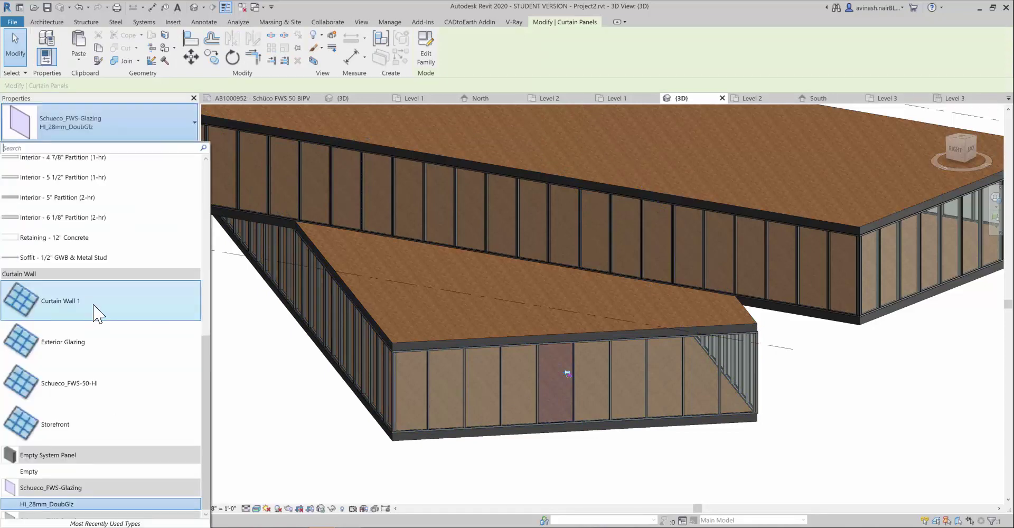
scroll(92, 320, up, 3)
scroll(92, 322, down, 3)
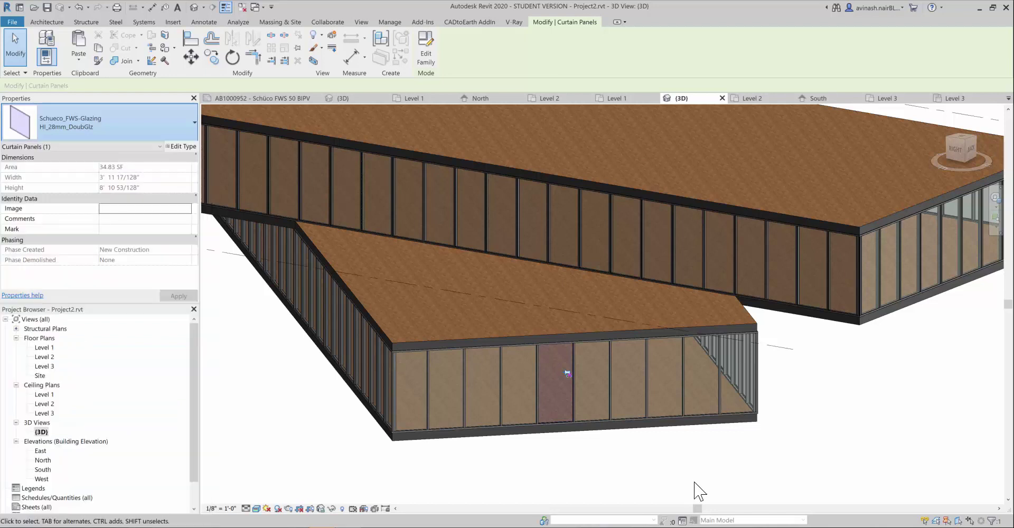
click(555, 413)
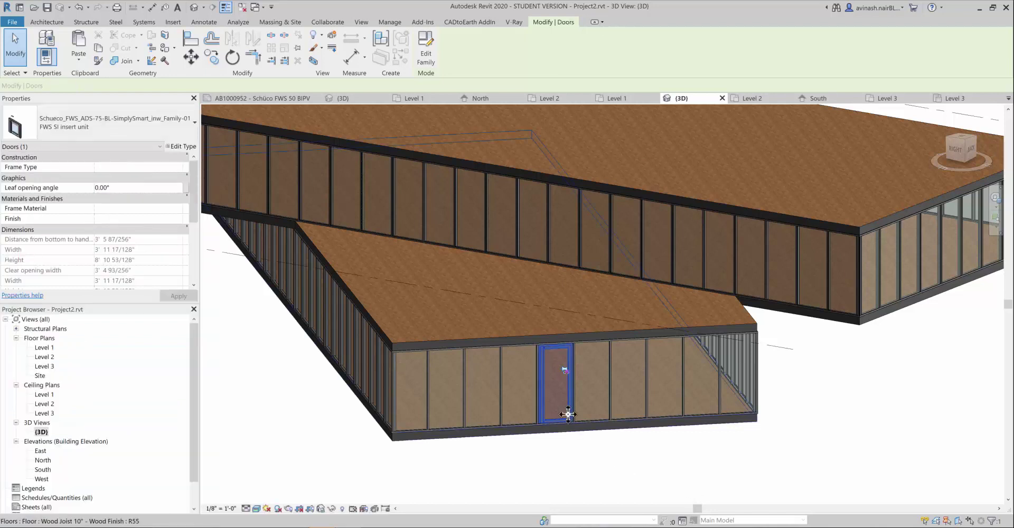
click(598, 457)
shift+middle_drag(598, 458, 632, 441)
shift+middle_drag(812, 405, 766, 437)
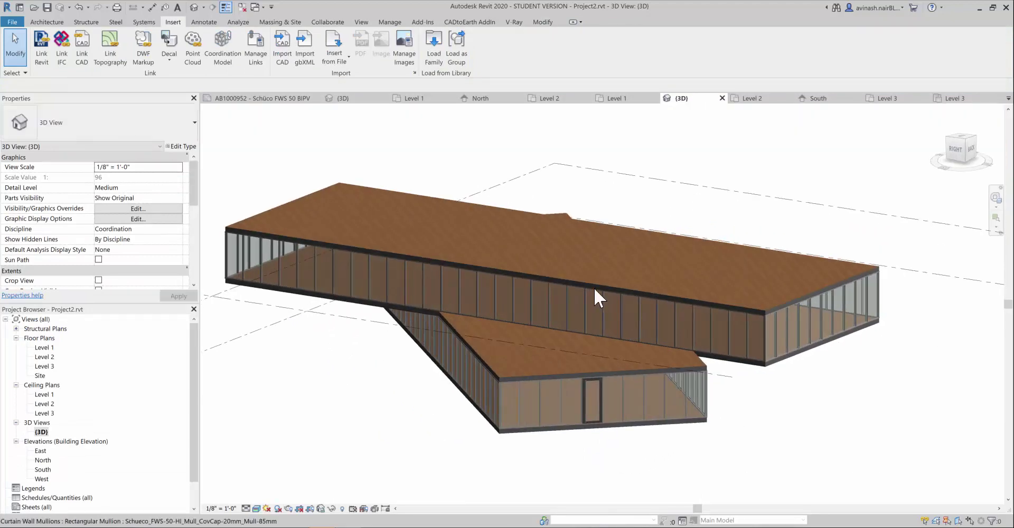
scroll(566, 310, up, 5)
click(551, 312)
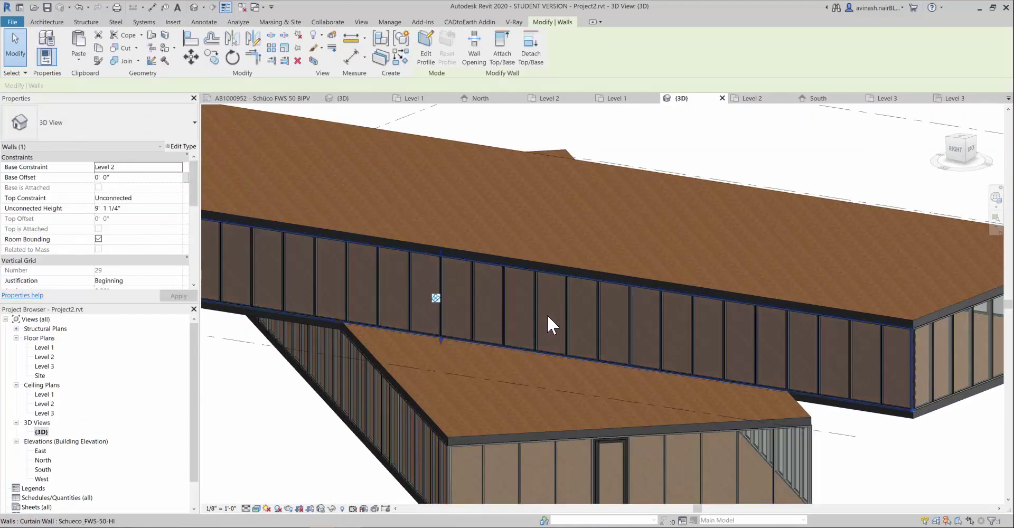
scroll(509, 321, down, 5)
scroll(518, 344, up, 4)
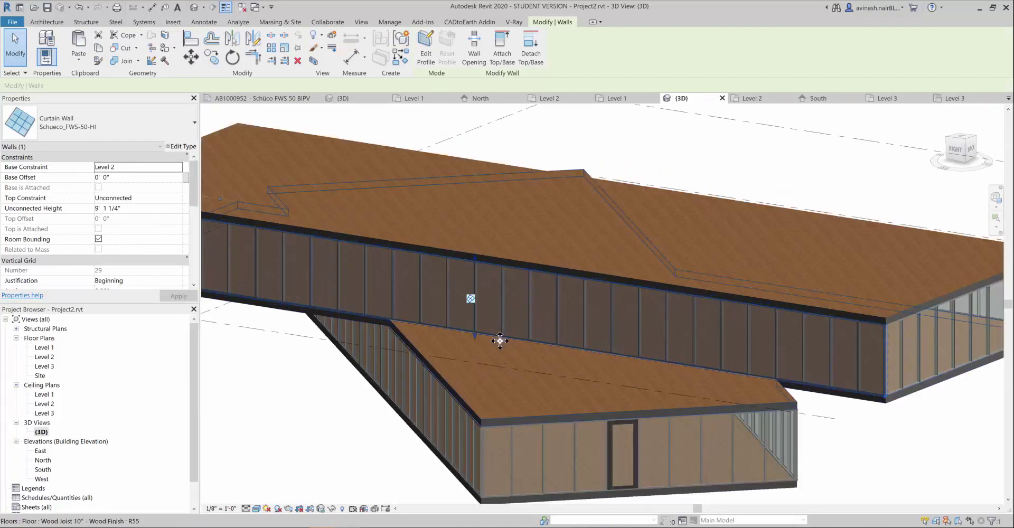
scroll(511, 350, down, 5)
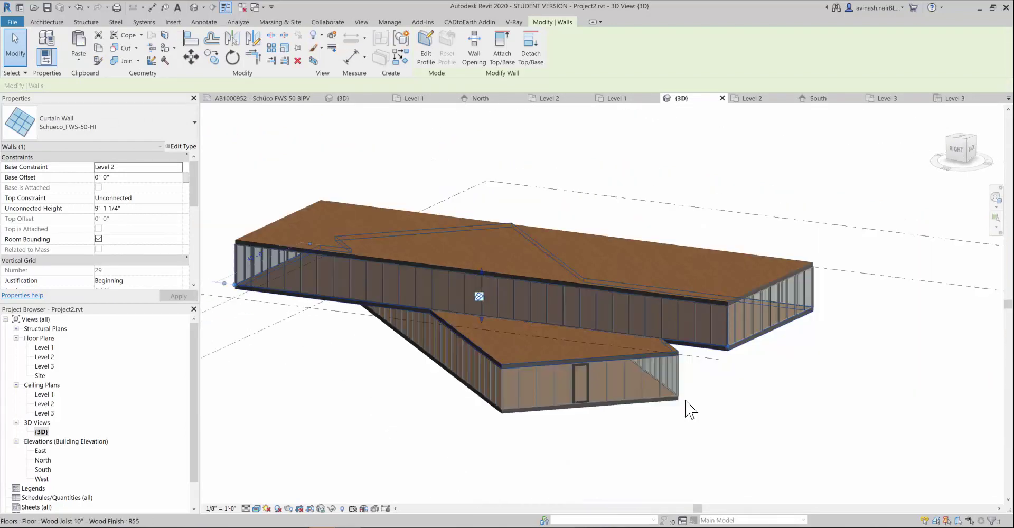
key(Escape)
scroll(527, 295, up, 5)
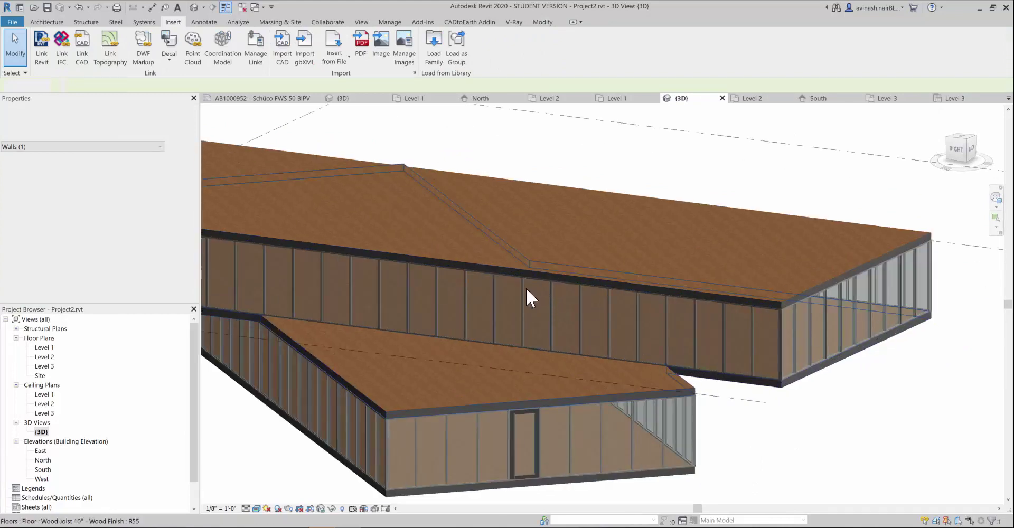
scroll(489, 323, down, 4)
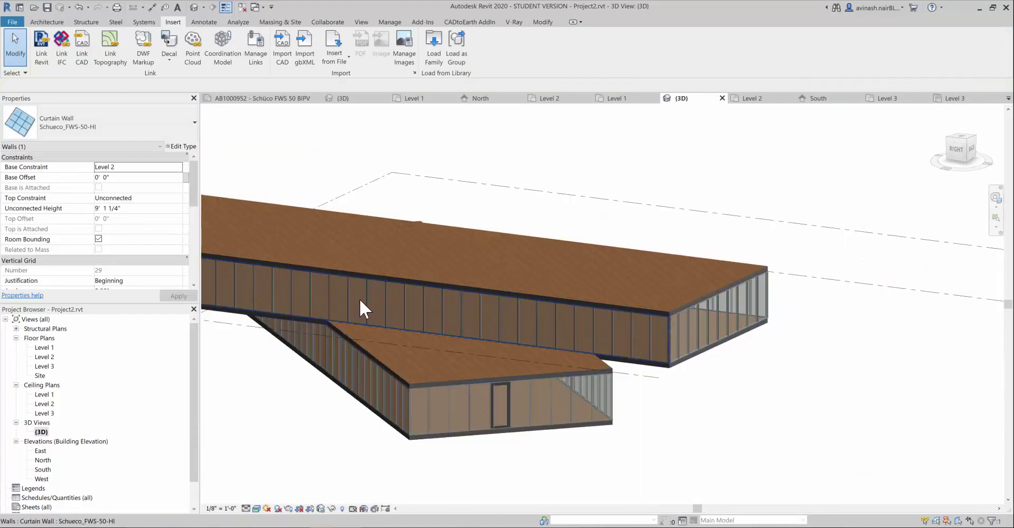
scroll(370, 309, up, 5)
key(Escape)
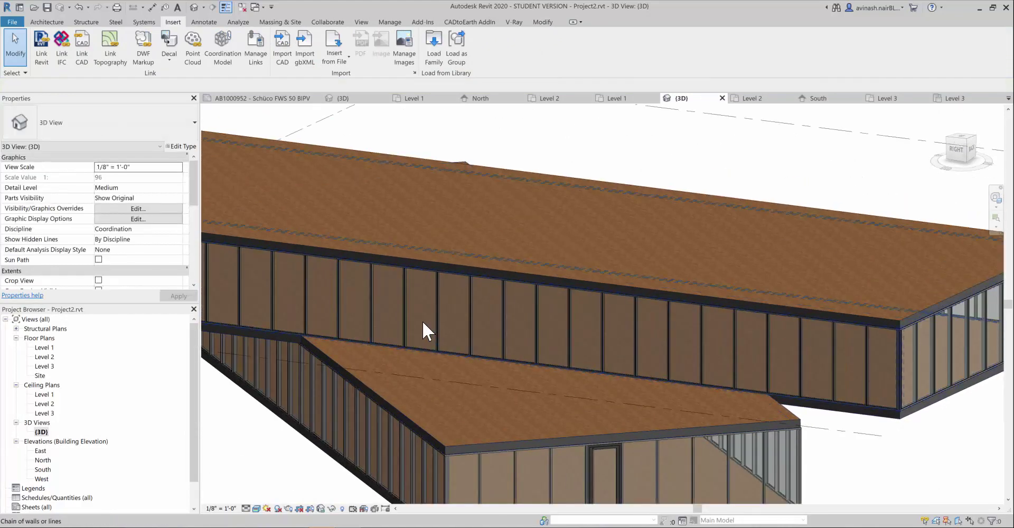
Replace one glazing panel of the long Level 2 curtain wall above the Level 1 roof with the Schueco ADS-75 SimplySmart door
click(422, 322)
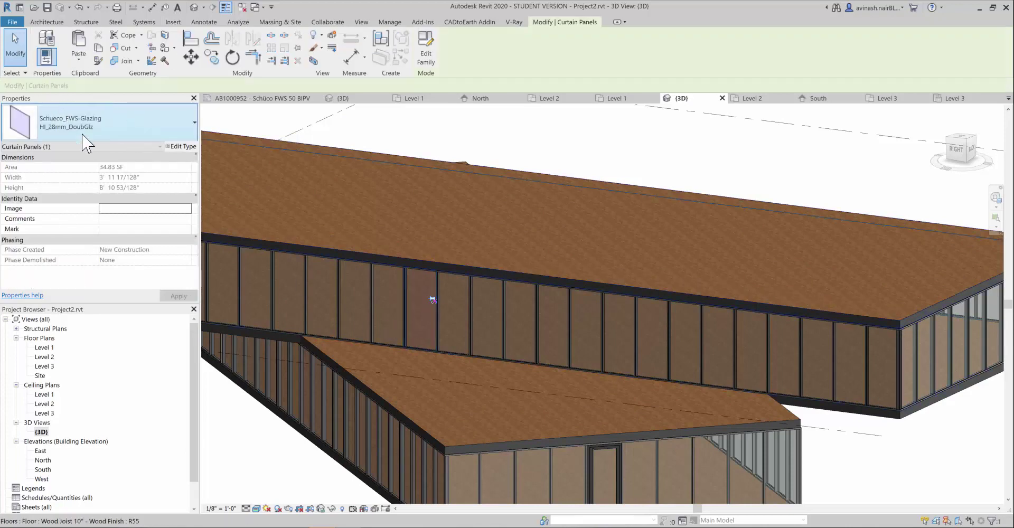
click(84, 141)
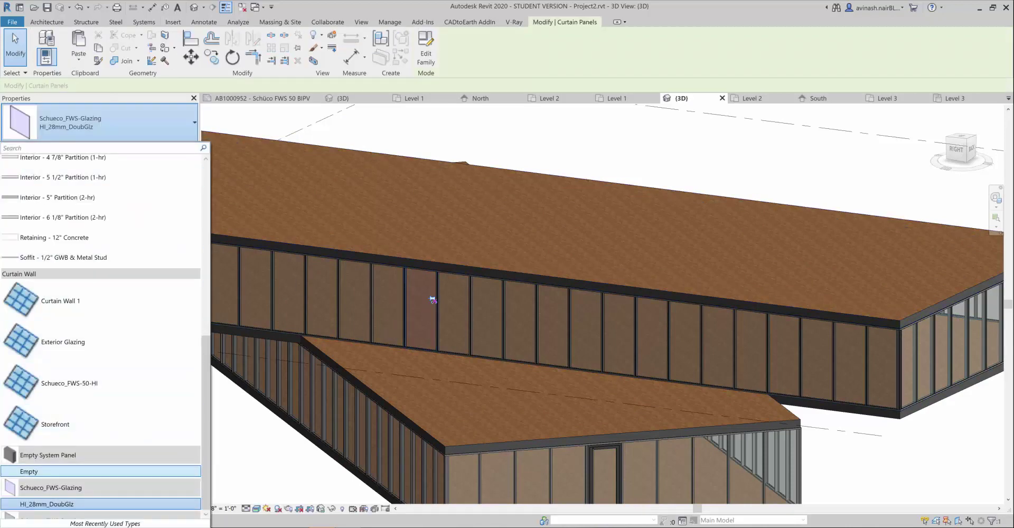
click(53, 471)
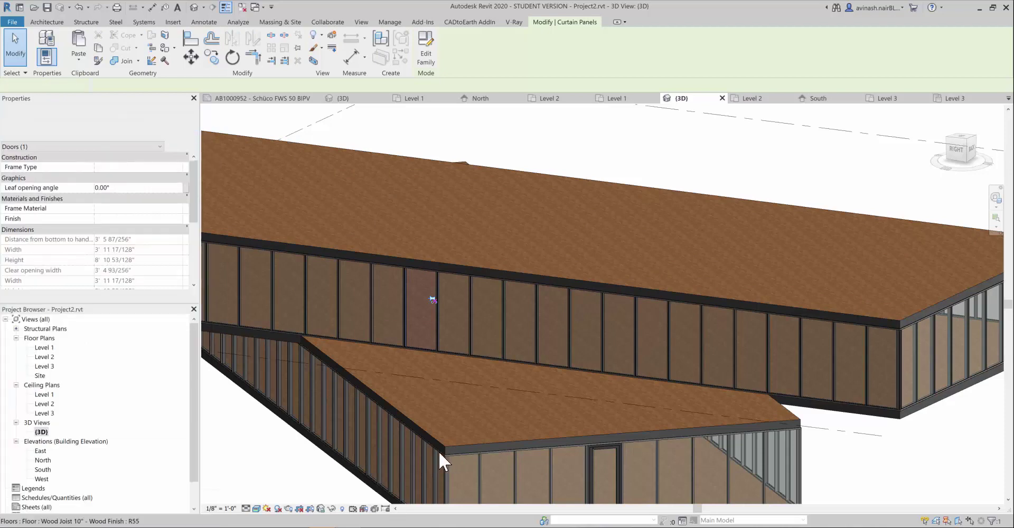
Try to divide the long Level 2 curtain wall with a horizontal grid line at mid-height across all segments, and undo it
click(312, 476)
click(515, 333)
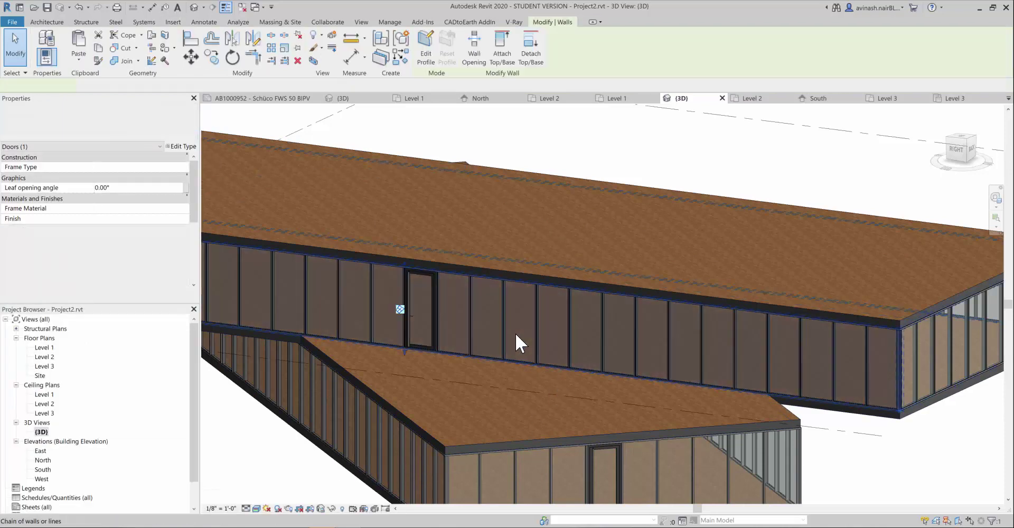
click(876, 477)
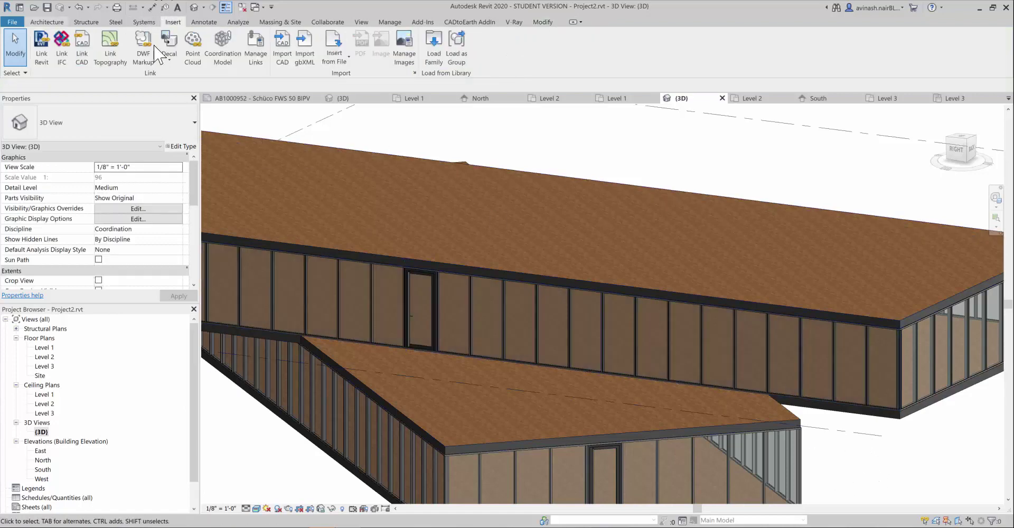
click(46, 21)
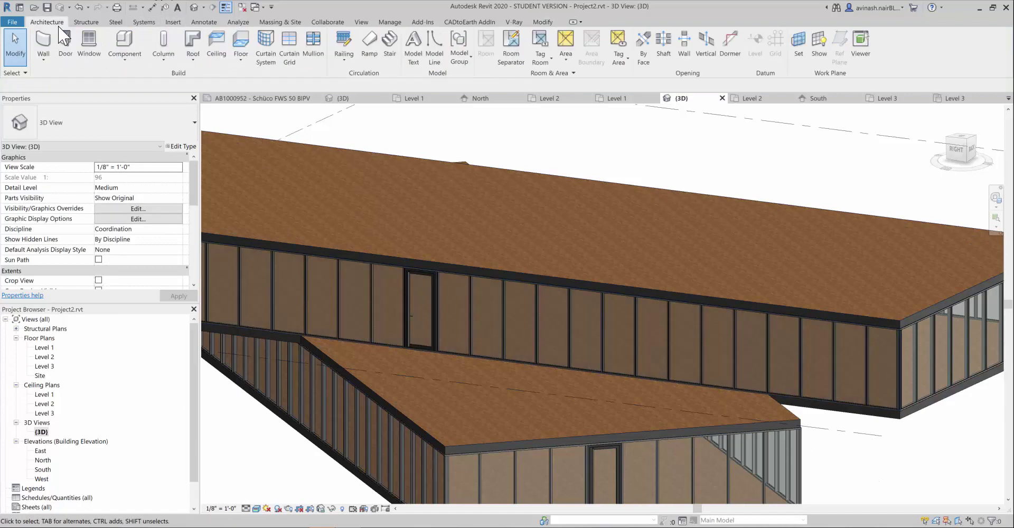
click(287, 45)
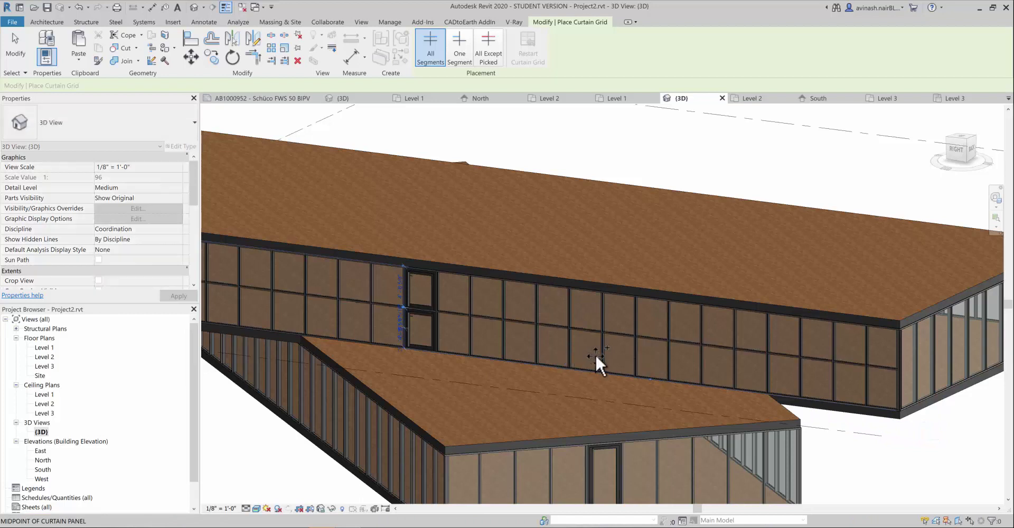
key(ctrl+z)
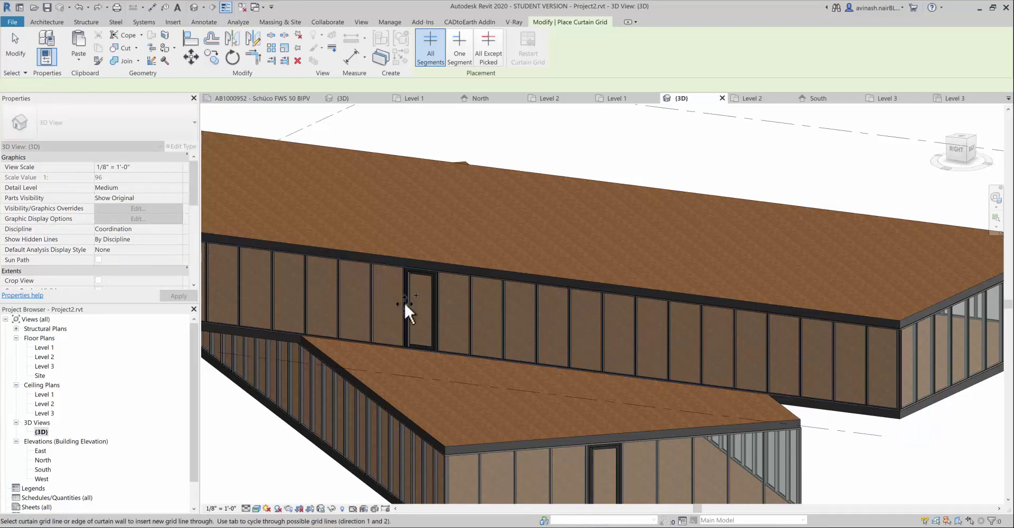
Add a one-segment horizontal curtain grid line at the lower third of the fifth glazing panel right of the Level 2 door
click(460, 47)
scroll(584, 348, up, 3)
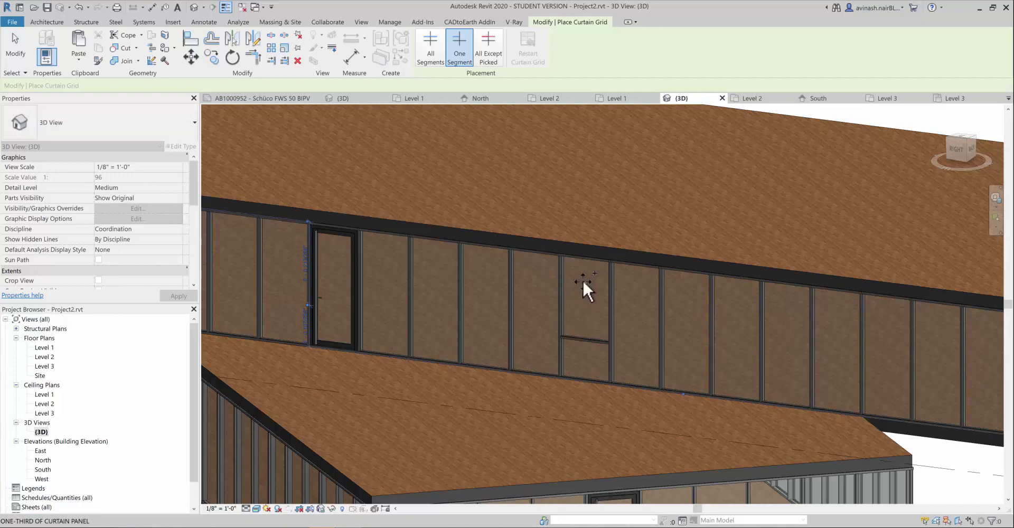
Try to split the upper part of the divided panel with a one-segment vertical grid line at its midpoint, and undo it
scroll(581, 280, up, 2)
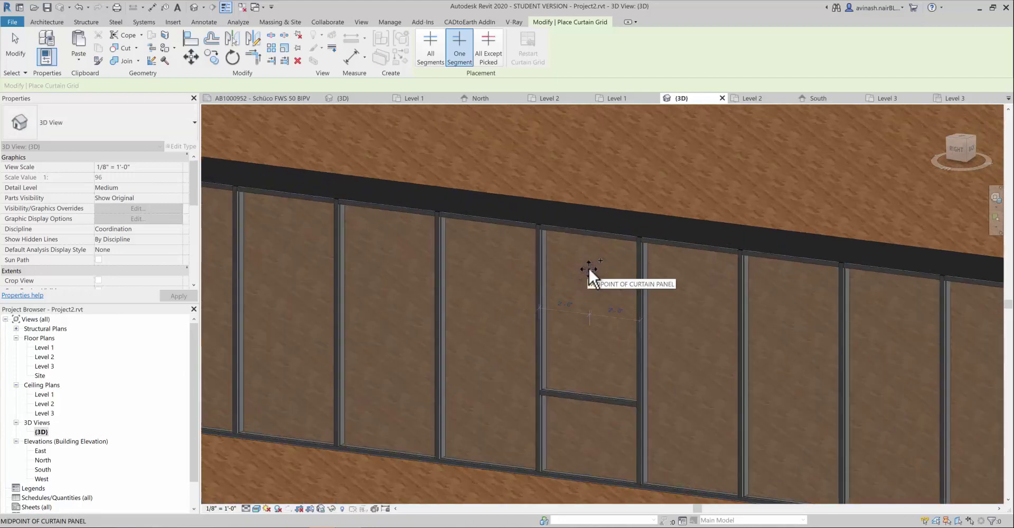
click(589, 269)
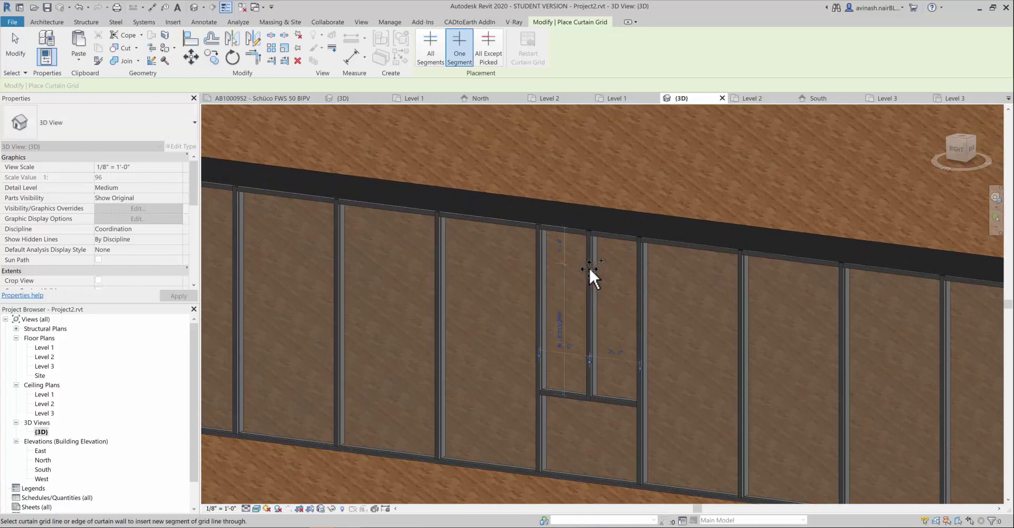
key(ctrl+z)
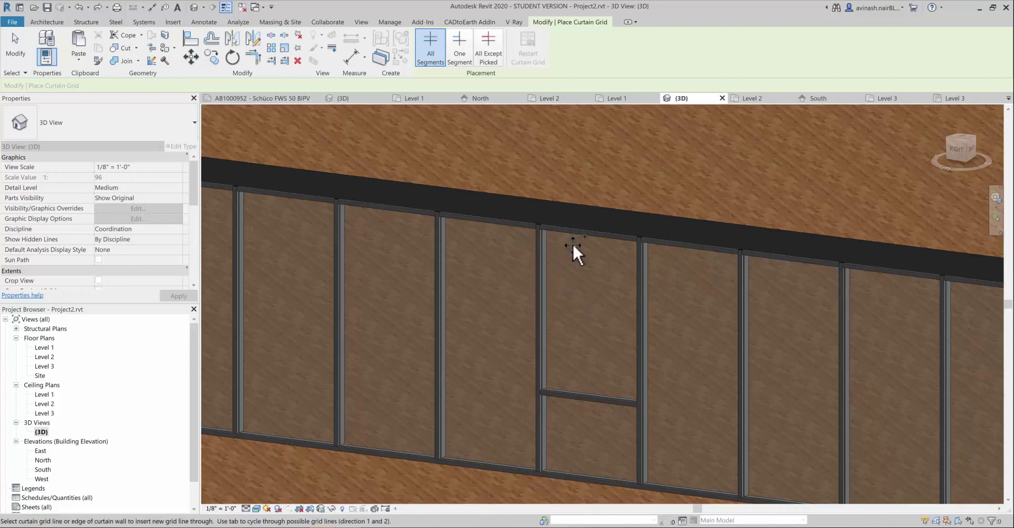
Try a horizontal grid line near the top of the Level 2 curtain wall across all segments, and undo it
scroll(574, 248, down, 5)
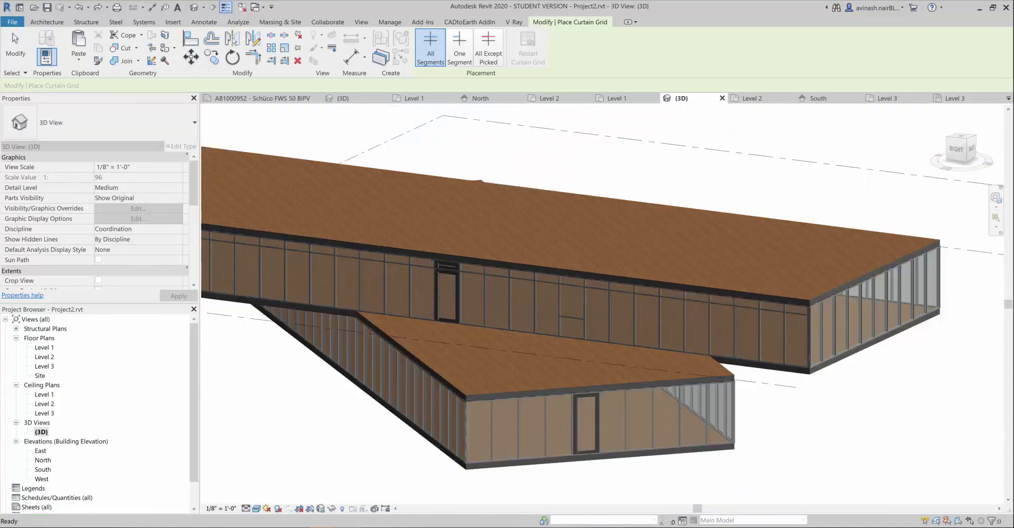
scroll(510, 278, up, 3)
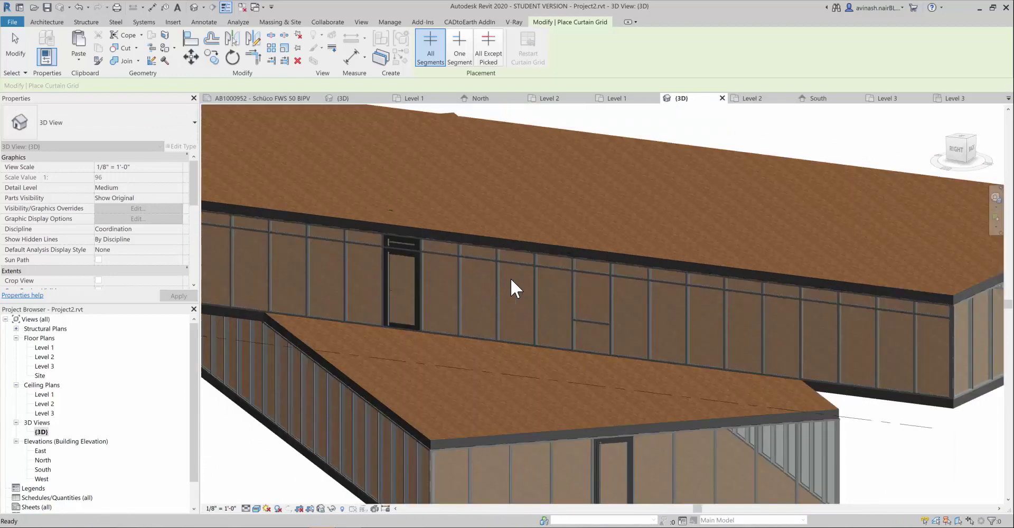
key(Escape)
scroll(527, 287, up, 5)
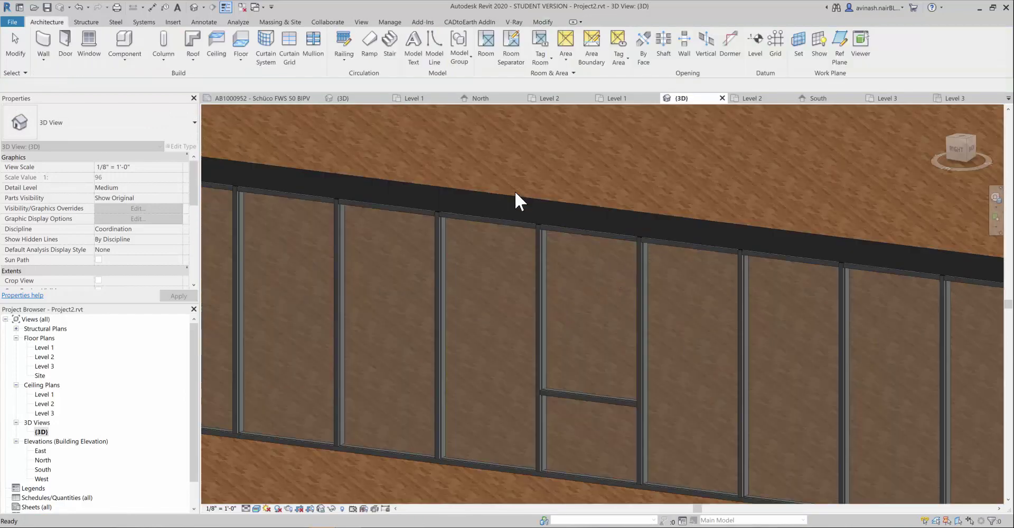
Add a one-segment horizontal curtain grid line near the top of the divided Level 2 glazing panel
click(293, 48)
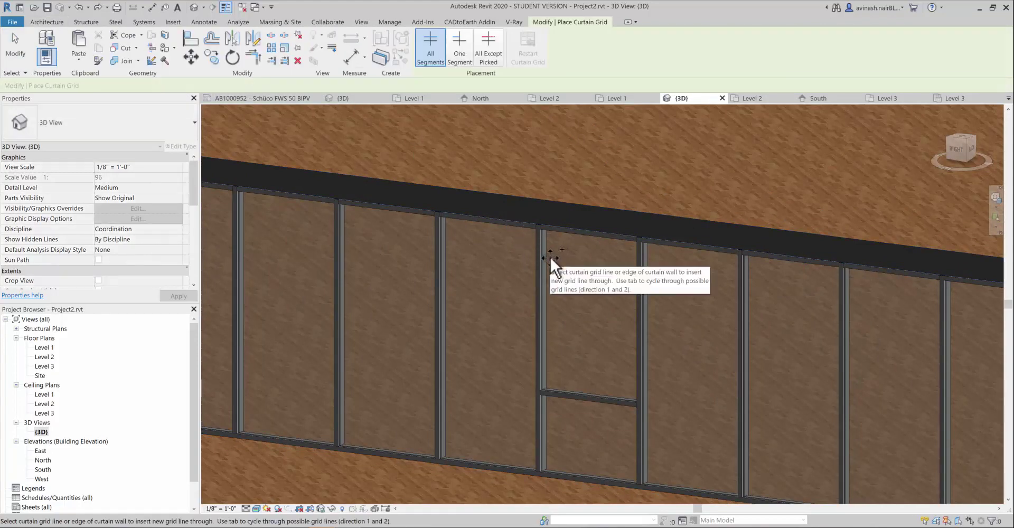
click(460, 63)
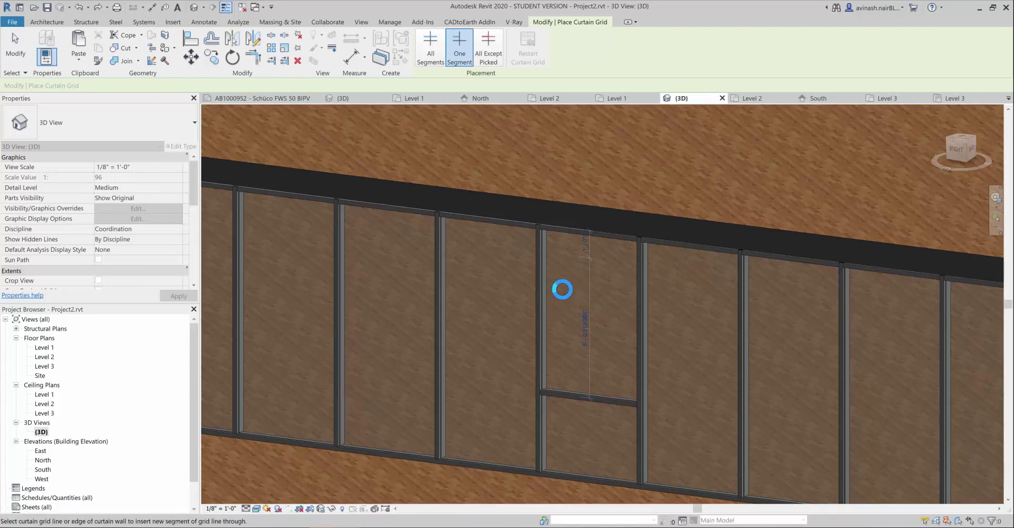
scroll(564, 288, down, 5)
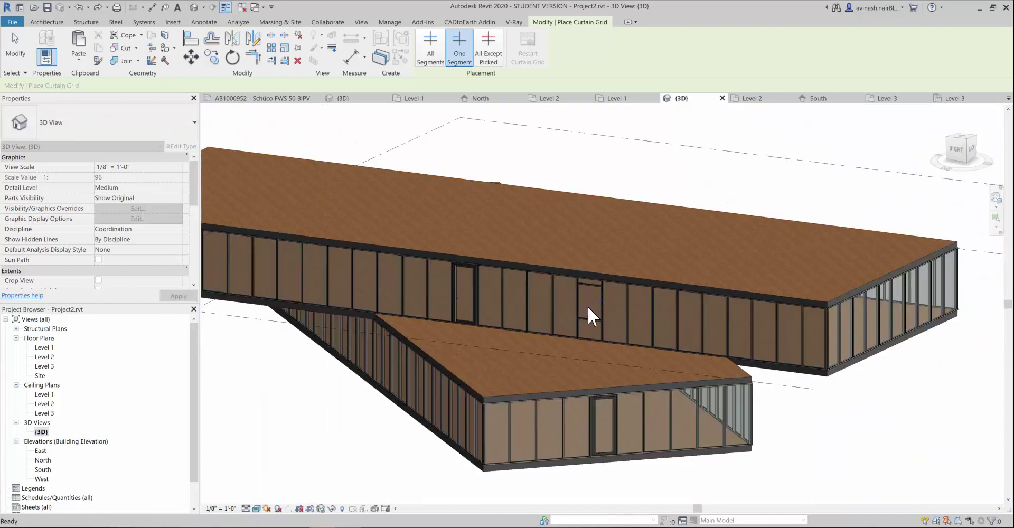
key(Escape)
scroll(587, 307, up, 3)
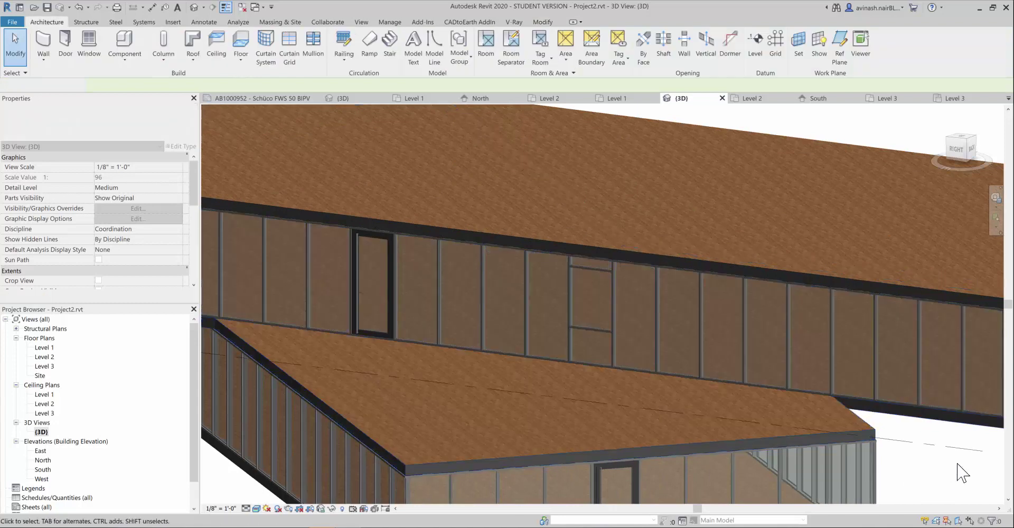
click(591, 303)
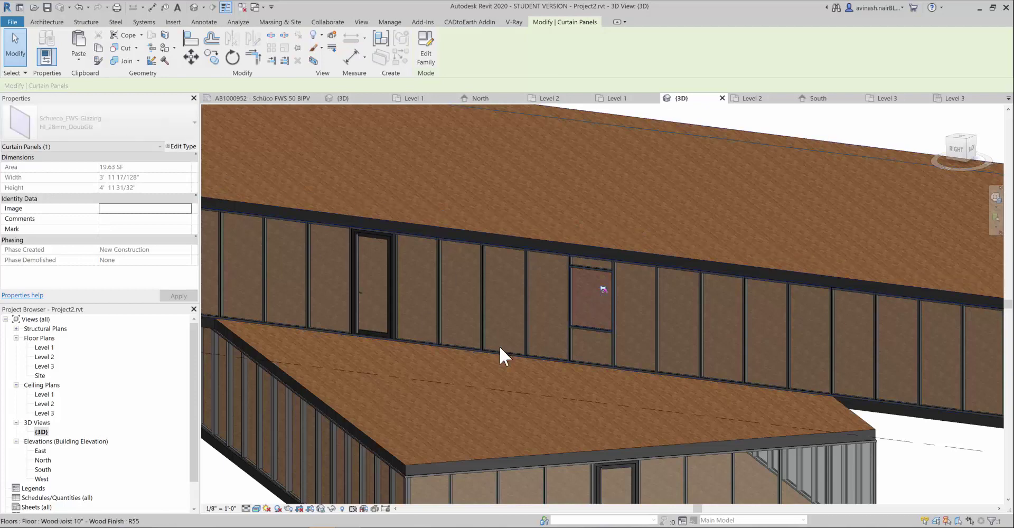
scroll(794, 404, down, 3)
click(891, 464)
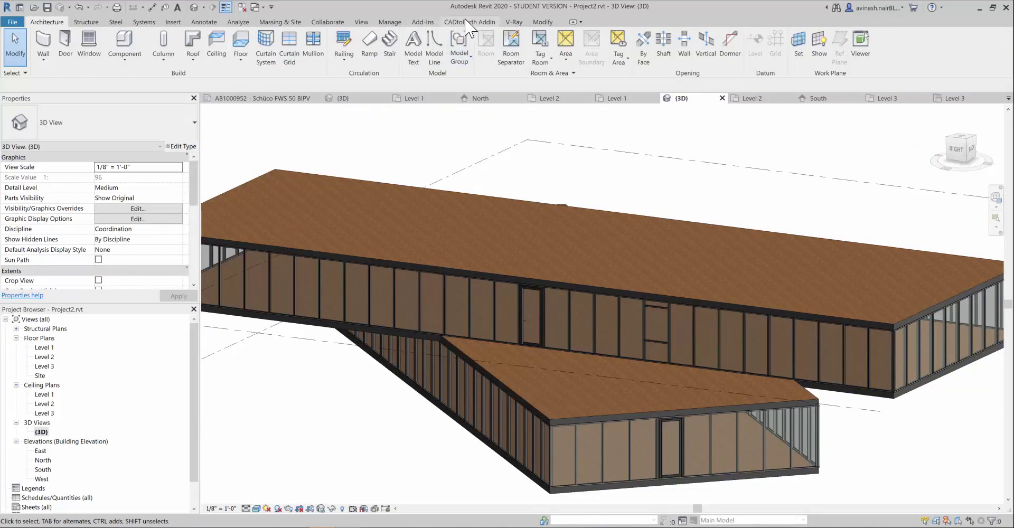
Browse the family files in New folder (2) of the family library and examine the previews of the Schueco window and mullion families
click(172, 22)
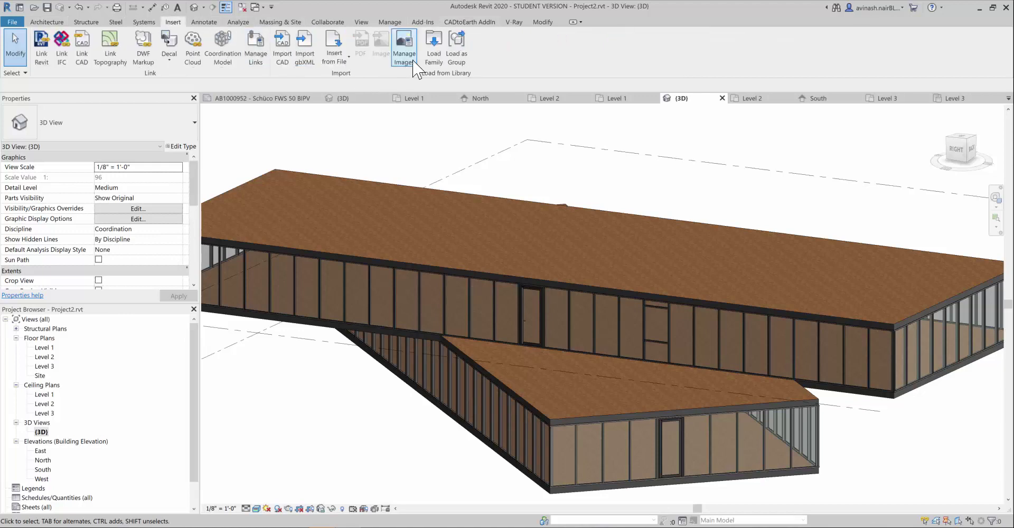
click(434, 49)
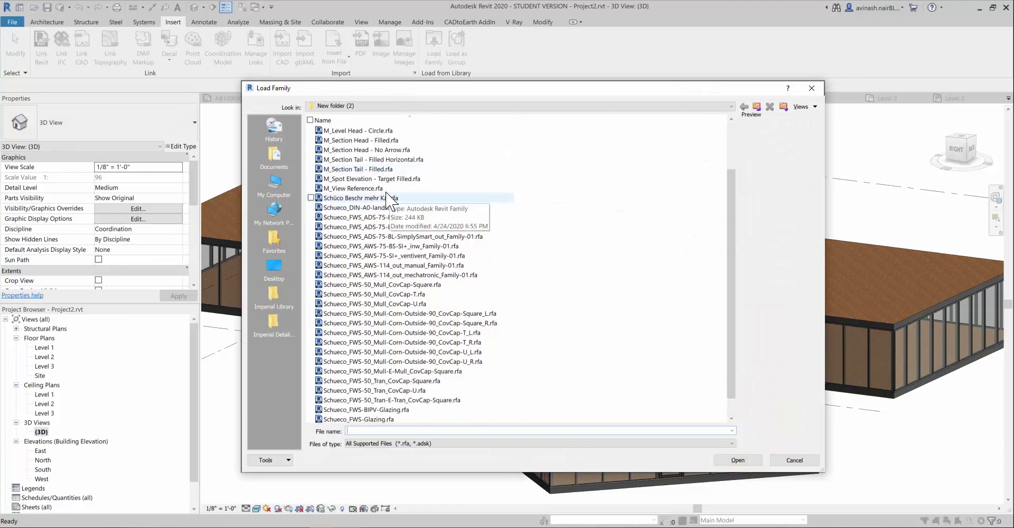
scroll(385, 130, up, 2)
scroll(338, 170, down, 3)
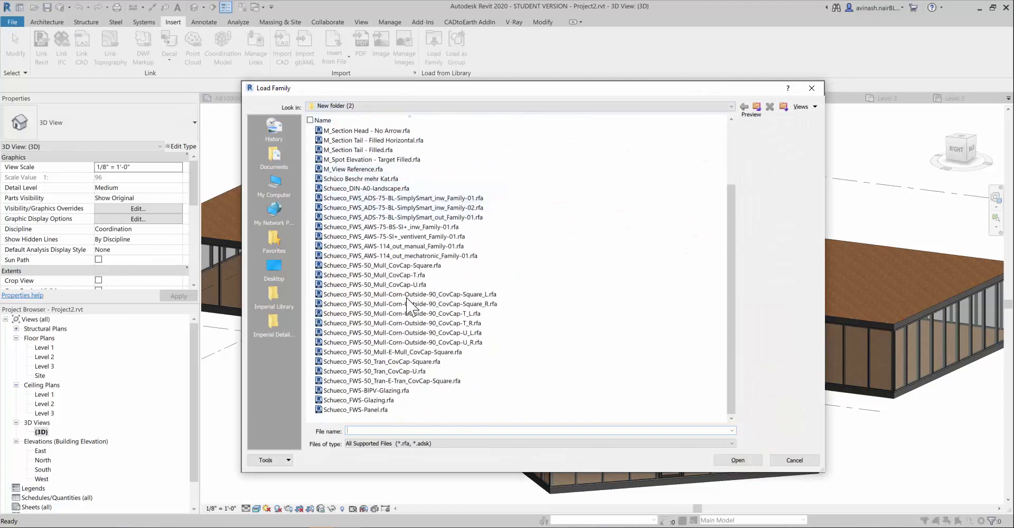
click(432, 257)
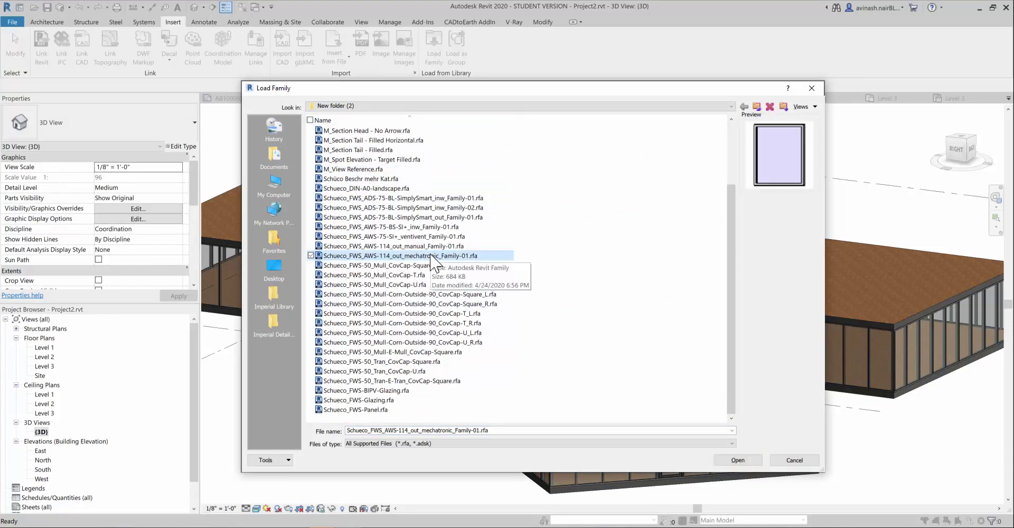
key(Up)
key(Down)
key(Down)
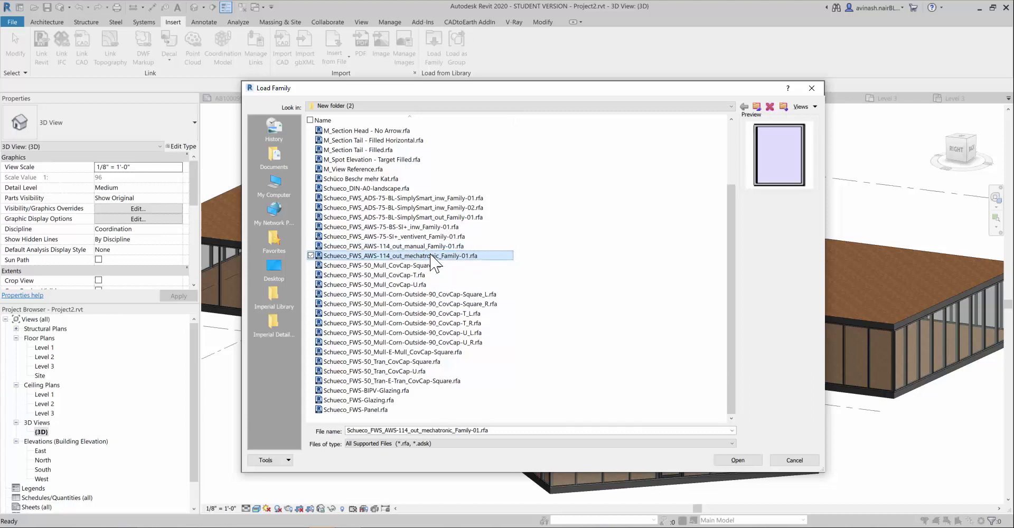
key(Up)
key(Up)
key(Down)
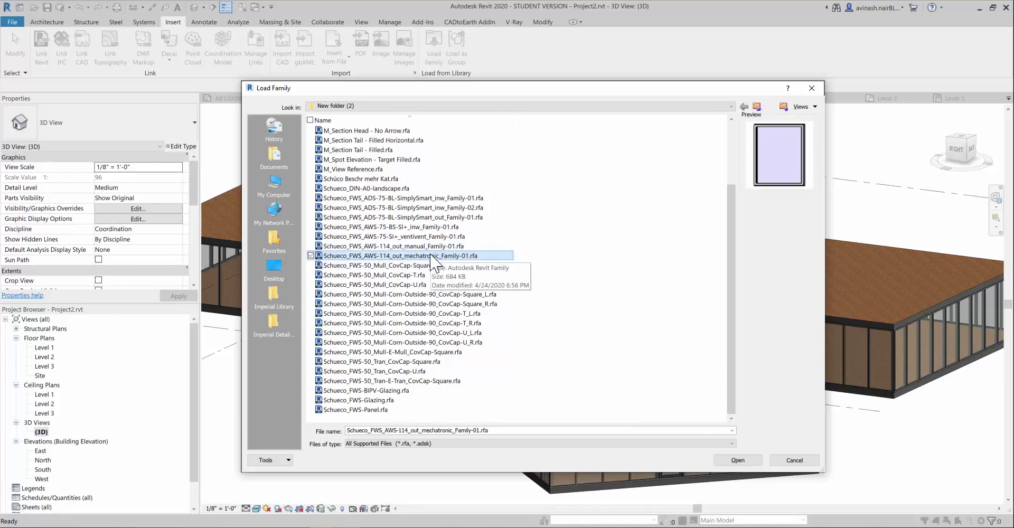
key(Up)
key(Down)
key(Down)
key(Down)
key(Down)
key(Down)
key(Down)
key(Down)
key(Down)
key(Down)
key(Down)
key(Down)
key(Down)
key(Down)
key(Down)
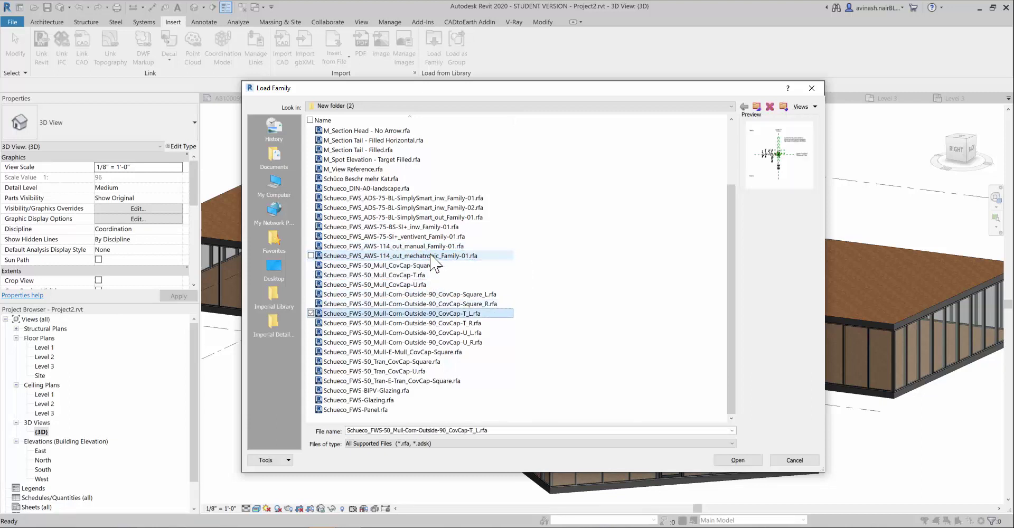
key(Up)
key(Up)
key(Up)
key(Up)
key(Up)
key(Up)
key(Up)
key(Up)
key(Up)
key(Up)
key(Up)
key(Up)
key(Up)
key(Up)
key(Up)
key(Up)
key(Up)
key(Up)
key(Up)
key(Up)
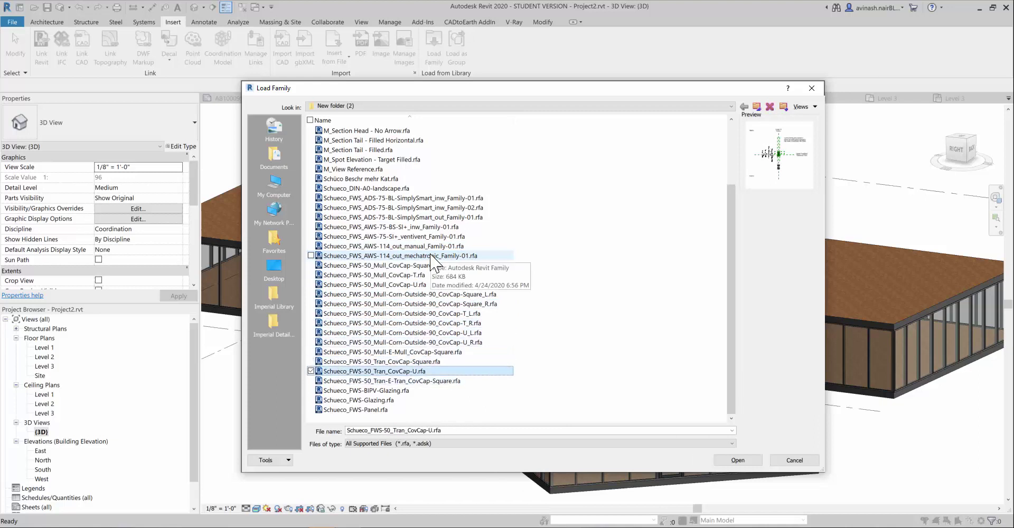
key(Down)
key(Down)
key(Down)
key(Down)
key(Down)
key(Down)
key(Down)
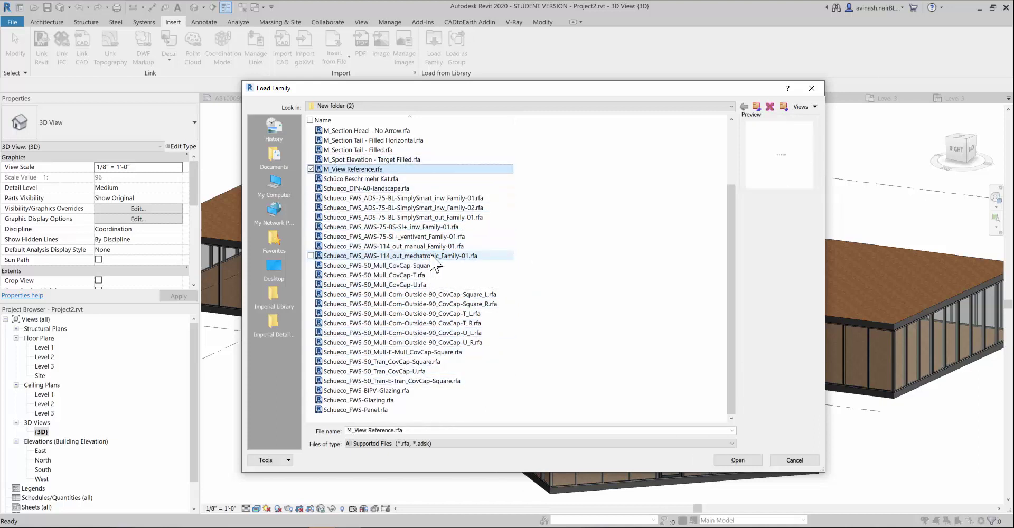
Load the window family Schueco_FWS_AWS-114_out_manual_Family-01.rfa from New folder (2)
key(Down)
key(Down)
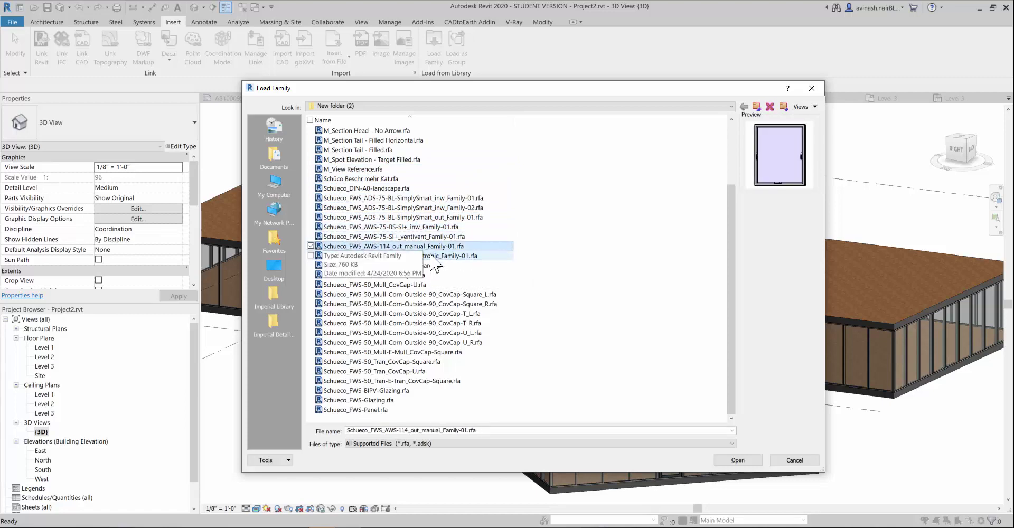
double_click(431, 245)
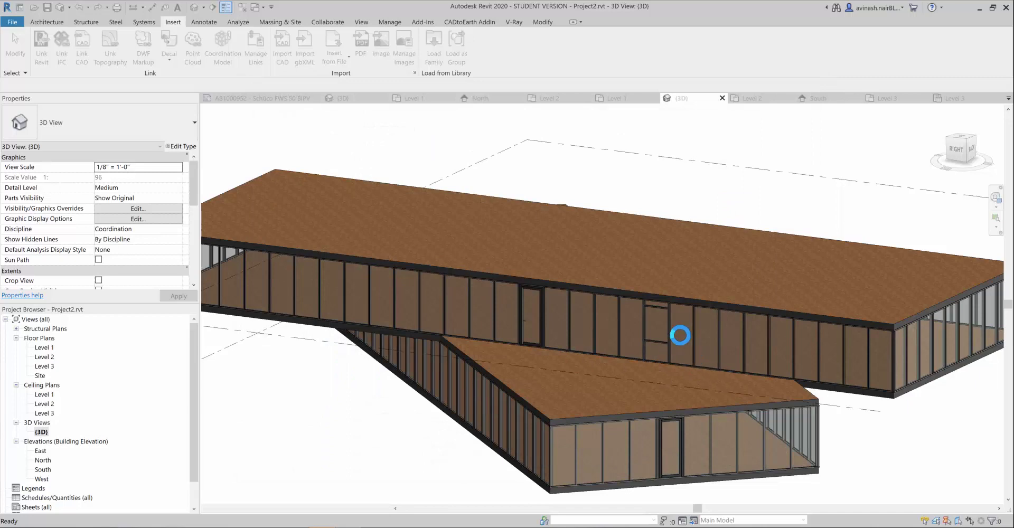
Change the middle panel of the divided Level 2 glazing bay to Schueco_FWS_AWS-114_out_manual_Family-01, type Projected top hung, FWS SI insert unit
scroll(668, 325, up, 2)
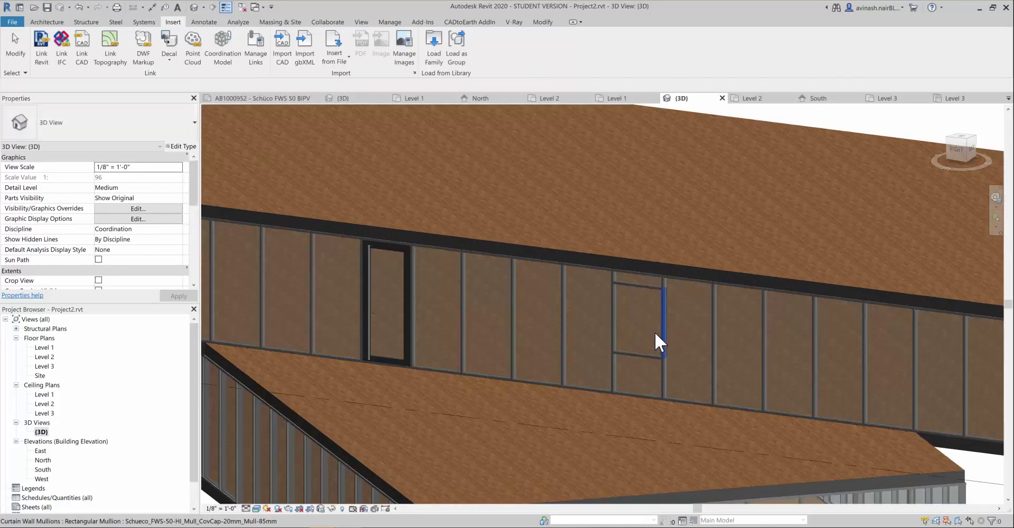
scroll(654, 332, up, 3)
scroll(633, 315, down, 2)
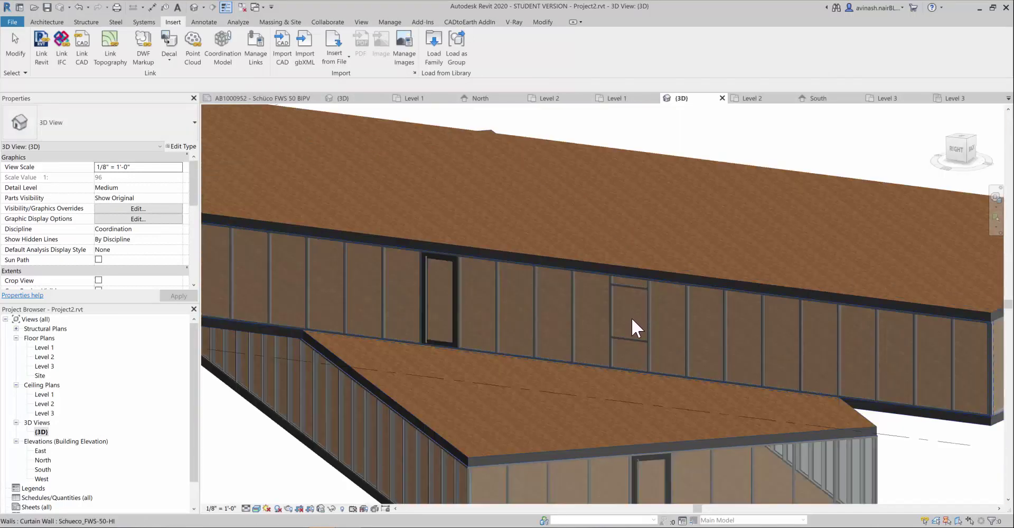
scroll(626, 318, up, 3)
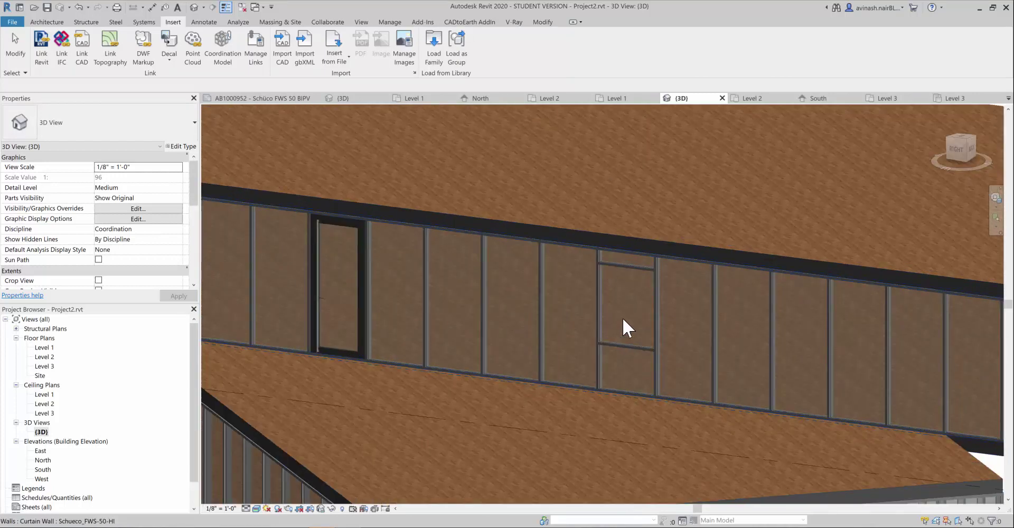
key(Tab)
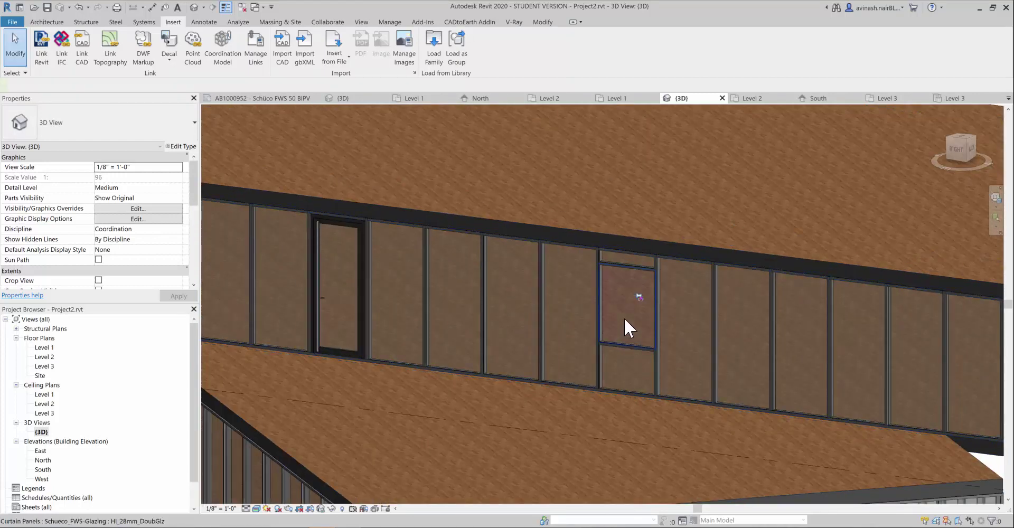
click(624, 318)
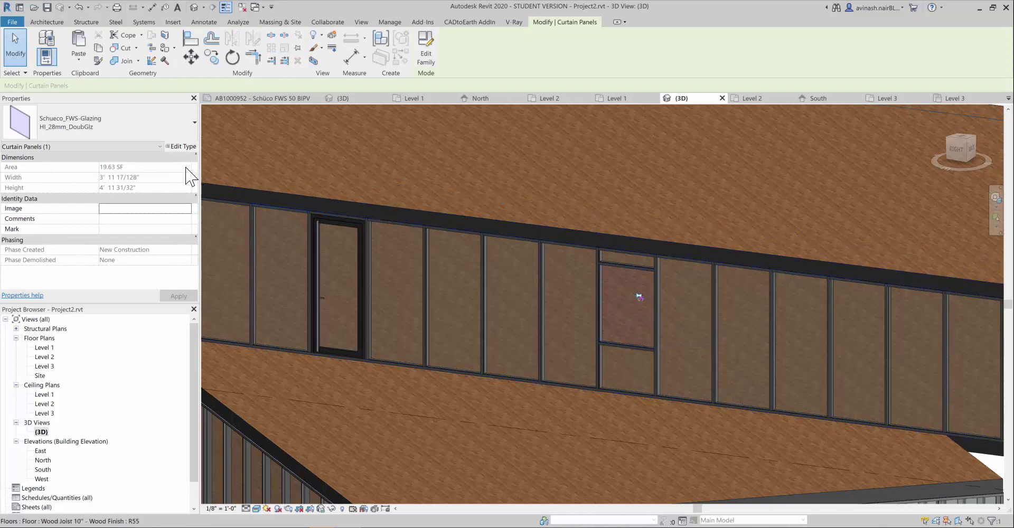
click(146, 131)
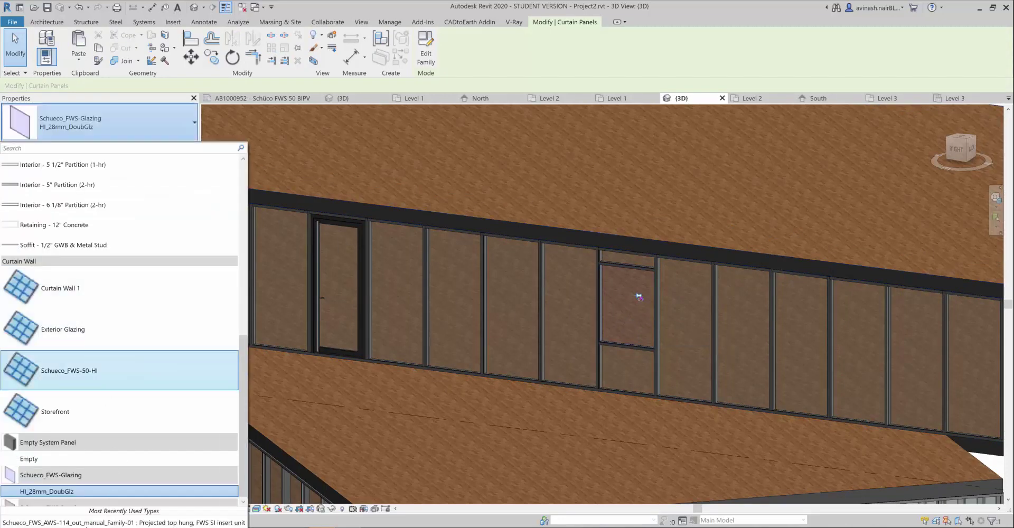
click(124, 522)
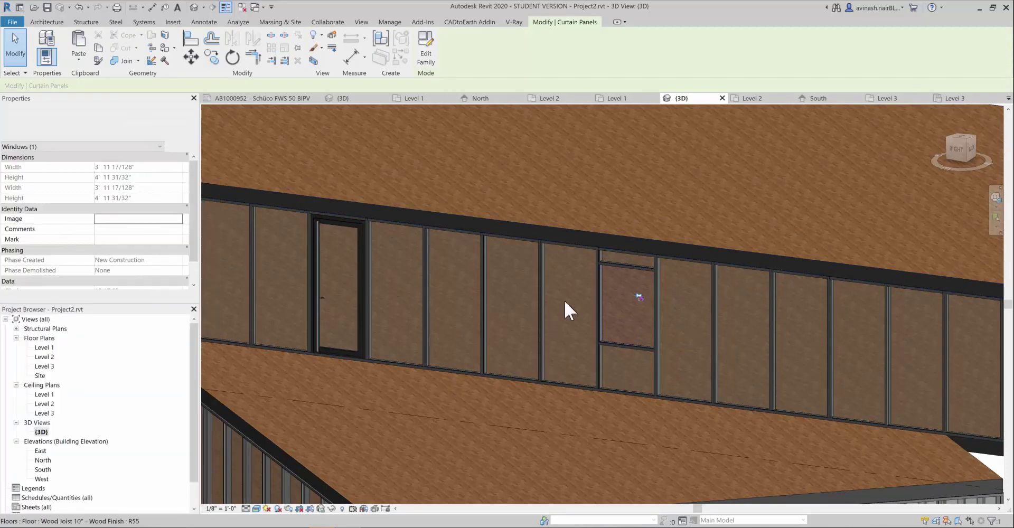
scroll(618, 296, down, 3)
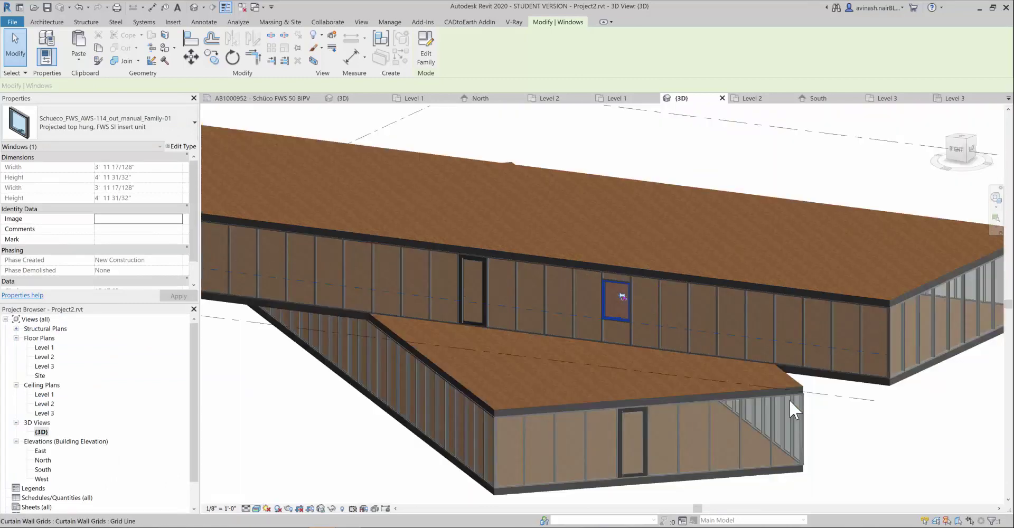
click(901, 487)
Examine the inserted Level 2 window up close and the whole two-level building from outside in the 3D view
scroll(633, 358, up, 3)
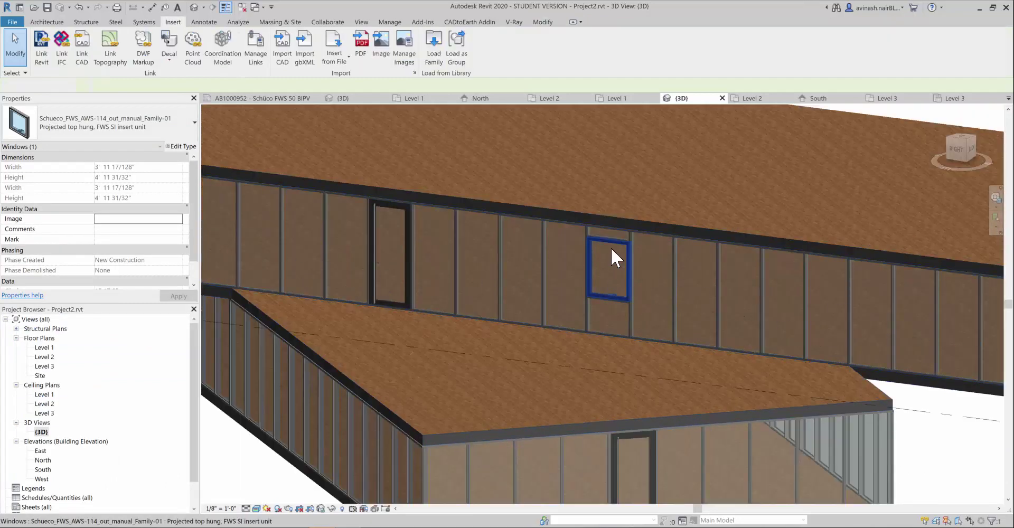
scroll(569, 269, down, 2)
scroll(570, 340, down, 3)
shift+middle_drag(641, 449, 533, 464)
scroll(578, 453, down, 3)
scroll(557, 446, up, 3)
scroll(478, 456, up, 1)
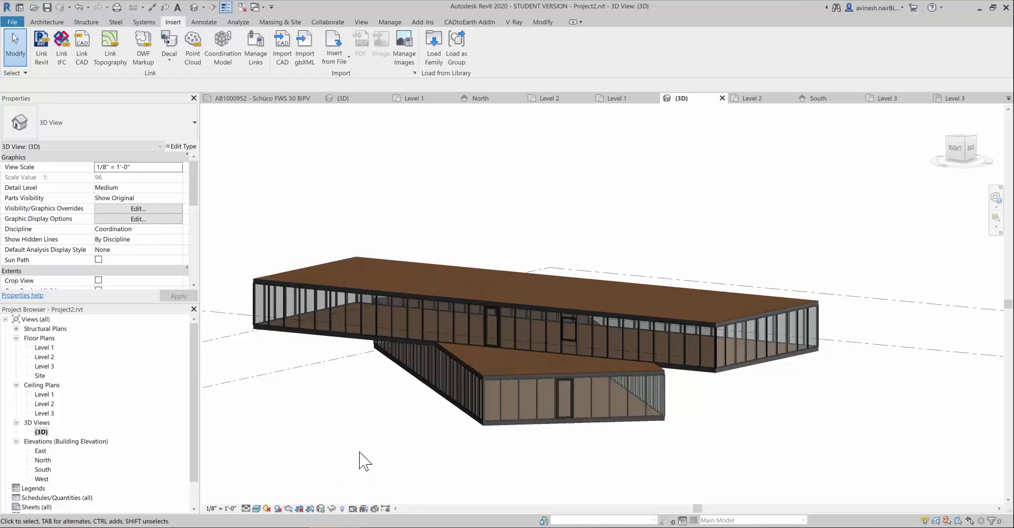
mouse_move(359, 460)
shift+middle_down()
mouse_move(351, 444)
mouse_move(319, 437)
mouse_move(324, 430)
mouse_move(346, 448)
mouse_move(326, 448)
mouse_move(390, 452)
mouse_move(357, 458)
mouse_move(410, 453)
mouse_move(372, 462)
shift+middle_up()
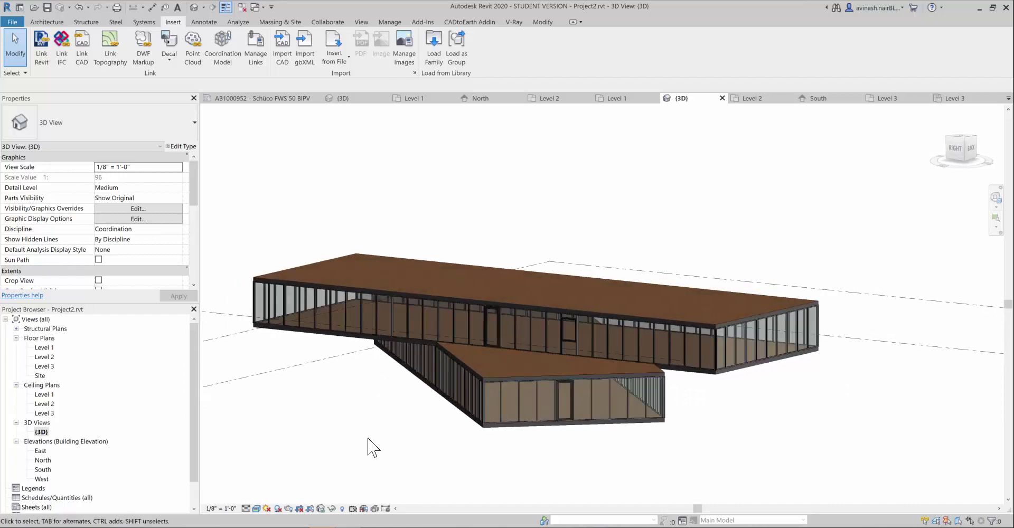
scroll(368, 438, down, 1)
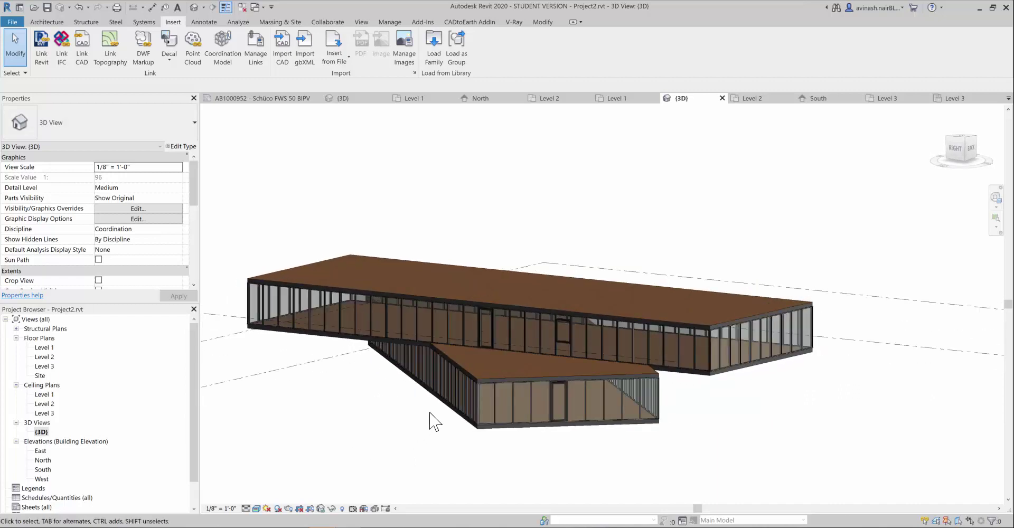